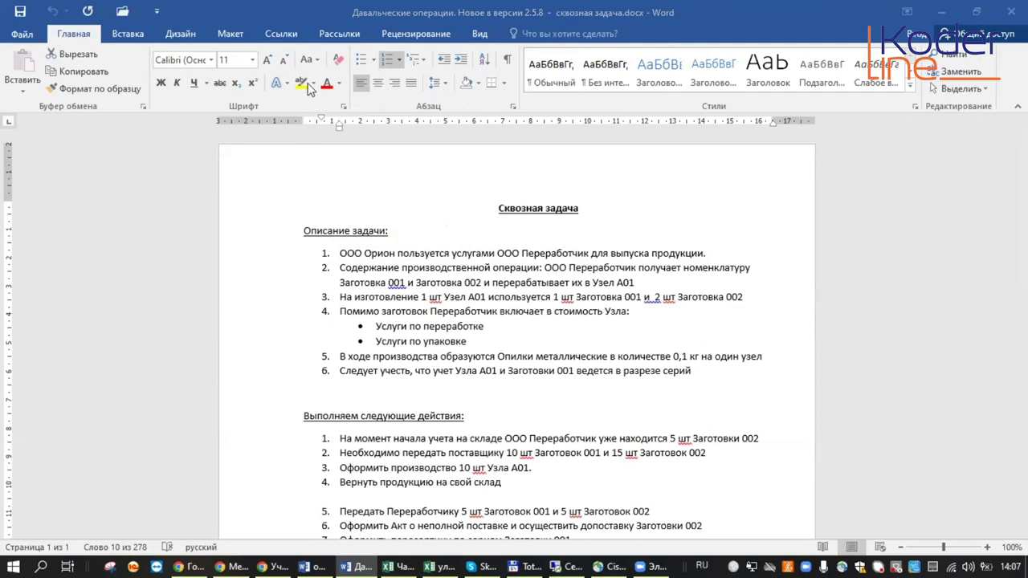
- Highlight the first item of the task description, about ООО Орион using ООО Переработчик, in bright green
left_click(314, 87)
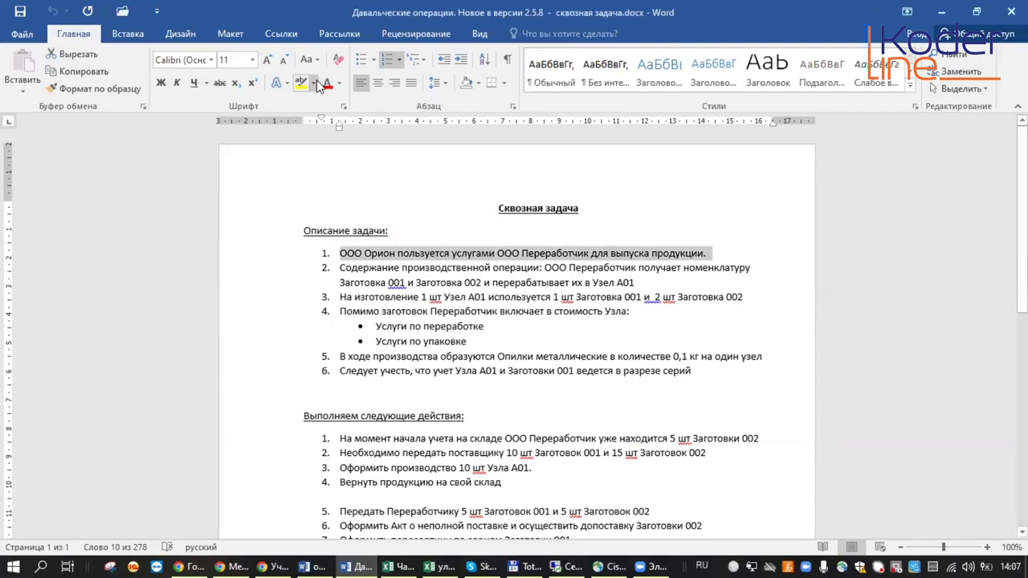
left_click(313, 82)
left_click(328, 106)
left_click(543, 283)
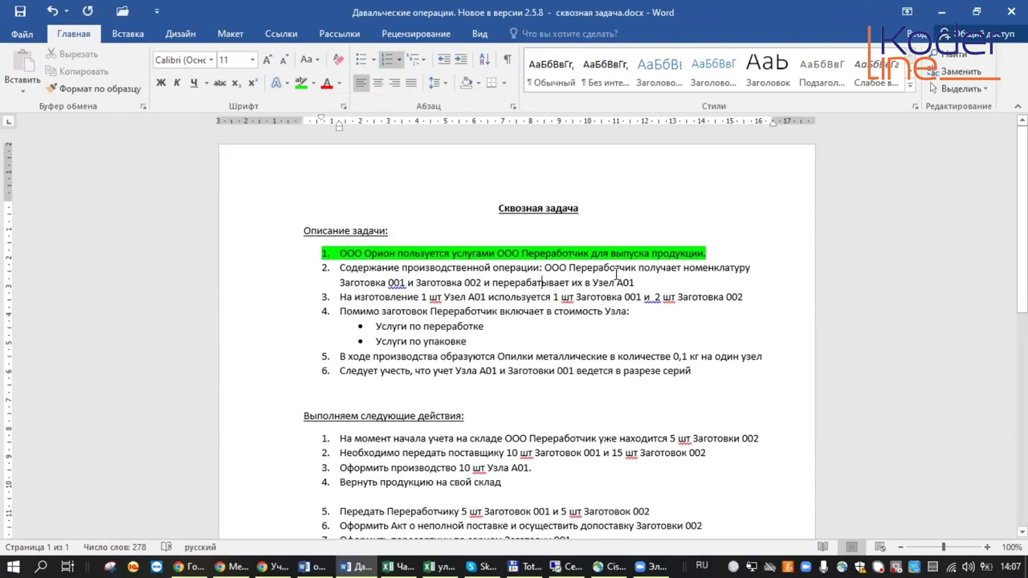
- Examine the remaining task description items on Заготовка 001 and 002, Узел А01, Опилки металлические and series-based accounting
left_click_drag(637, 283, 582, 277)
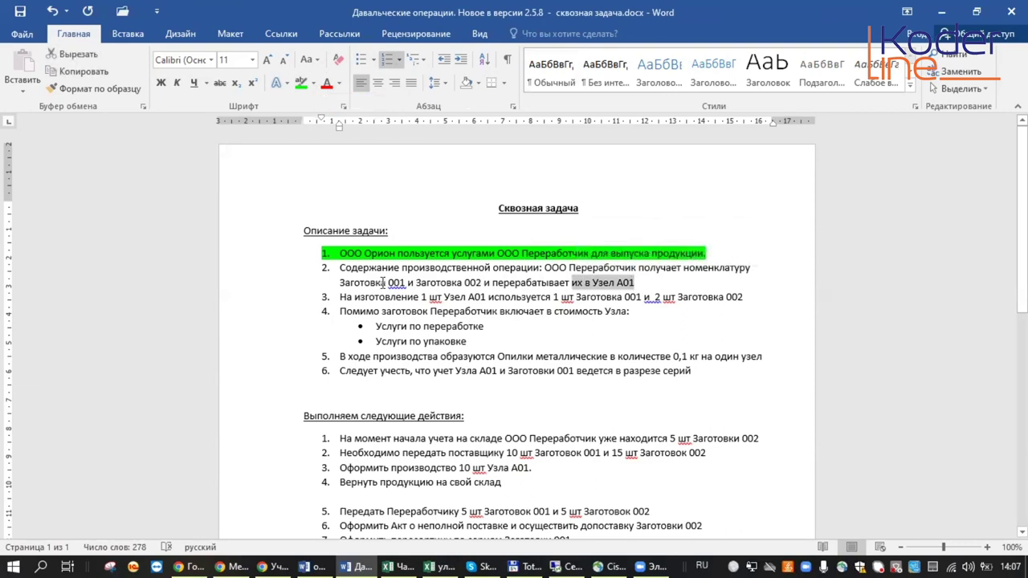
left_click(481, 281)
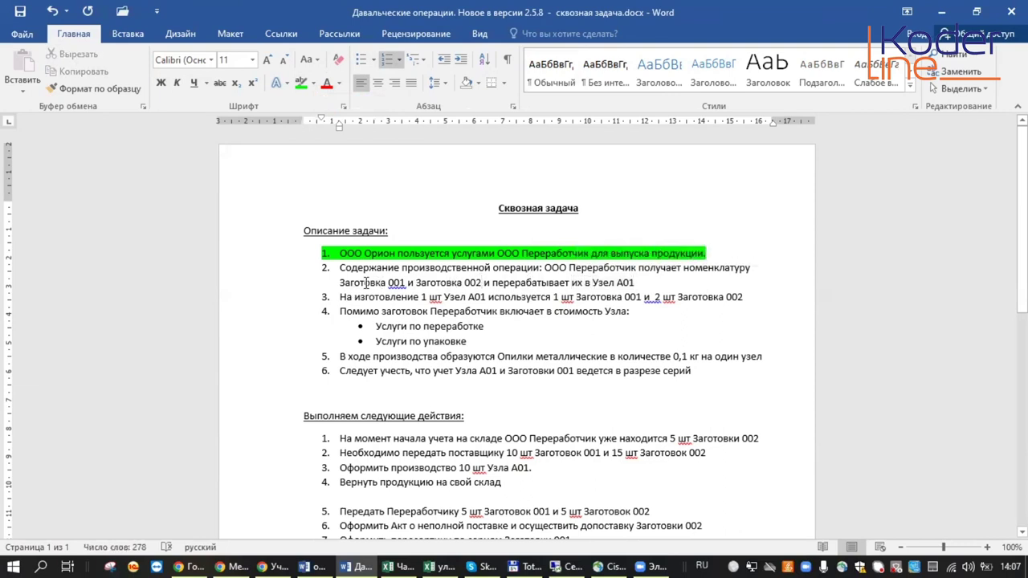
left_click_drag(365, 283, 657, 287)
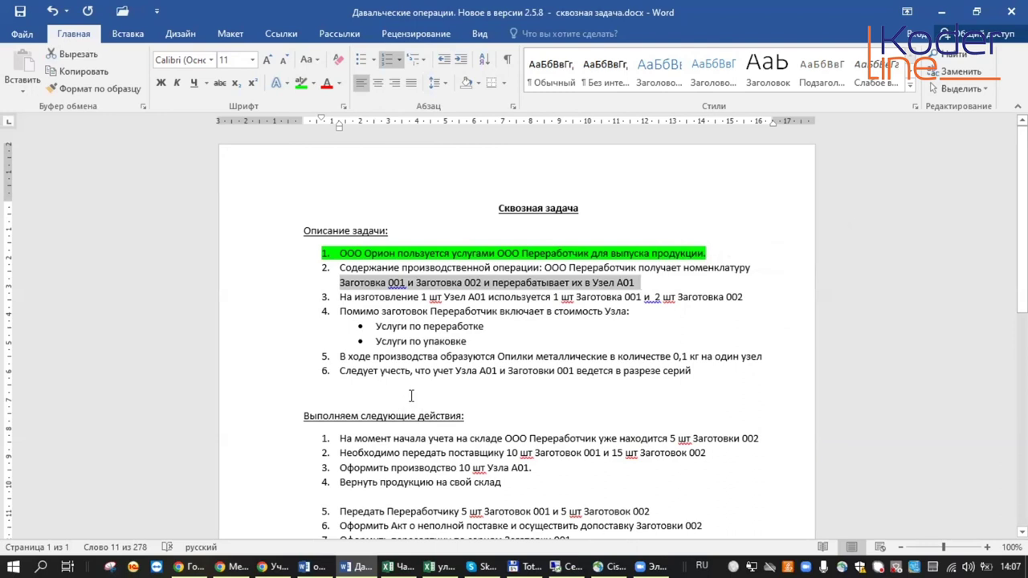
left_click_drag(392, 371, 615, 371)
left_click(515, 354)
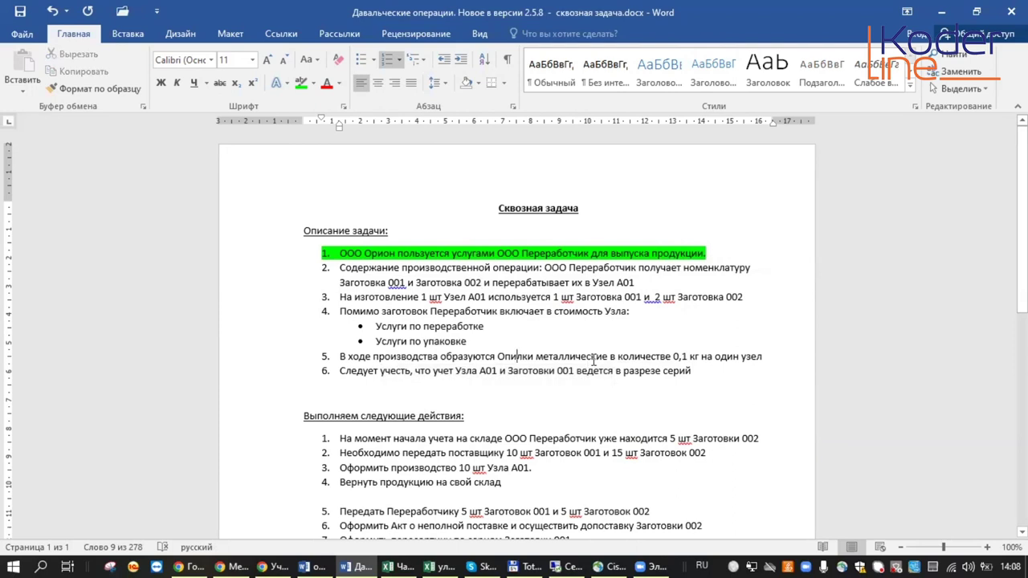
left_click_drag(609, 356, 498, 356)
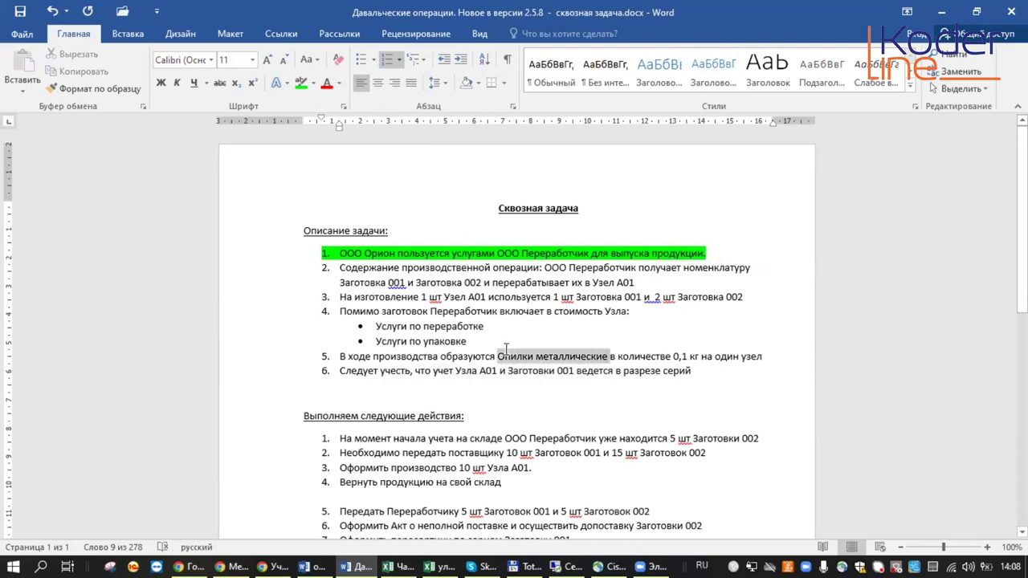
left_click(536, 392)
left_click_drag(341, 370, 680, 379)
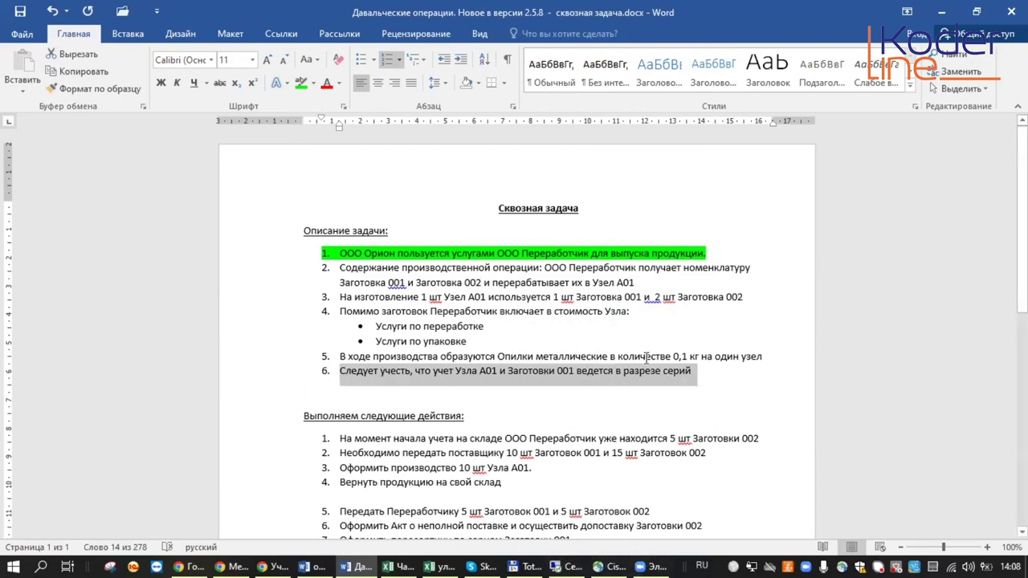
- Switch to 1C:ERP, open the Номенклатура list and filter it by the Материалы kind in the Вебинар group
left_click(570, 562)
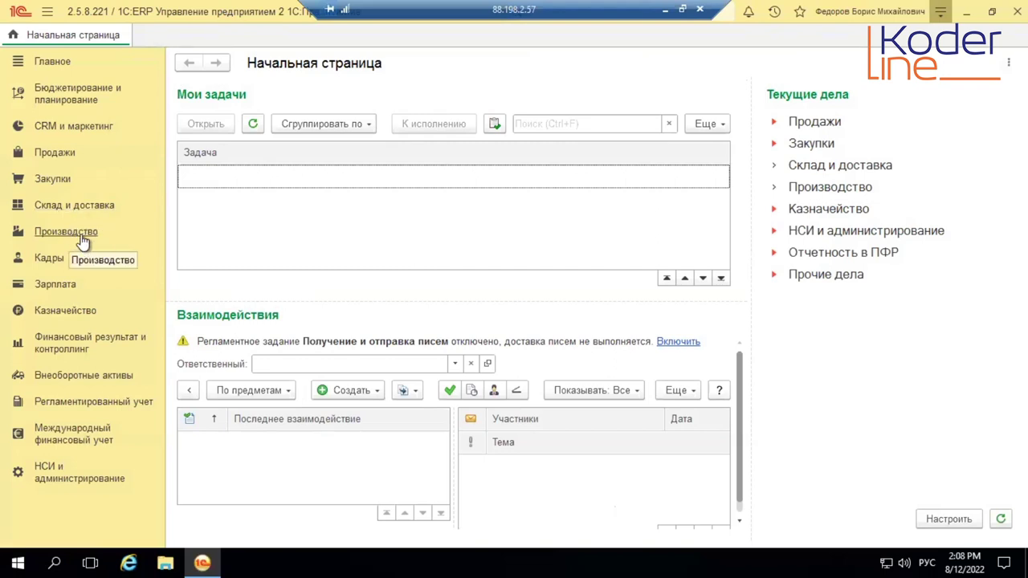
left_click(70, 473)
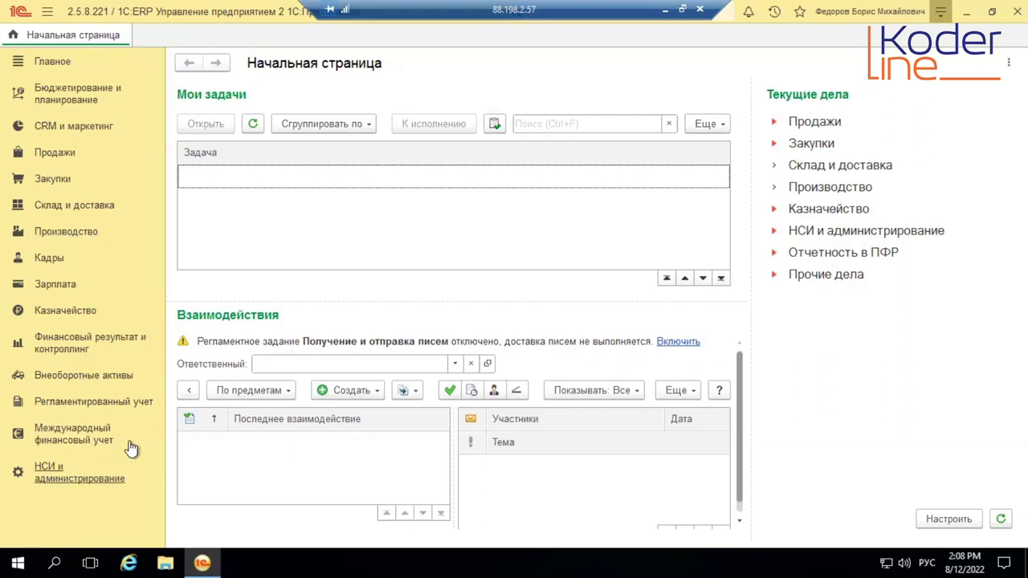
left_click(230, 203)
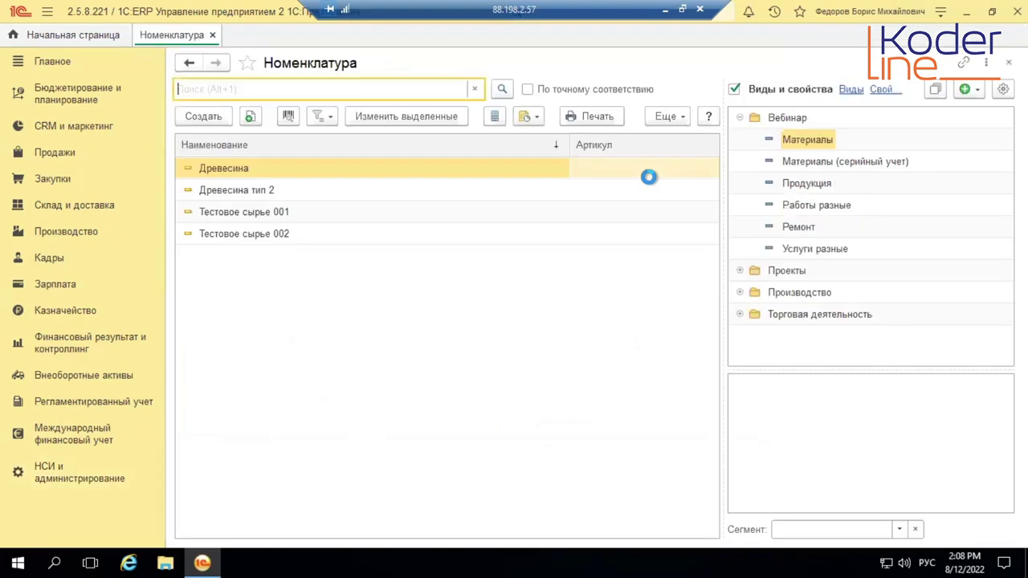
left_click(796, 118)
left_click(800, 141)
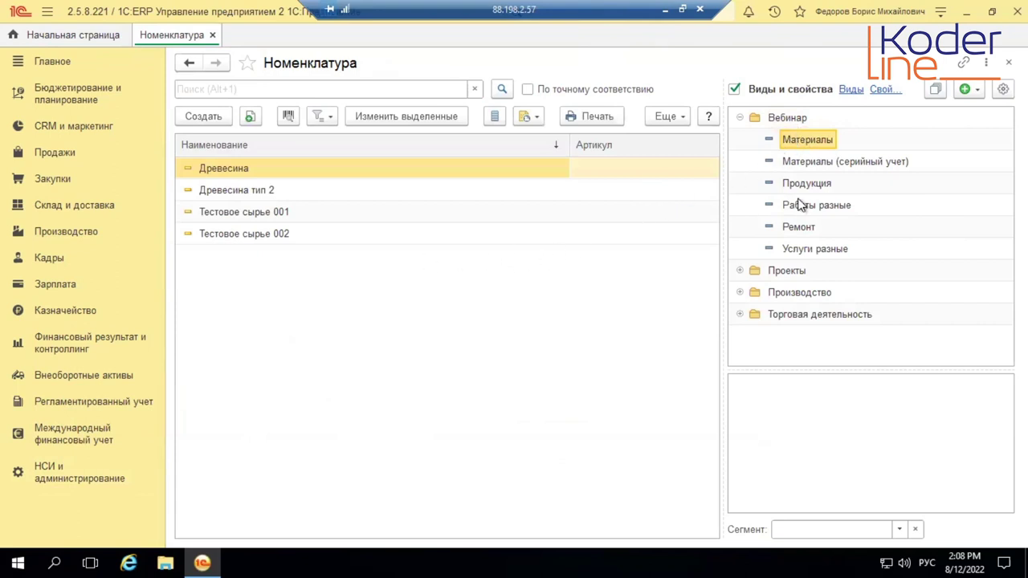
- Review the main settings of the Материалы item kind, including characteristics and series use, and save and close its card
left_click(808, 139)
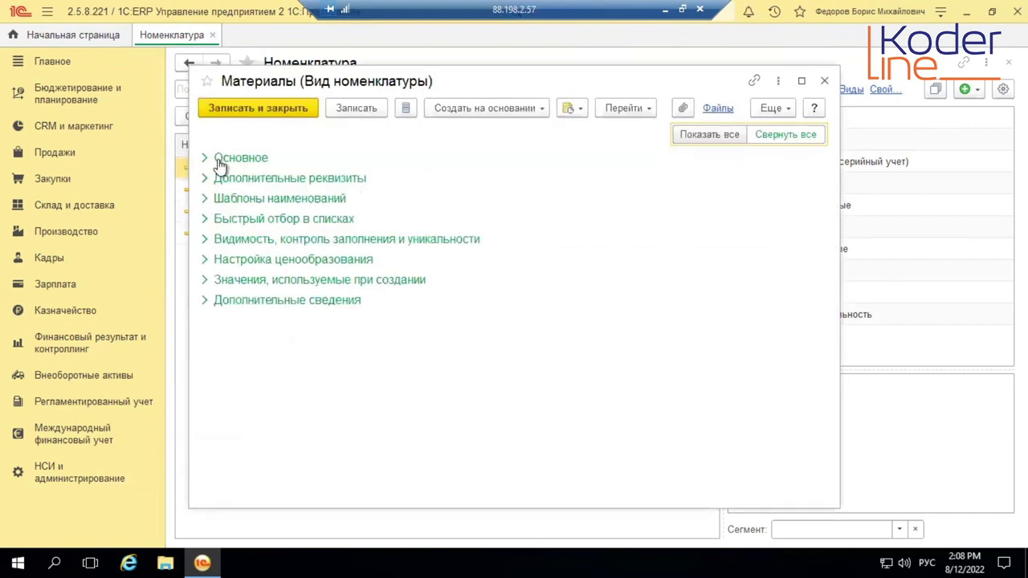
left_click(204, 160)
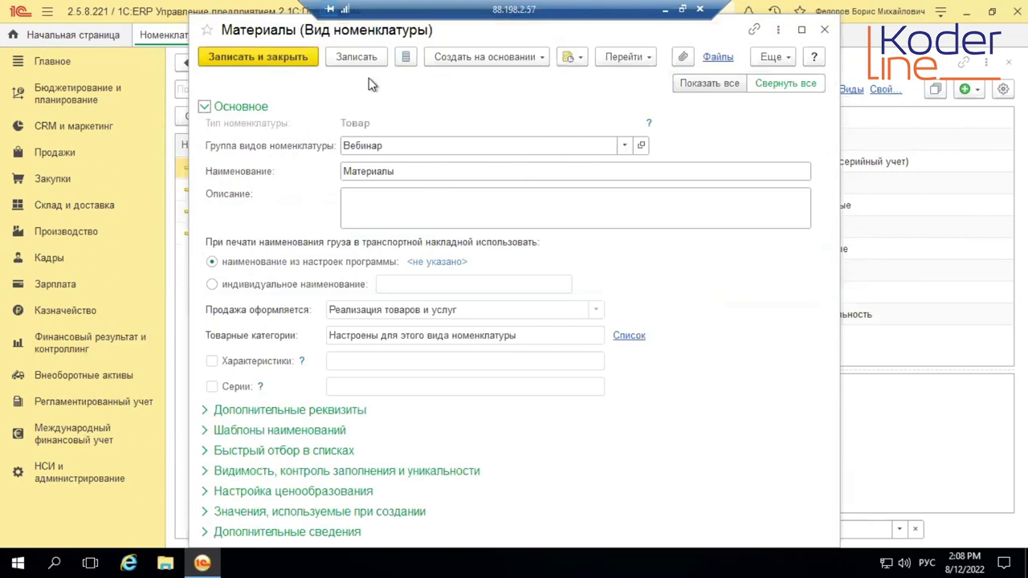
left_click(257, 58)
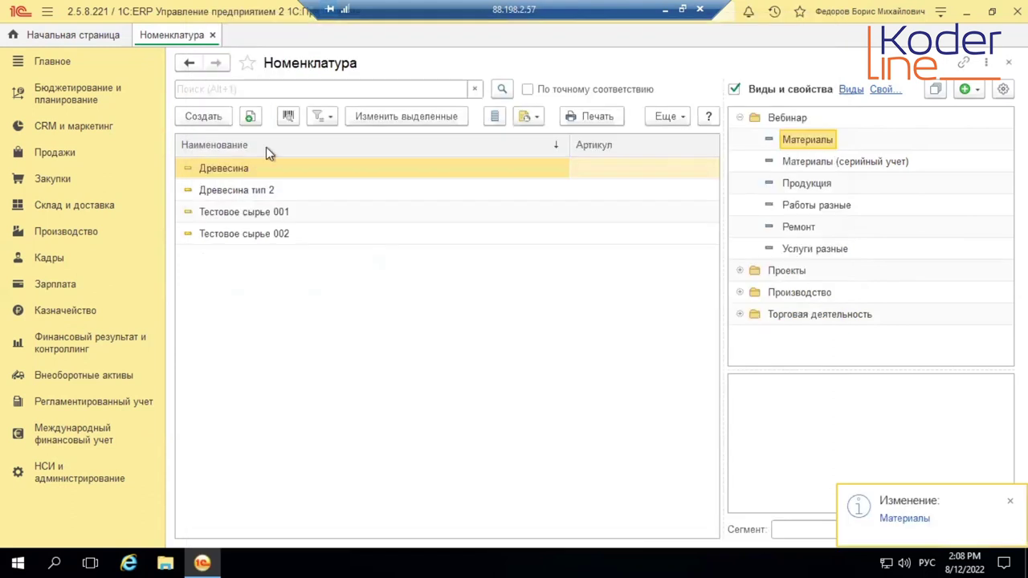
- Create a new item of kind Материалы with the working name Заготовка 002, checking the name against the task document
left_click(210, 121)
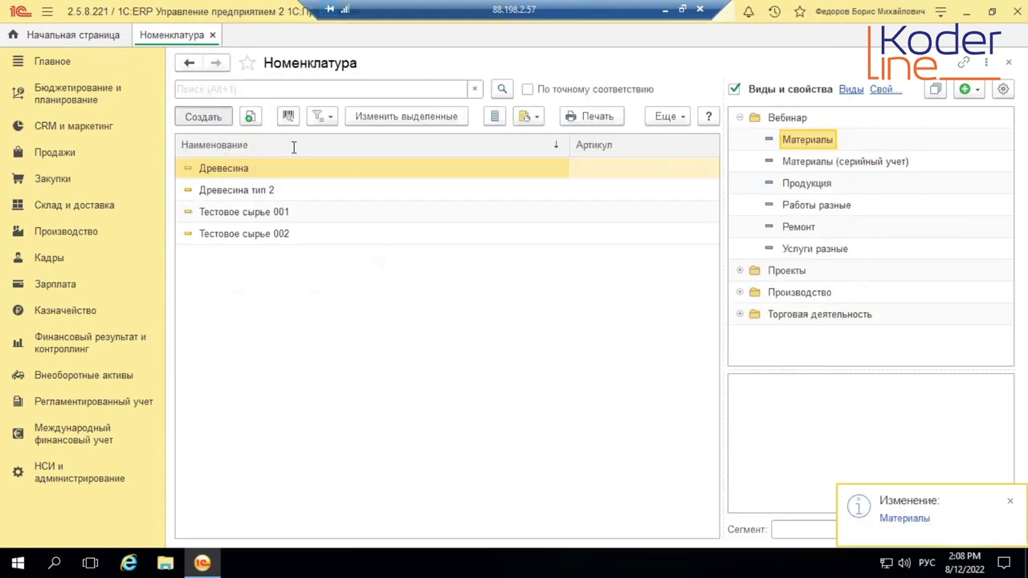
left_click(344, 193)
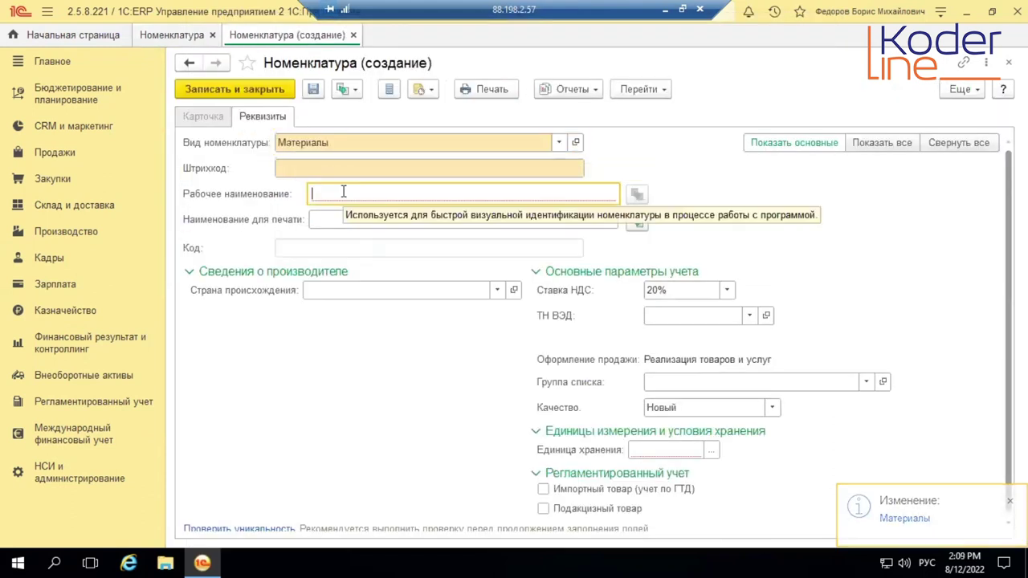
type("Заго")
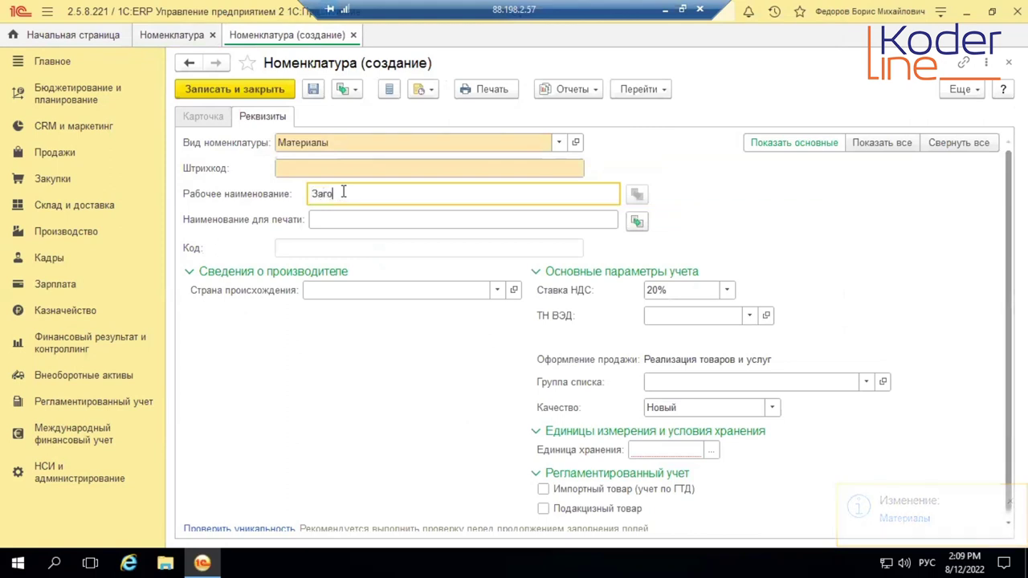
type("товка")
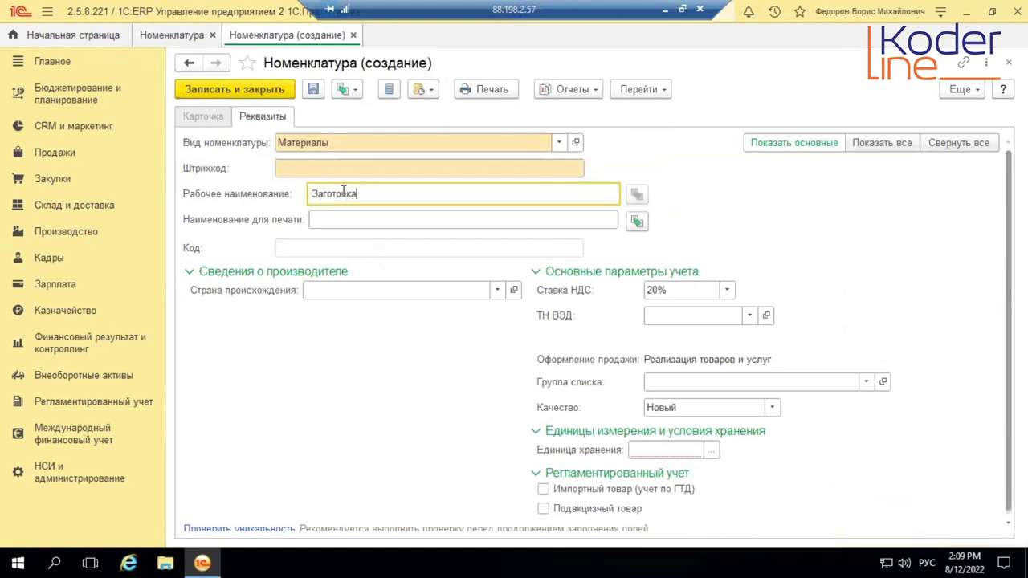
key("alt+Tab")
key("alt+Tab")
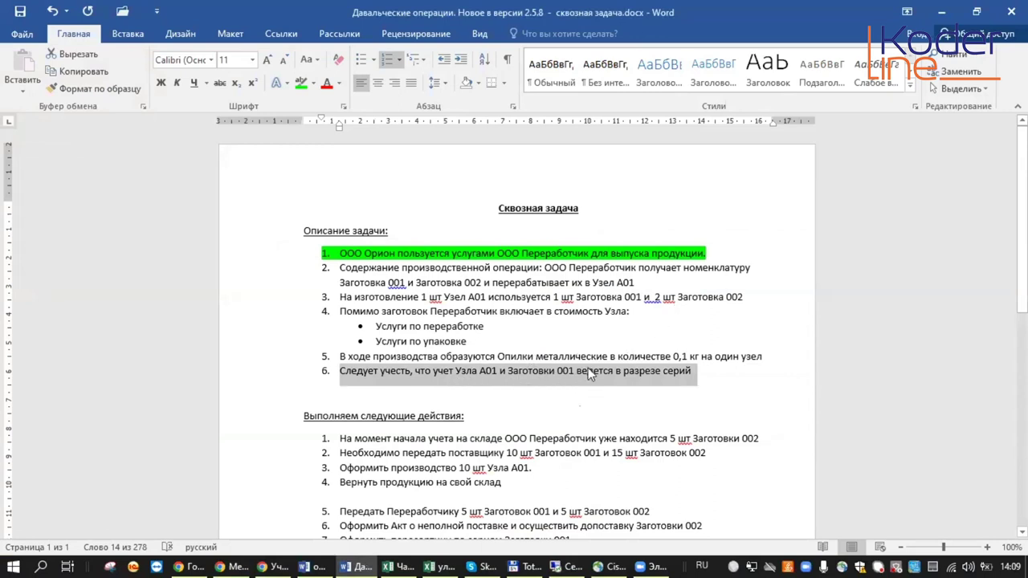
left_click(575, 560)
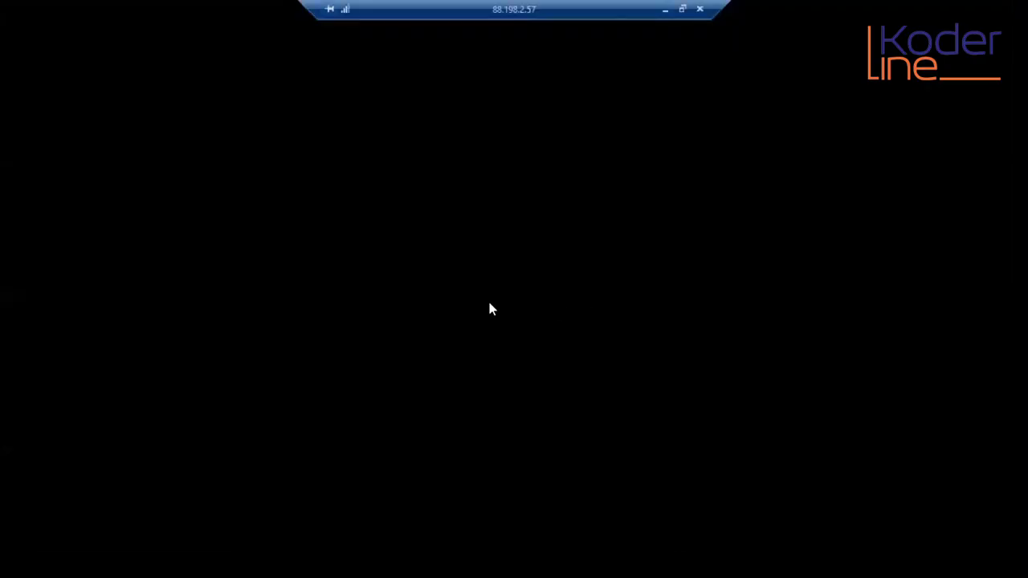
type("002")
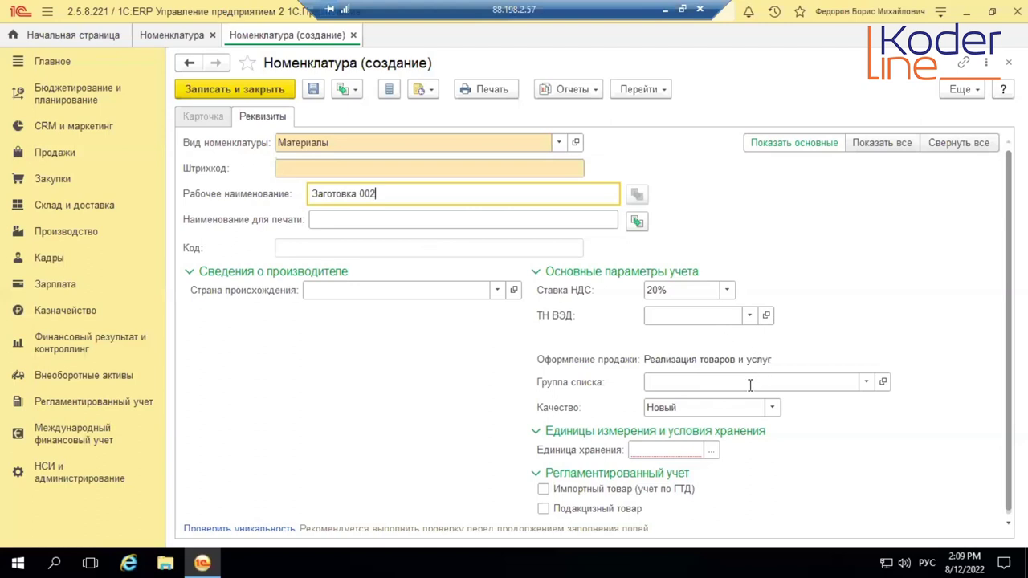
- Set the storage unit of the new item Заготовка 002 to шт, and save and close the card
left_click(711, 451)
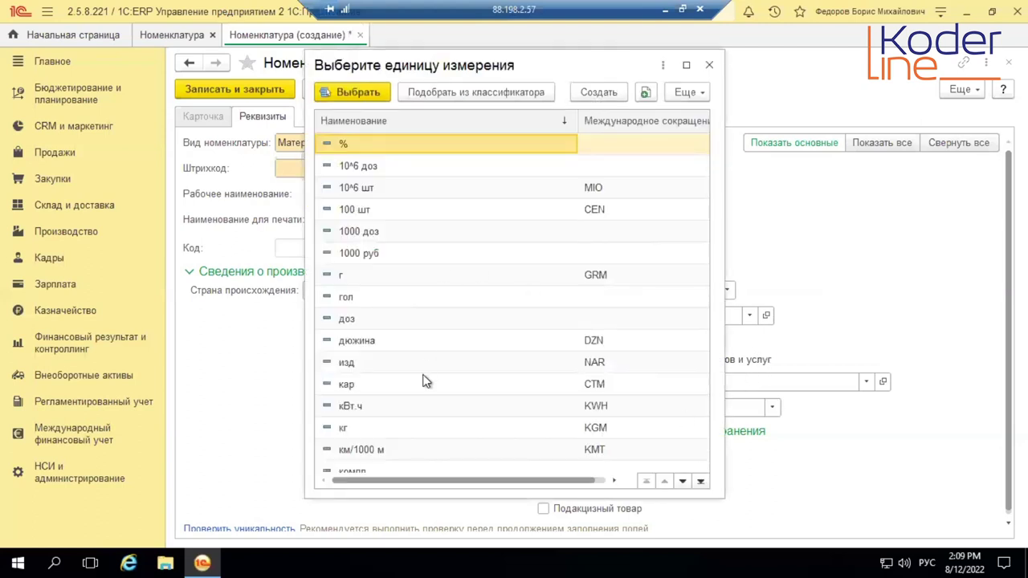
scroll(421, 381, "down", 5)
double_click(347, 426)
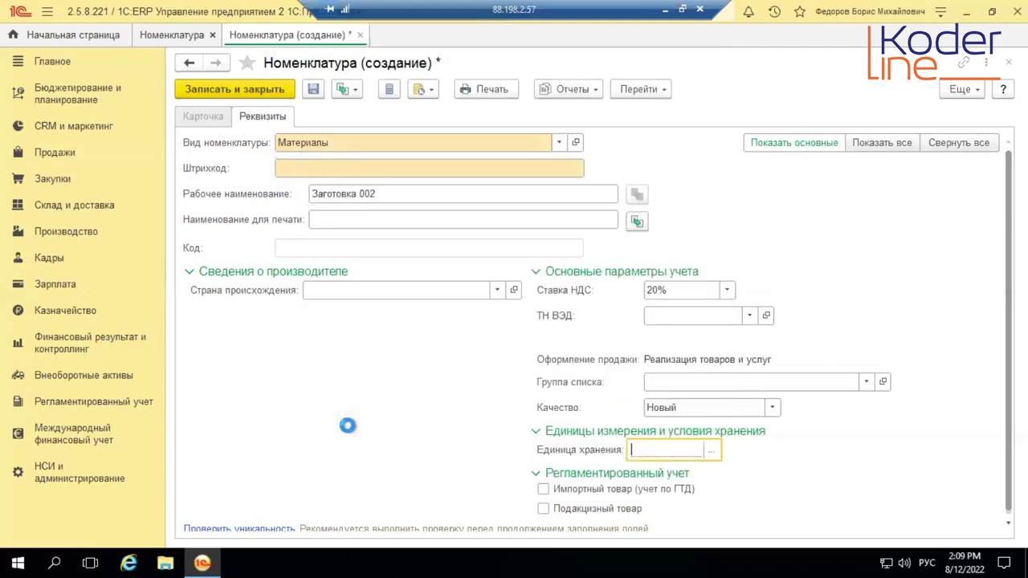
left_click(235, 89)
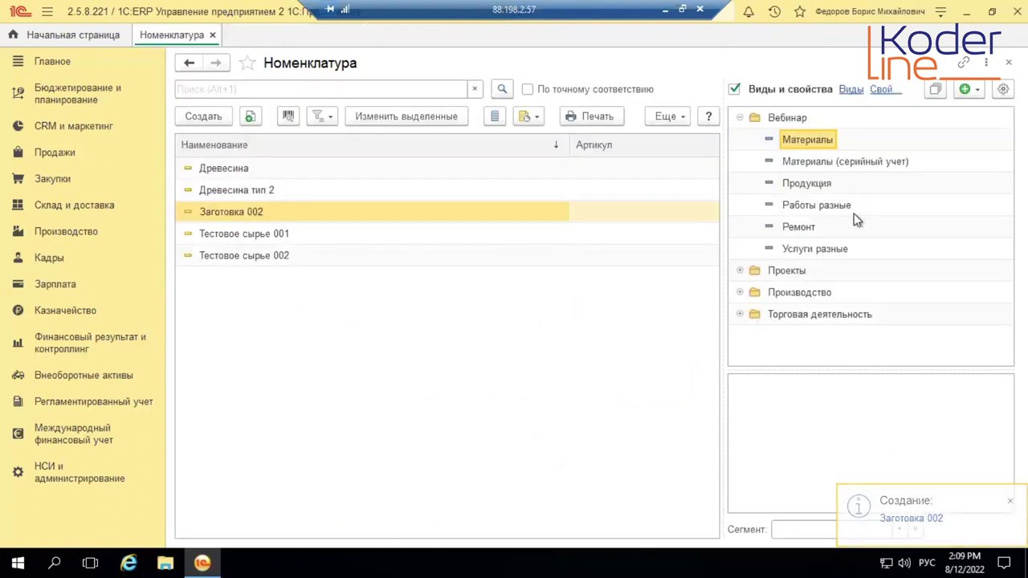
- Copy Заготовка 002 from the Материалы list and set the copy's working name to Опилки металлические
left_click(785, 119)
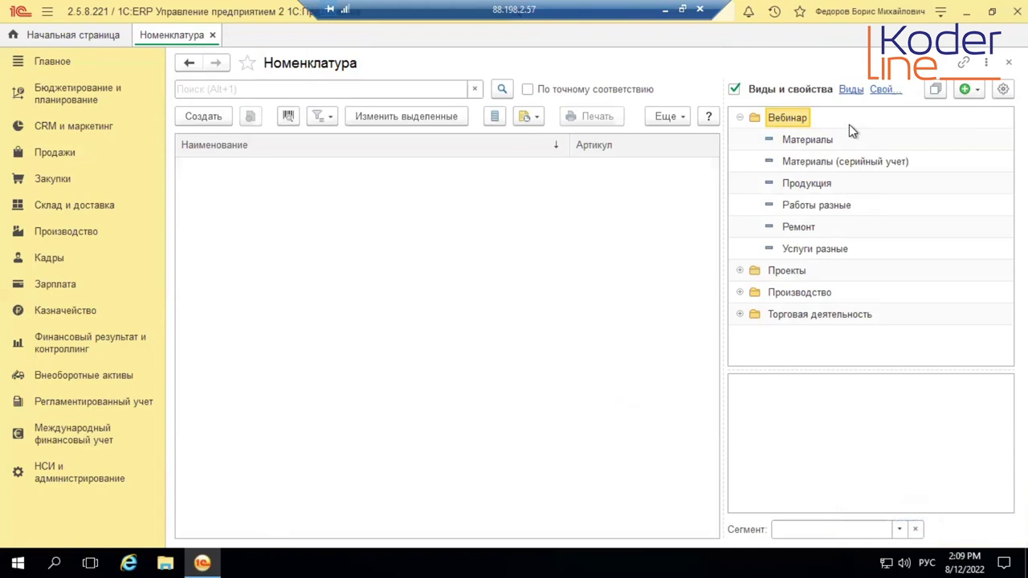
left_click(827, 139)
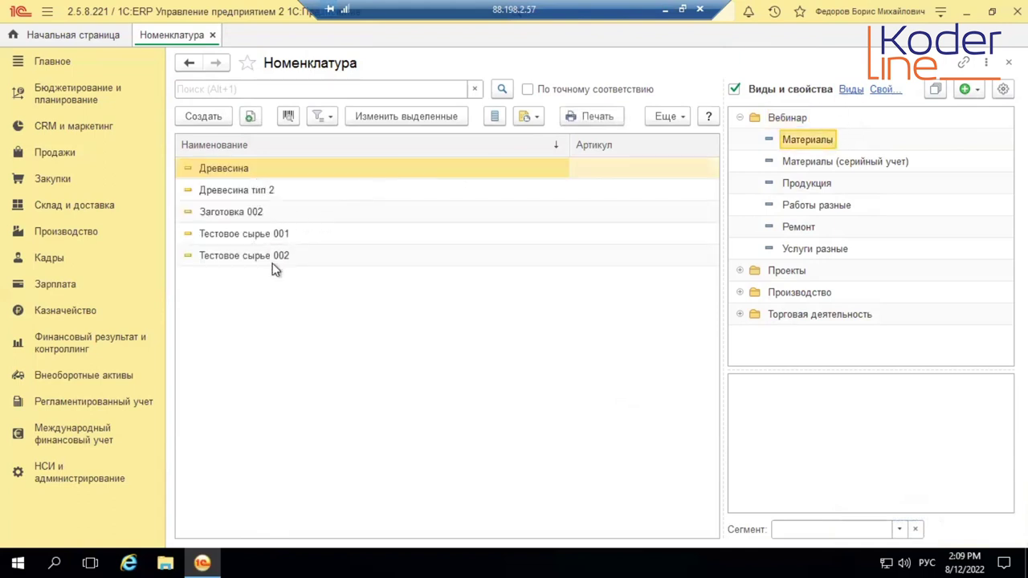
right_click(249, 212)
left_click(320, 256)
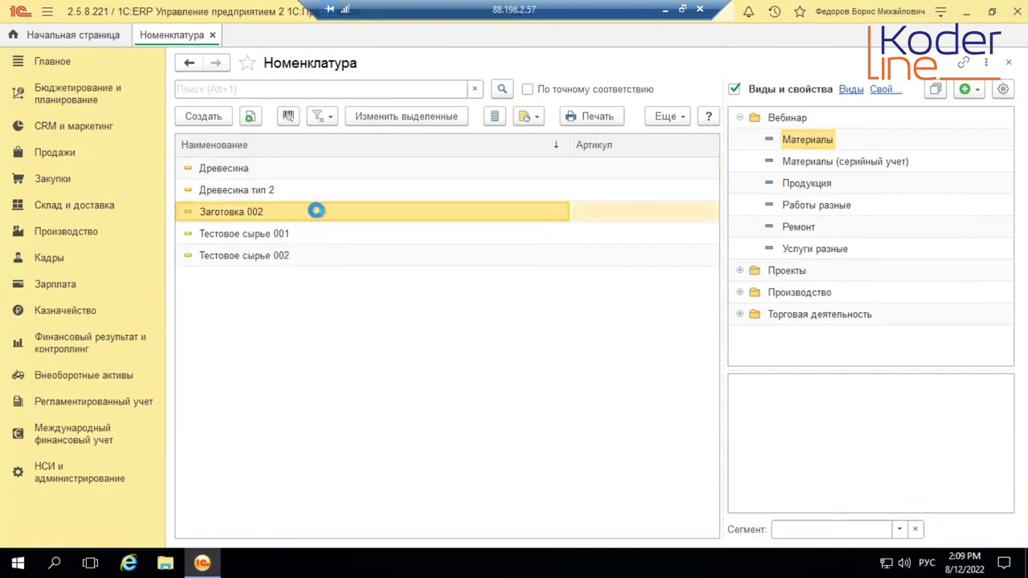
triple_click(454, 195)
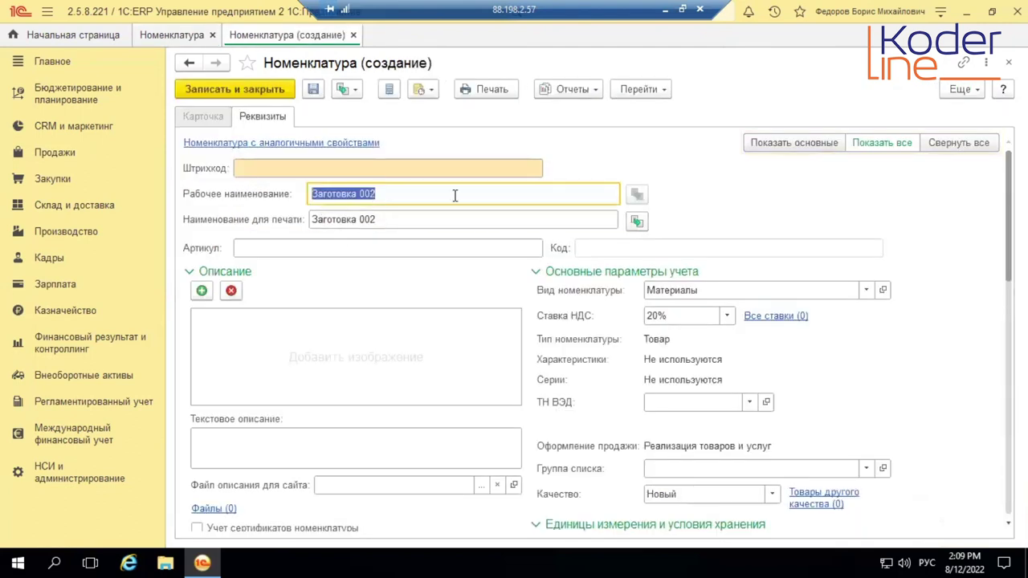
type("О")
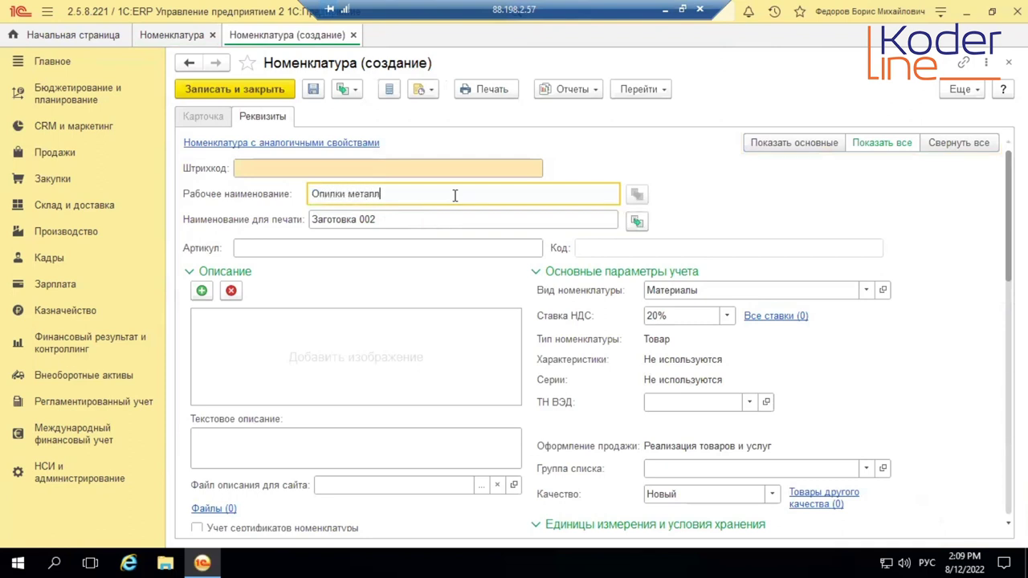
type("пилки металлические")
- Set the storage unit of Опилки металлические to кг, and save and close the item card
scroll(701, 474, "down", 3)
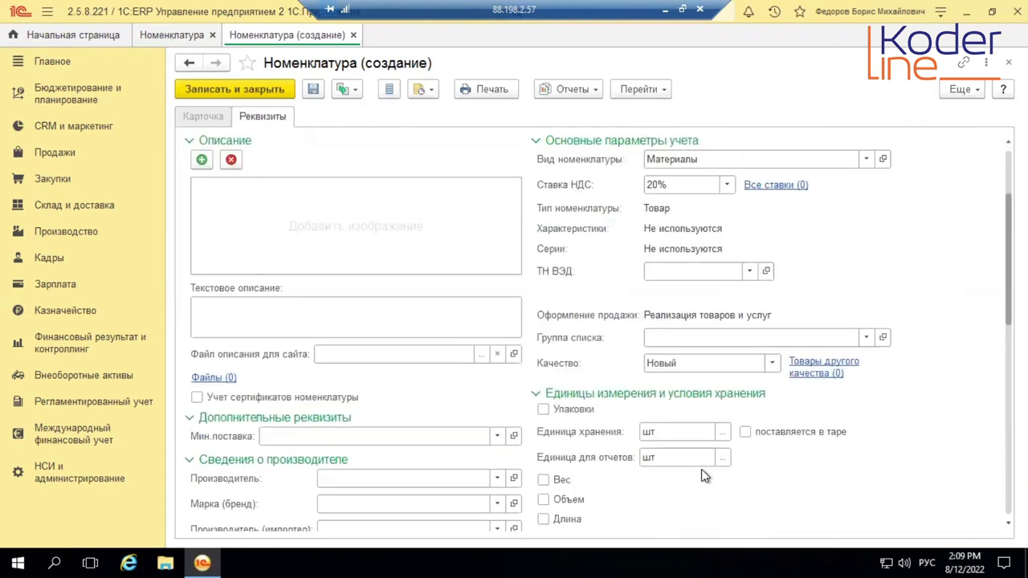
double_click(647, 301)
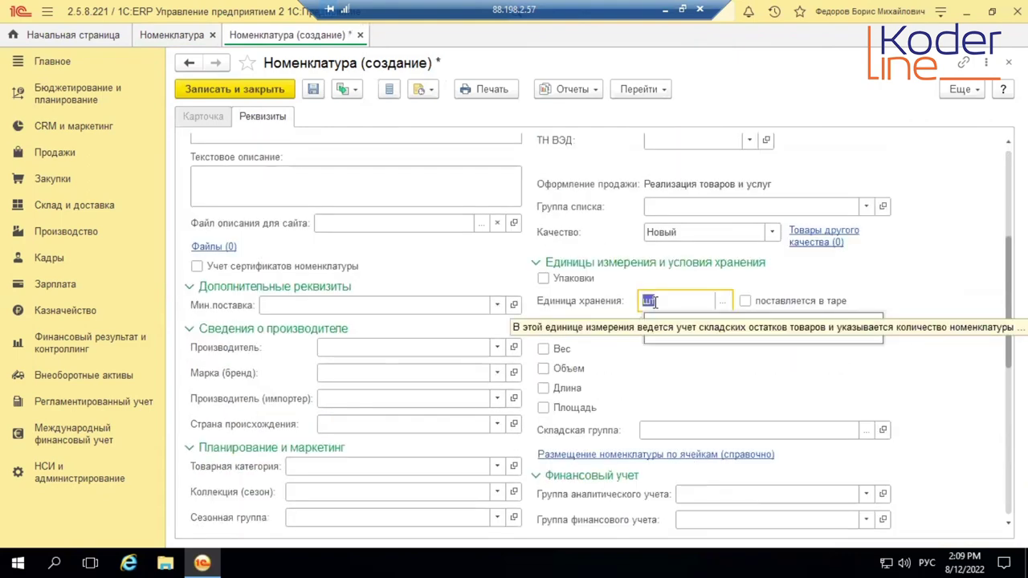
type("кг")
left_click(663, 322)
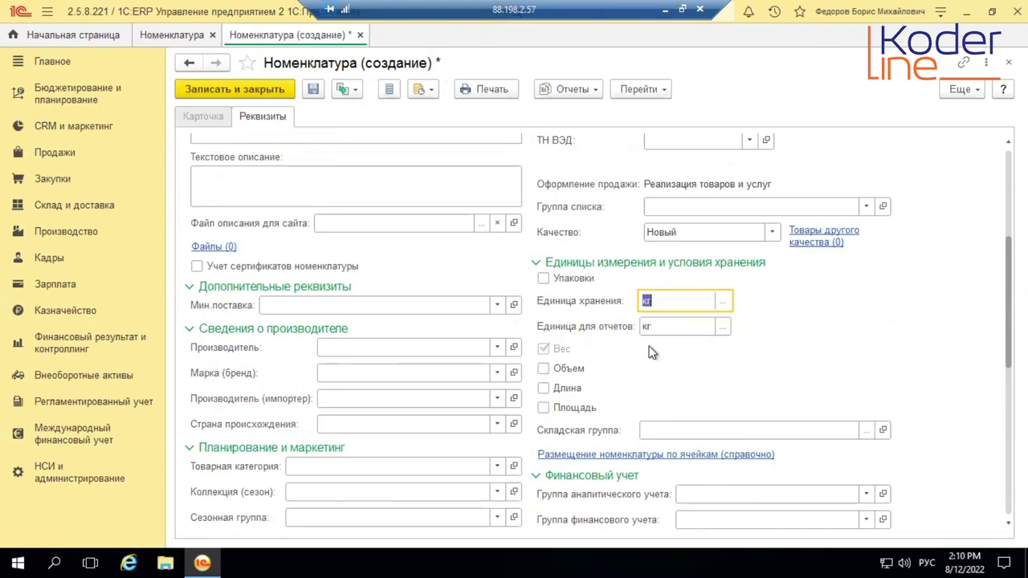
scroll(294, 180, "up", 6)
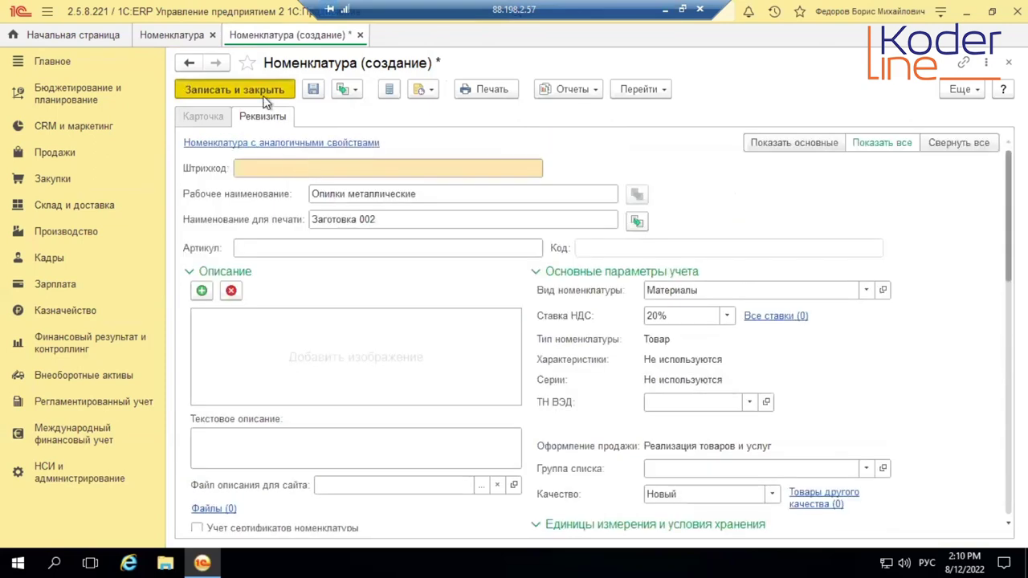
left_click(265, 95)
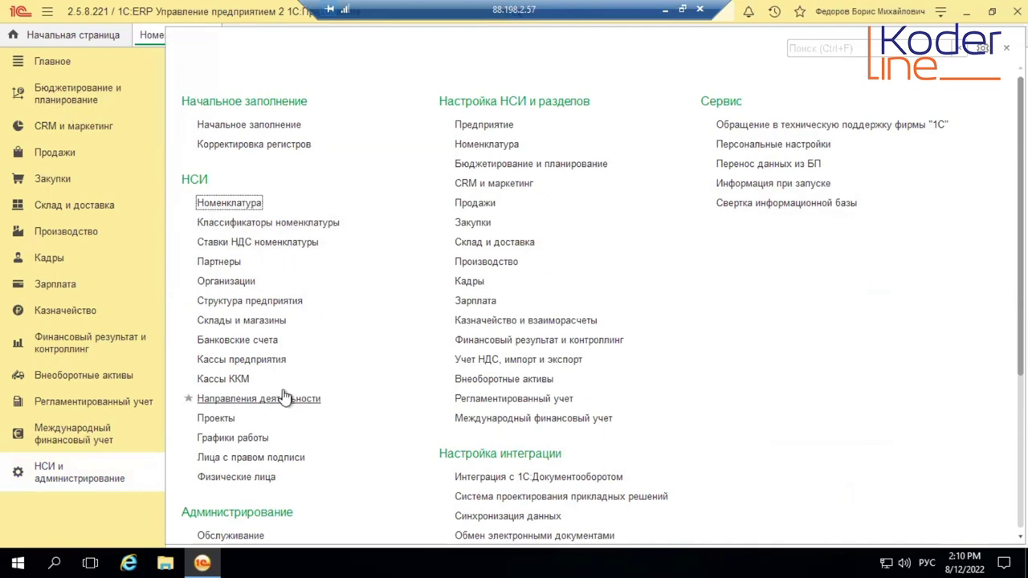
- Create a new series accounting policy of type Учет себестоимости по сериям and enable it for transfers to the processor (при передаче переработчику)
left_click(334, 224)
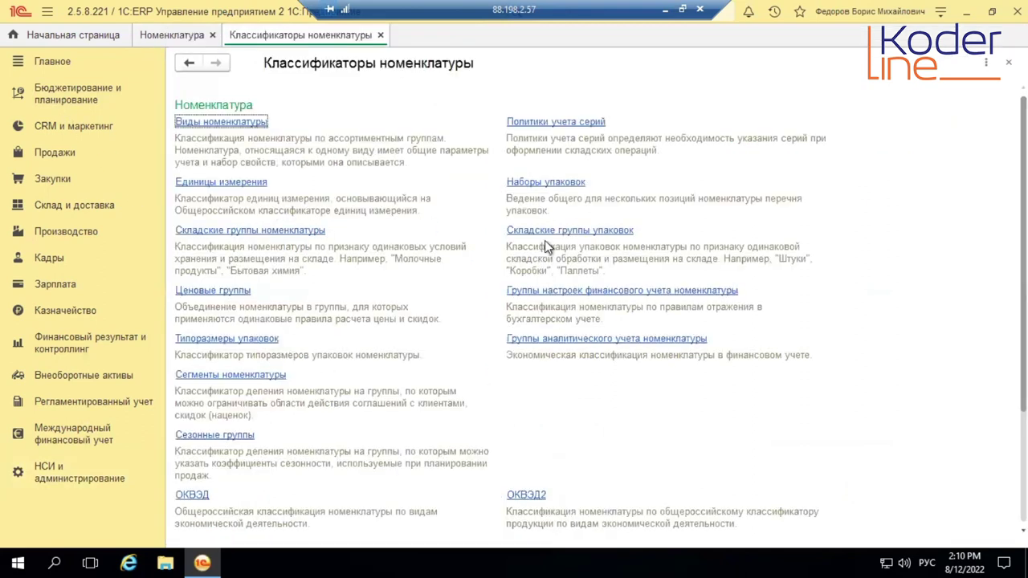
left_click(575, 124)
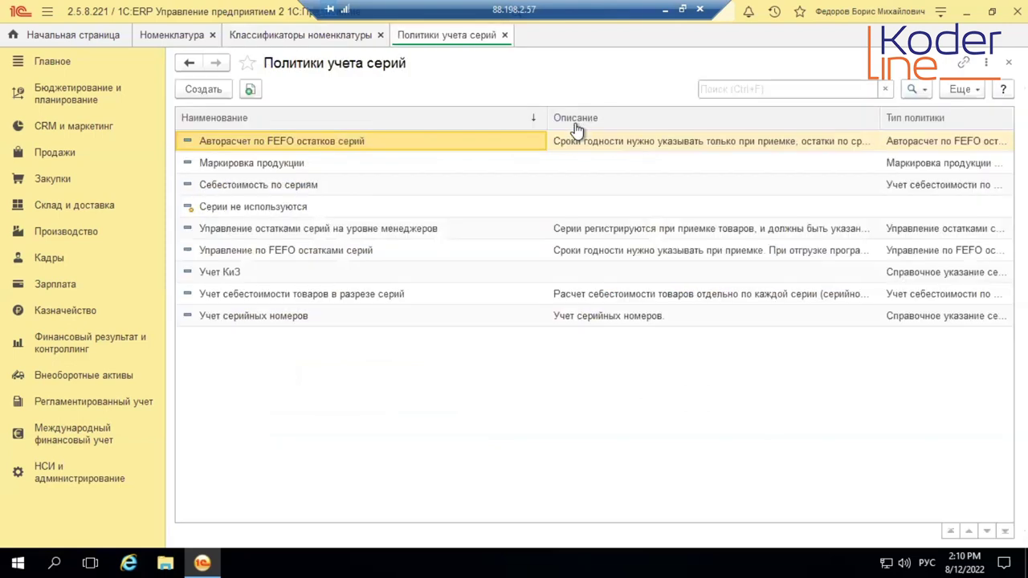
left_click(215, 96)
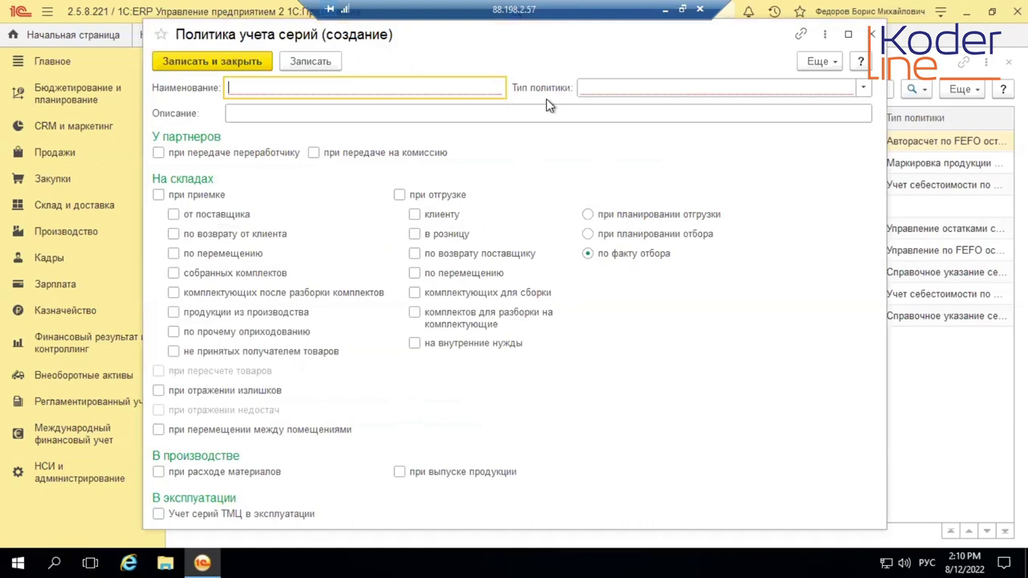
left_click(677, 87)
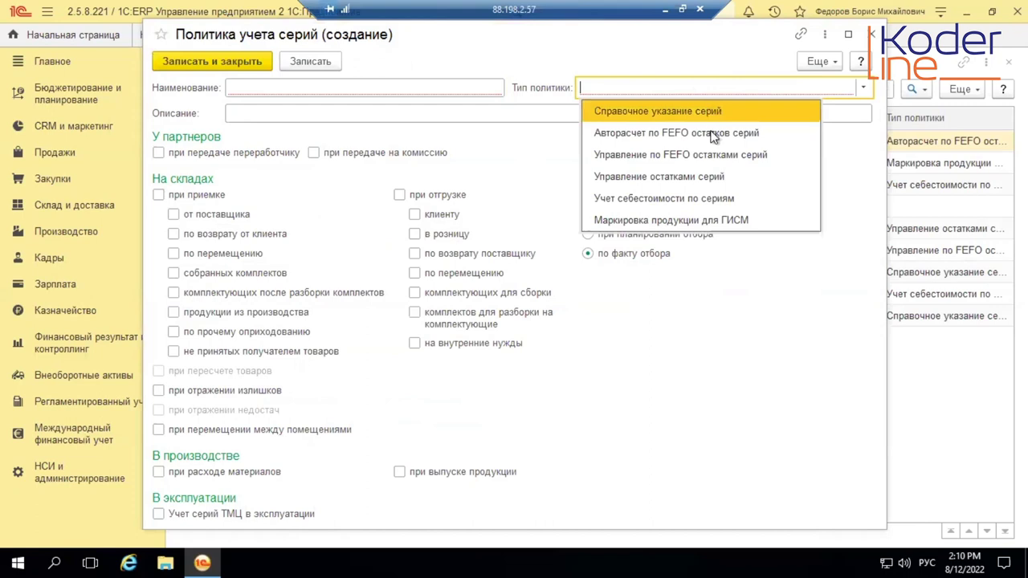
left_click(692, 199)
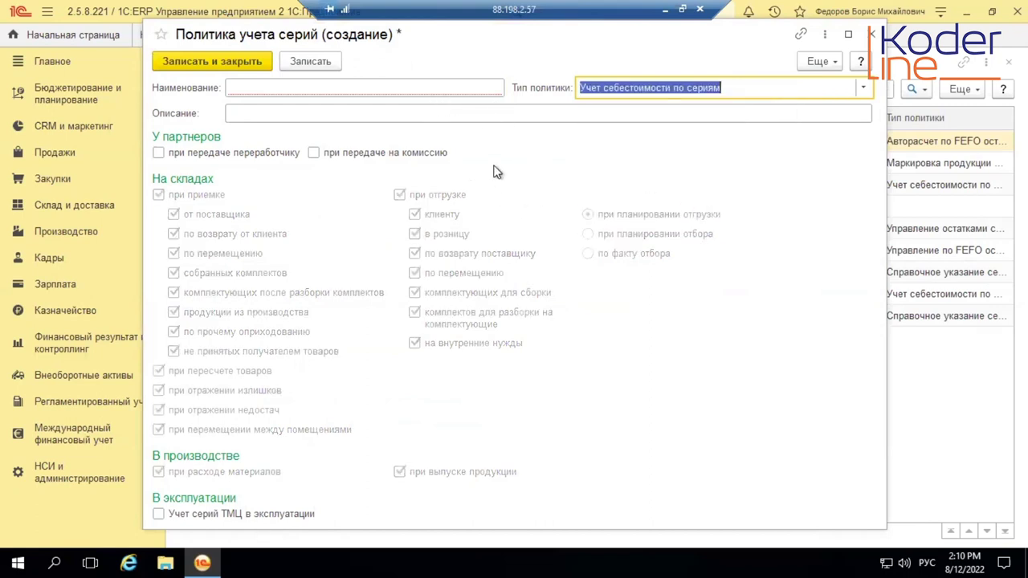
left_click(159, 155)
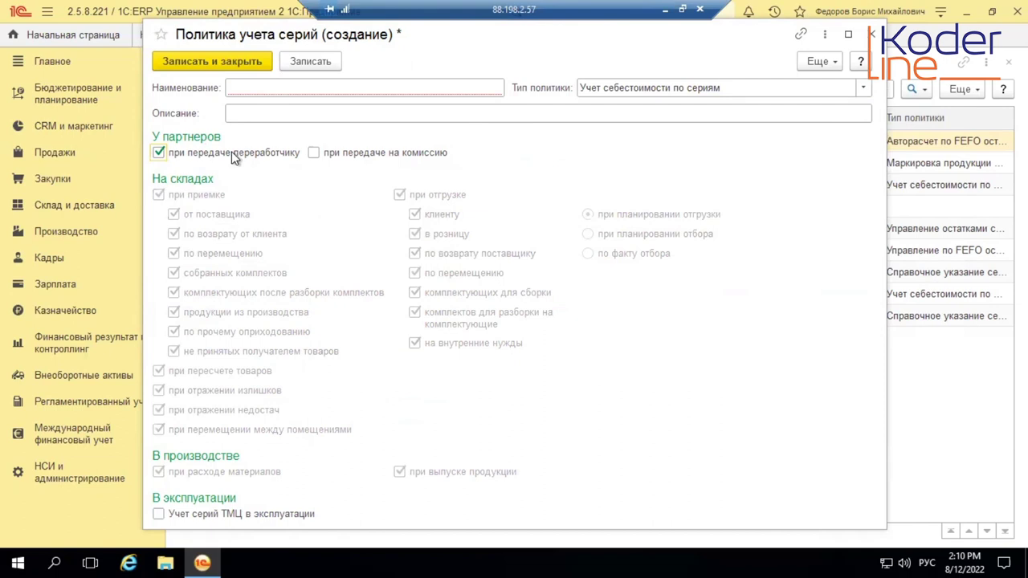
- Name the new policy Себестоимость по сериям (переработчик), and save and close it
left_click(258, 89)
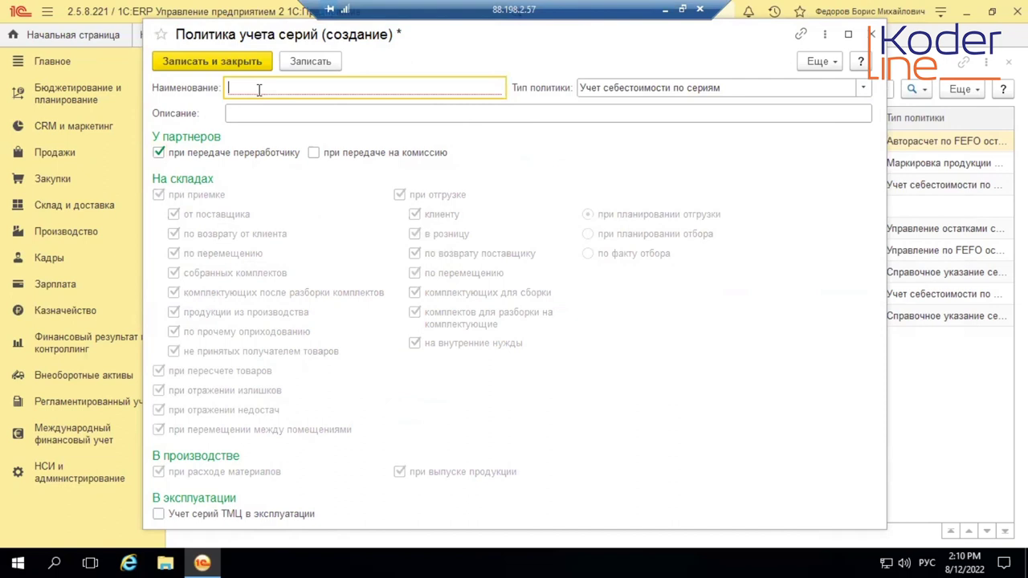
type("Себест")
type("оимо")
key("BackSpace")
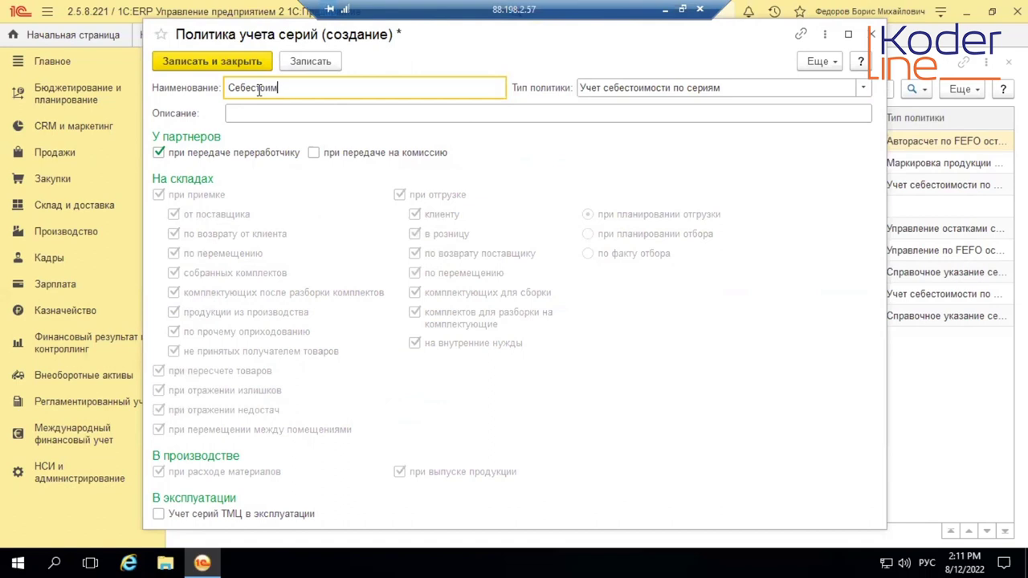
type("ость по сериям (перера")
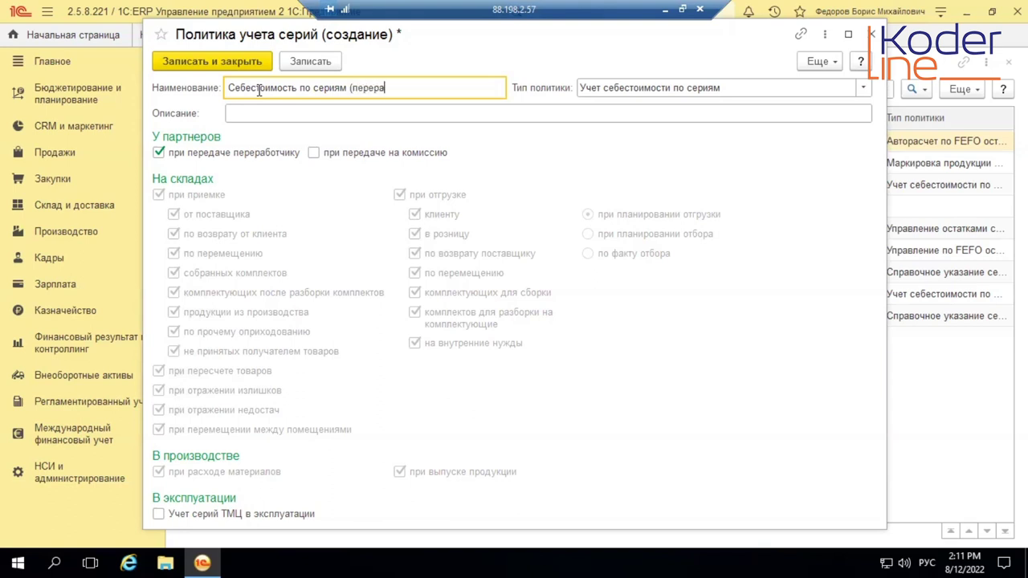
type("ботчи")
left_click(205, 61)
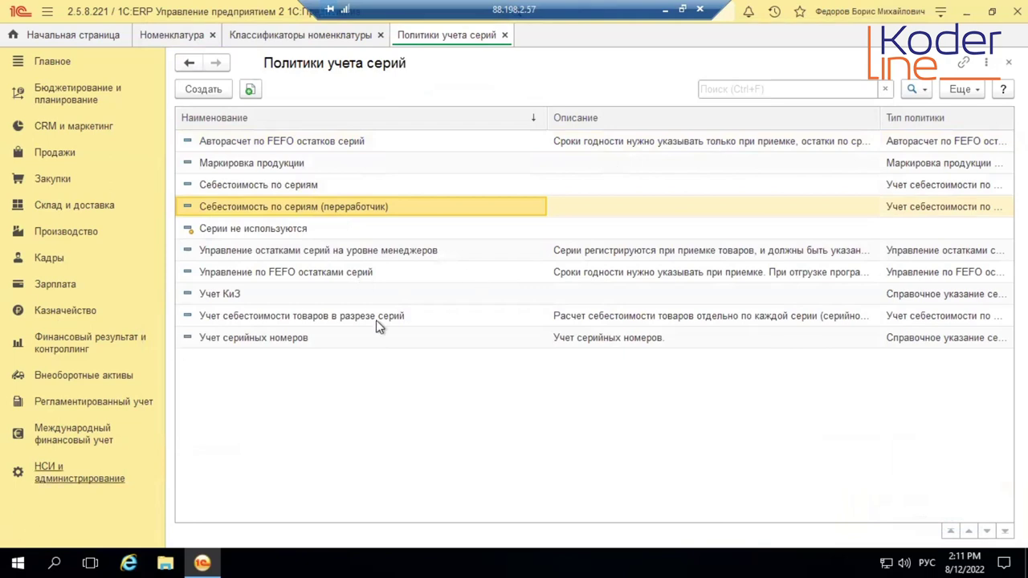
- From the Номенклатура list, create a new item kind of type Товар in the Вебинар group, named ТМЦ (серии)
left_click(64, 472)
left_click(256, 205)
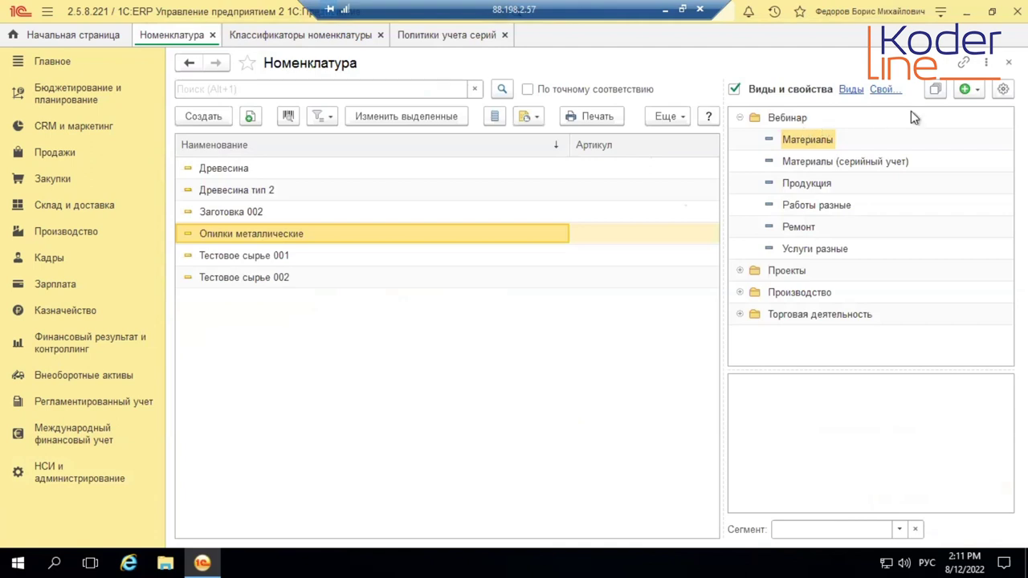
left_click(979, 90)
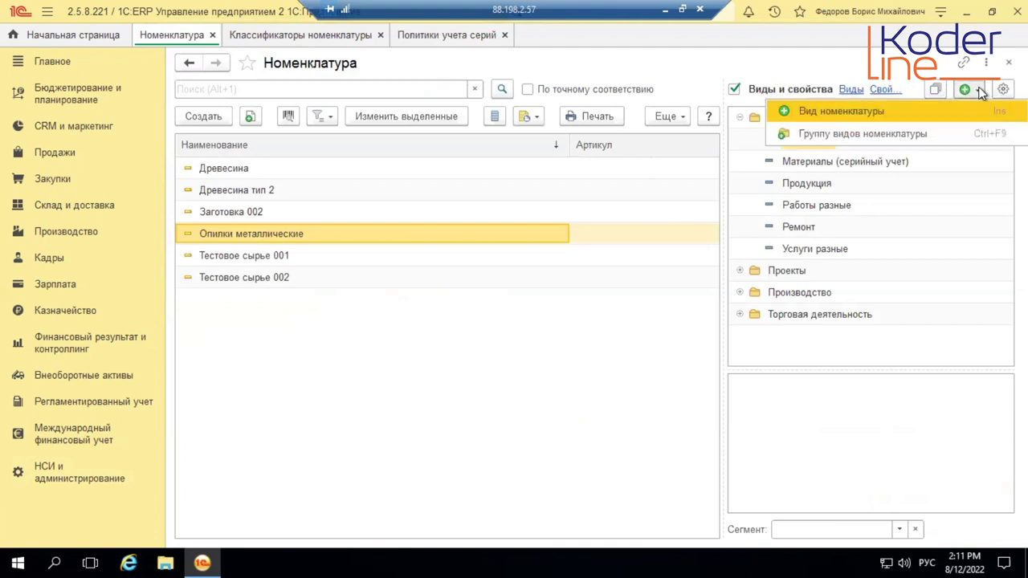
left_click(871, 109)
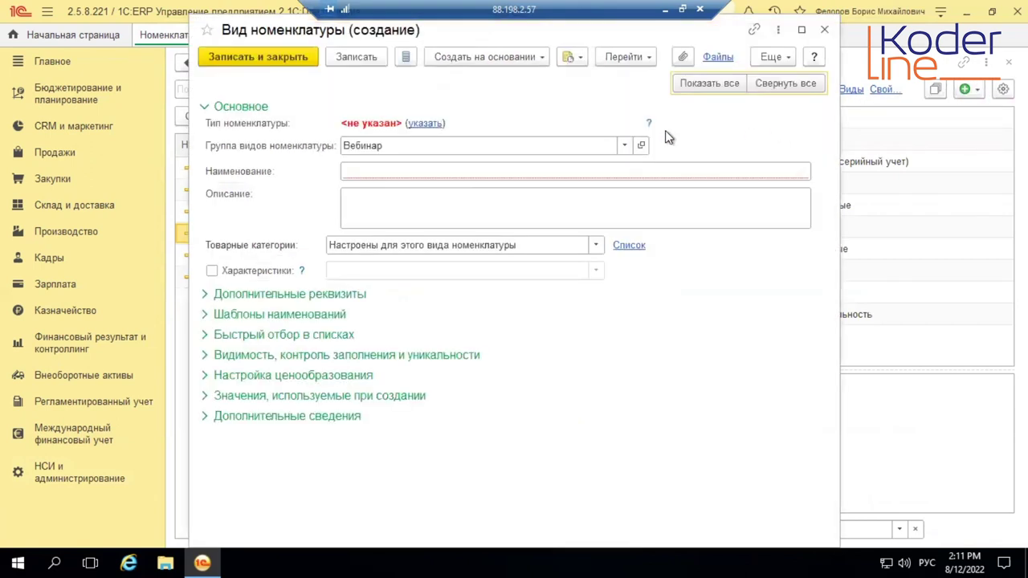
left_click(422, 124)
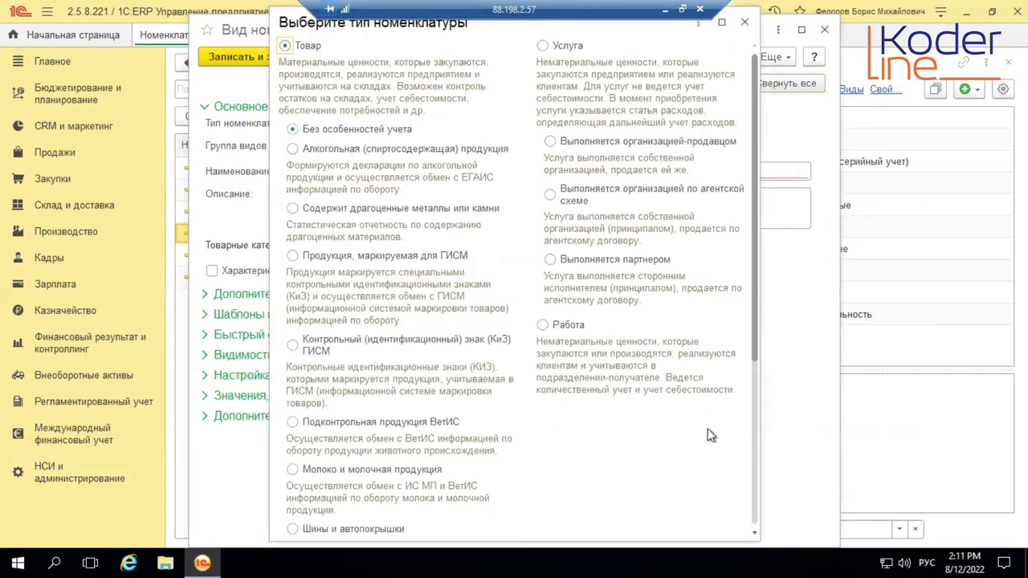
scroll(708, 430, "down", 5)
key("Return")
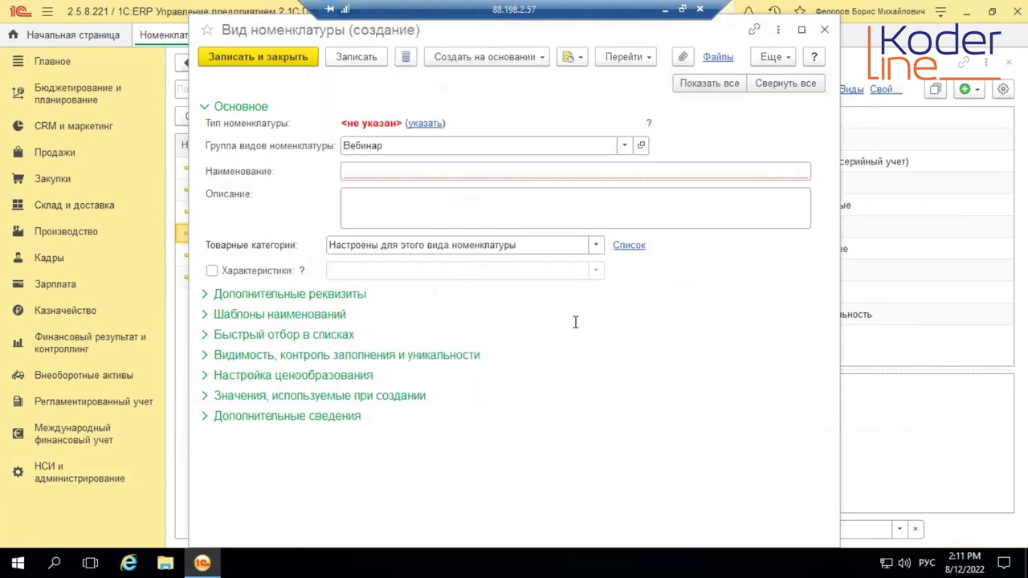
left_click(372, 170)
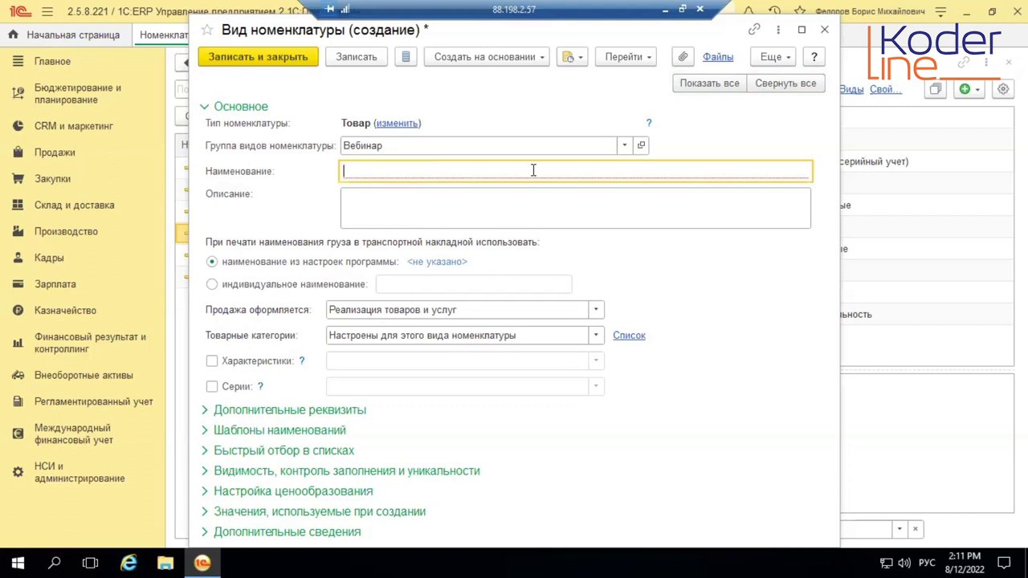
type("ТМЦ (серии)")
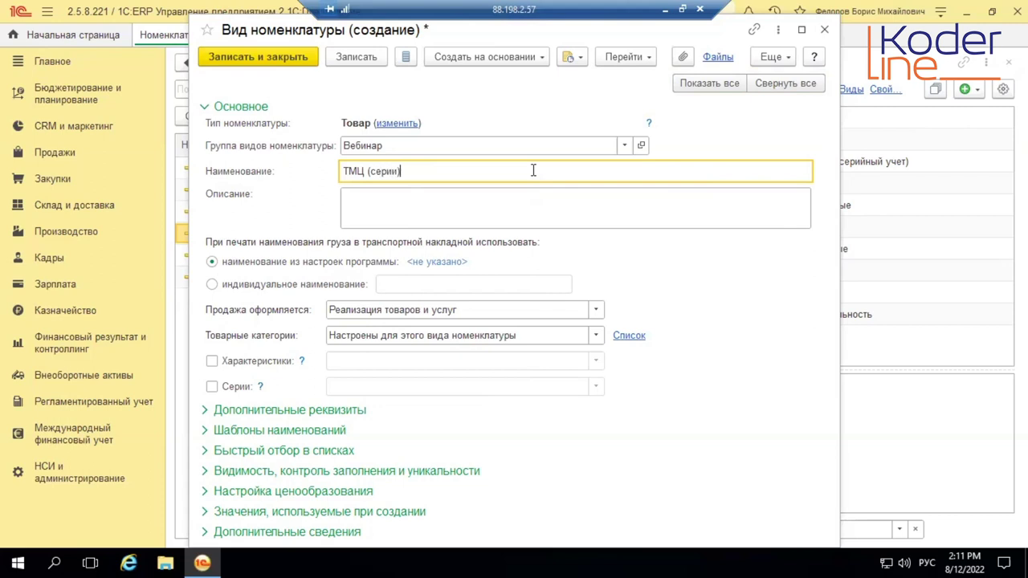
- Enable series for the item kind ТМЦ (серии), set its series policy to Себестоимость по сериям (переработчик), and save and close it
left_click(212, 388)
scroll(530, 370, "down", 2)
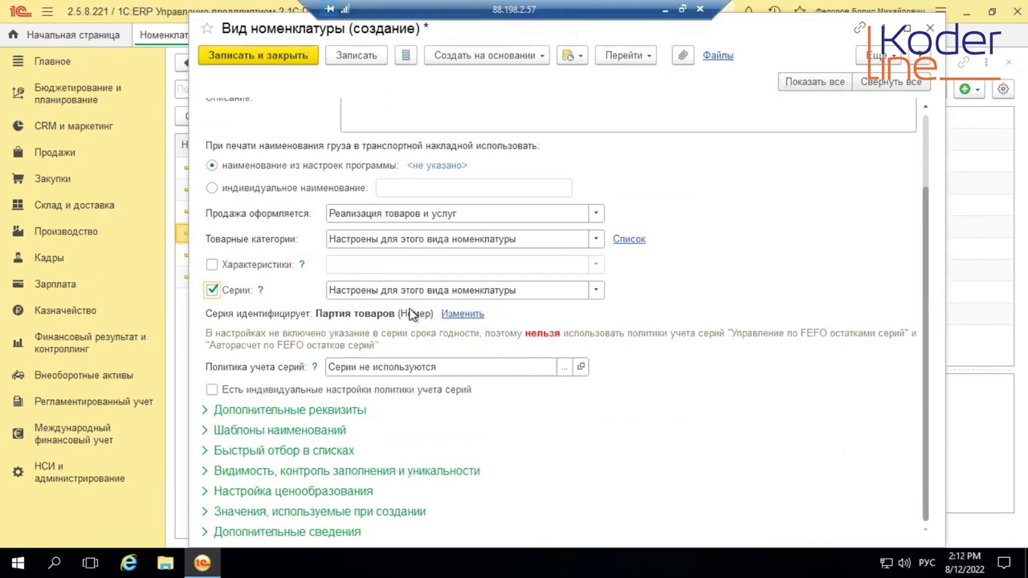
left_click(567, 368)
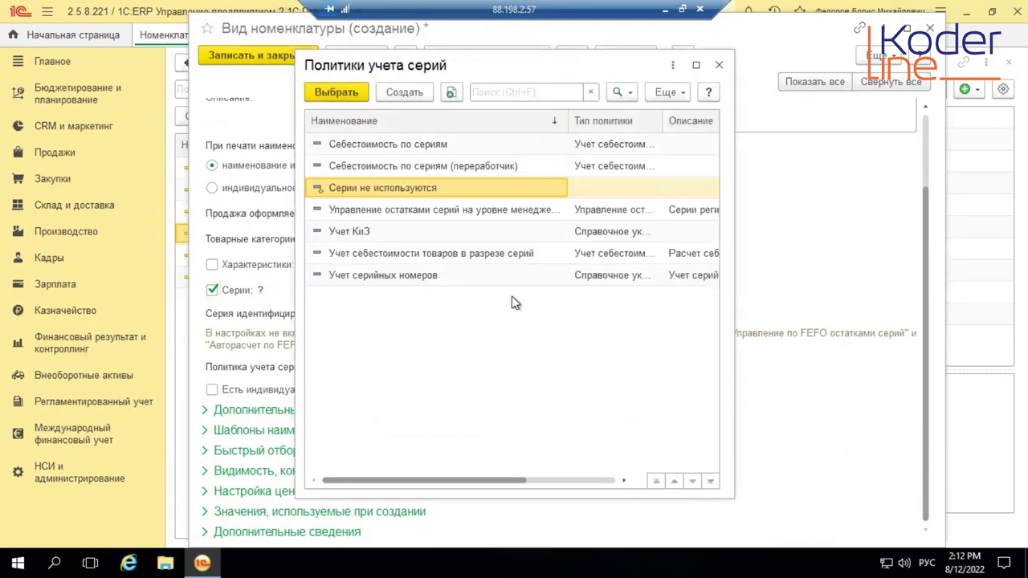
left_click(473, 170)
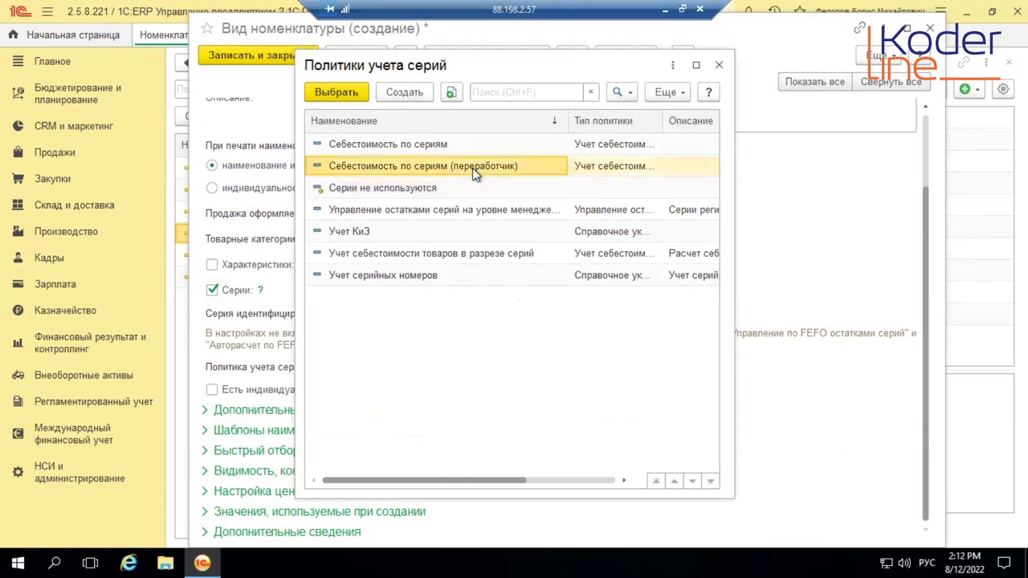
double_click(472, 168)
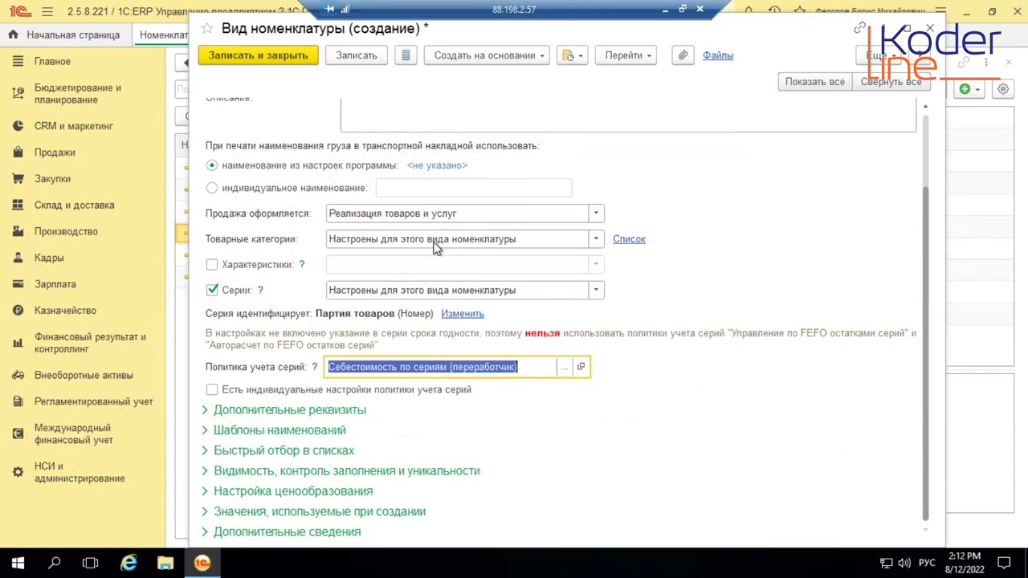
left_click(257, 55)
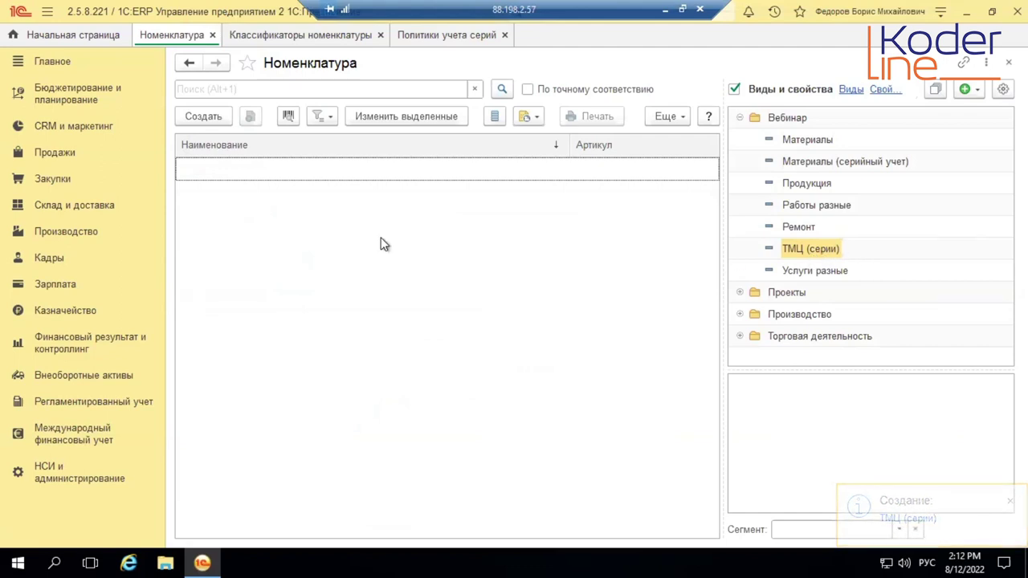
- Create a new item of kind ТМЦ (серии) with the working name Узел A01
left_click(204, 118)
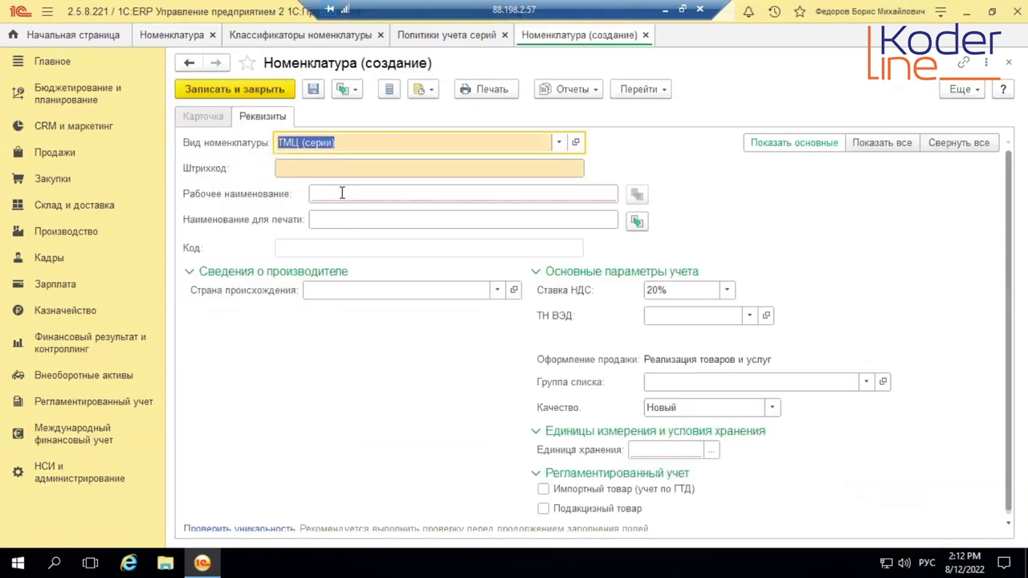
left_click(341, 194)
type("Узел Ф")
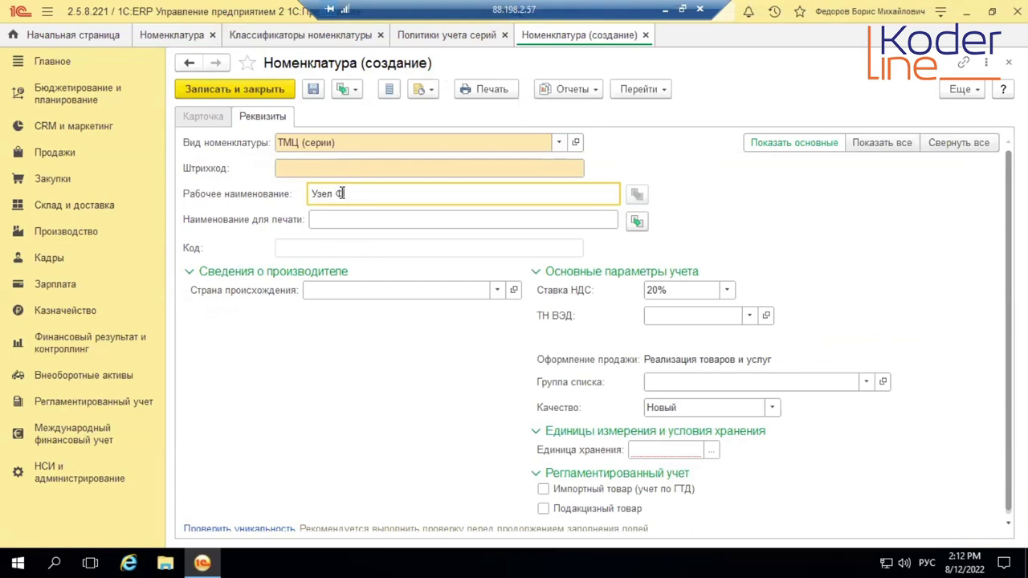
key("BackSpace")
key("alt+shift")
type("A01")
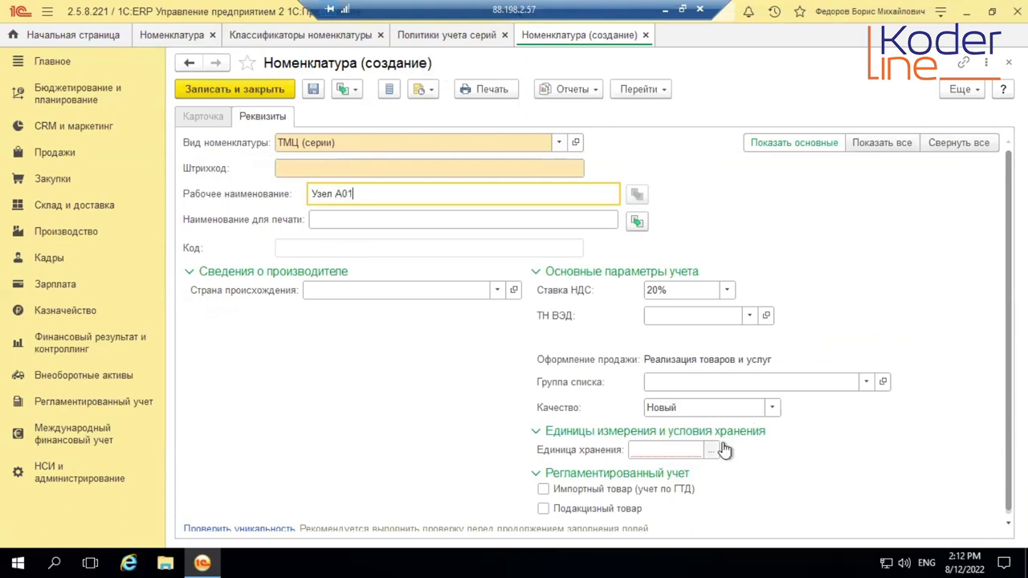
- Set the storage unit of Узел A01 to шт, and save and close the item card
left_click(710, 450)
scroll(438, 436, "down", 7)
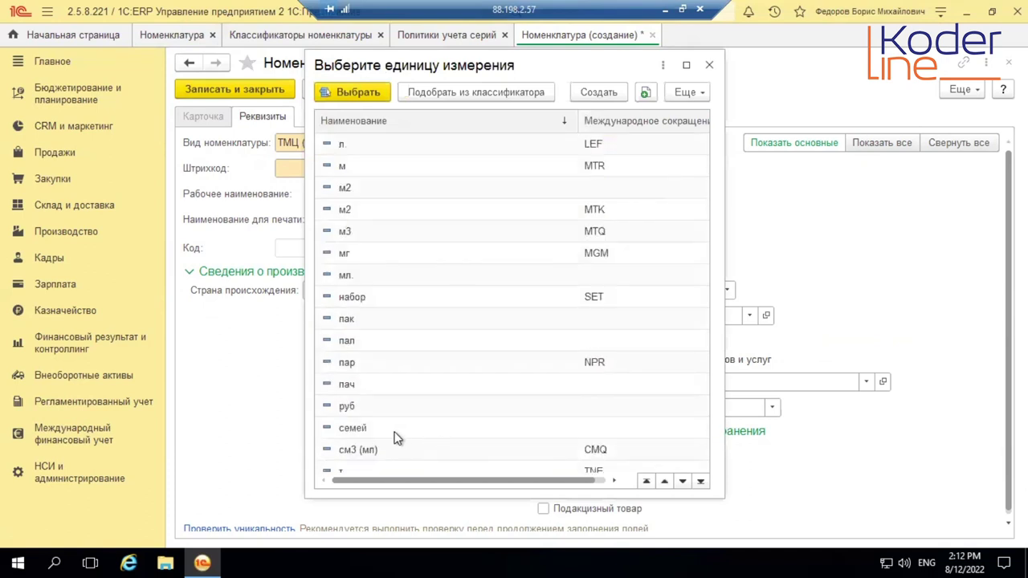
scroll(393, 436, "down", 2)
scroll(392, 436, "down", 1)
double_click(351, 432)
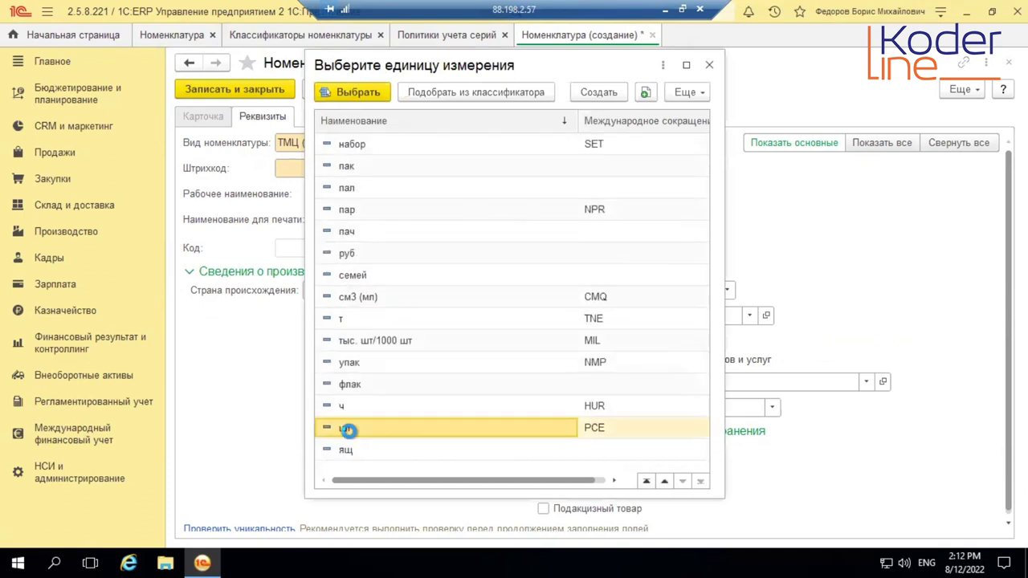
left_click(274, 92)
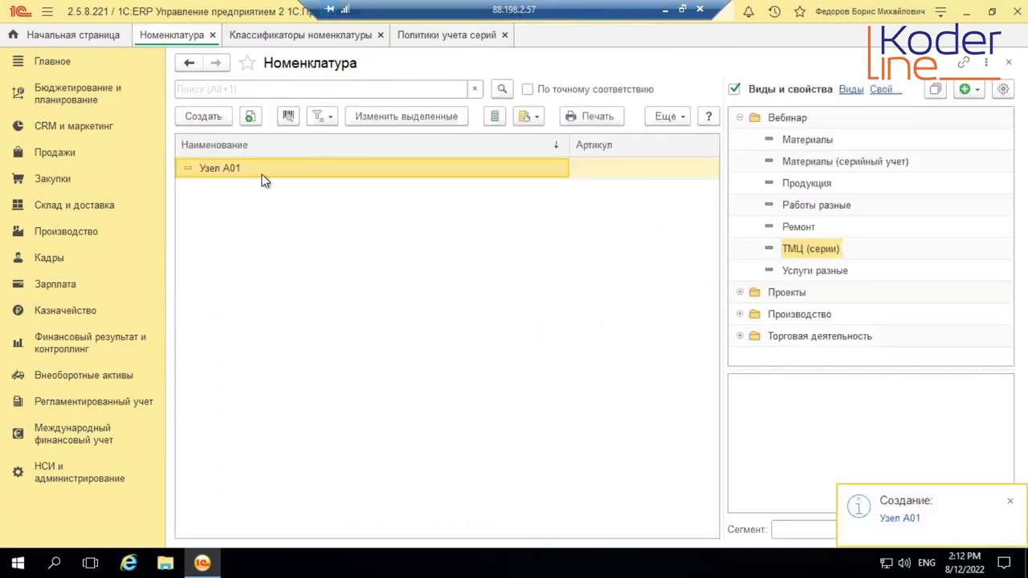
- Copy the item Узел A01, set the copy's working name to Заготовка 001, and save and close the card
right_click(230, 169)
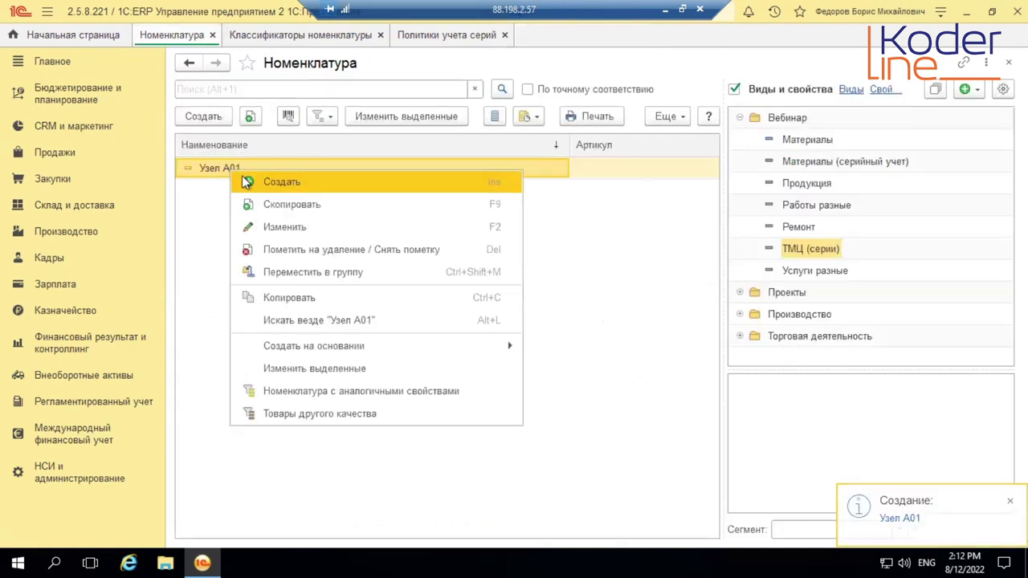
left_click(271, 204)
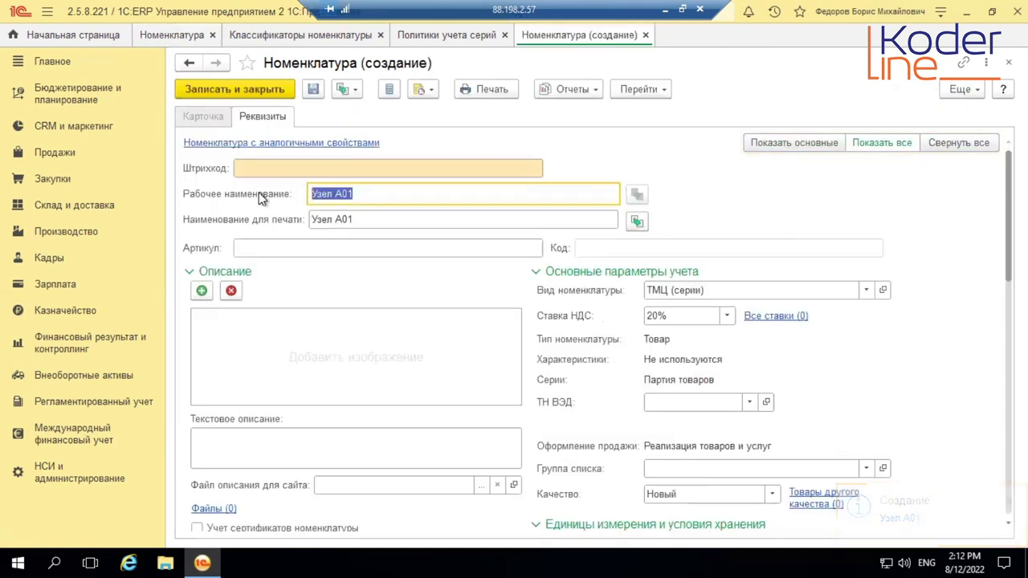
type("Pf")
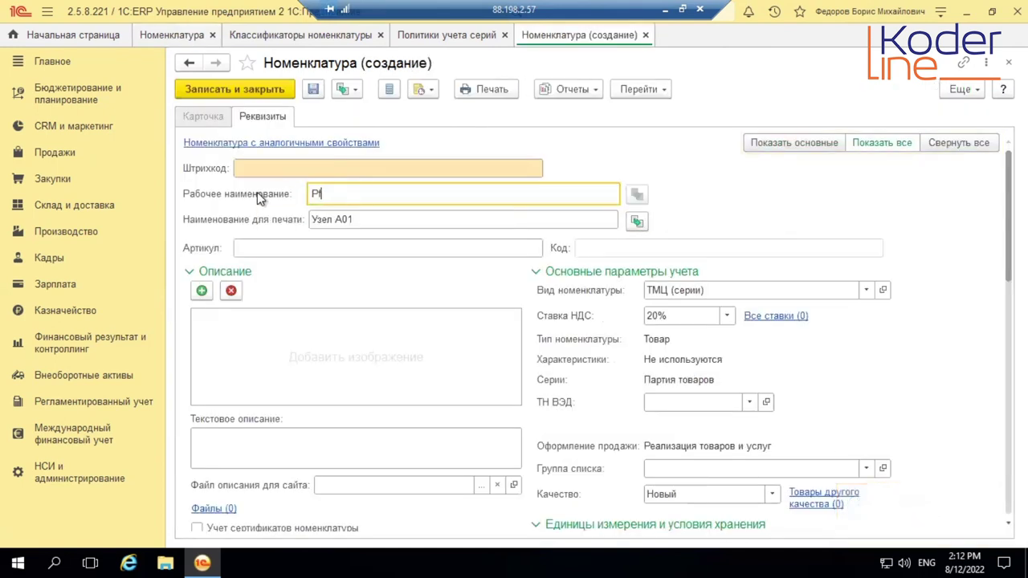
type("ujnjdr")
key("BackSpace")
key("BackSpace")
key("BackSpace")
key("BackSpace")
key("BackSpace")
key("BackSpace")
key("BackSpace")
key("BackSpace")
key("alt+shift")
type("Заготовка 001")
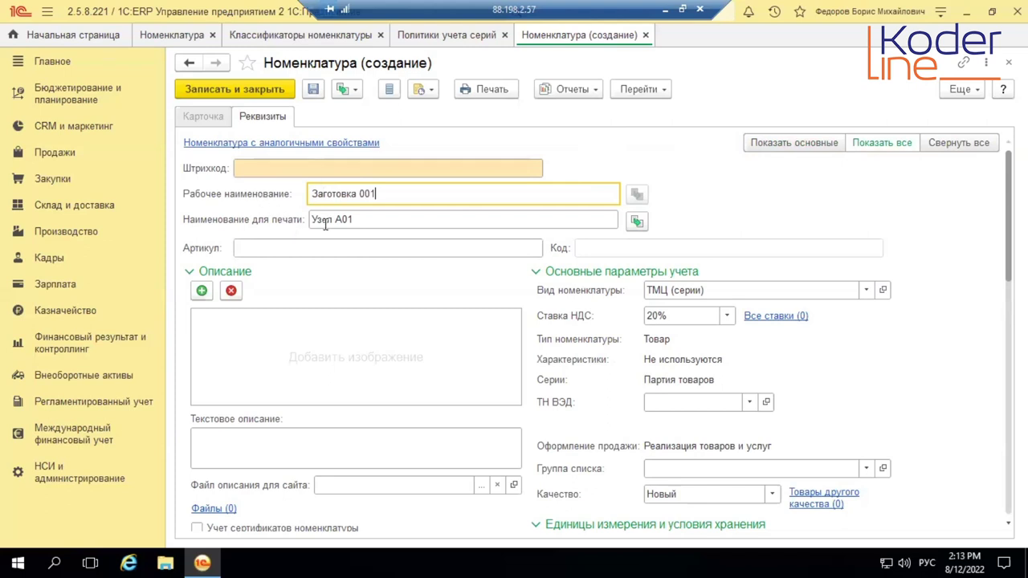
left_click(255, 88)
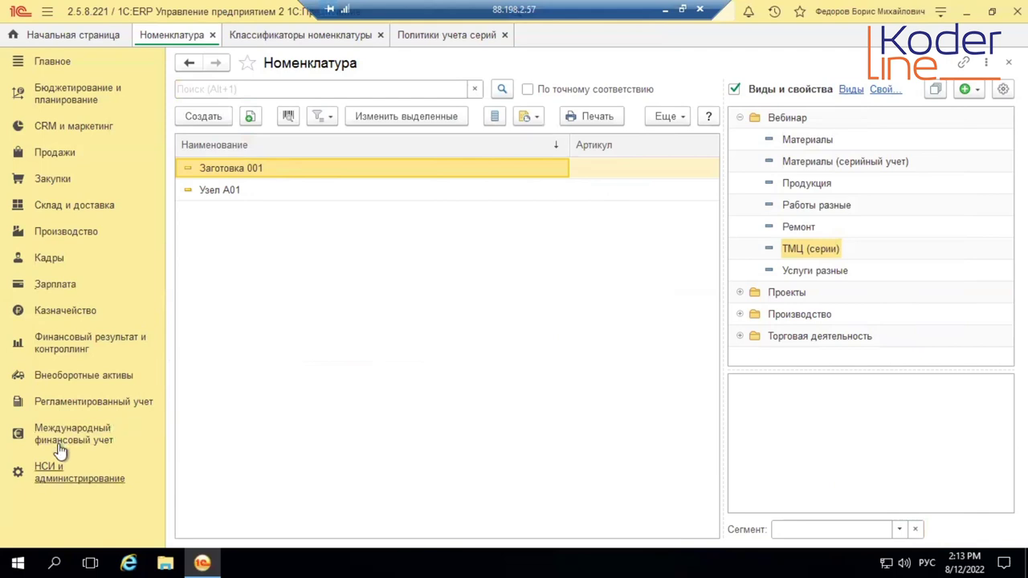
- Create a new warehouse named Ордерный склад in the warehouse group Вебинар
left_click(60, 474)
left_click(215, 319)
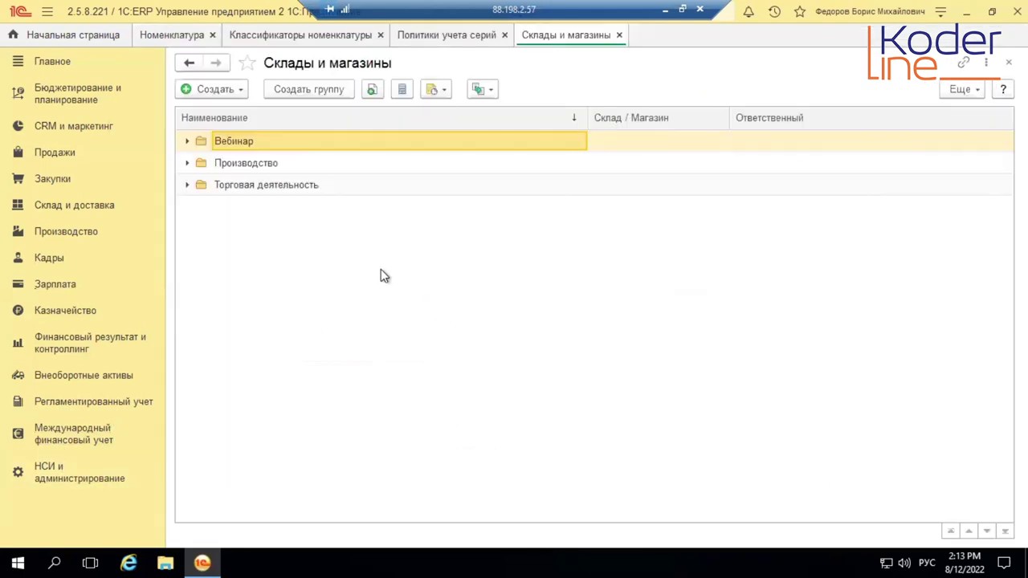
left_click(188, 143)
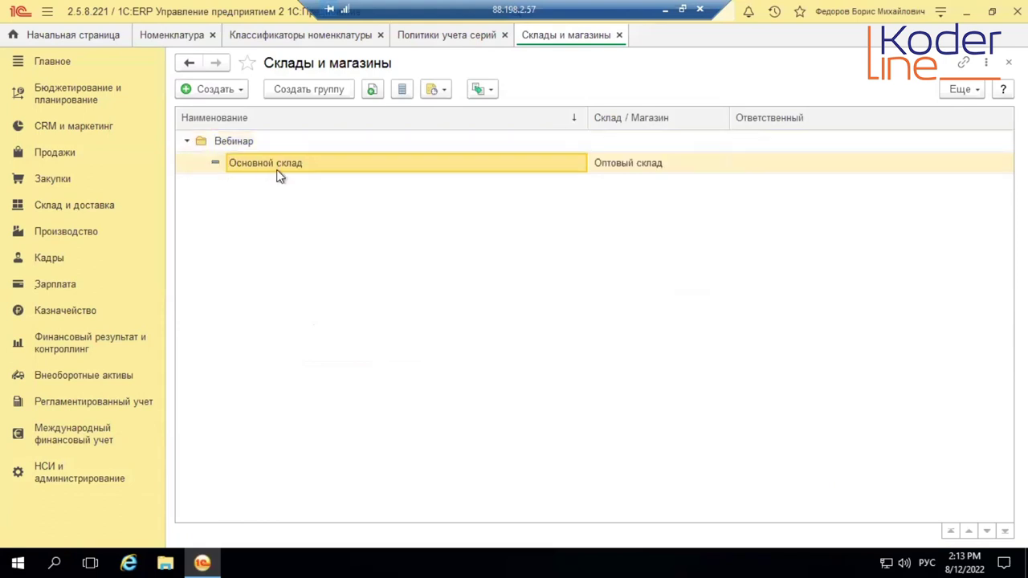
left_click(243, 93)
left_click(246, 108)
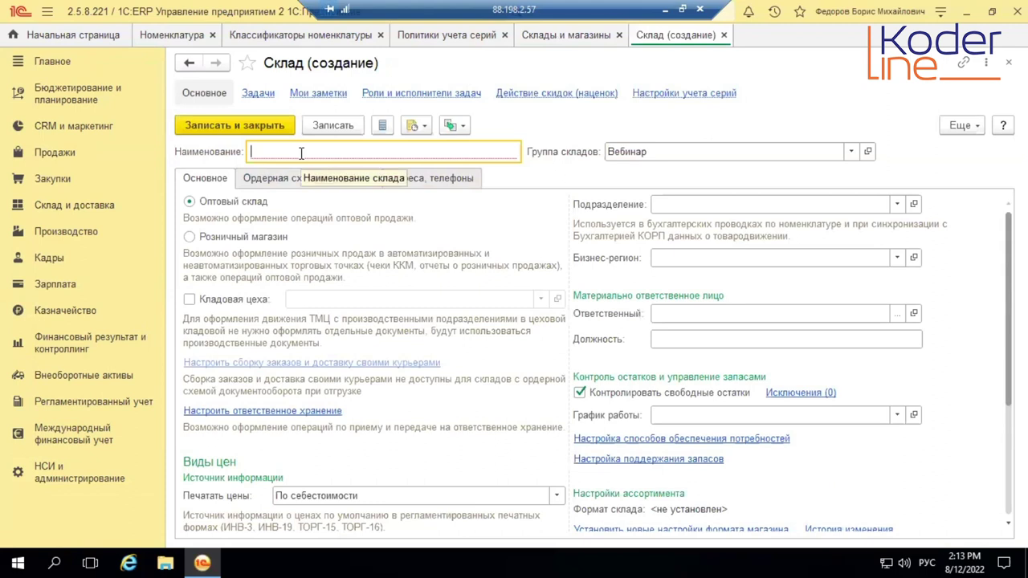
type("Ордер")
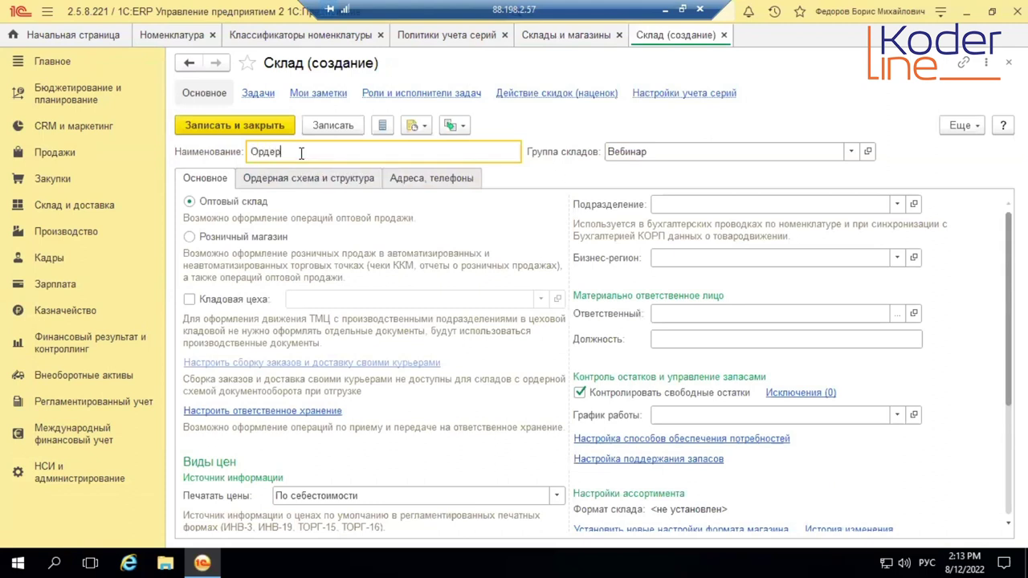
type("ный склад")
- Enable the order scheme for receipt and shipment on Ордерный склад, and save and close the warehouse card
left_click(328, 179)
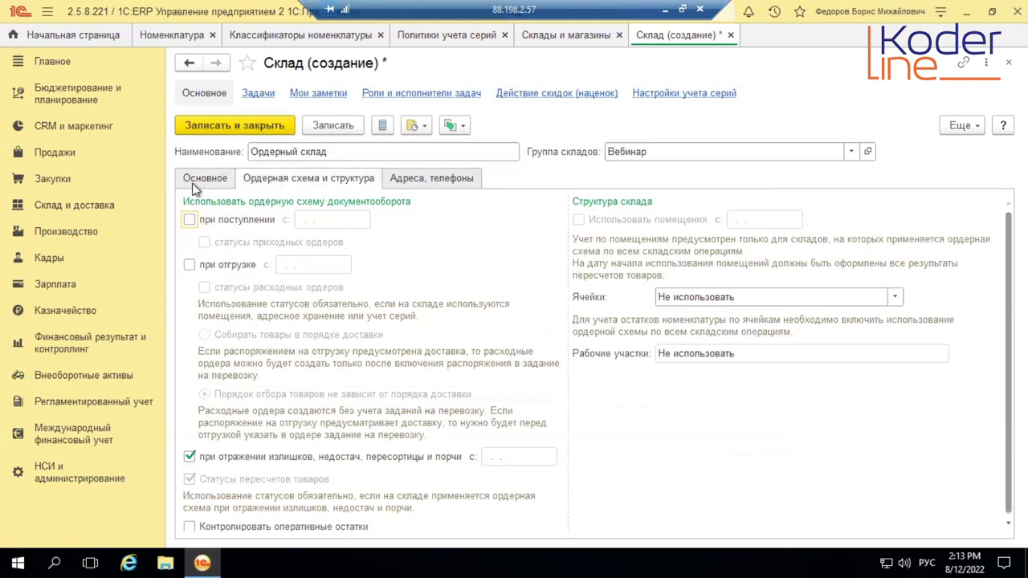
left_click(189, 220)
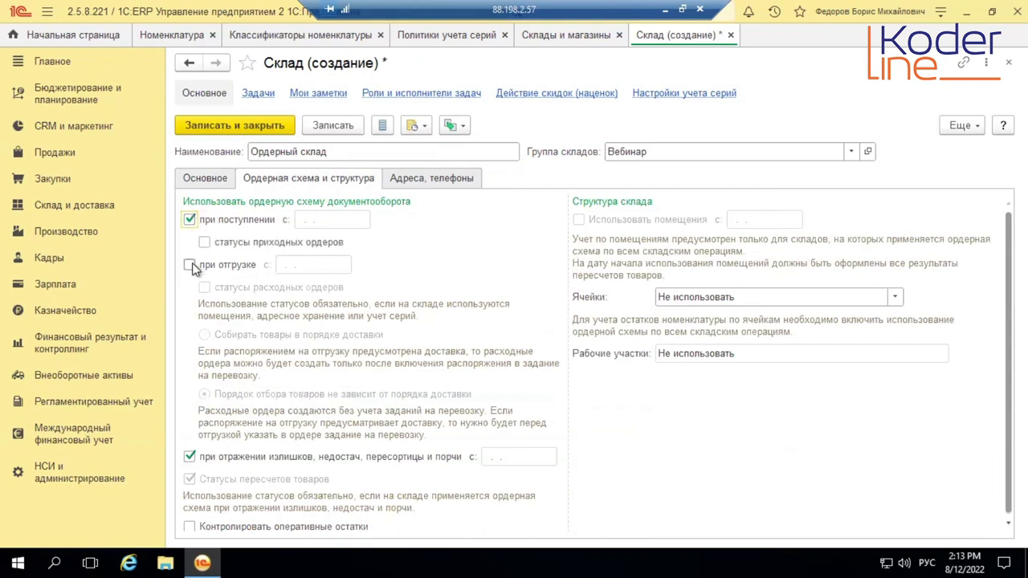
left_click(189, 264)
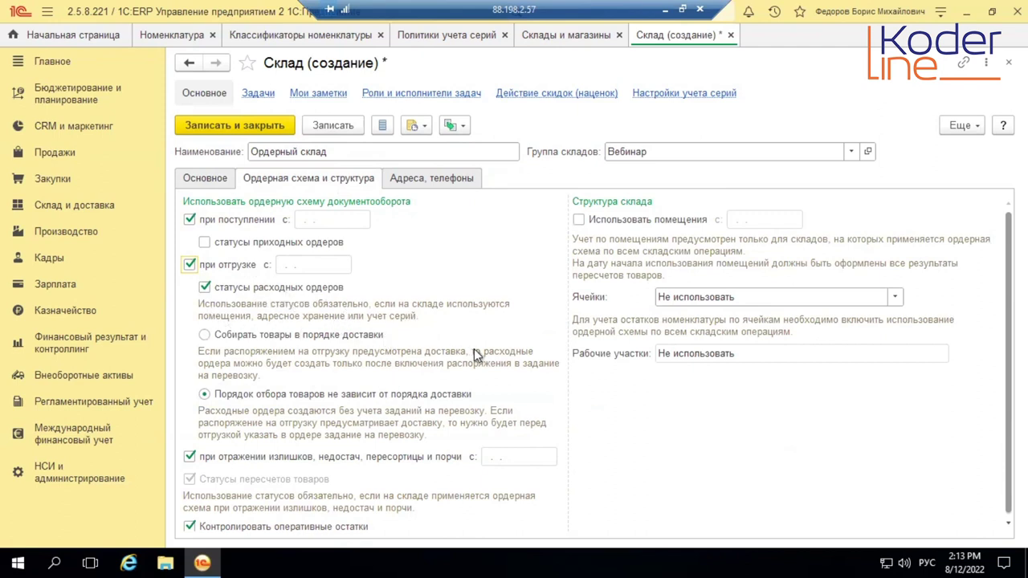
scroll(474, 354, "down", 1)
left_click(259, 130)
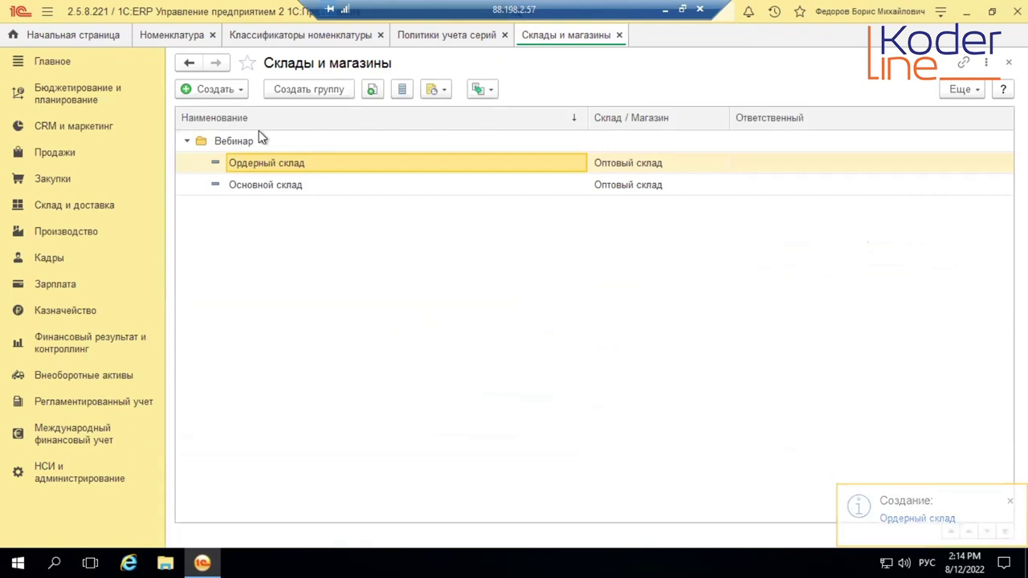
- Switch to the task document in Word and highlight description item 6, about series accounting, in green
key("alt+Tab")
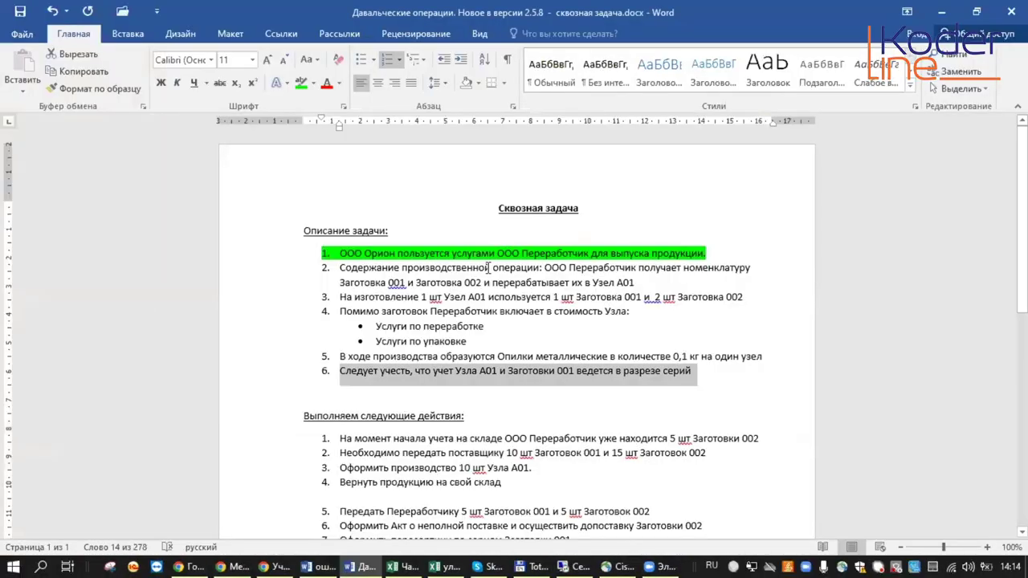
left_click(570, 313)
scroll(569, 313, "down", 1)
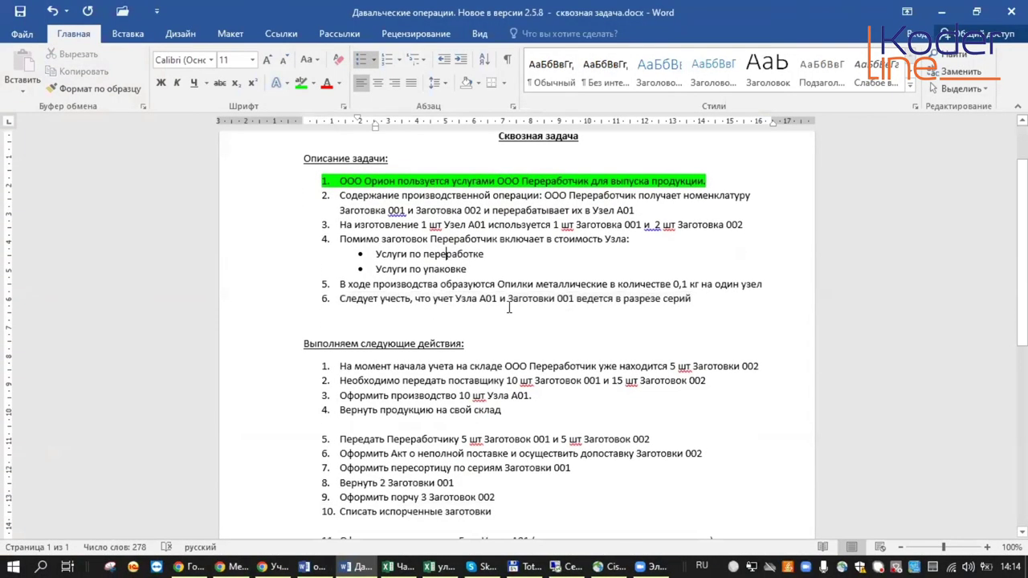
left_click_drag(712, 301, 343, 301)
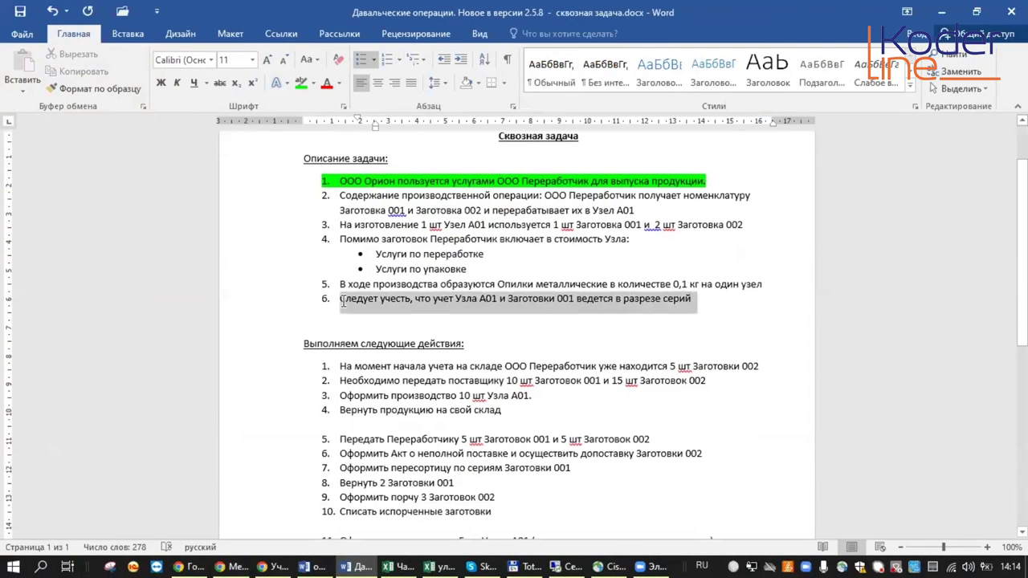
left_click(343, 301)
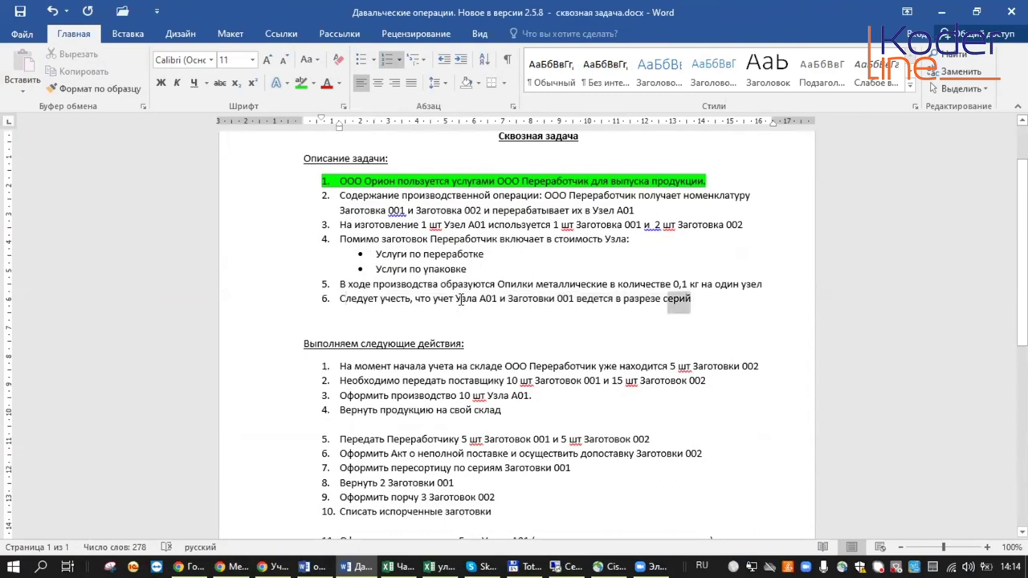
left_click_drag(692, 299, 340, 299)
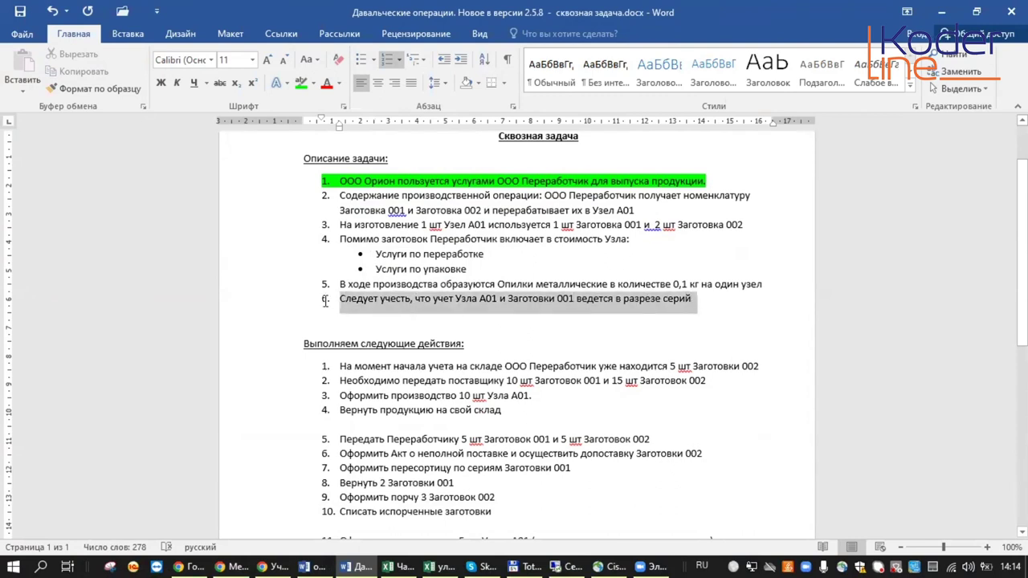
left_click(300, 84)
left_click(629, 225)
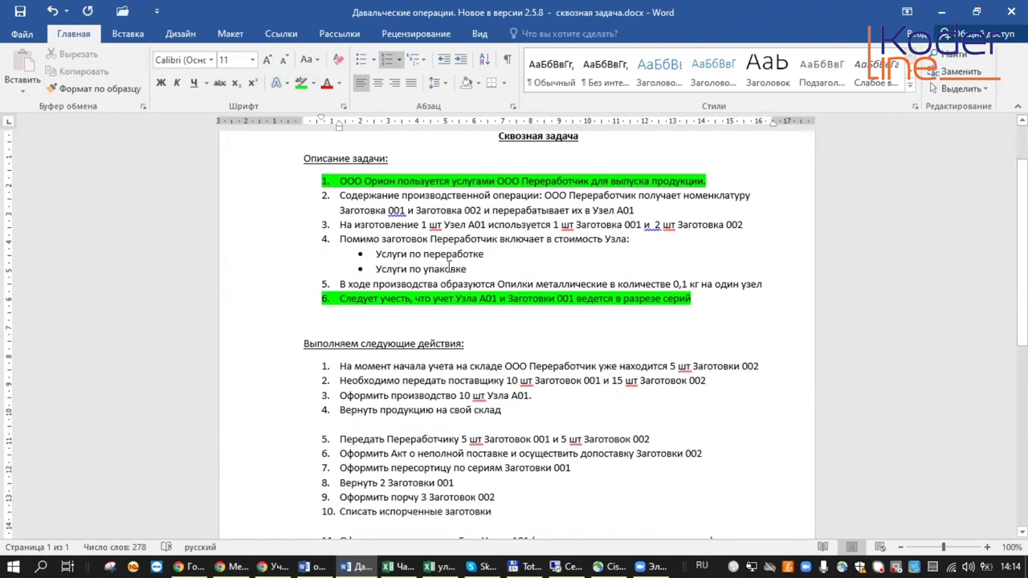
- Highlight items 2 to 5 of the task description in yellow
left_click_drag(763, 285, 341, 195)
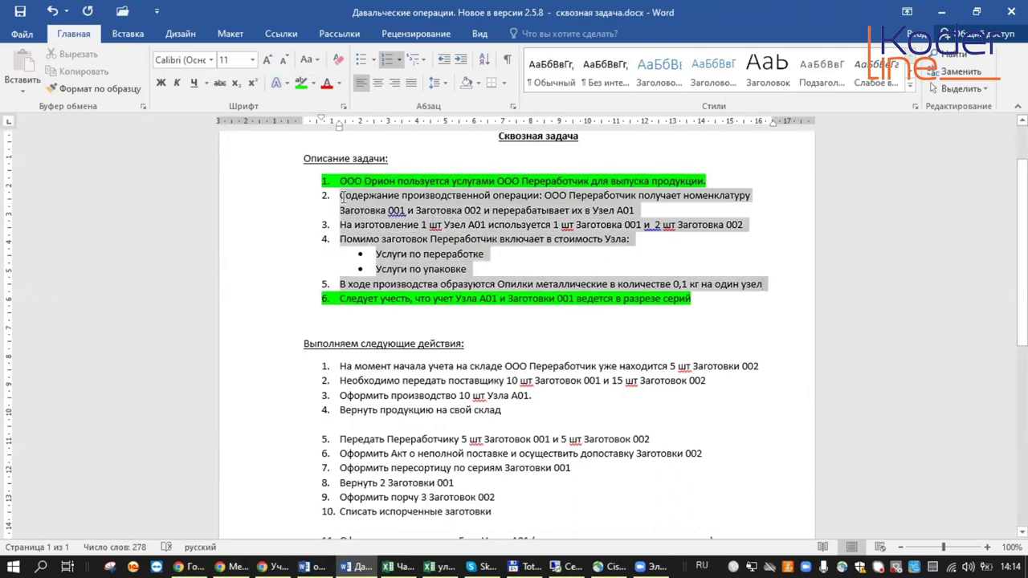
left_click(313, 83)
left_click(311, 107)
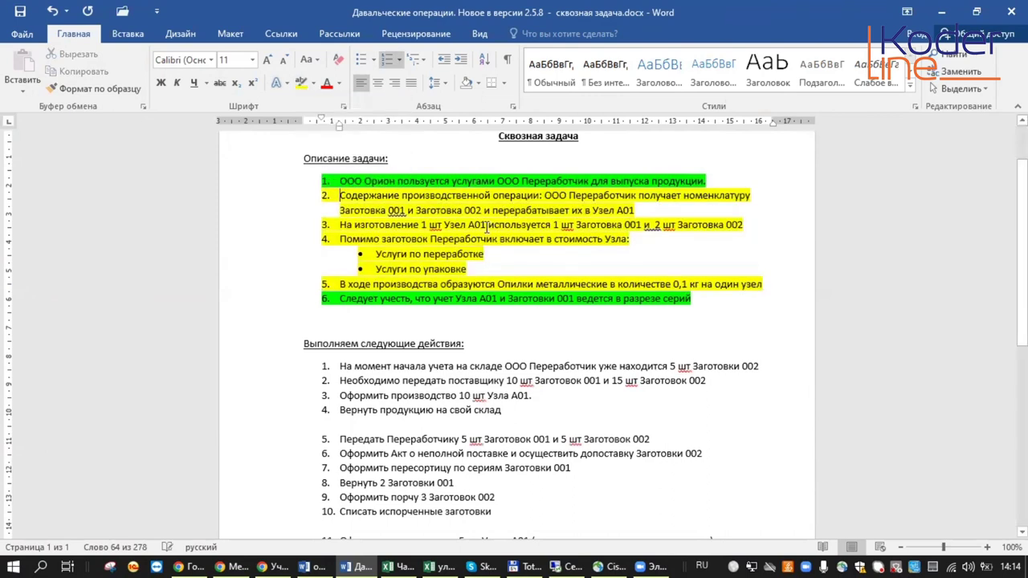
double_click(477, 225)
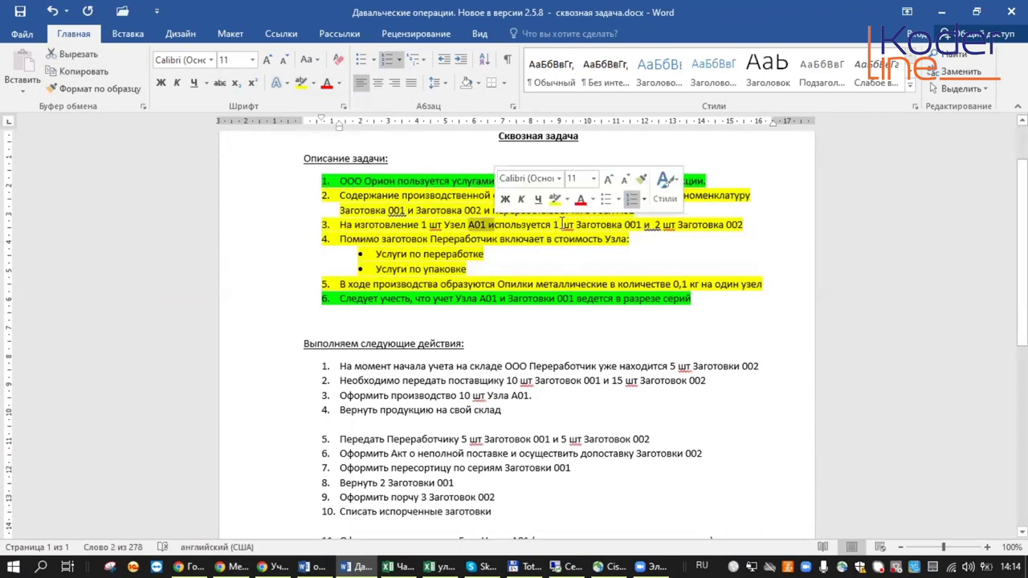
left_click(459, 248)
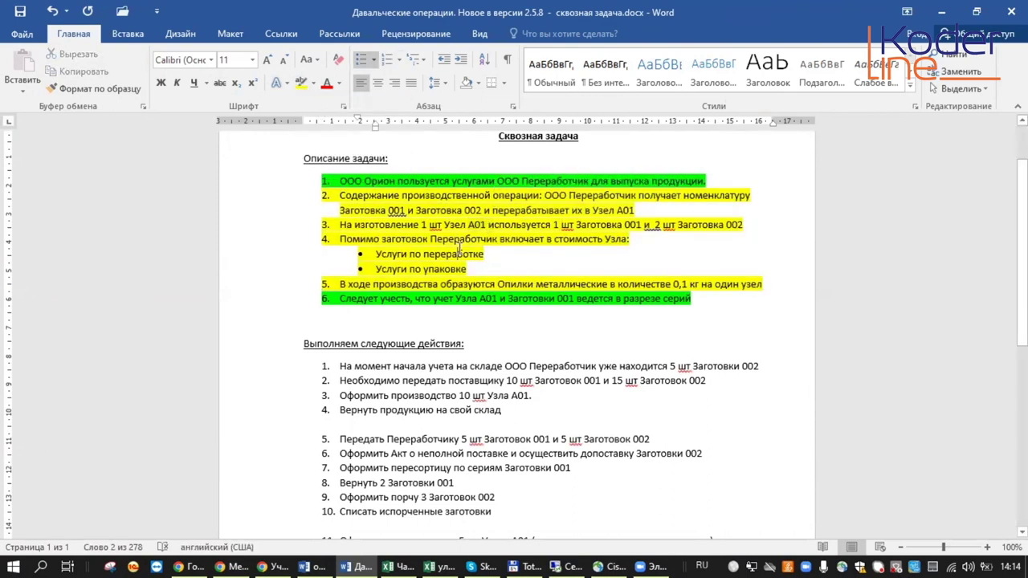
- Switch back to 1C:ERP, close the warehouse list, and create a new blank order in the Заказы переработчикам list
left_click(556, 564)
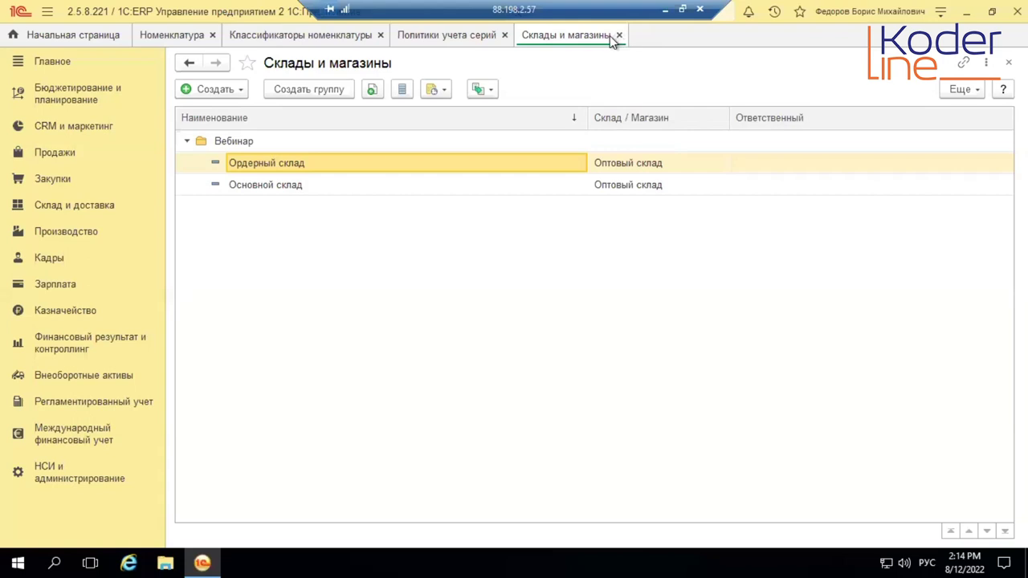
left_click(618, 35)
left_click(68, 239)
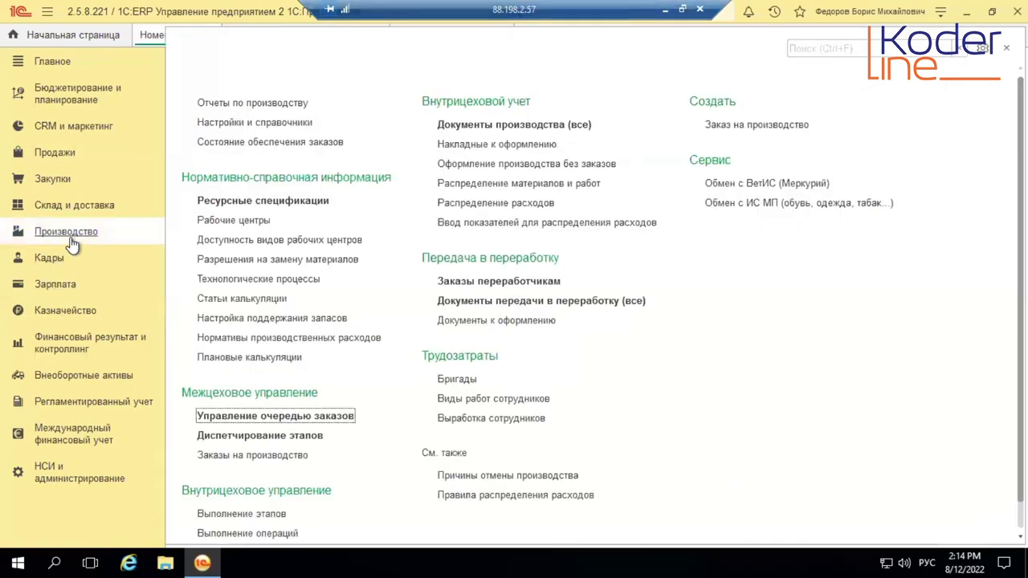
left_click(515, 284)
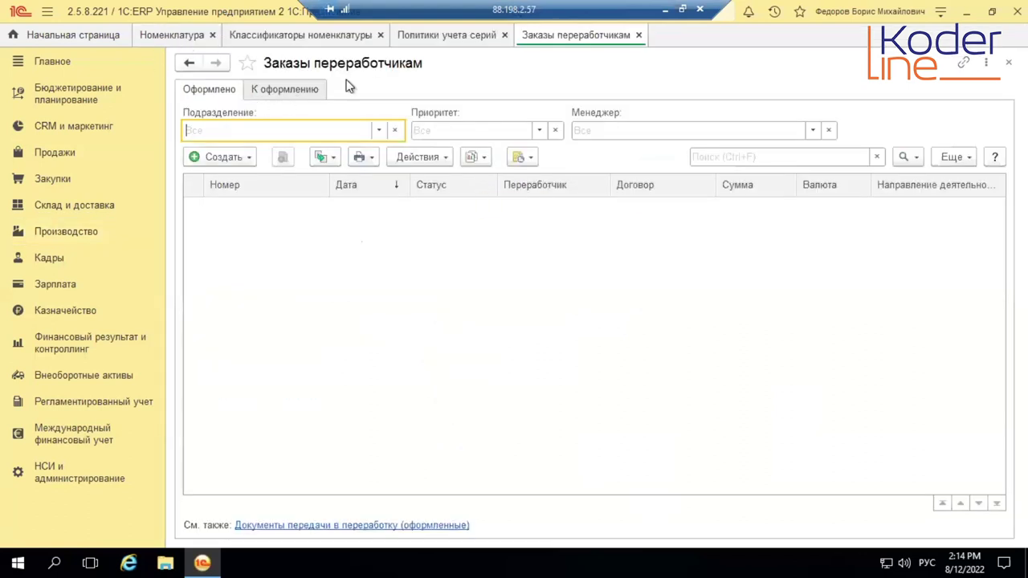
left_click(244, 158)
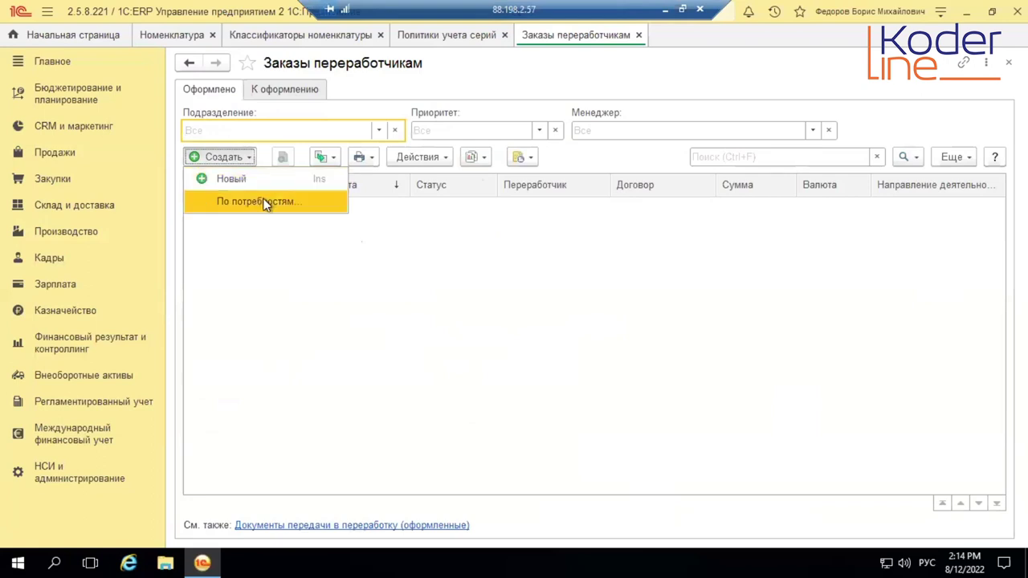
left_click(595, 87)
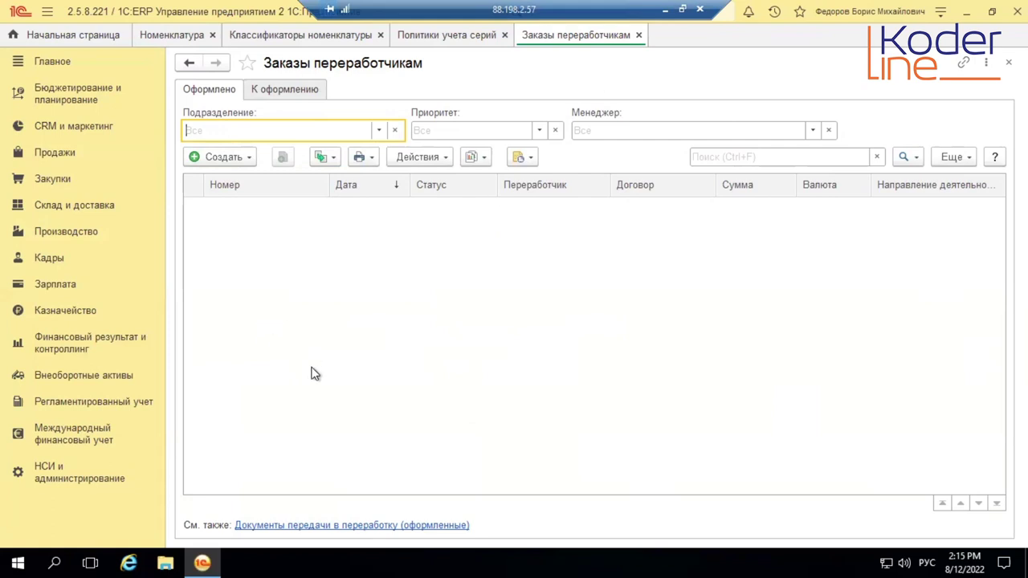
left_click(255, 163)
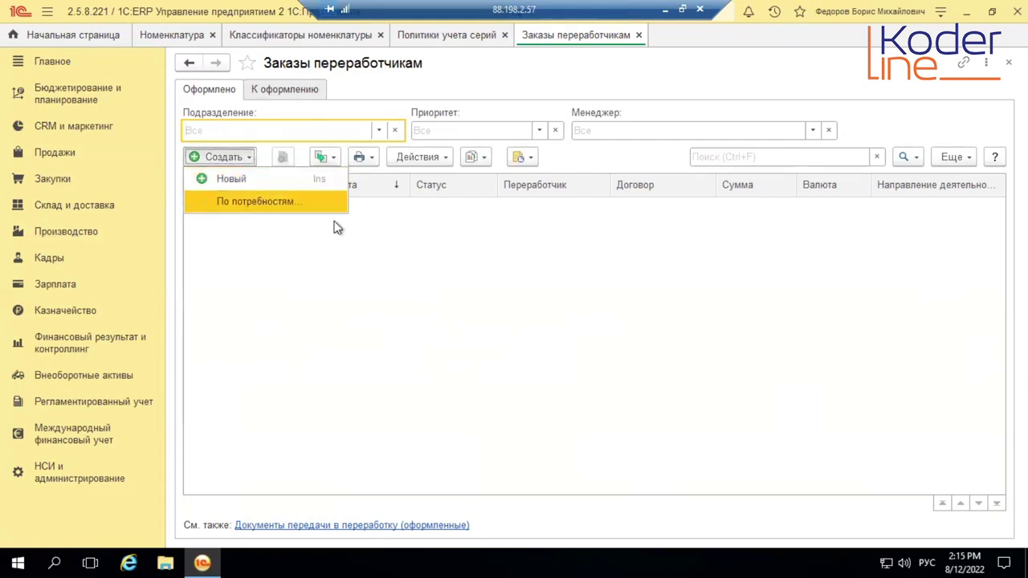
left_click(271, 177)
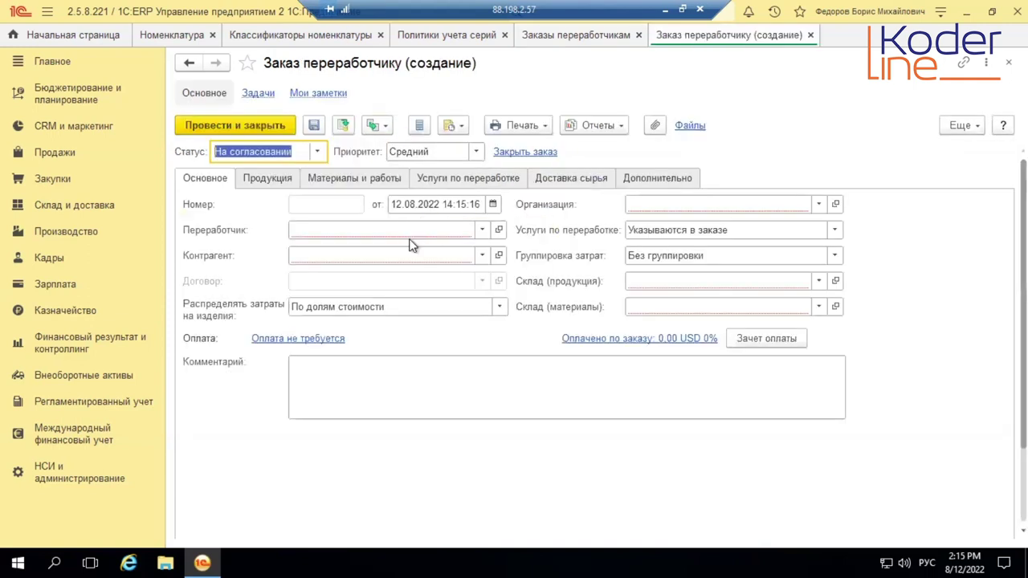
- Set the order's processor to the partner _Переработчик
left_click(410, 229)
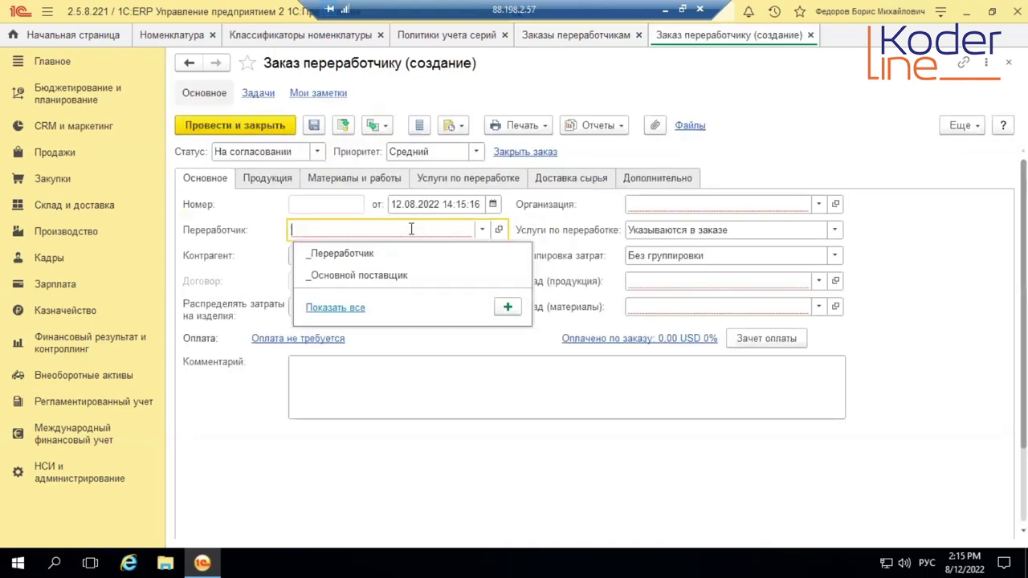
left_click(345, 309)
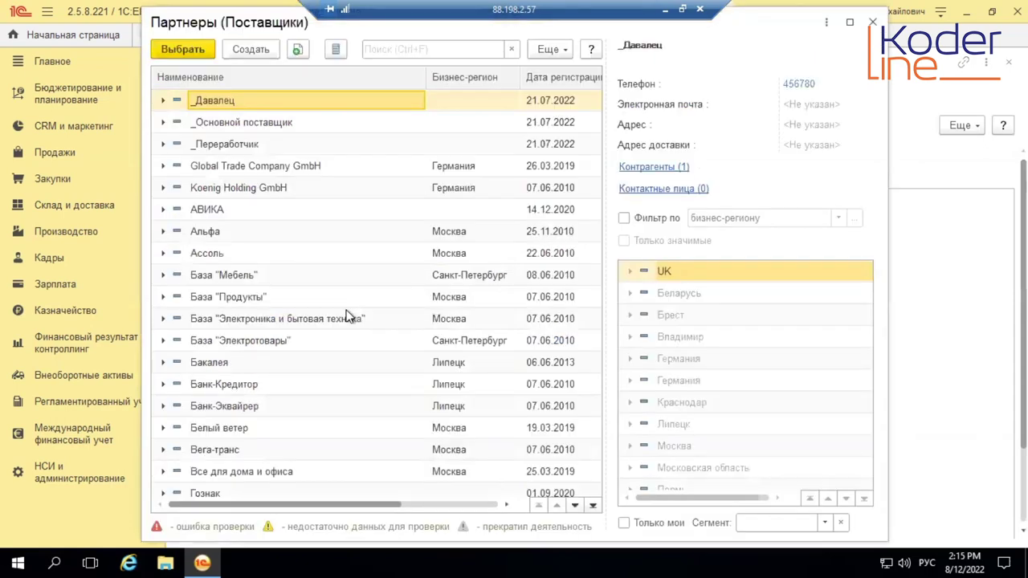
double_click(253, 145)
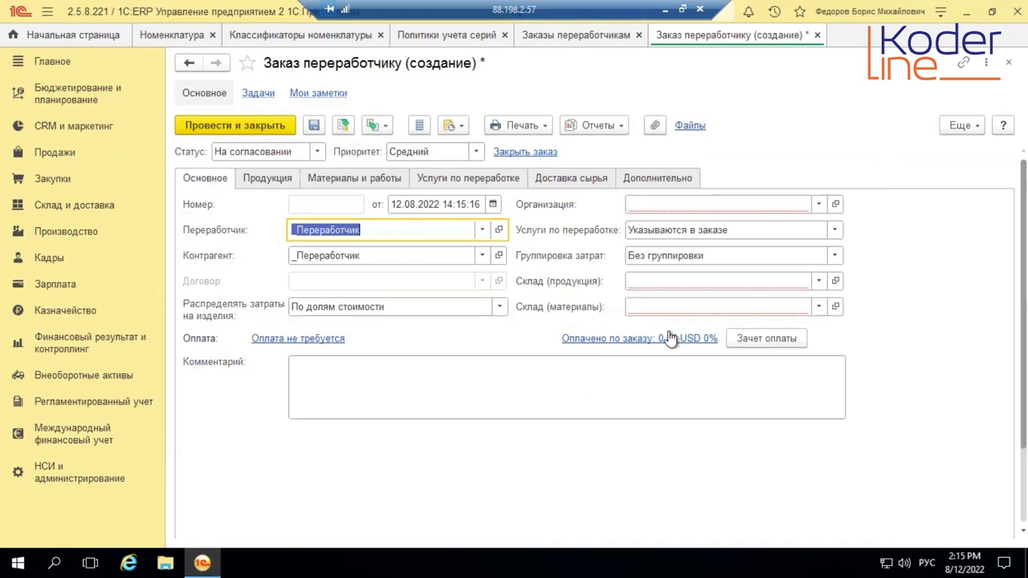
- Set both the product warehouse and the materials warehouse of the order to Ордерный склад
left_click(818, 280)
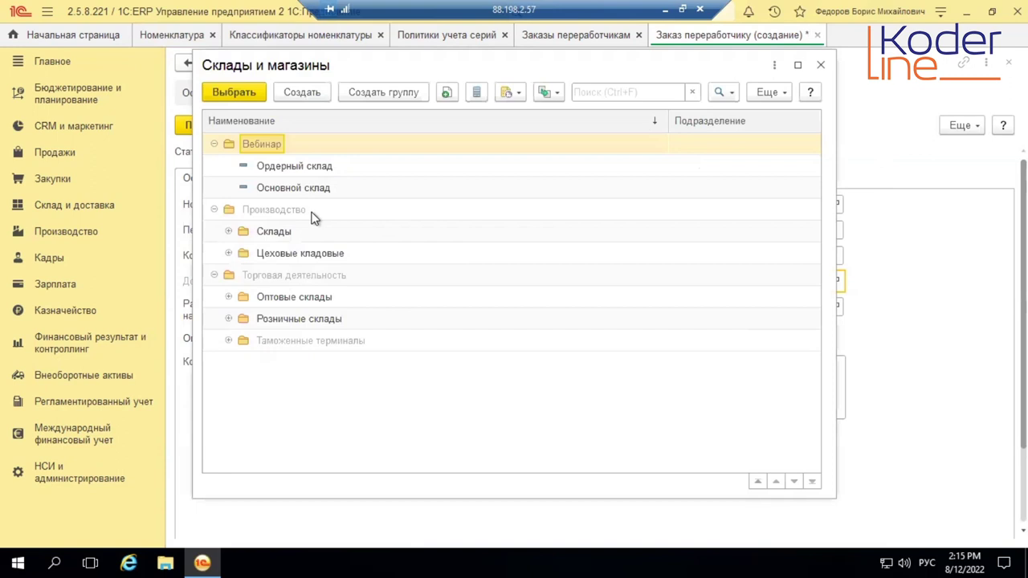
double_click(313, 167)
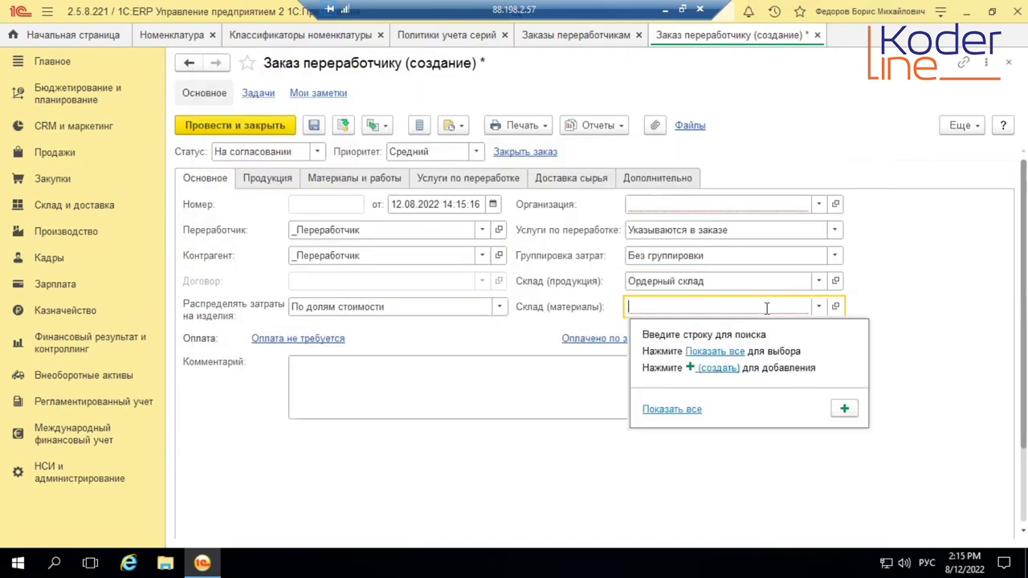
left_click(734, 353)
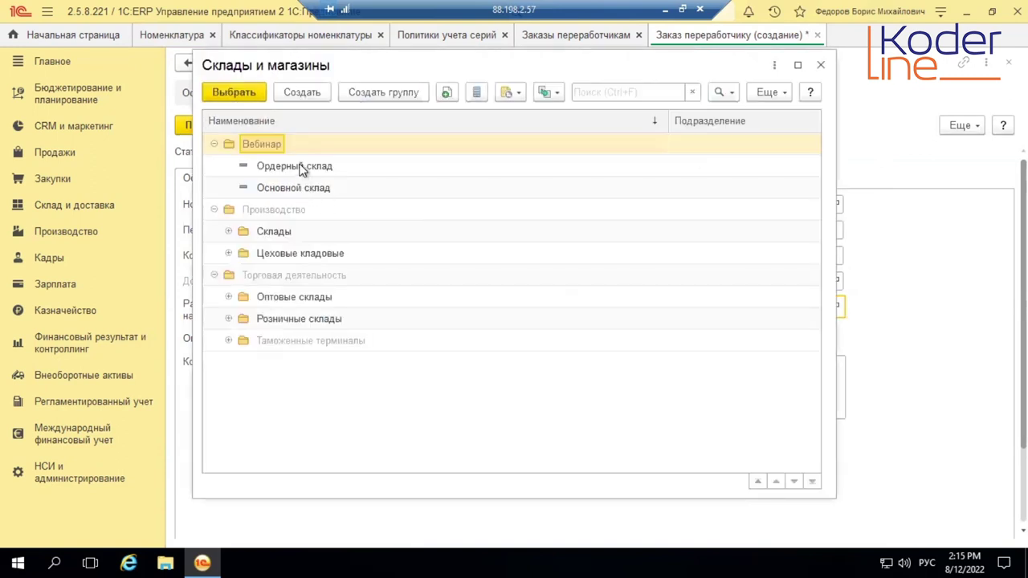
double_click(301, 165)
- Set the order's organization to Орион
left_click(818, 204)
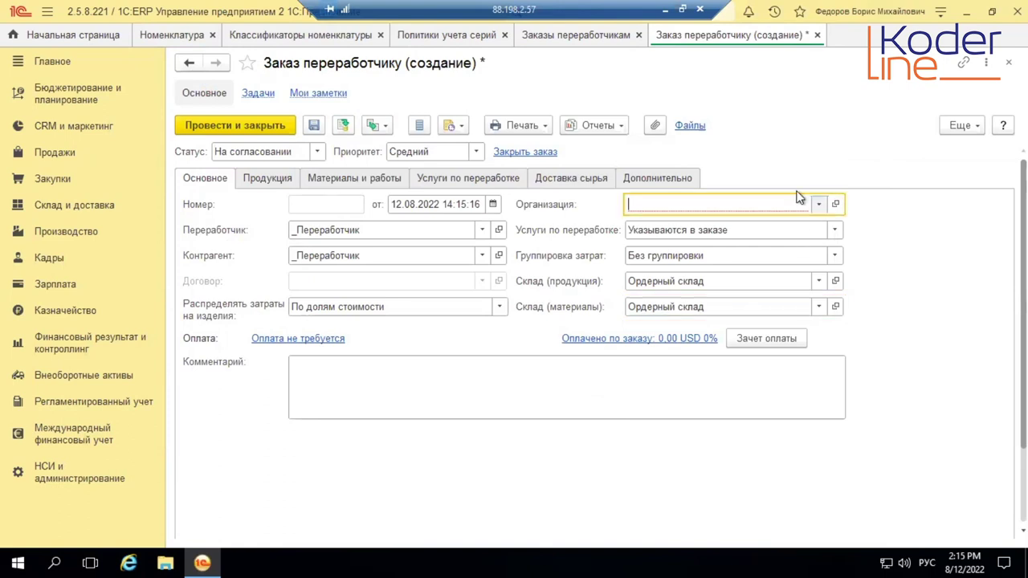
left_click(657, 402)
left_click(459, 369)
scroll(786, 308, "down", 3)
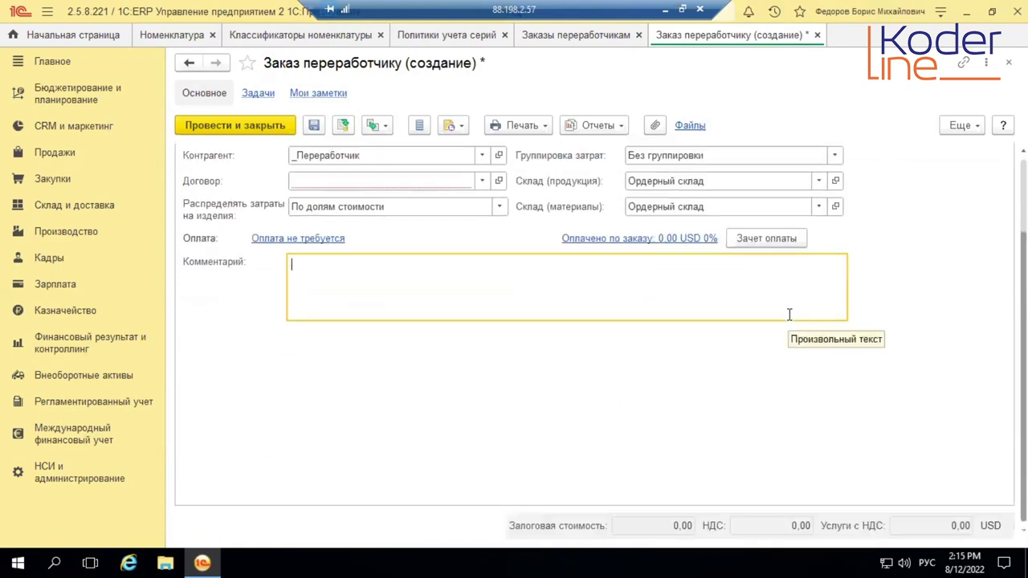
scroll(790, 315, "up", 3)
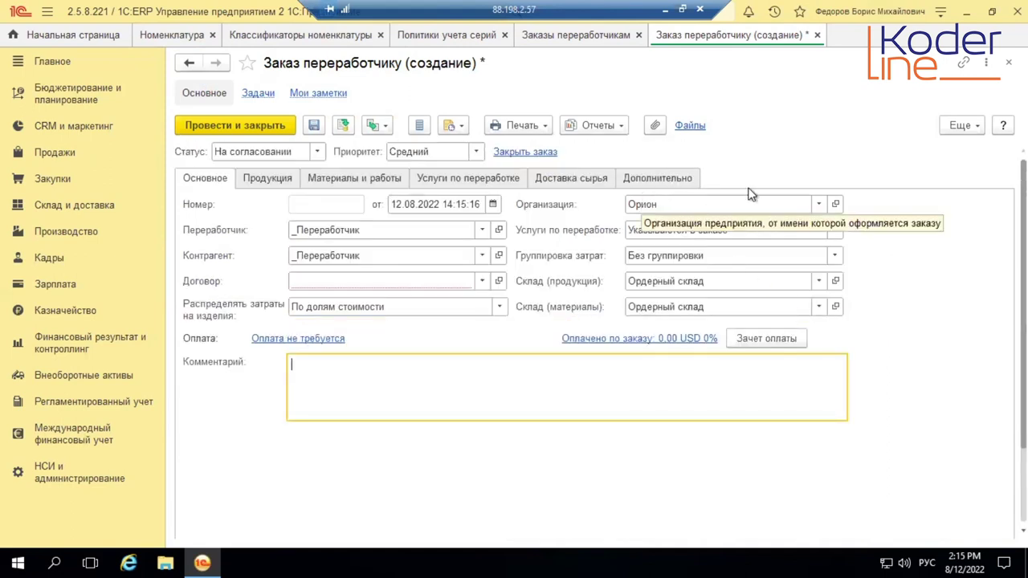
- Add Тестовый аггрегат 01 to the order's products with calculated cost, with quantity 1
left_click(267, 177)
left_click(220, 221)
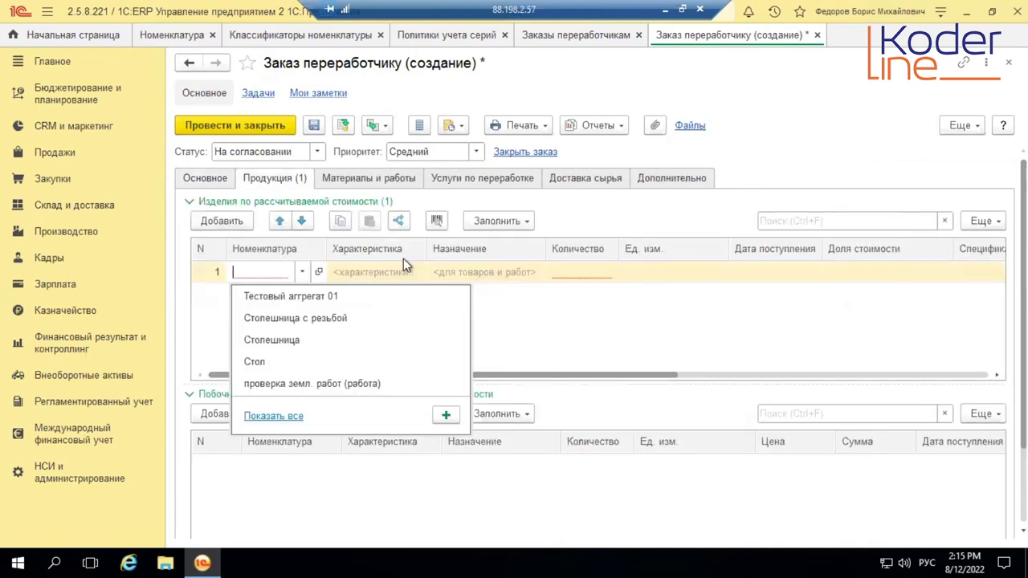
left_click(349, 296)
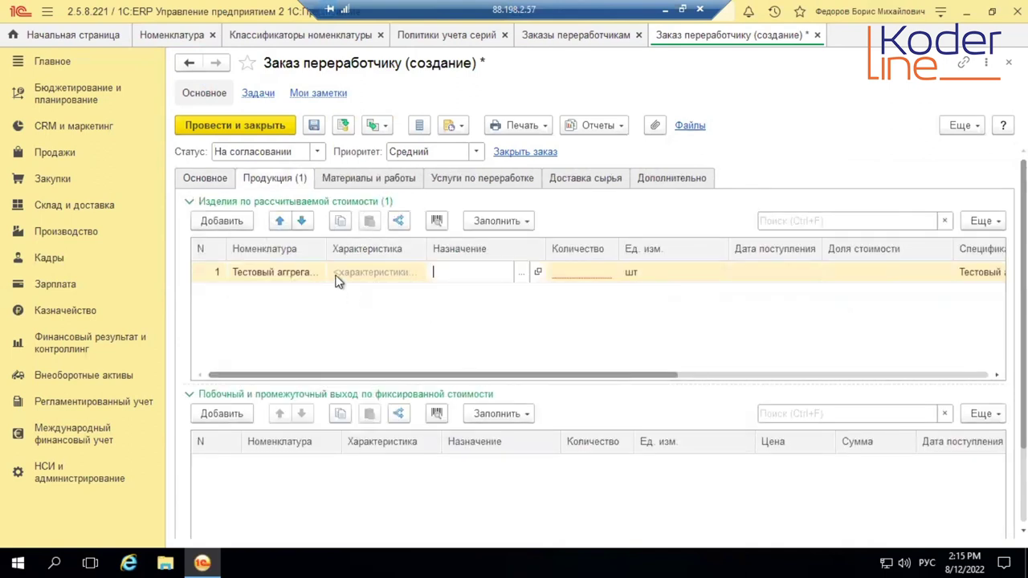
mouse_move(325, 248)
left_mouse_down()
mouse_move(394, 245)
mouse_move(345, 248)
left_mouse_up()
left_click(590, 277)
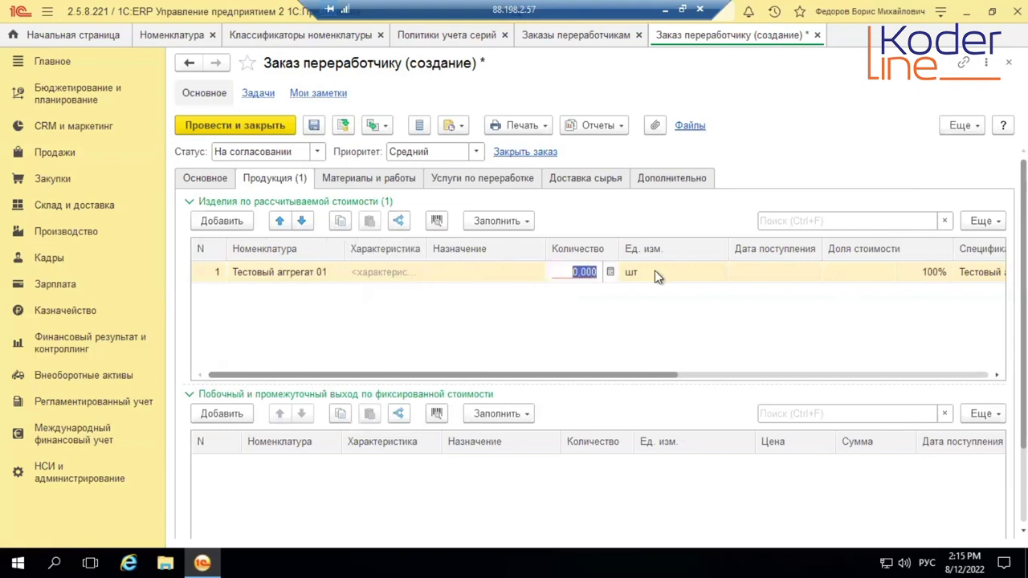
type("1")
key("Return")
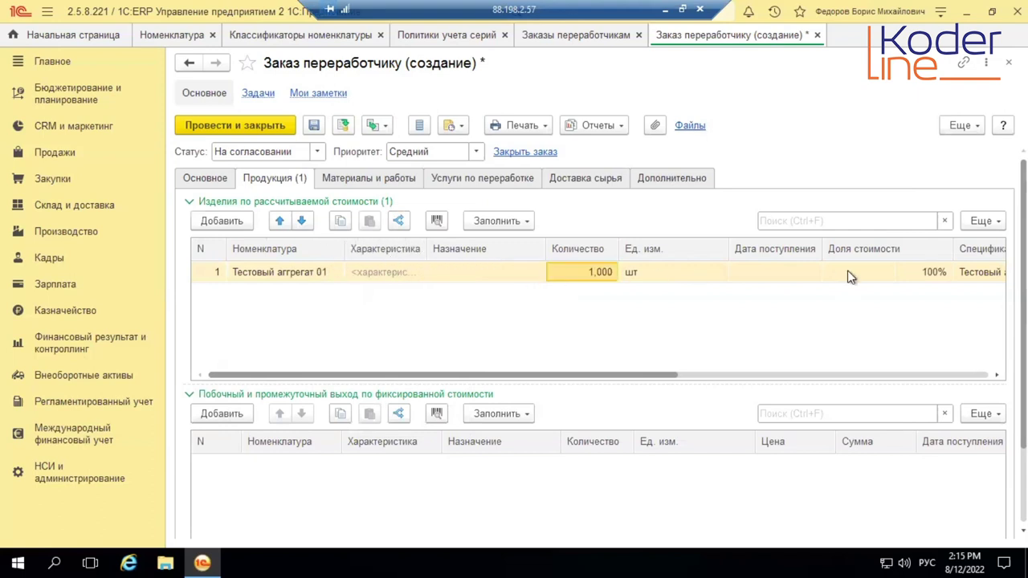
left_click_drag(642, 374, 517, 340)
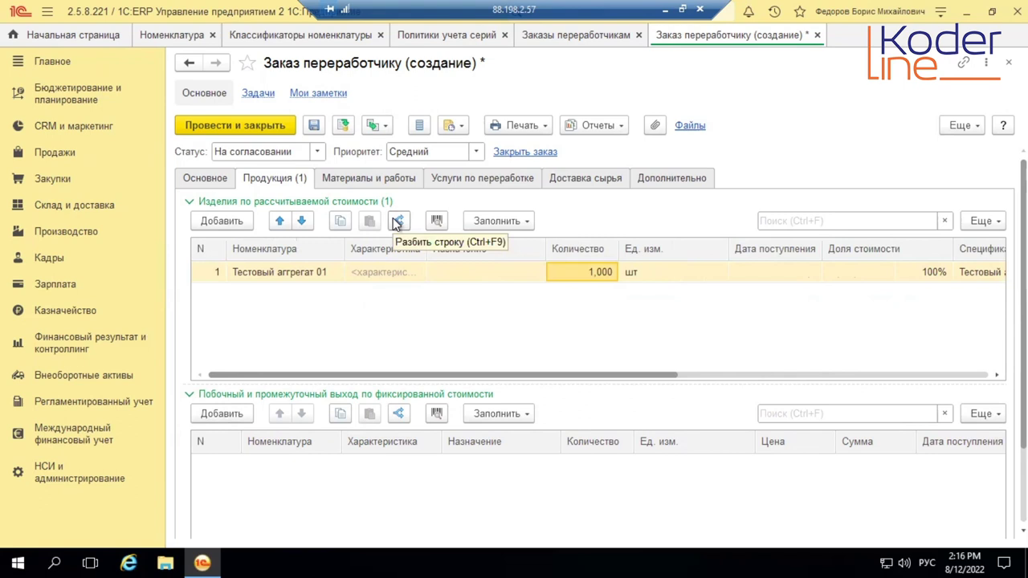
- Fill the order's materials and works by specifications and widen the Номенклатура column
left_click(379, 178)
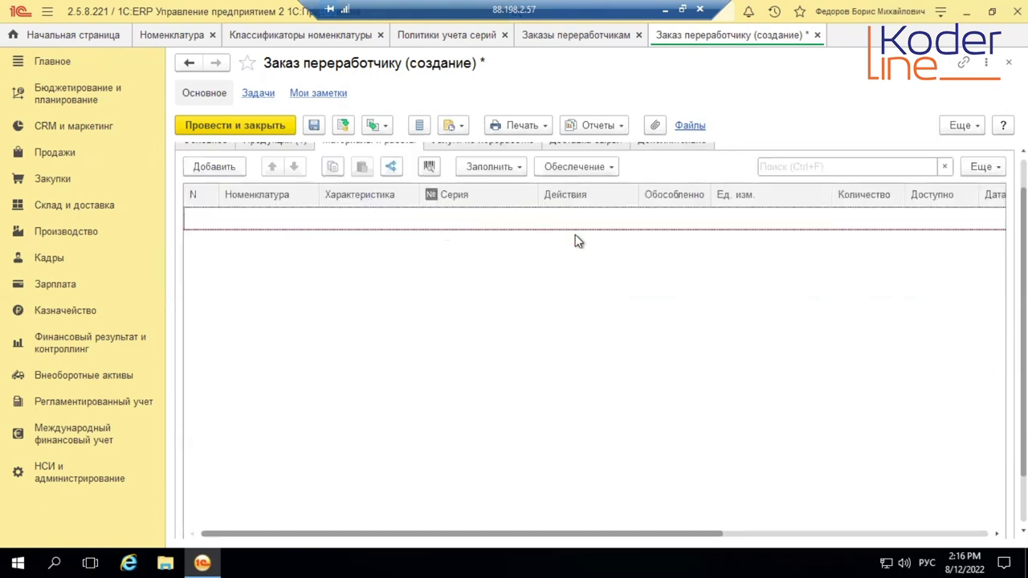
scroll(592, 262, "up", 1)
left_click(518, 207)
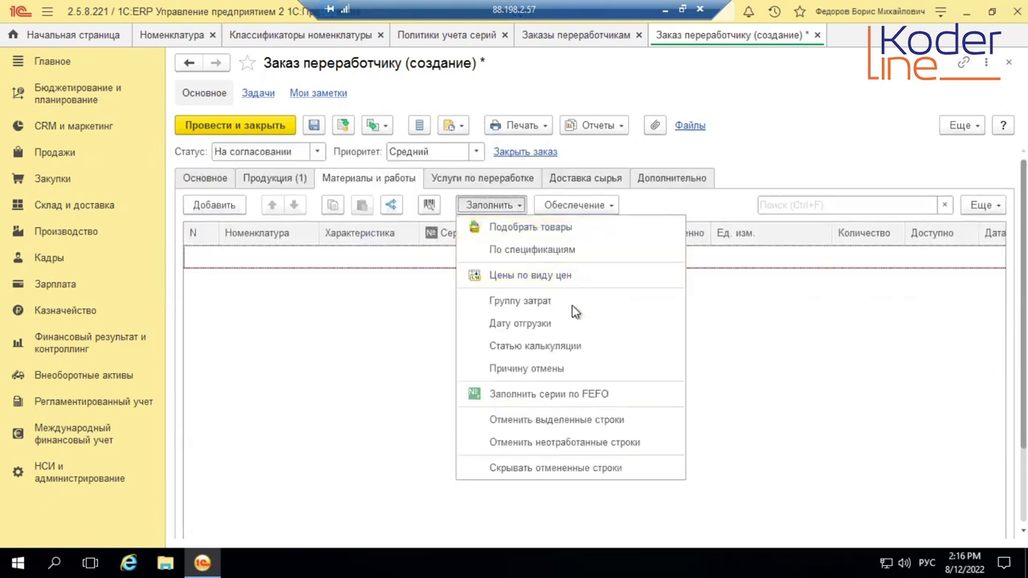
left_click(558, 261)
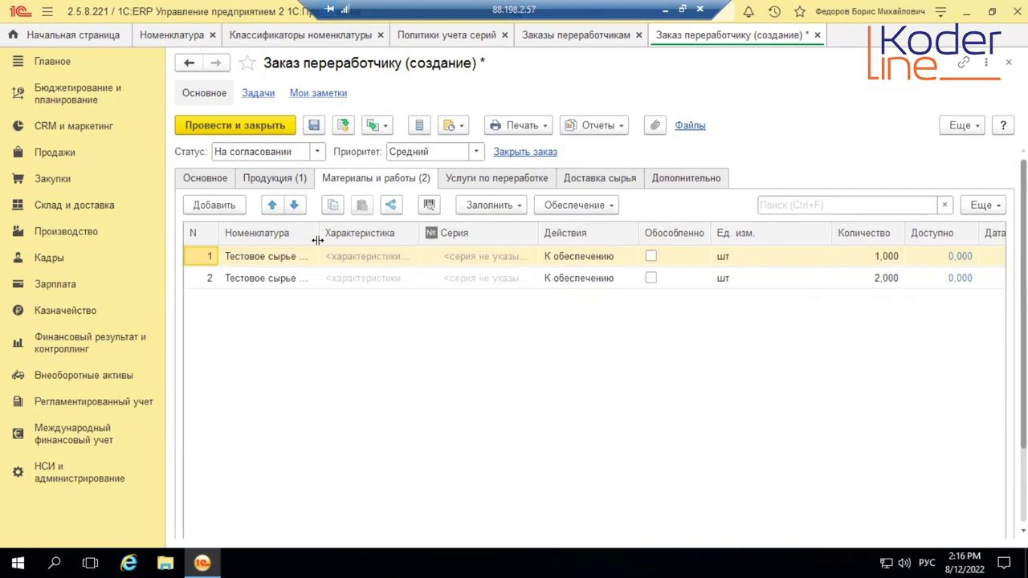
left_click_drag(326, 232, 399, 231)
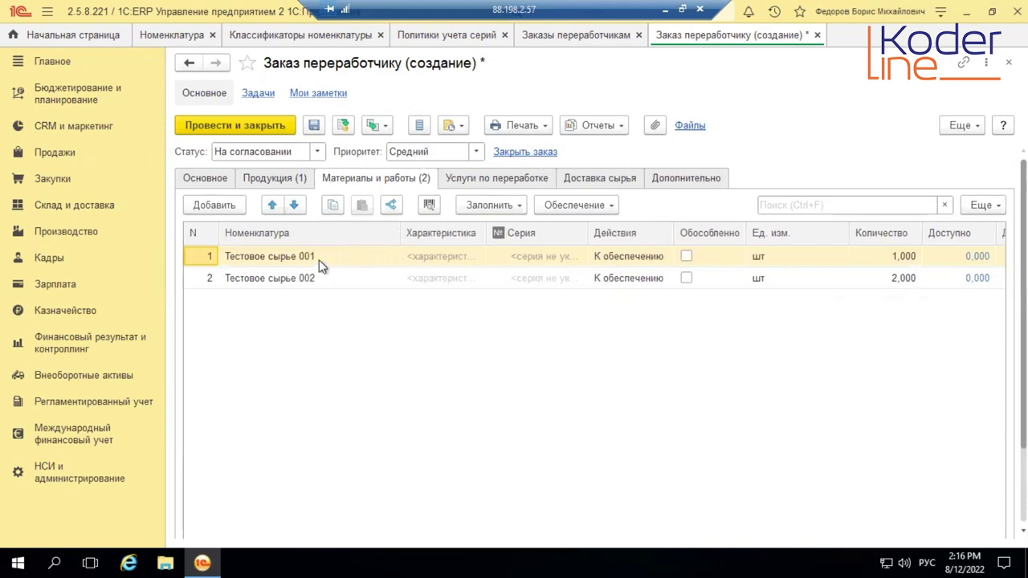
- Replace the item in the order's product row with Узел А01
left_click(301, 178)
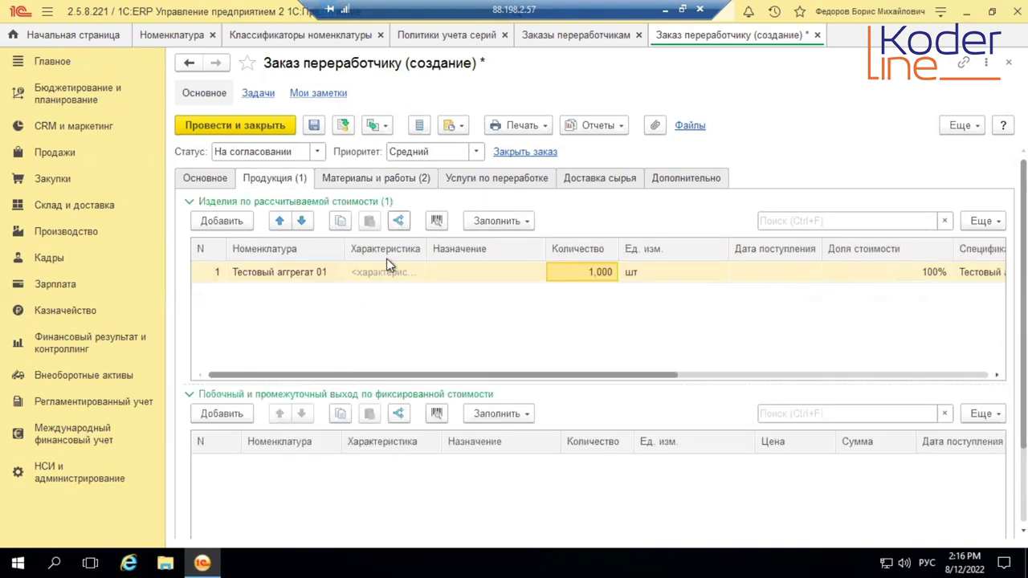
double_click(313, 271)
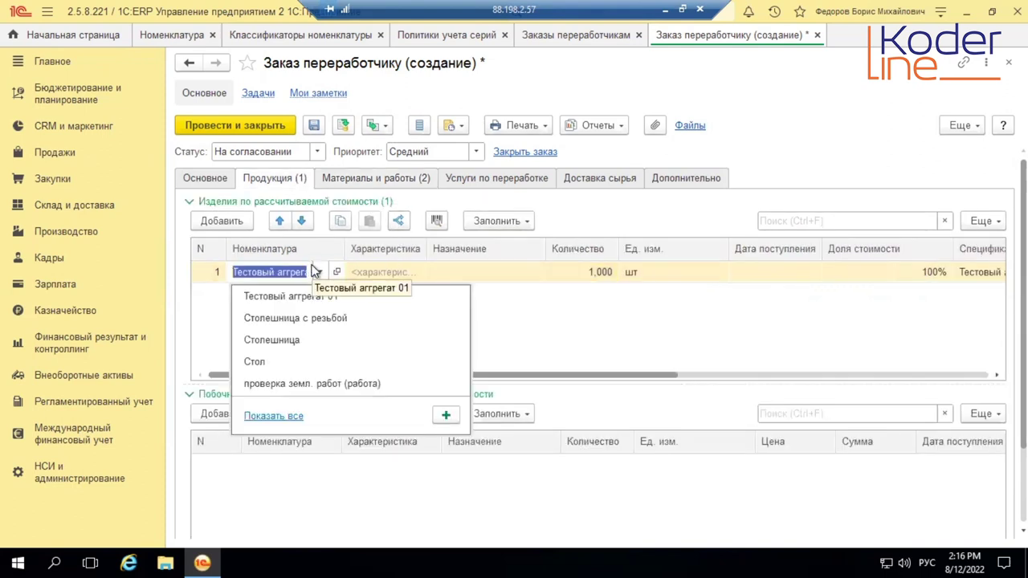
type("уз")
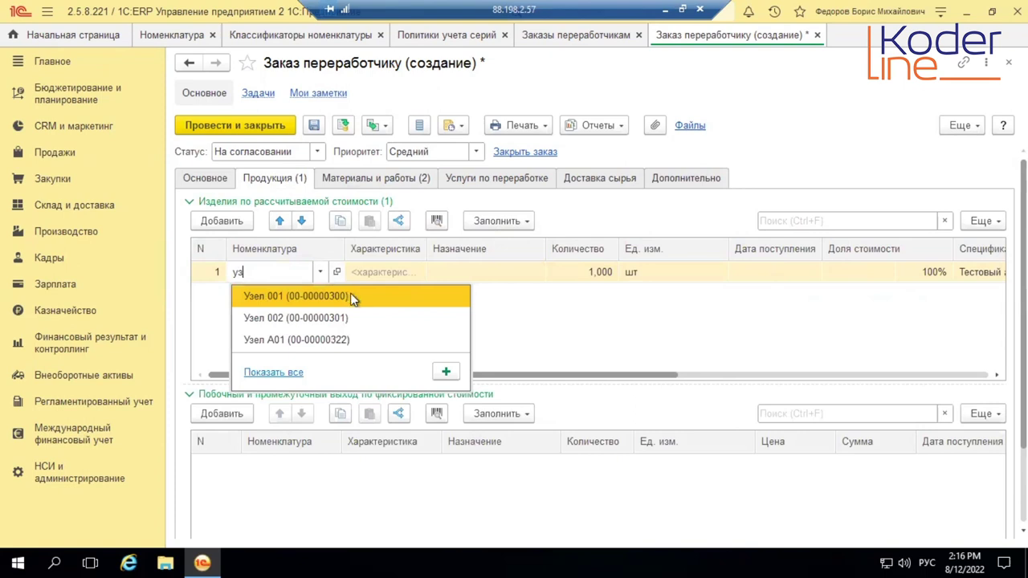
left_click(295, 339)
- Delete both Тестовое сырье rows from the order's materials and works
left_click(363, 178)
left_click(321, 228)
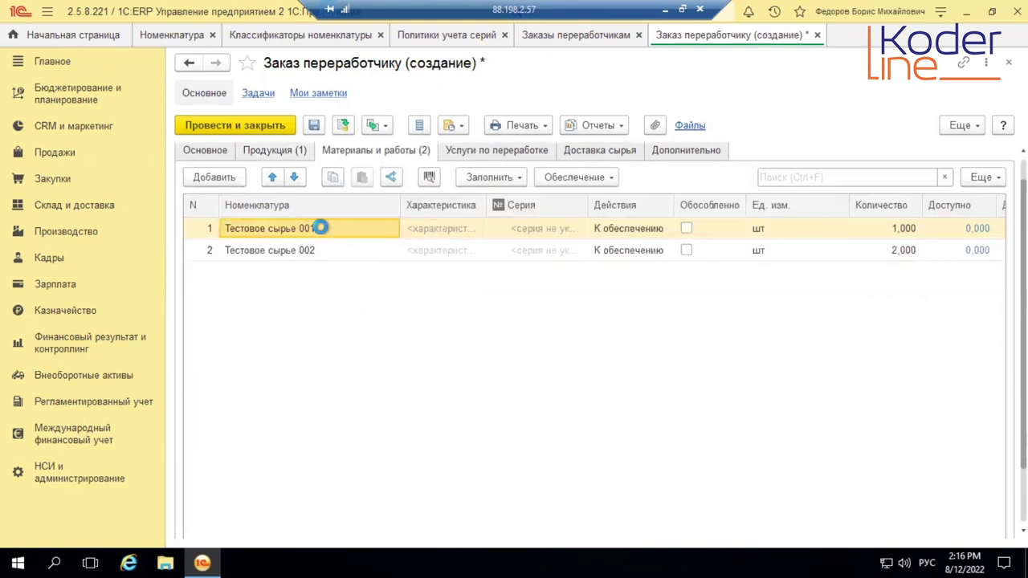
key("Delete")
key("Delete")
- Add Заготовка 001 as the first row of the order's materials and works
left_click(202, 177)
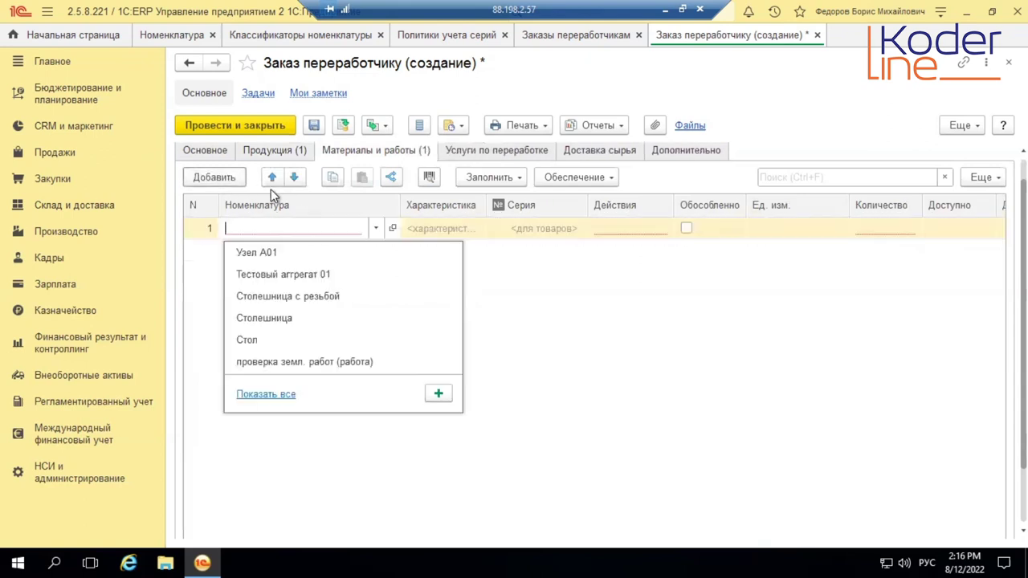
left_click(298, 228)
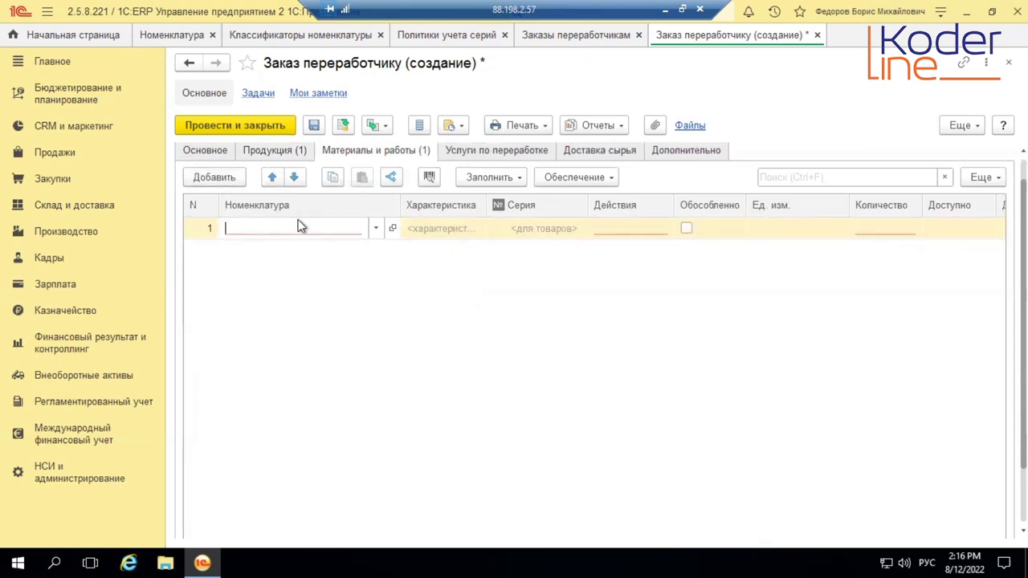
type("за")
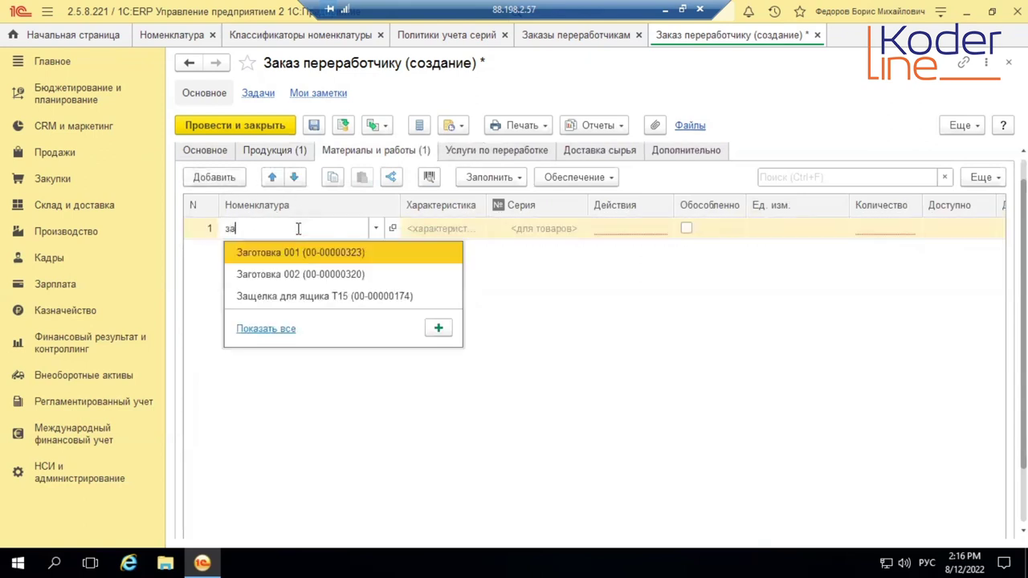
left_click(353, 252)
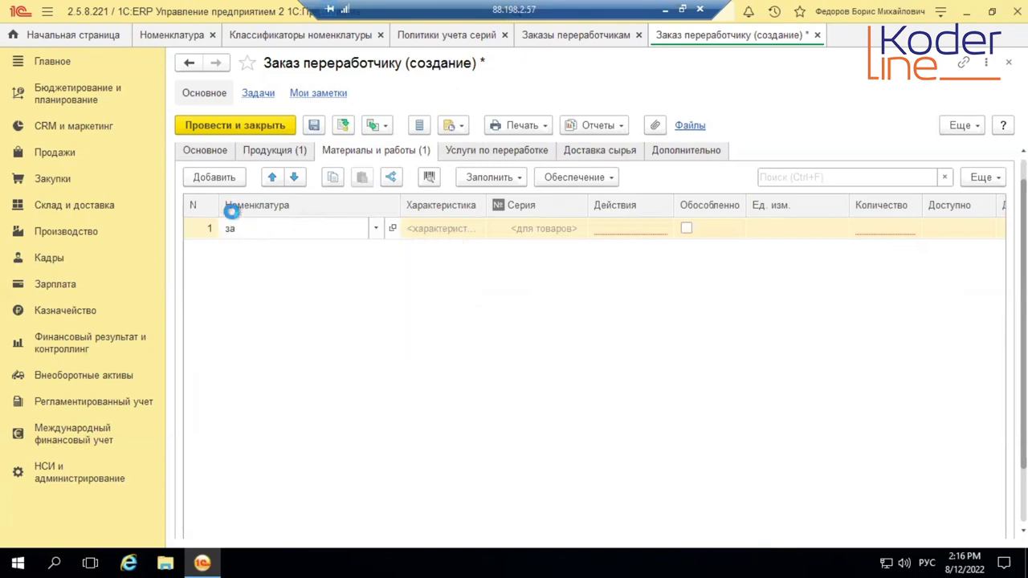
- Add a second materials row and set its item to Заготовка 002
left_click(210, 180)
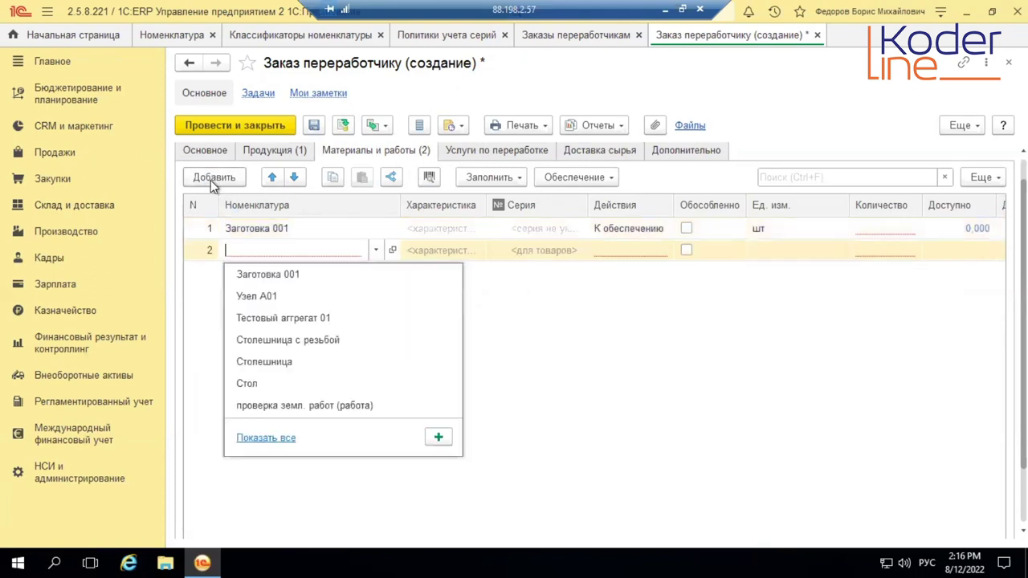
left_click(296, 274)
left_click(306, 250)
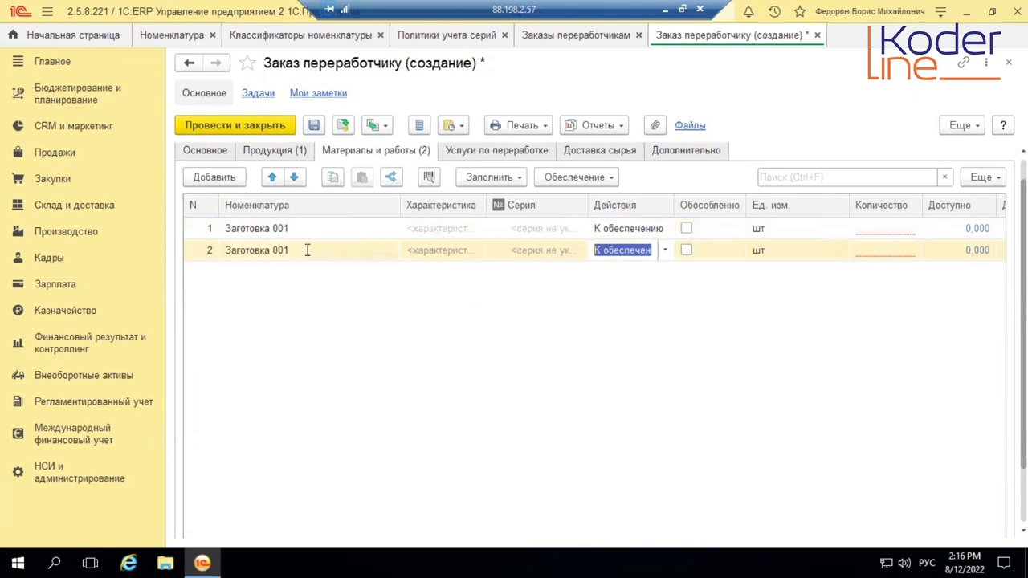
key("Escape")
left_click(307, 250)
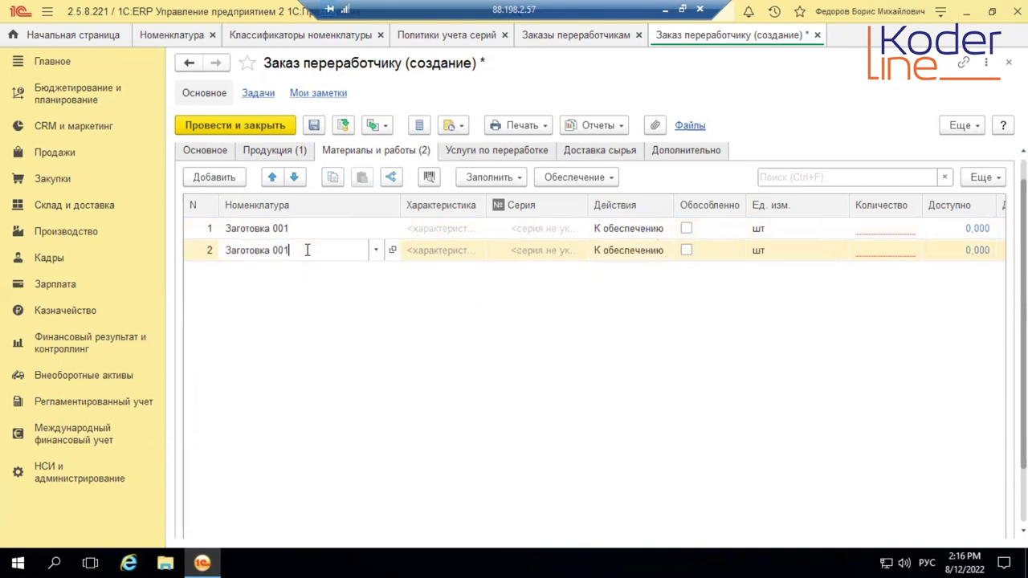
key("BackSpace")
type("2")
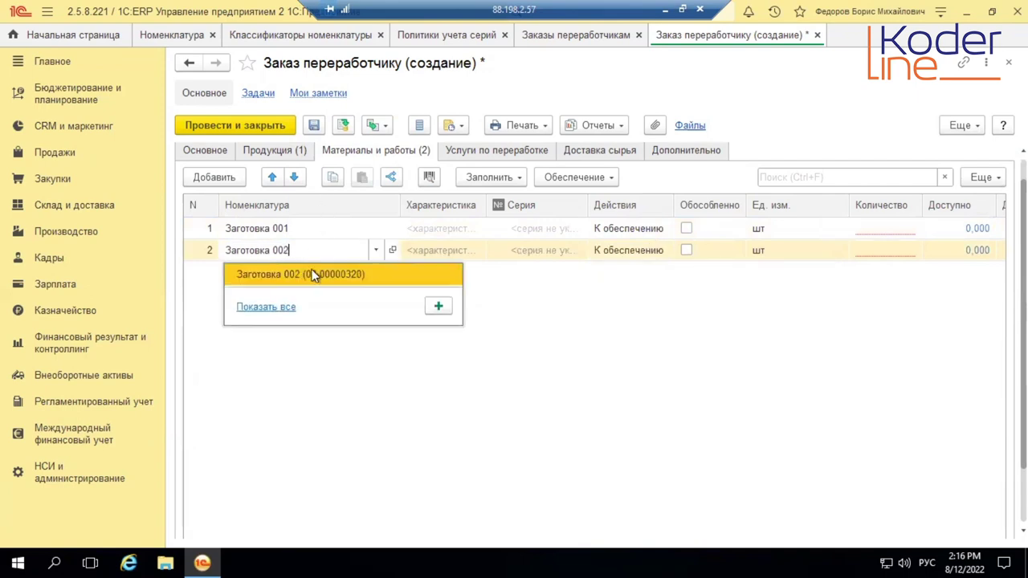
left_click(315, 274)
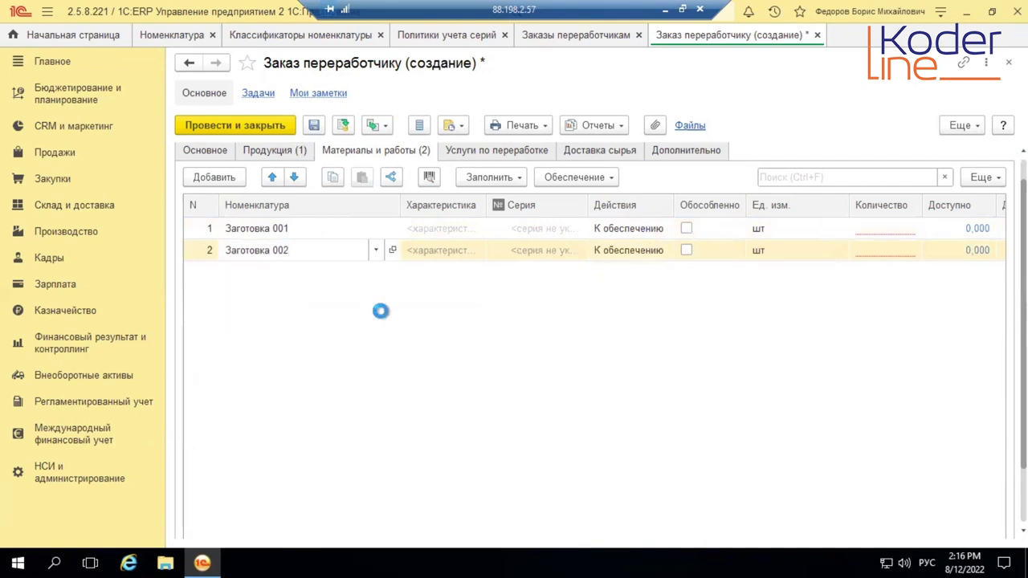
- Set the material quantities to 1 for Заготовка 001 and 2 for Заготовка 002
left_click(884, 236)
left_click(884, 233)
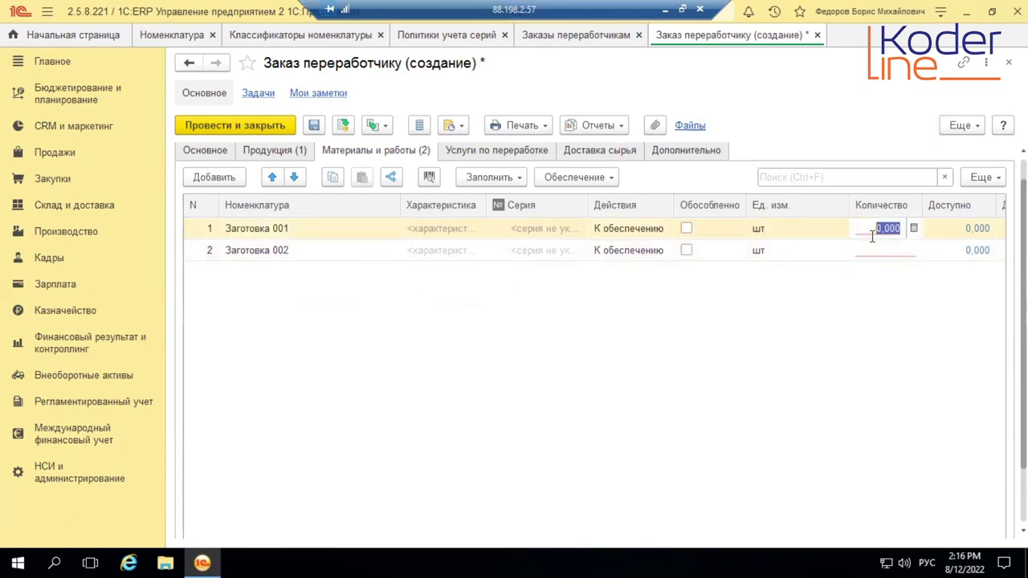
type("1")
left_click(867, 244)
type("2")
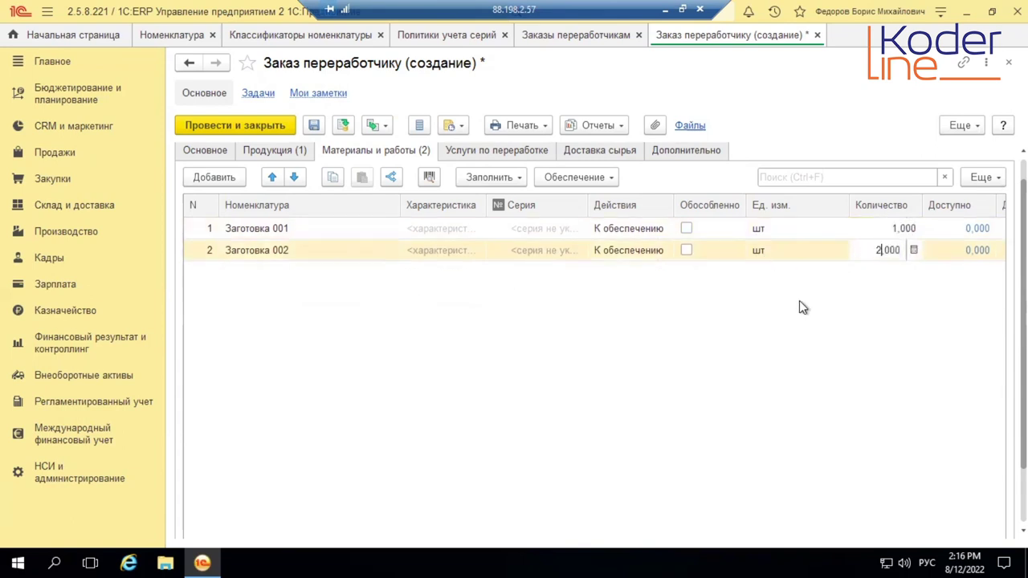
left_click(800, 300)
scroll(679, 374, "down", 2)
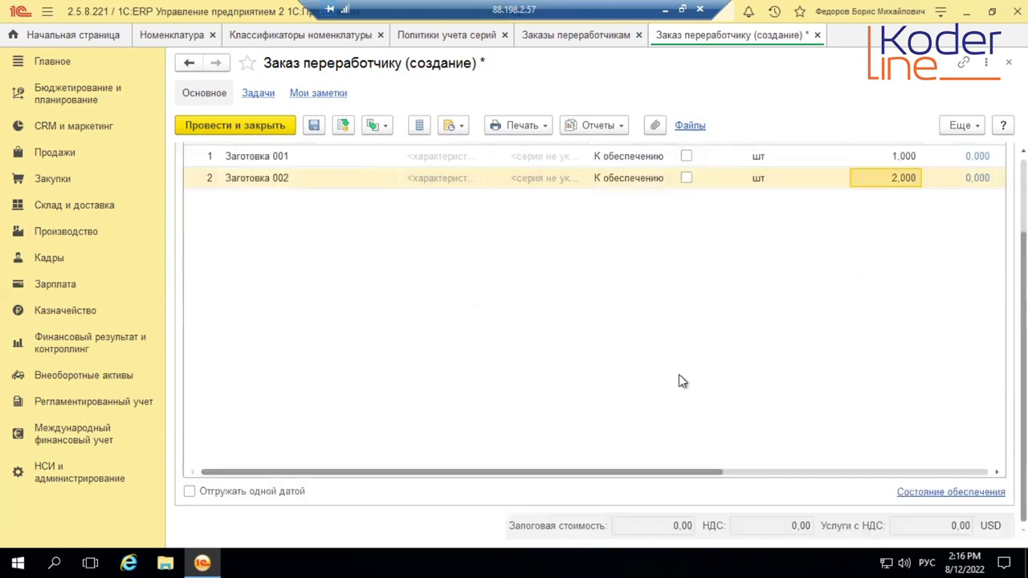
scroll(678, 376, "up", 2)
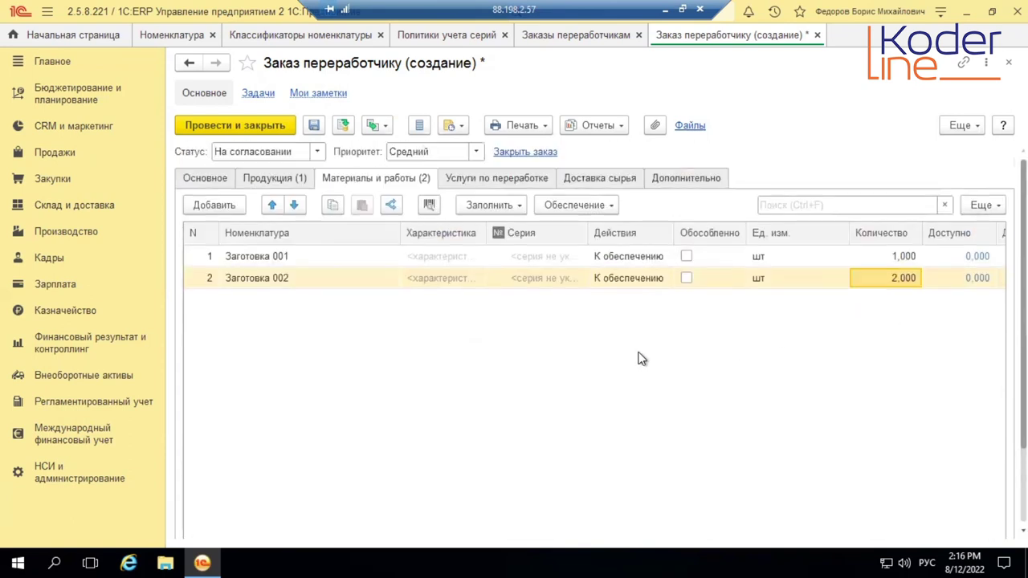
scroll(618, 350, "down", 2)
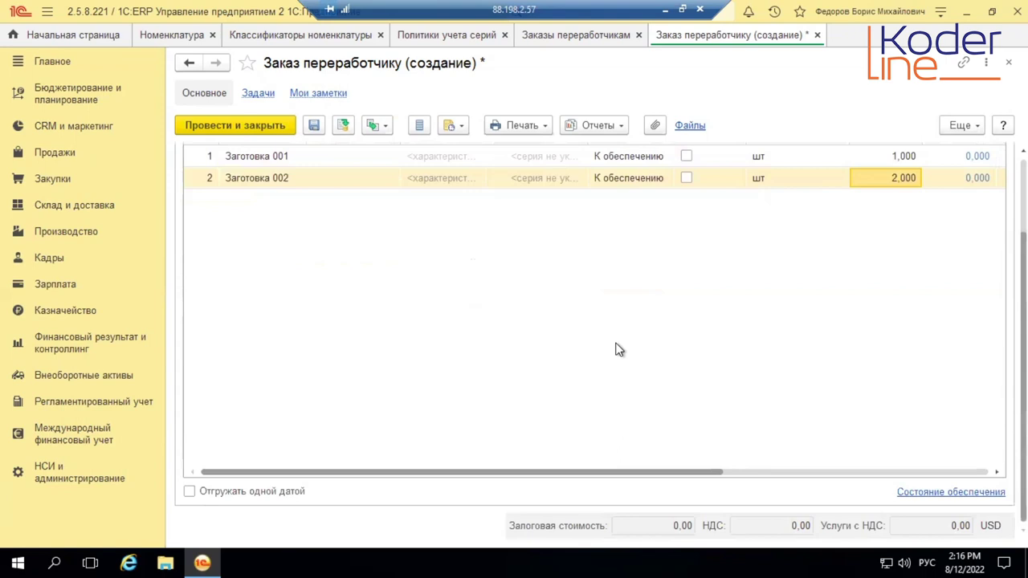
scroll(618, 350, "up", 2)
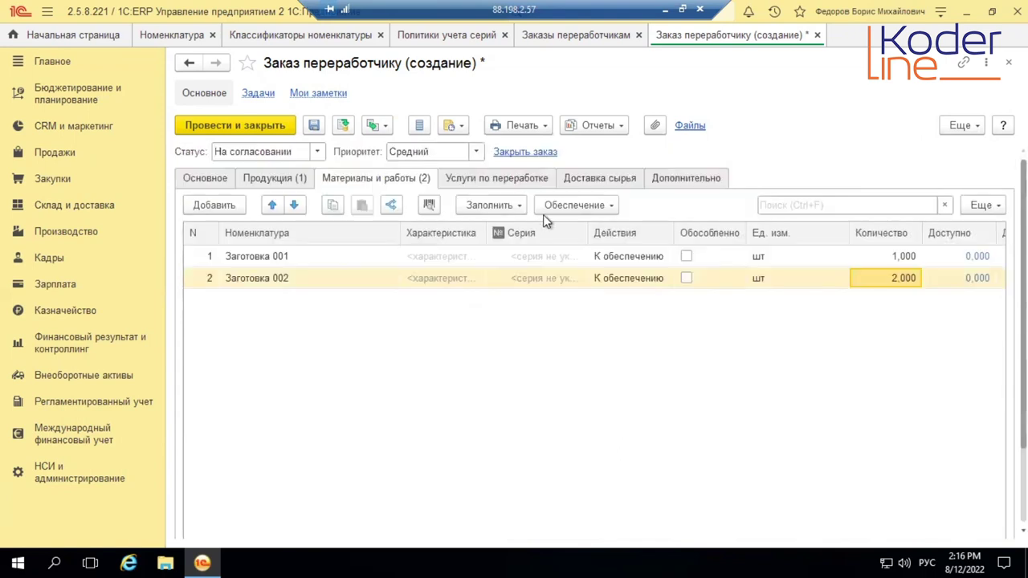
- Add Услуги переработки from the Работы разные kind under Вебинар to the order's processing services
left_click(507, 179)
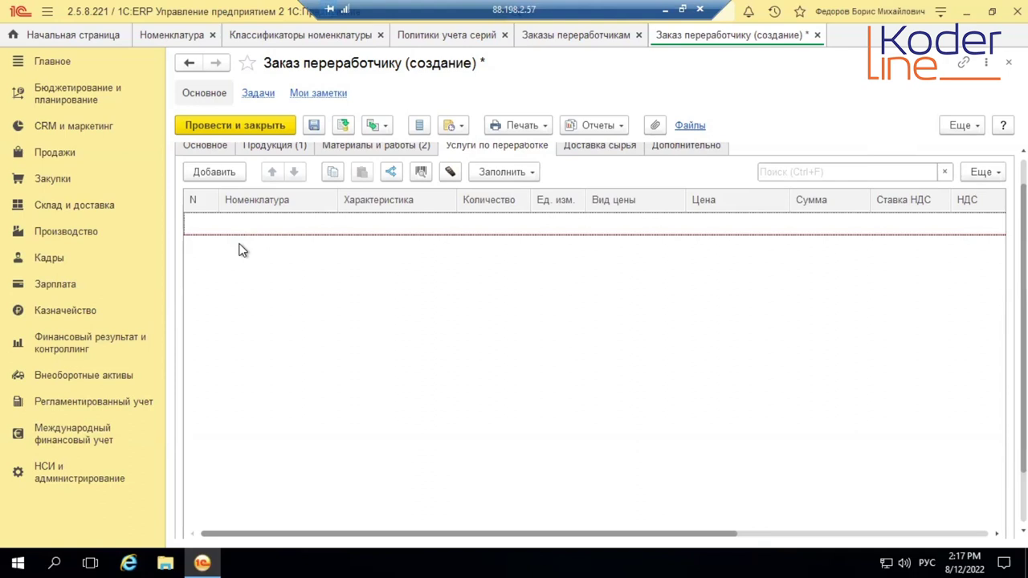
left_click(214, 173)
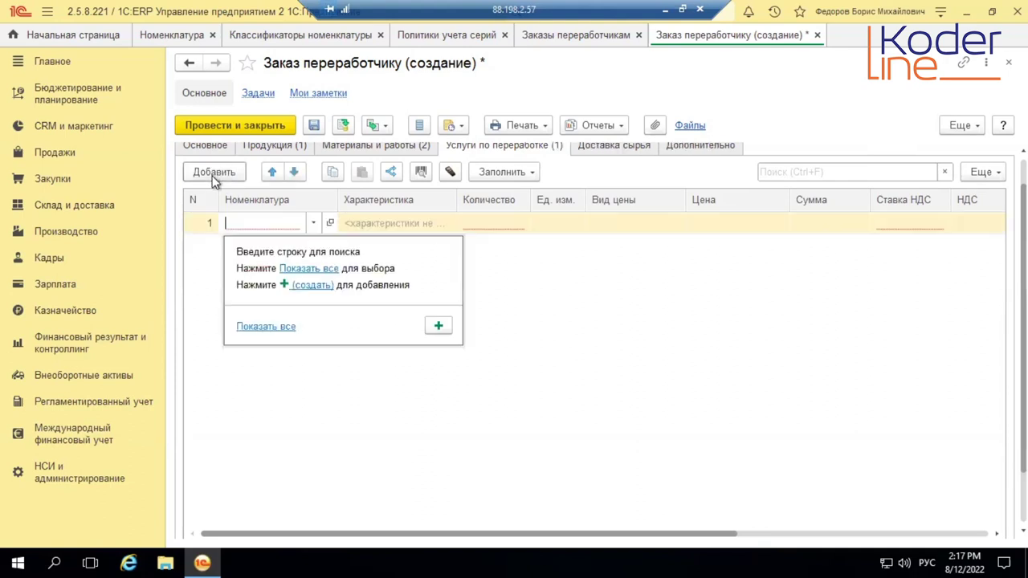
left_click(305, 268)
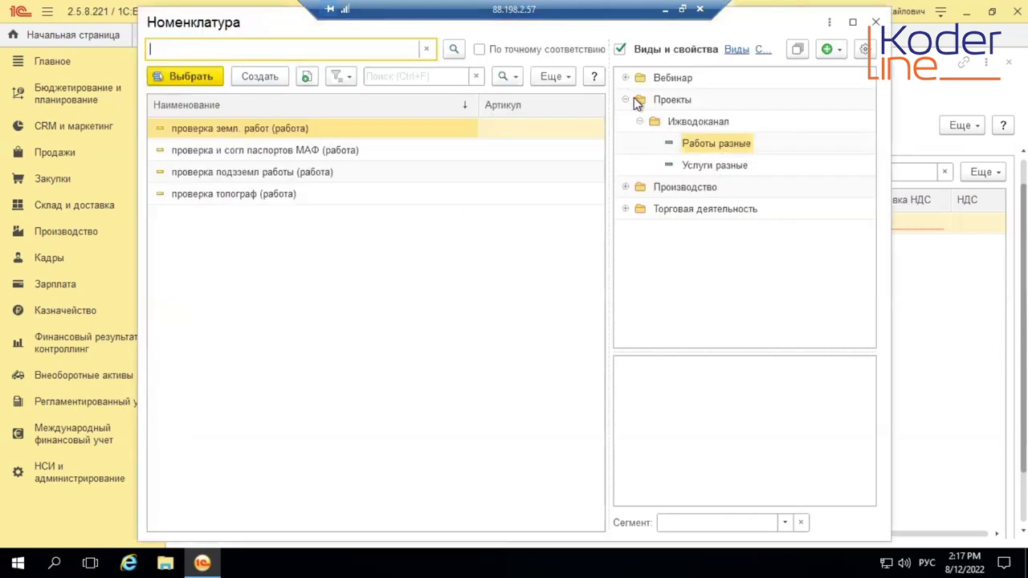
left_click(626, 78)
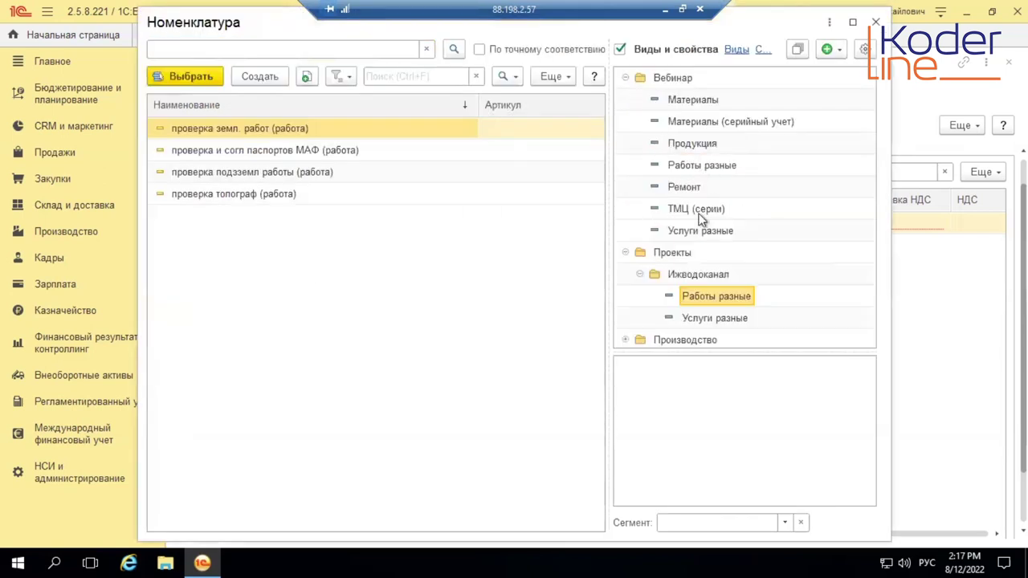
left_click(691, 166)
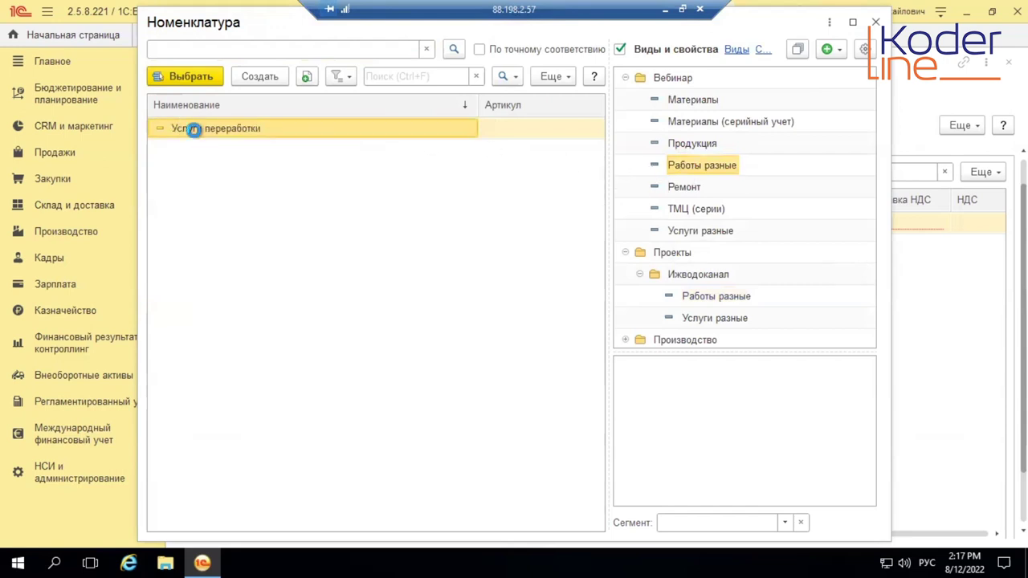
double_click(193, 130)
left_click(252, 271)
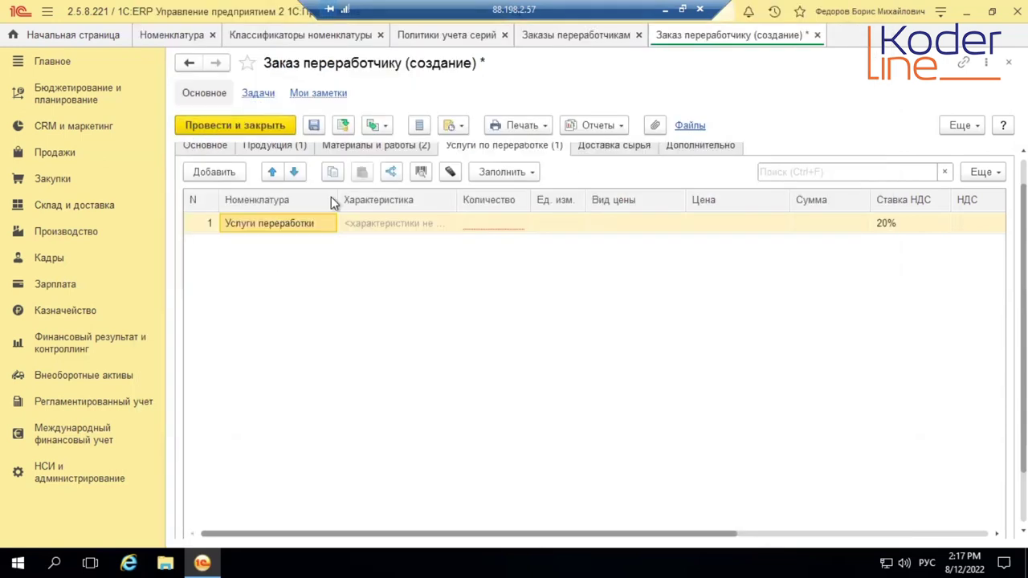
- Add a second processing service row and start a new item for it with the Работы разные kind from the Вебинар group
left_click(214, 172)
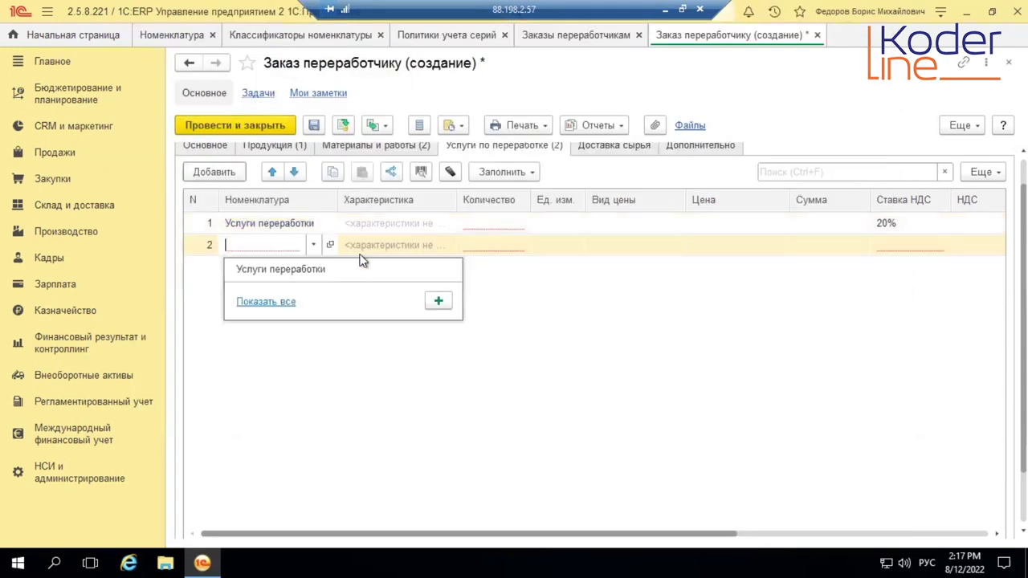
left_click(314, 245)
left_click(439, 301)
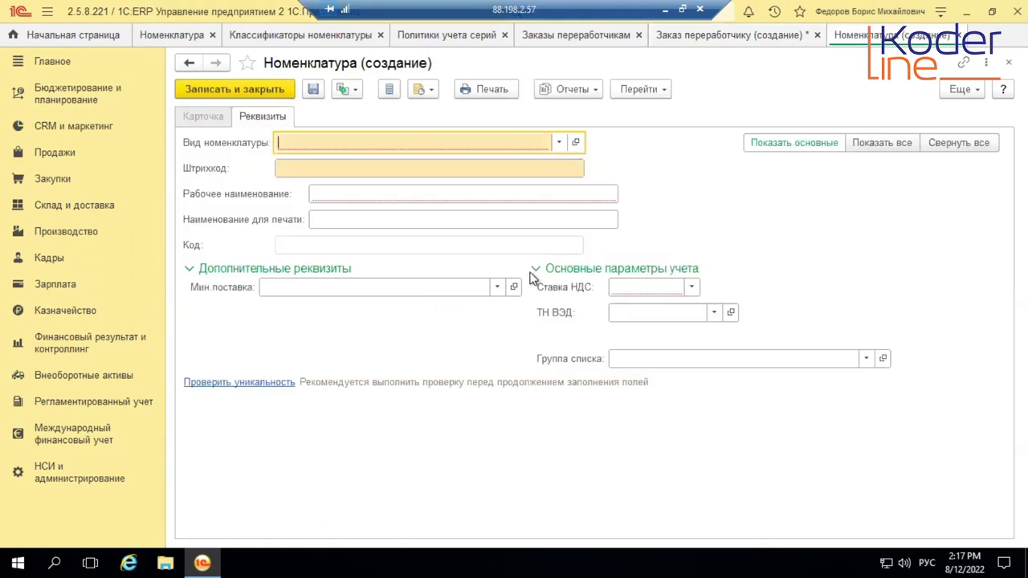
left_click(369, 146)
type("раб")
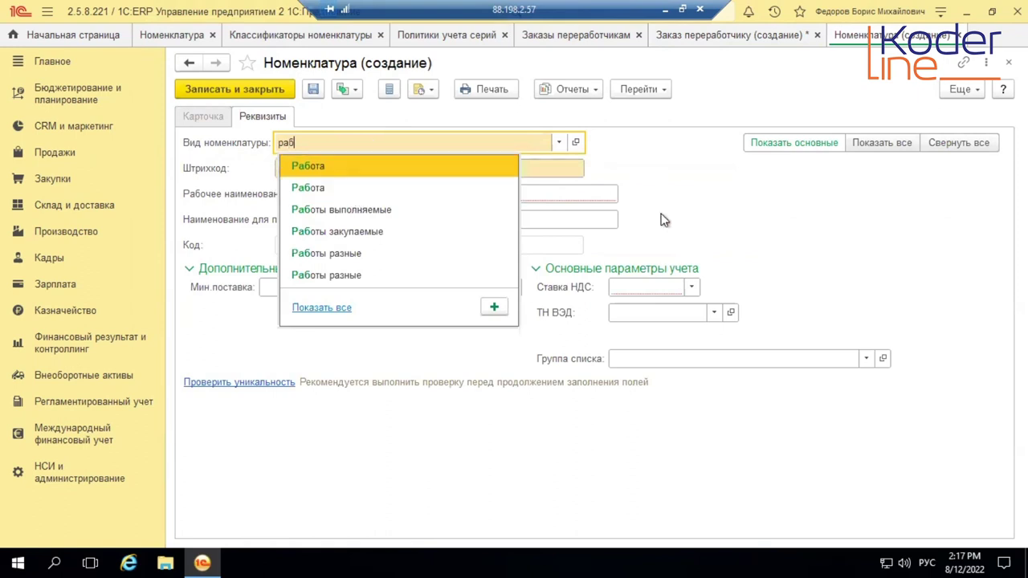
key("Escape")
left_click(560, 143)
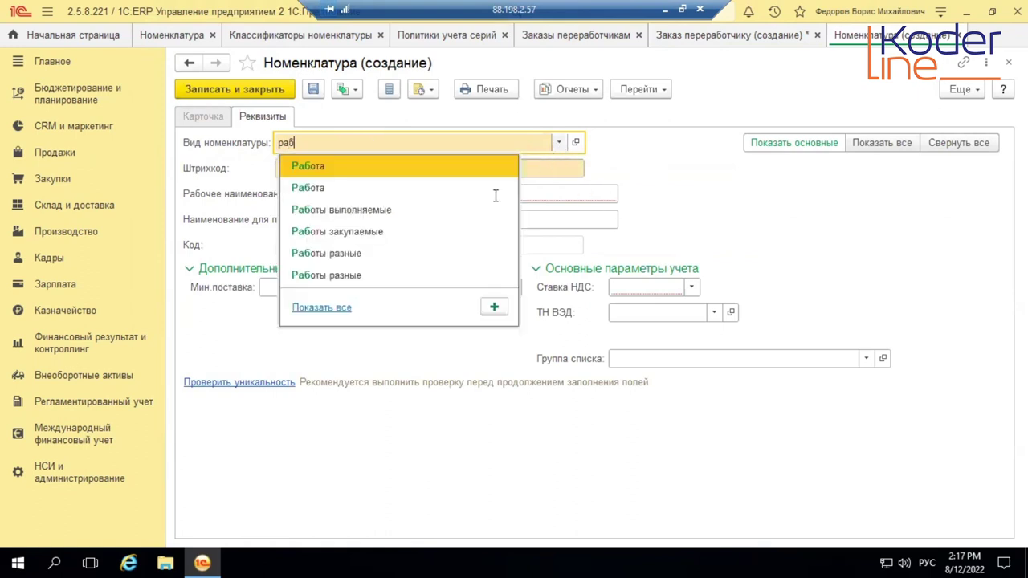
left_click(321, 306)
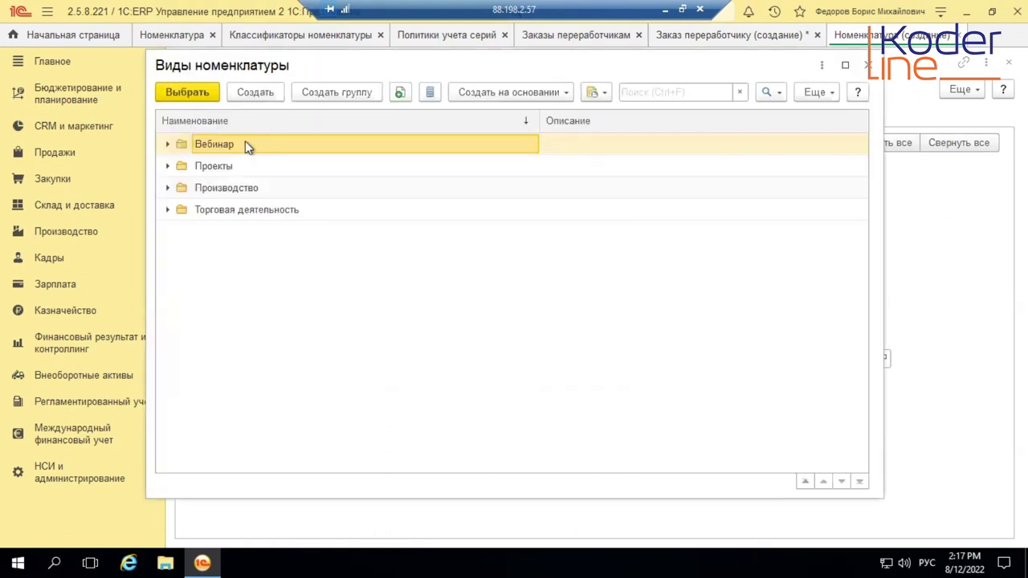
left_click(174, 142)
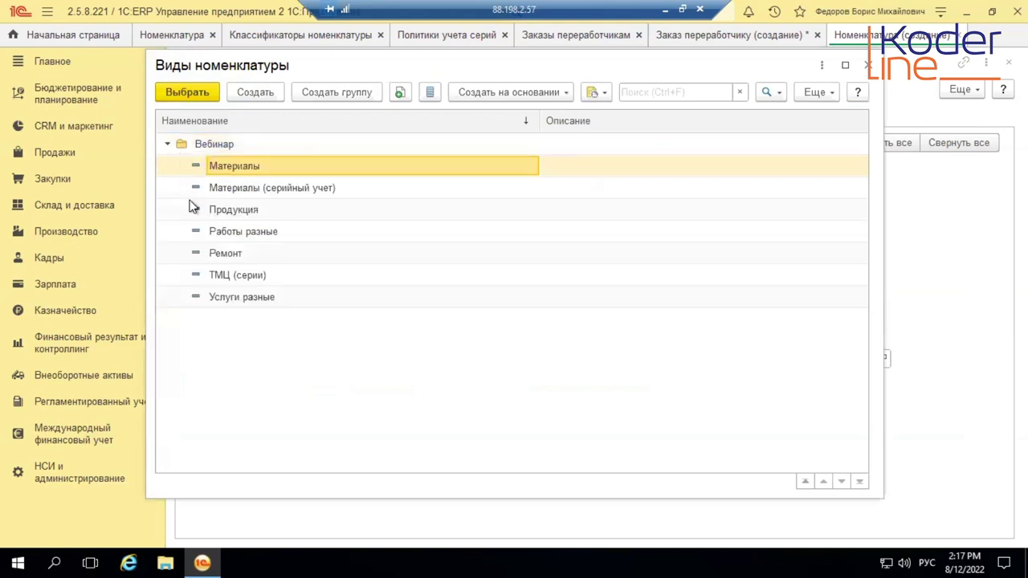
double_click(236, 232)
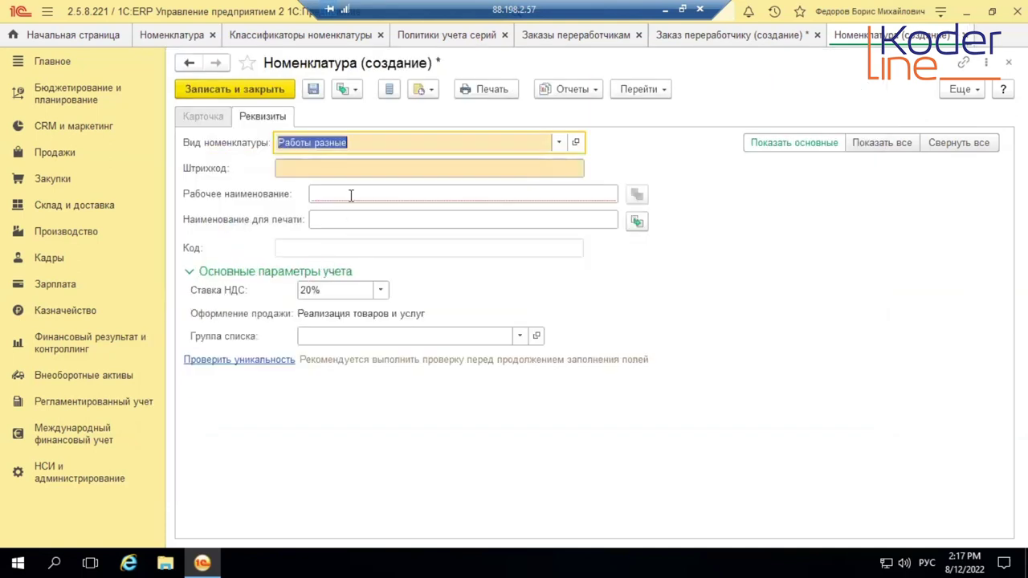
- Name the new item Услуги по упаковке, then save and close it so it fills the second service row
left_click(350, 195)
type("Усл")
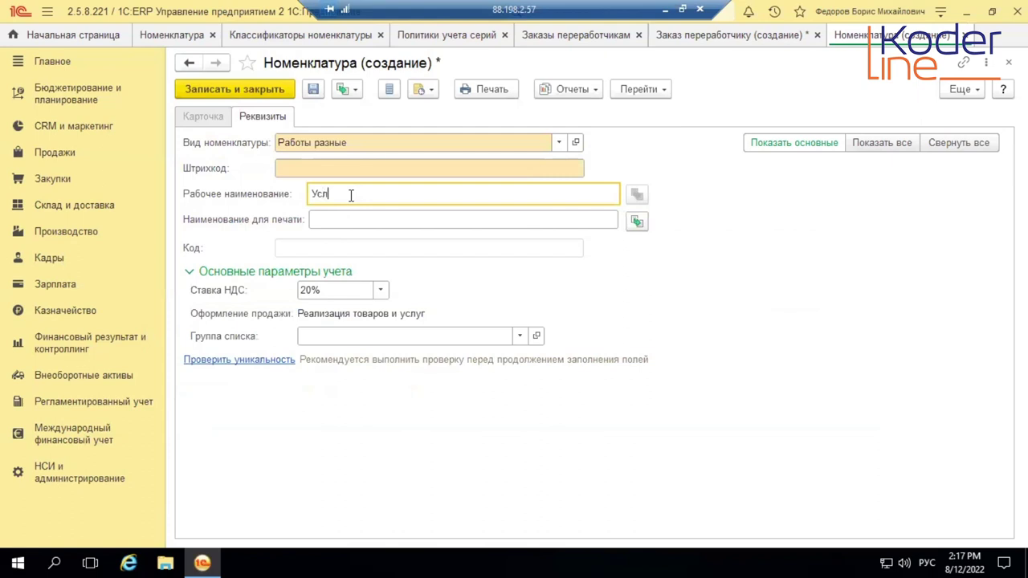
type("уги по упаковке")
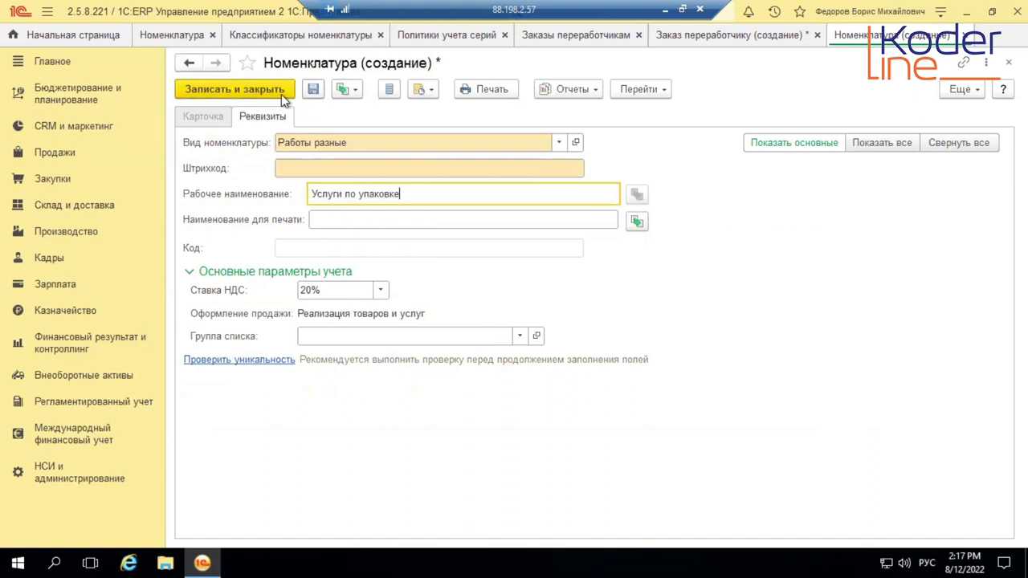
left_click(254, 85)
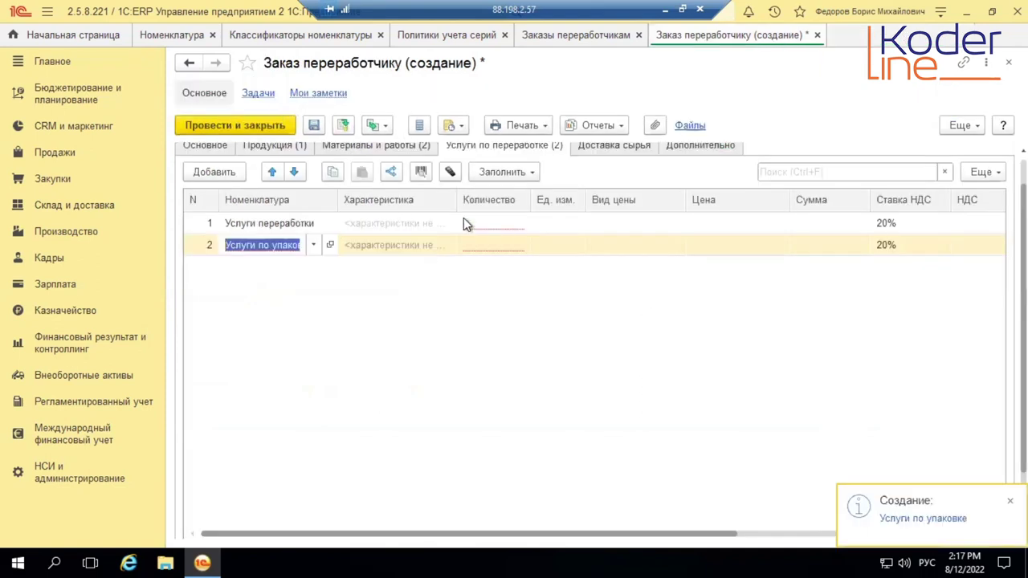
- Set the quantity to 1 for both Услуги переработки and Услуги по упаковке
double_click(477, 220)
type("1")
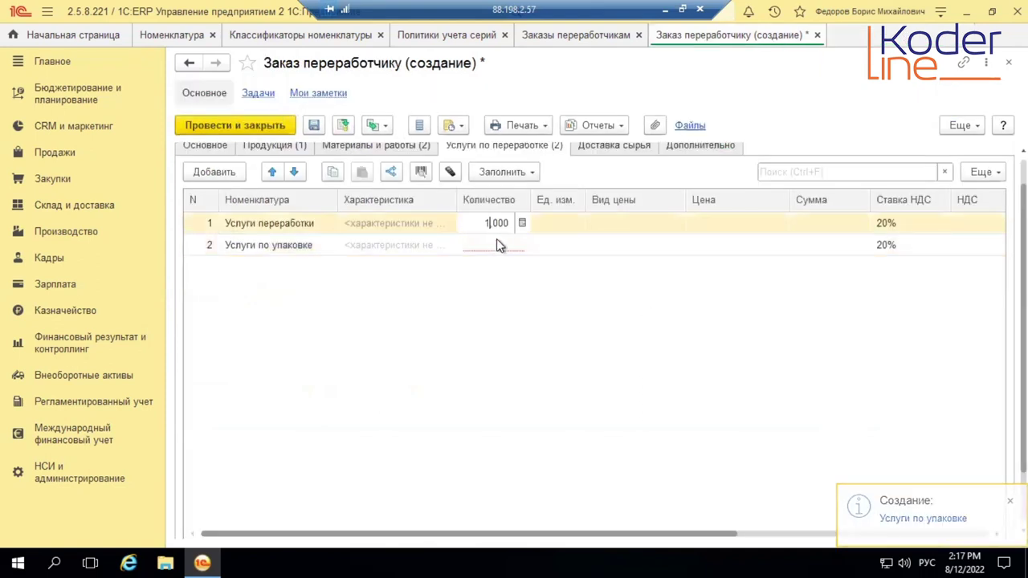
double_click(497, 245)
type("1")
- Set the price to 1 000,00 for both Услуги переработки and Услуги по упаковке
double_click(704, 221)
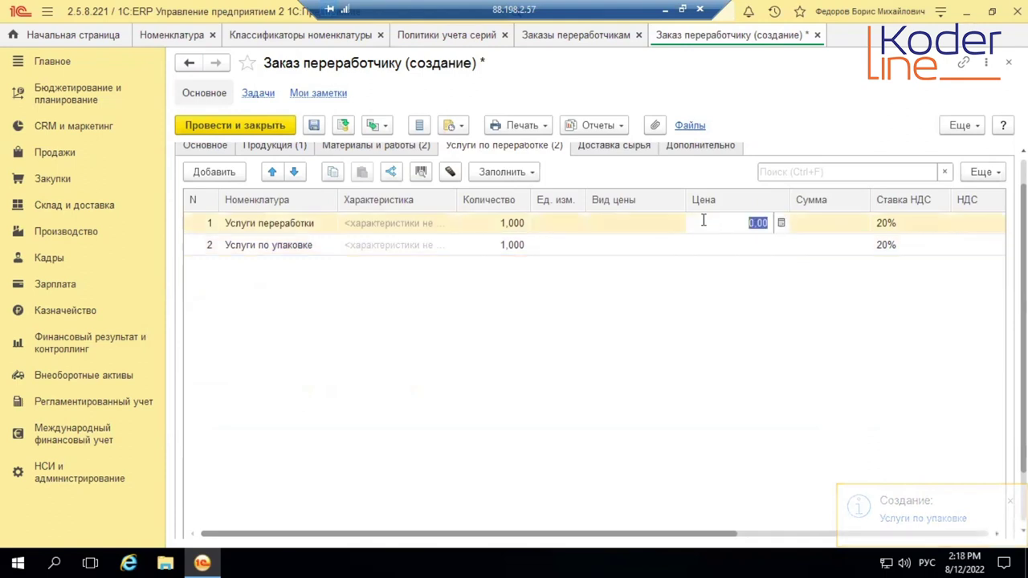
type("1 000,")
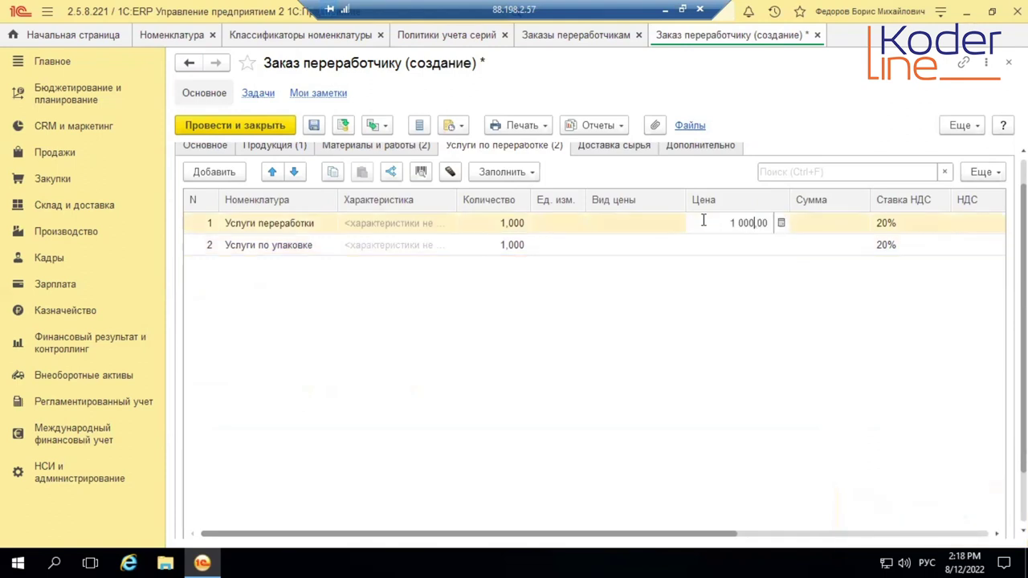
type("0")
key("Return")
left_click(729, 245)
left_click(729, 245)
type("1000")
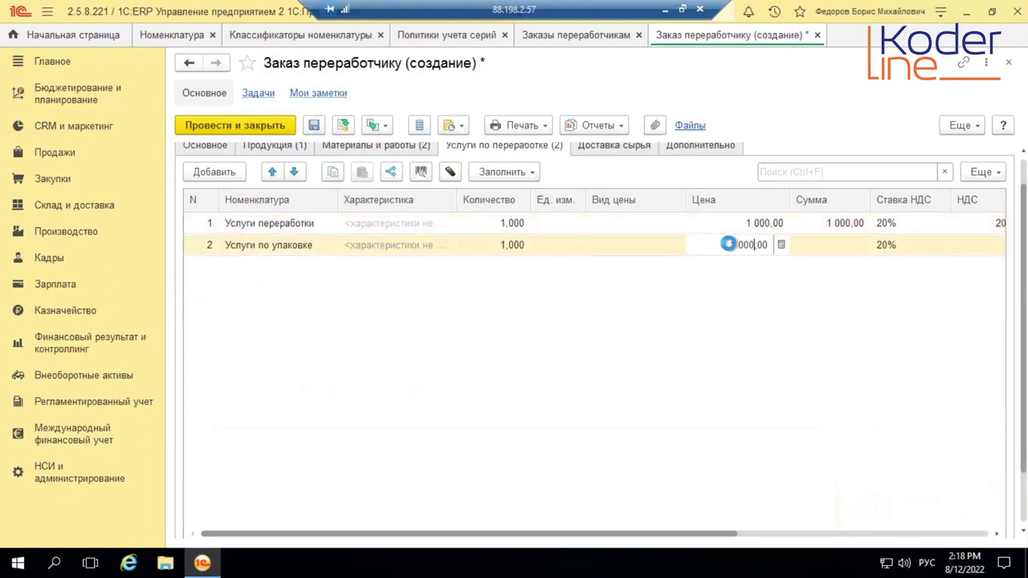
key("Return")
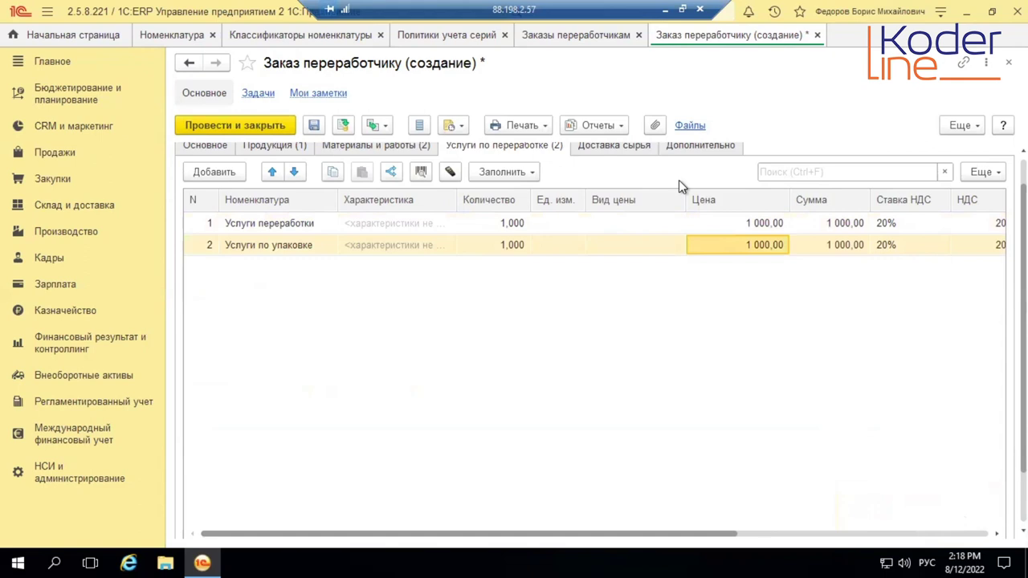
scroll(598, 299, "up", 1)
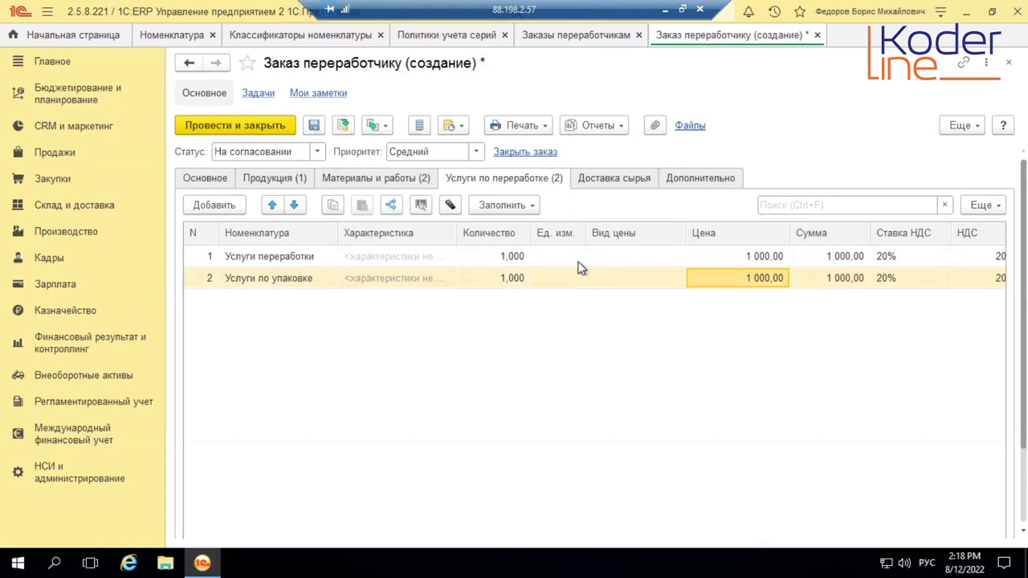
- Check the raw material delivery settings, then add Опилки металлические to the order's by-product output at fixed cost
left_click(643, 178)
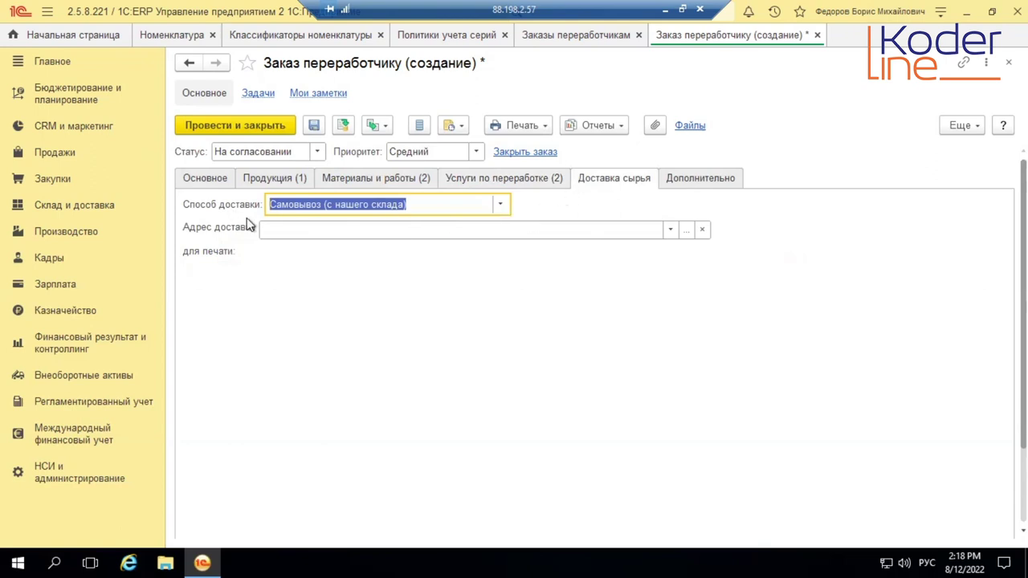
left_click(269, 179)
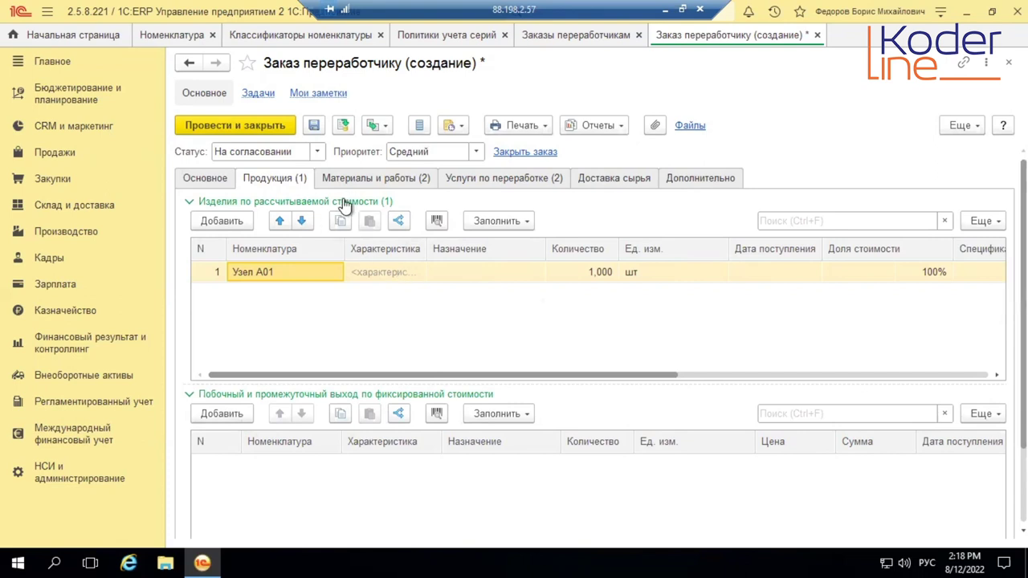
left_click(222, 414)
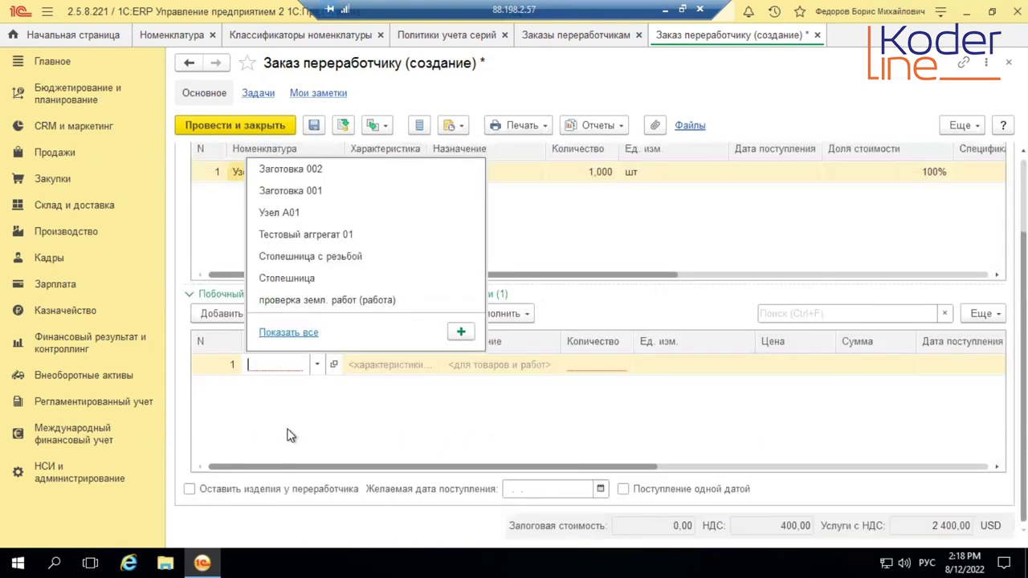
left_click(342, 399)
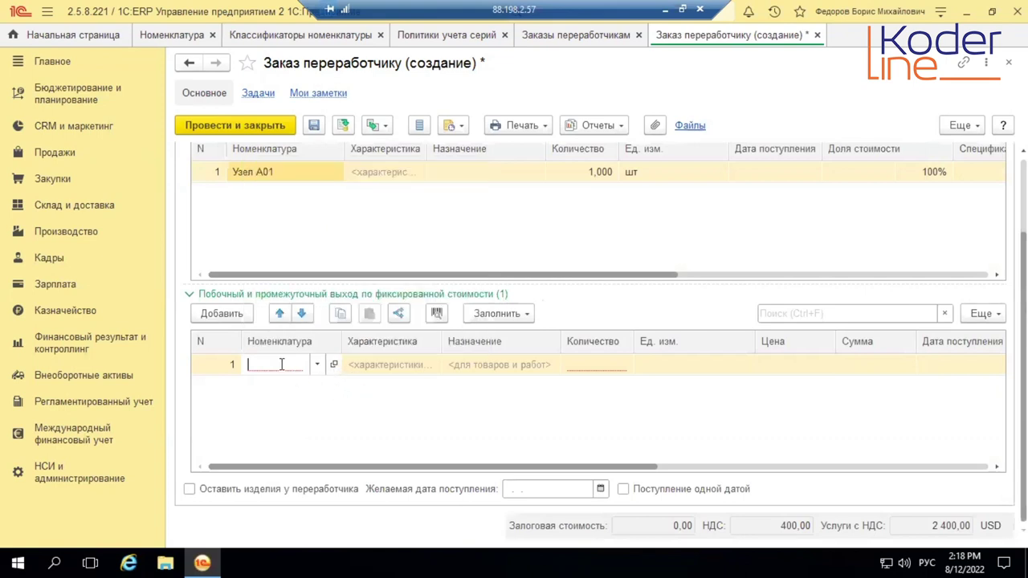
type("о")
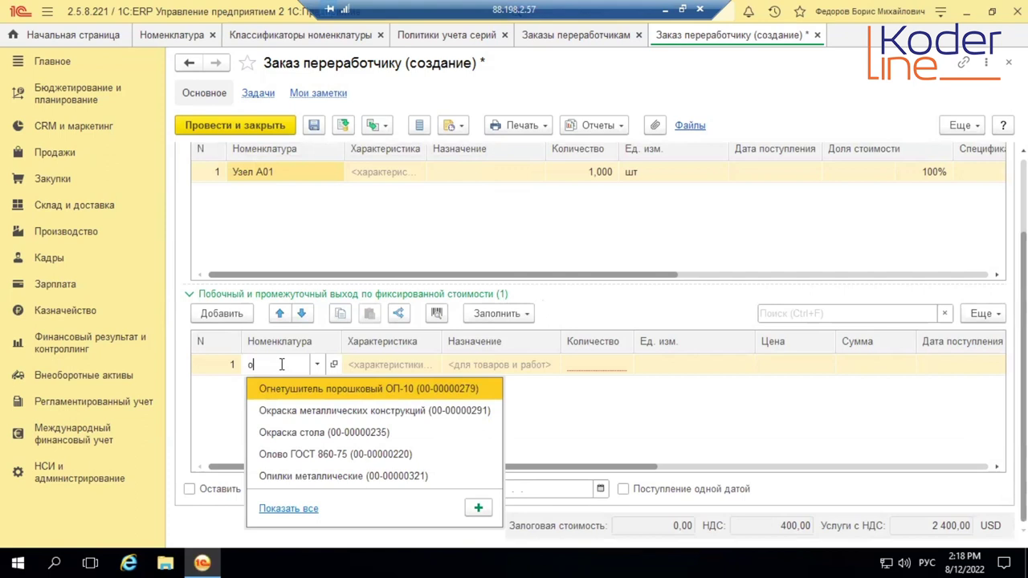
left_click(326, 476)
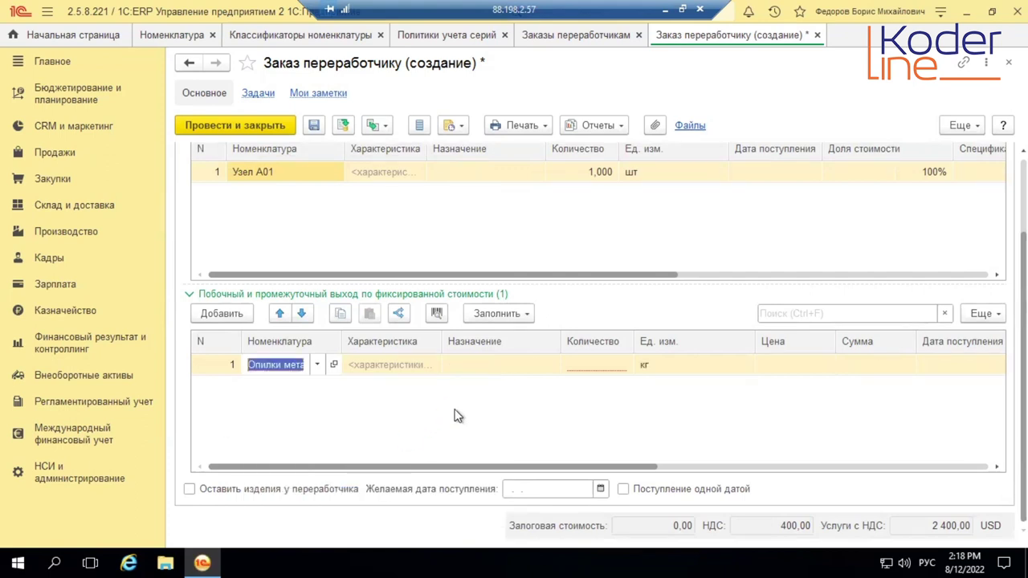
- Set the quantity of Опилки металлические to 0,1 kg and its price to 50
left_click(585, 361)
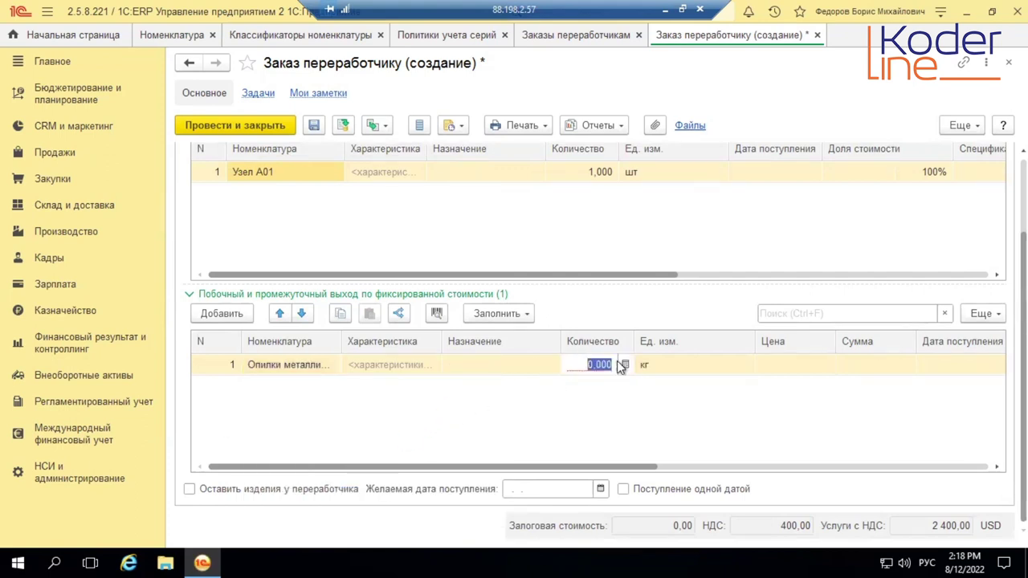
type("0,1")
key("Return")
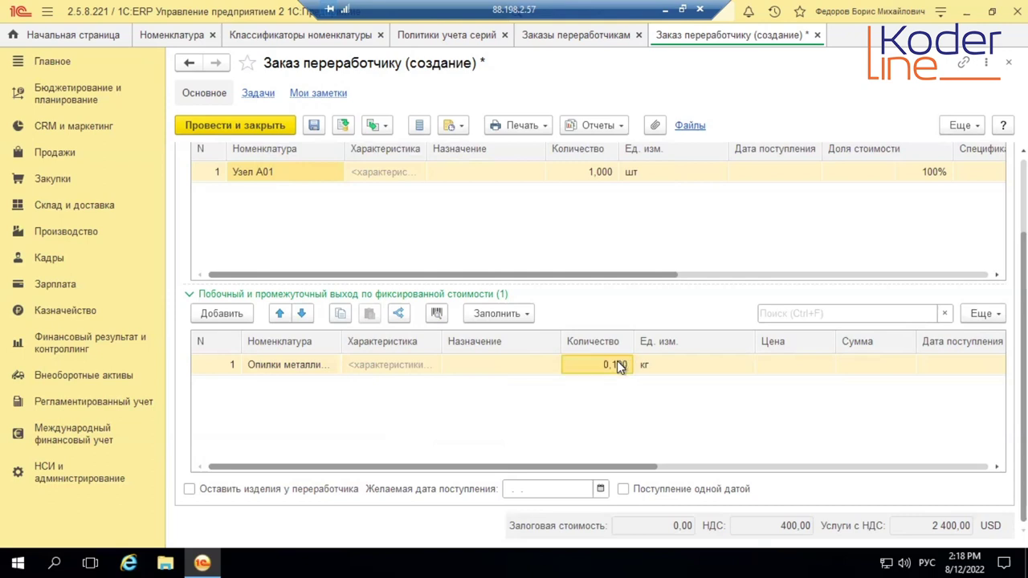
left_click(806, 364)
type("50")
key("Return")
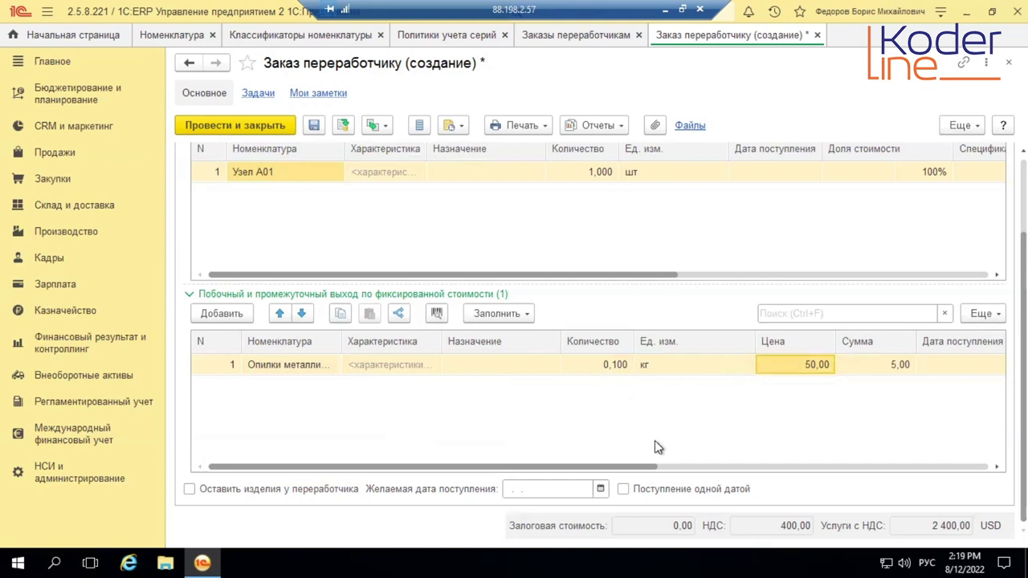
- Assign the costing item Возвратные отходы to the Опилки металлические row
scroll(655, 441, "right", 1)
scroll(655, 447, "right", 5)
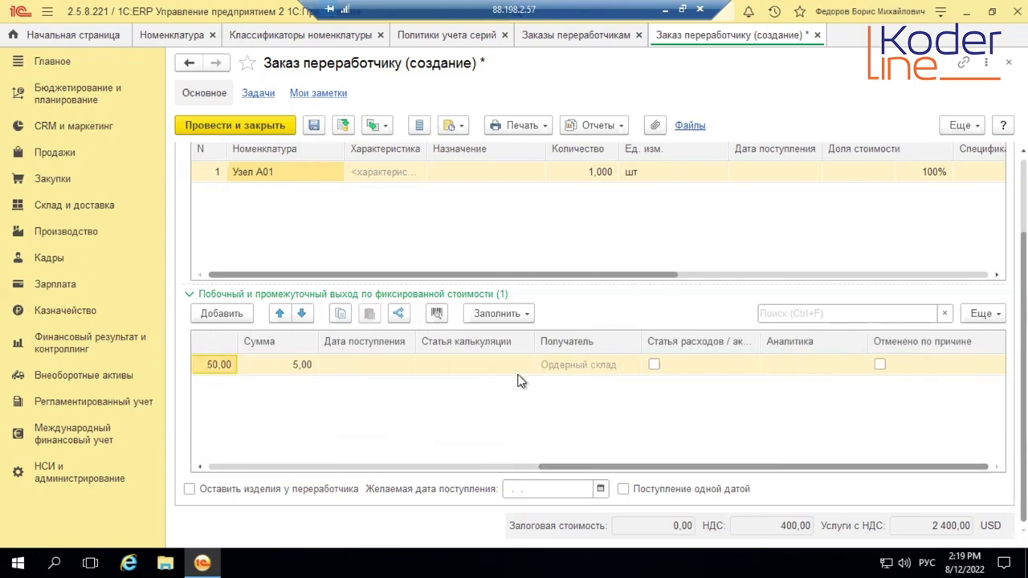
left_click(483, 366)
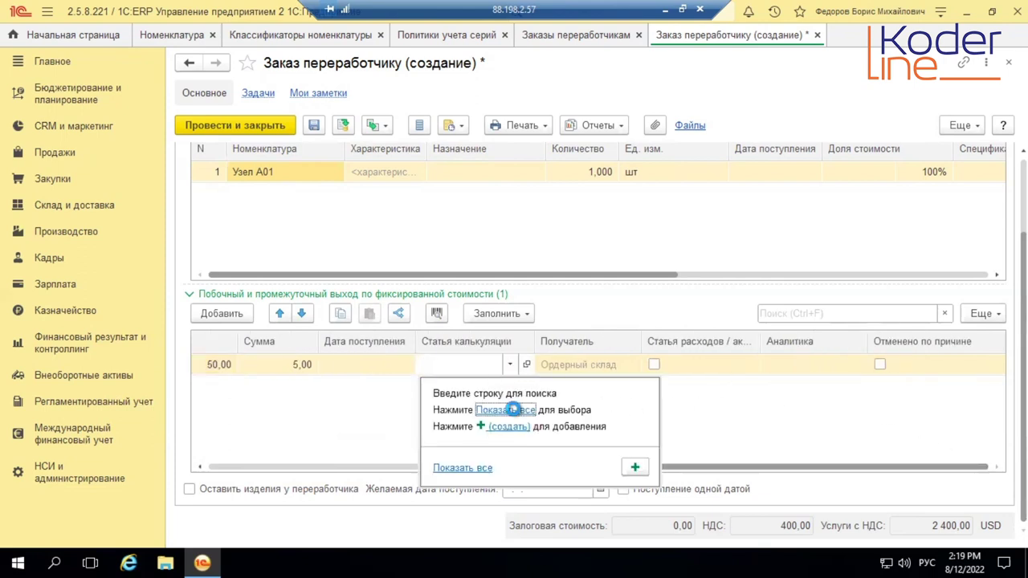
left_click(506, 411)
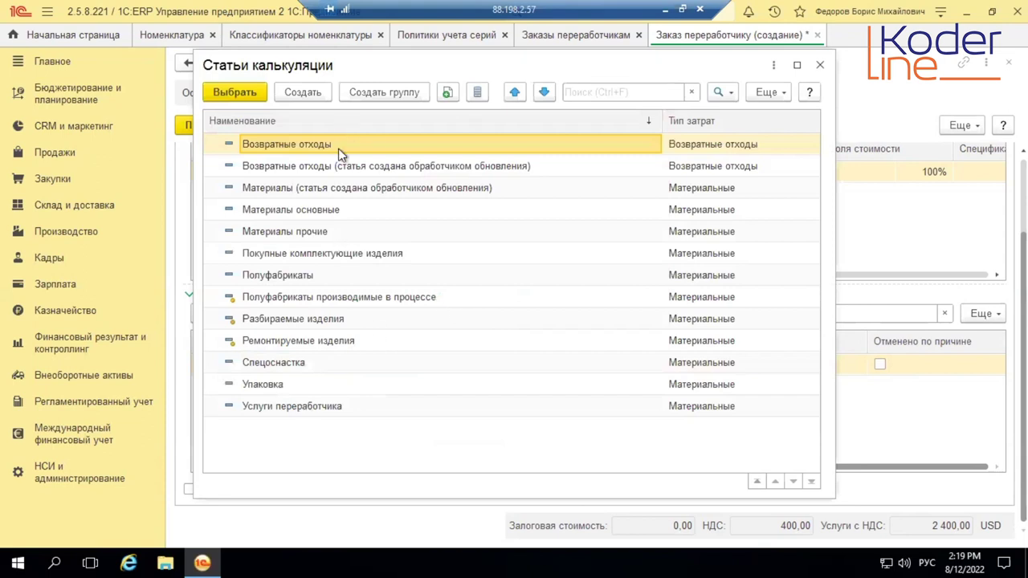
double_click(338, 147)
key("Return")
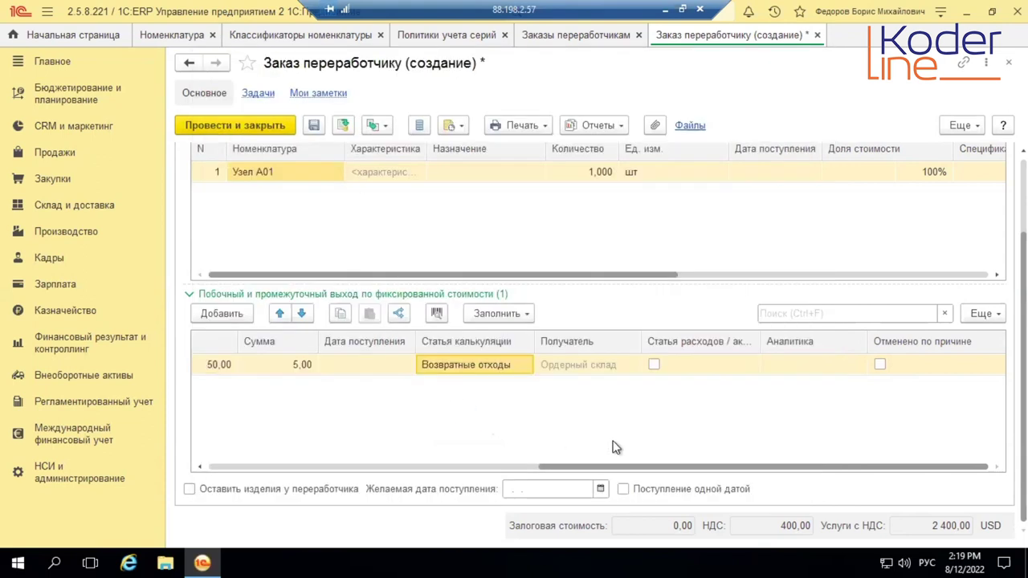
left_click_drag(616, 467, 171, 442)
scroll(324, 215, "up", 3)
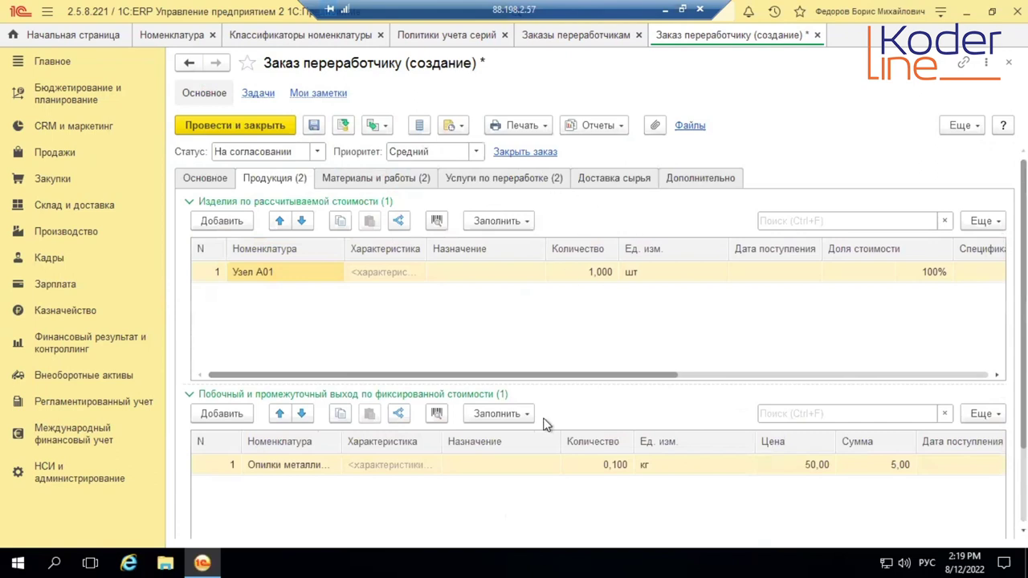
- Switch to the task description in Word and highlight item 4 with its two service bullets in green
left_click(664, 9)
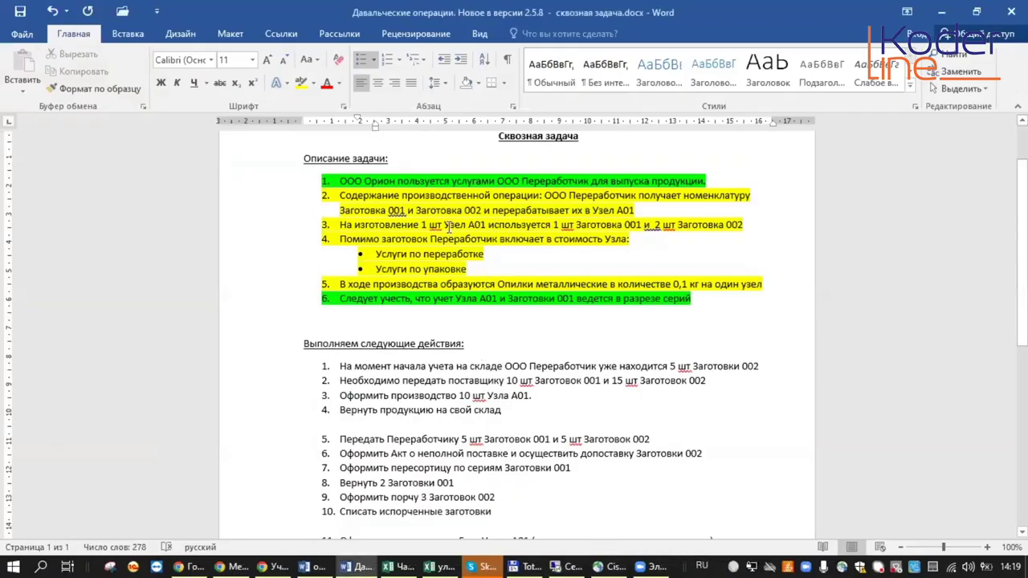
left_click(482, 269)
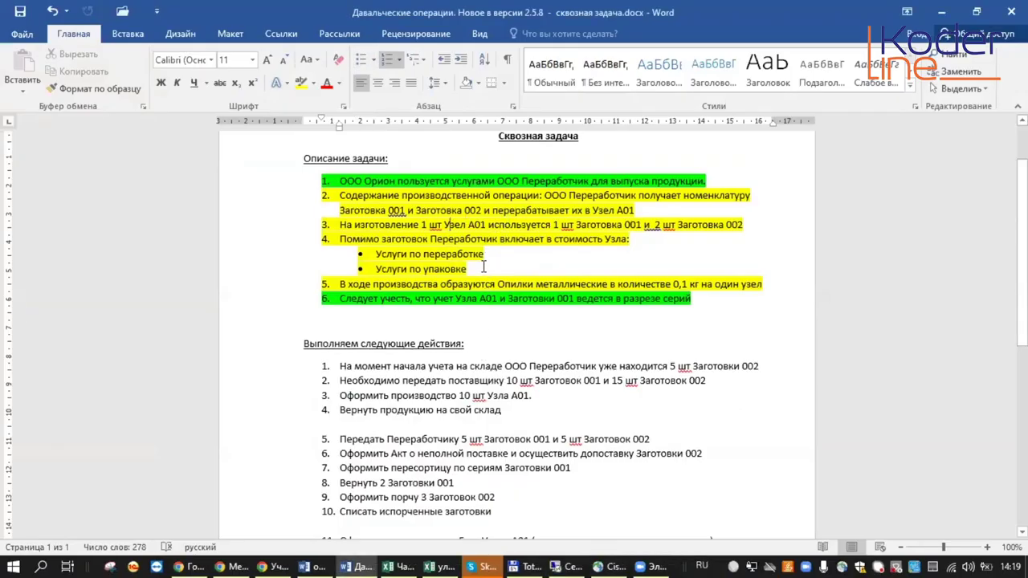
left_click(339, 239, "shift")
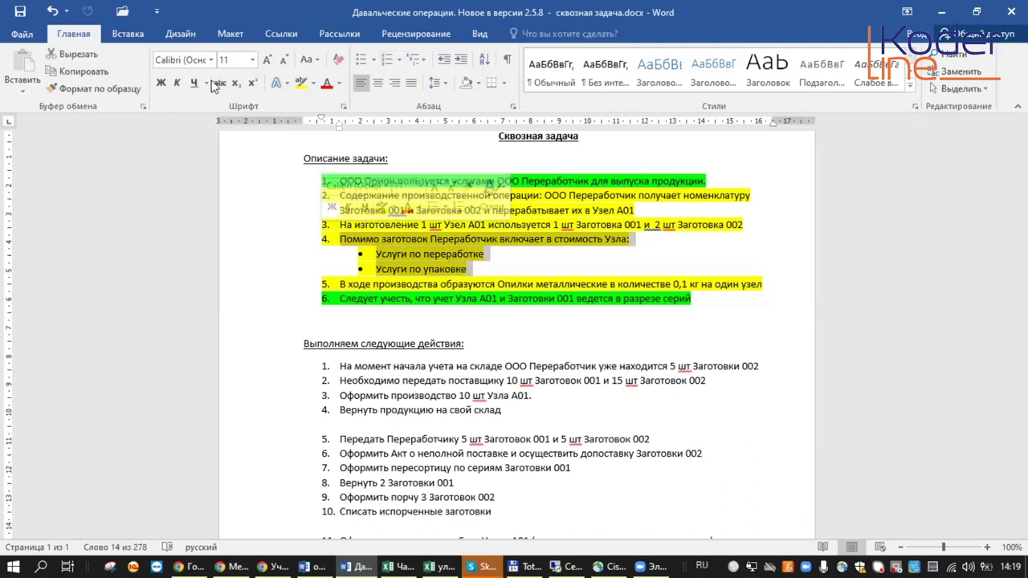
left_click(314, 84)
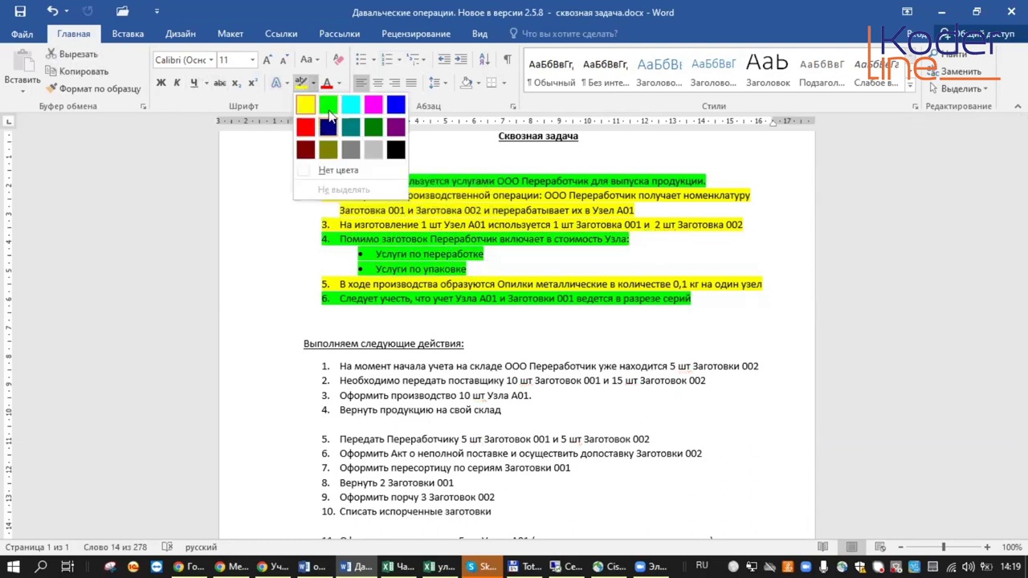
left_click(306, 102)
- Highlight items 2, 3 and 5 of the task description in green
left_click_drag(764, 222, 327, 195)
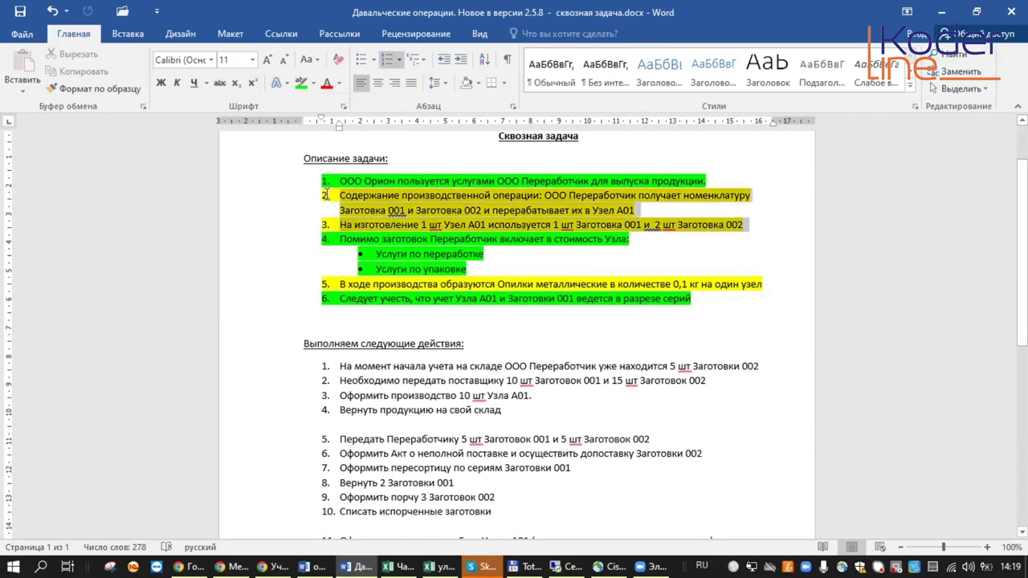
left_click(302, 82)
left_click(415, 272)
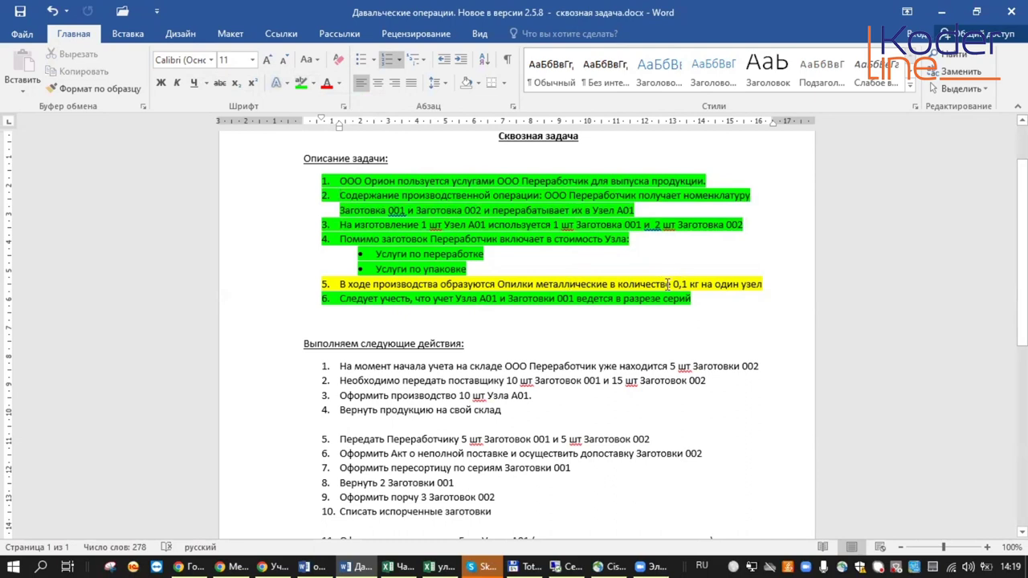
left_click_drag(764, 284, 336, 285)
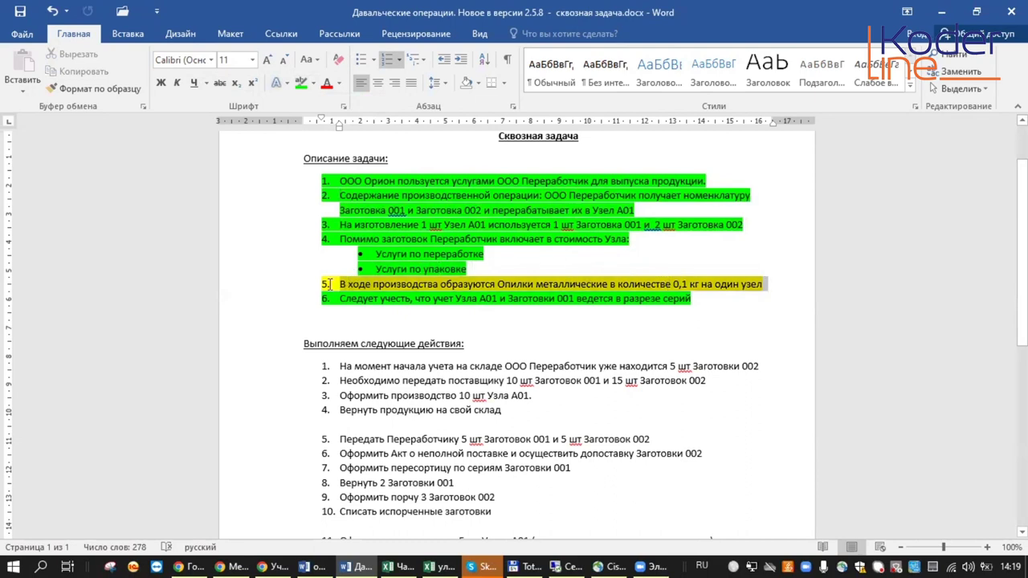
left_click(302, 83)
left_click(510, 258)
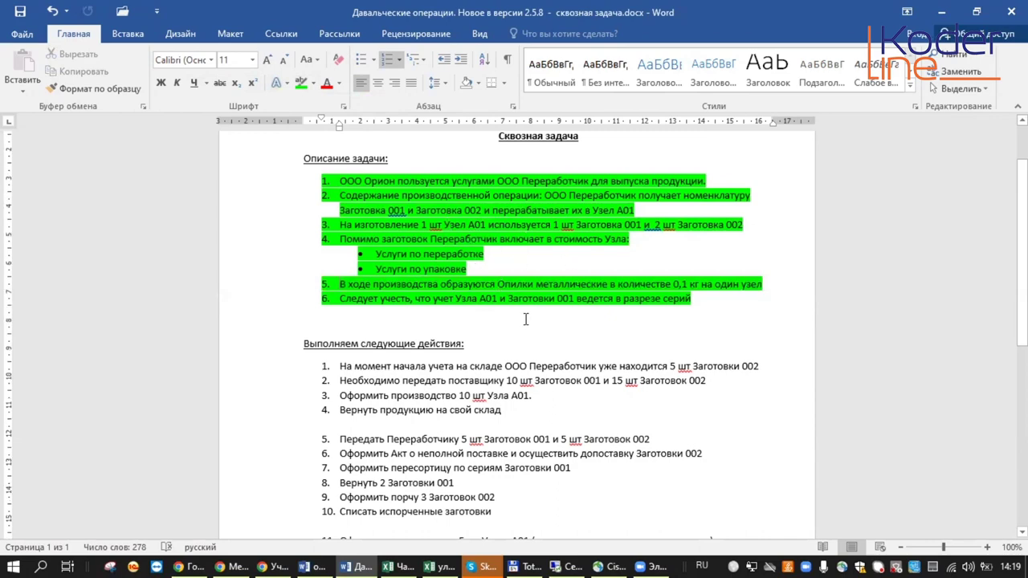
- Select action 1 about the 5 шт Заготовки 002 already in the processor's warehouse to review it
scroll(526, 319, "down", 2)
scroll(526, 319, "down", 1)
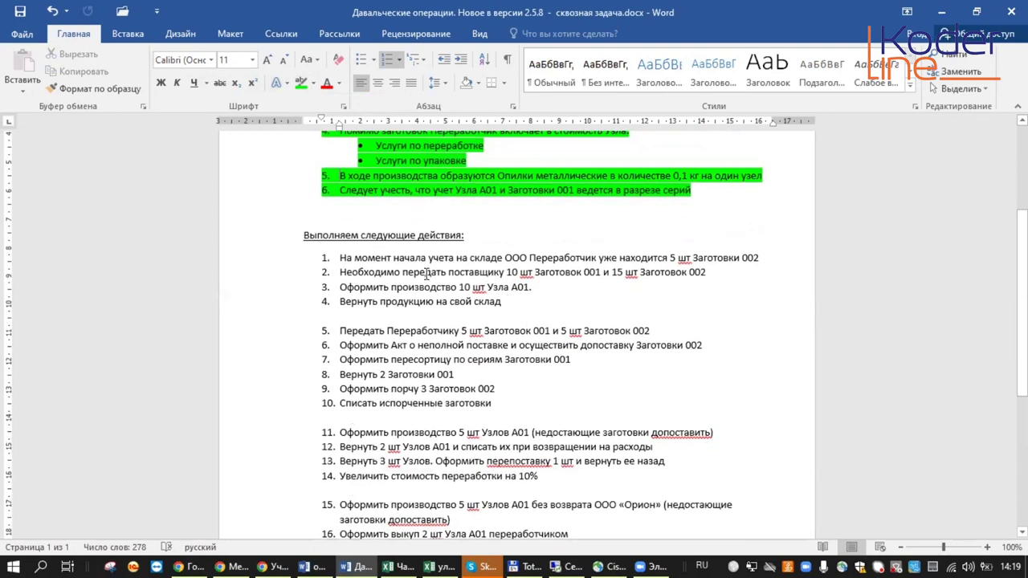
left_click_drag(341, 258, 790, 267)
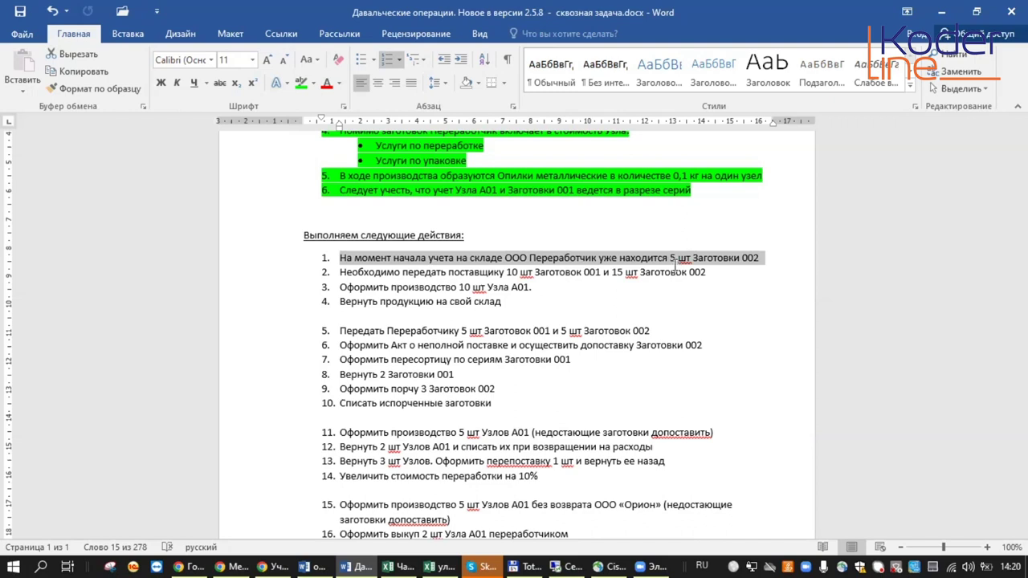
- Switch to 1C:ERP and open the initial balance entry documents from the initial data setup section
left_click(594, 564)
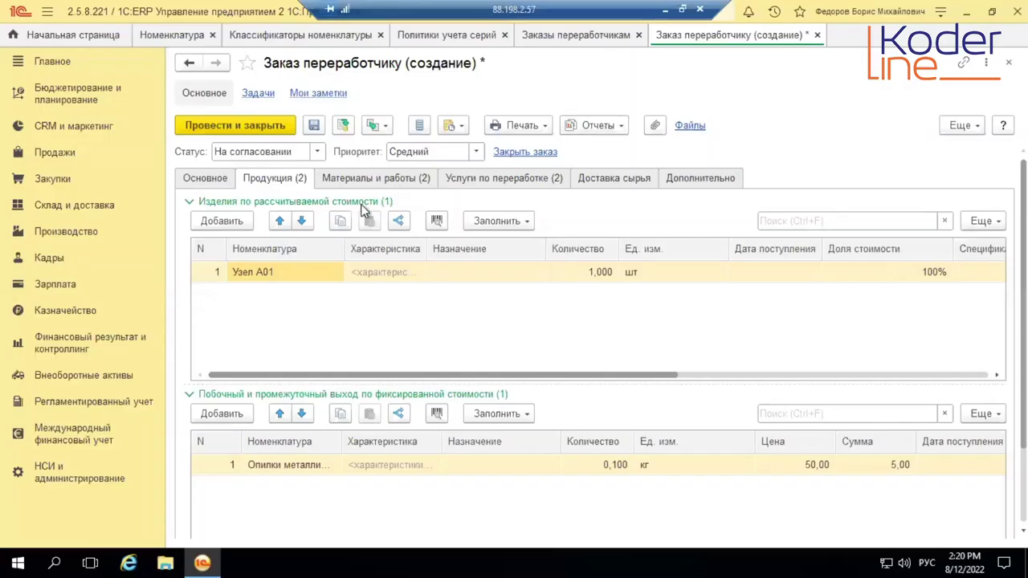
left_click(25, 506)
left_click(271, 127)
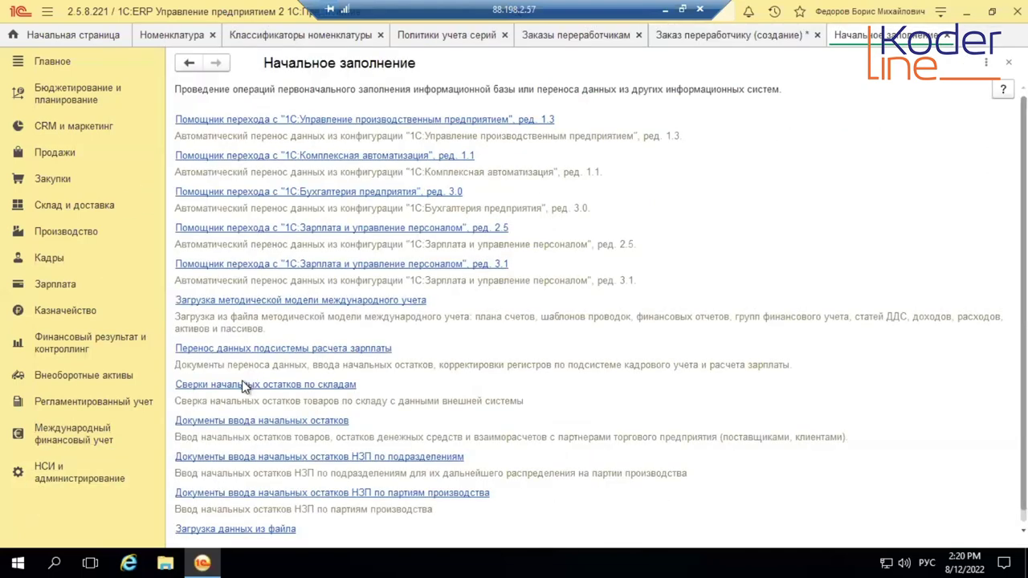
scroll(265, 390, "down", 1)
left_click(296, 409)
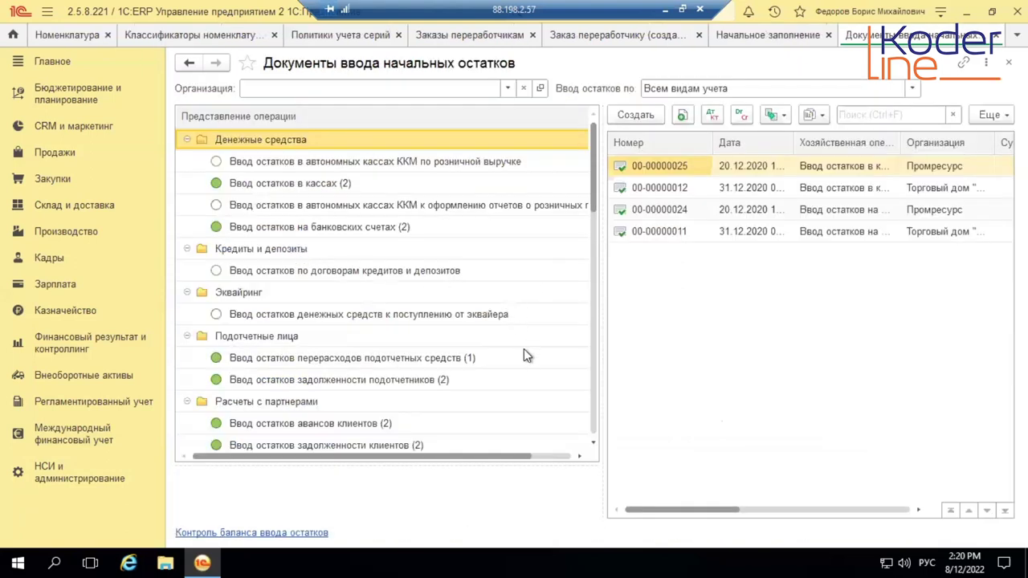
- Create a new initial balance document for the operation Ввод остатков материалов переданных переработчикам
scroll(524, 356, "down", 5)
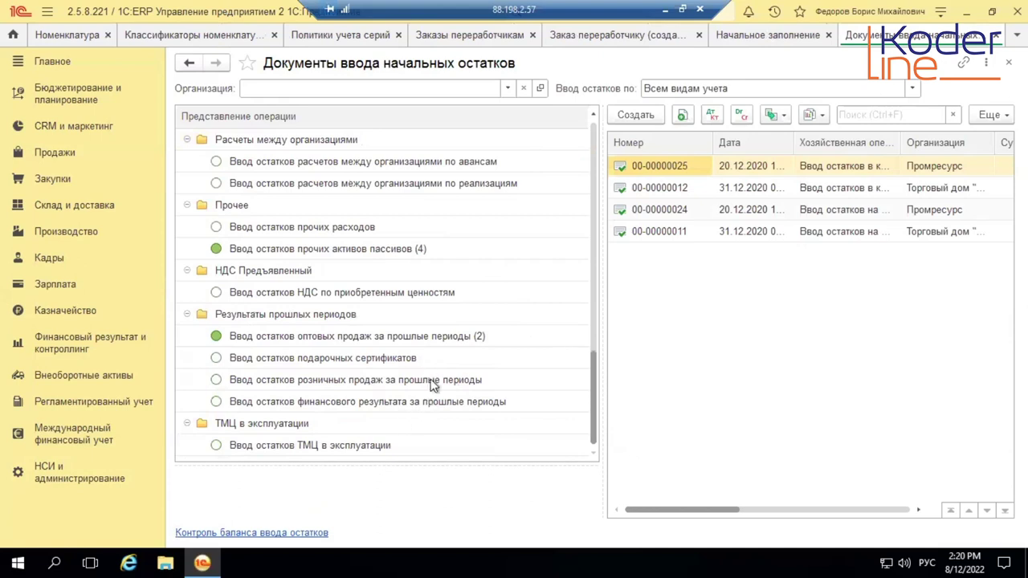
scroll(431, 385, "up", 1)
scroll(432, 386, "up", 1)
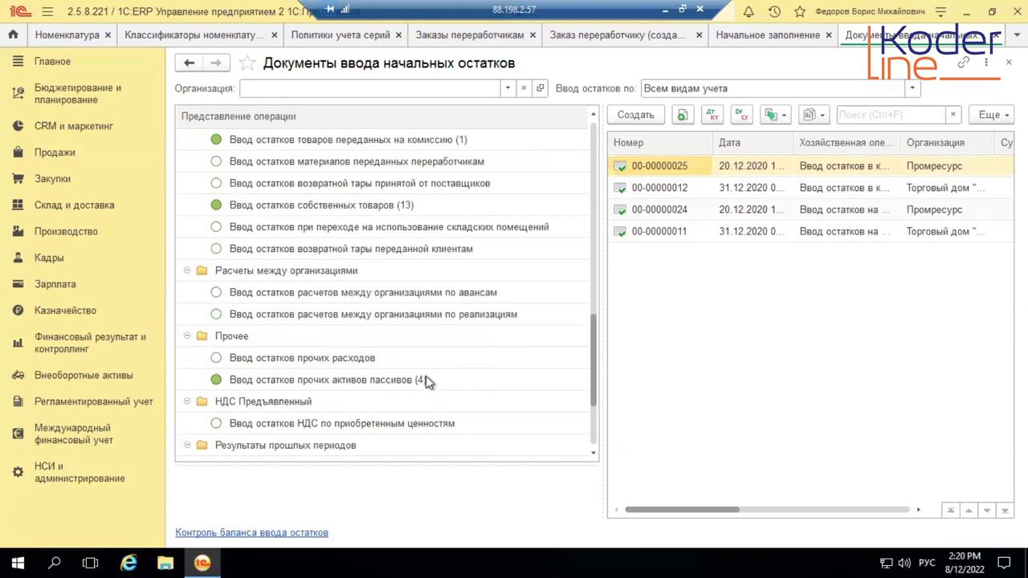
scroll(425, 380, "up", 1)
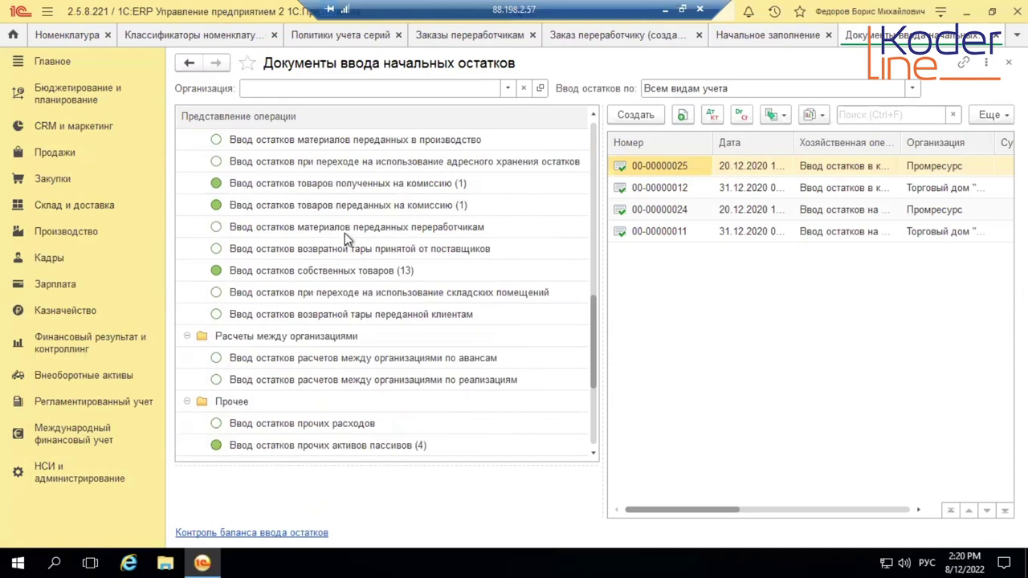
left_click(316, 229)
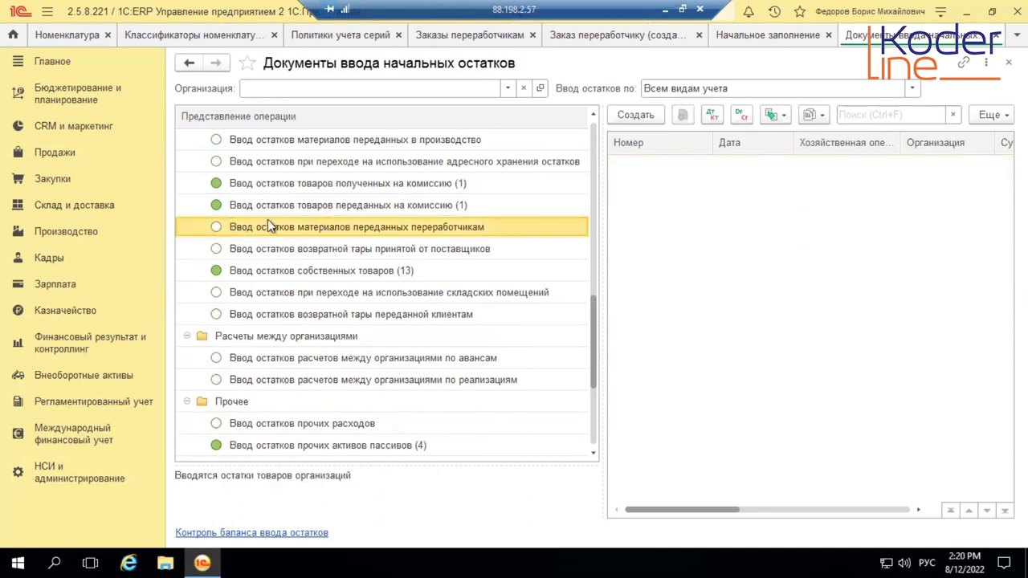
left_click(635, 115)
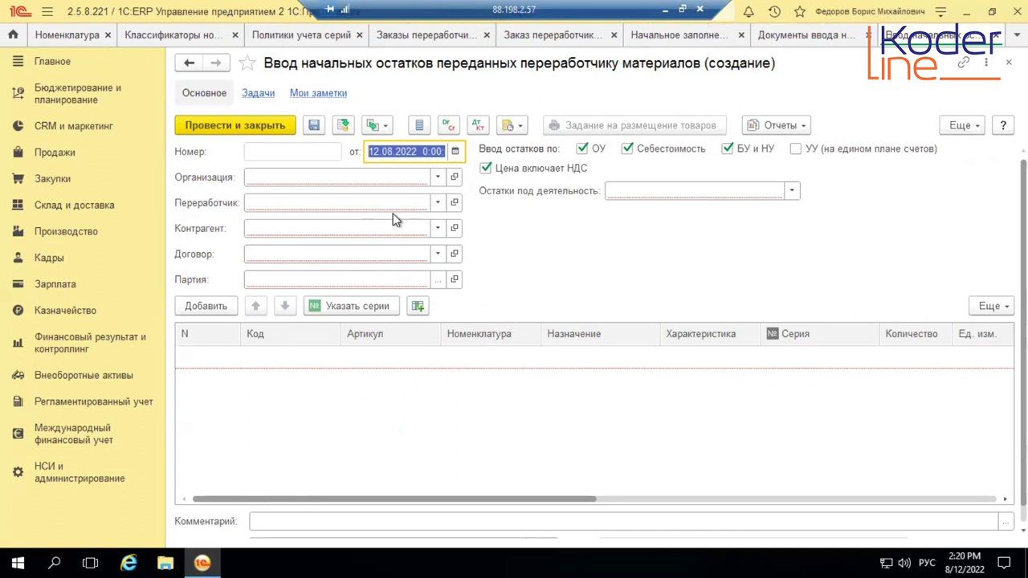
- Set the balance document's organization to Орион and its processor to _Переработчик
left_click(437, 177)
left_click(362, 230)
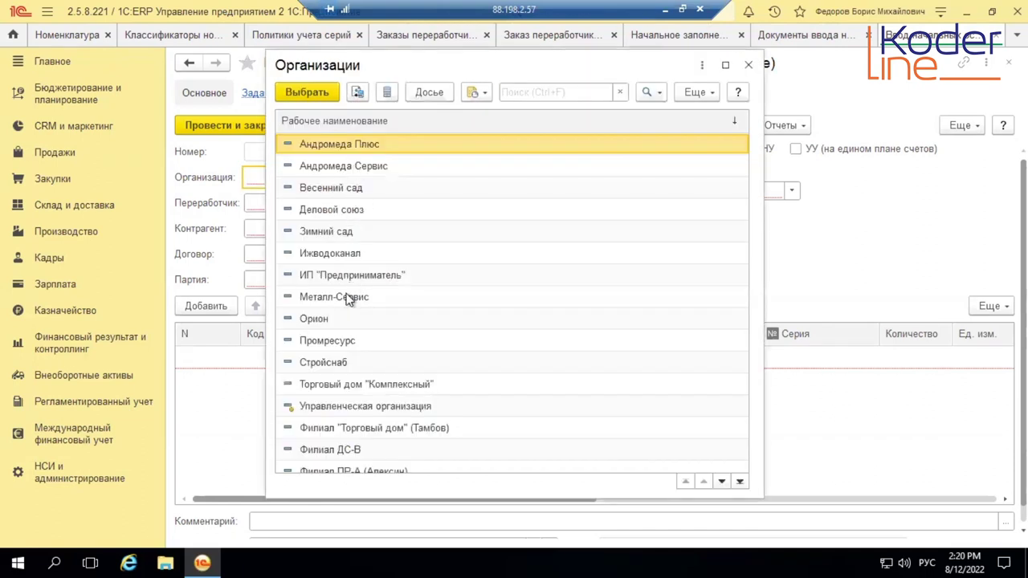
scroll(348, 299, "down", 2)
left_click(308, 273)
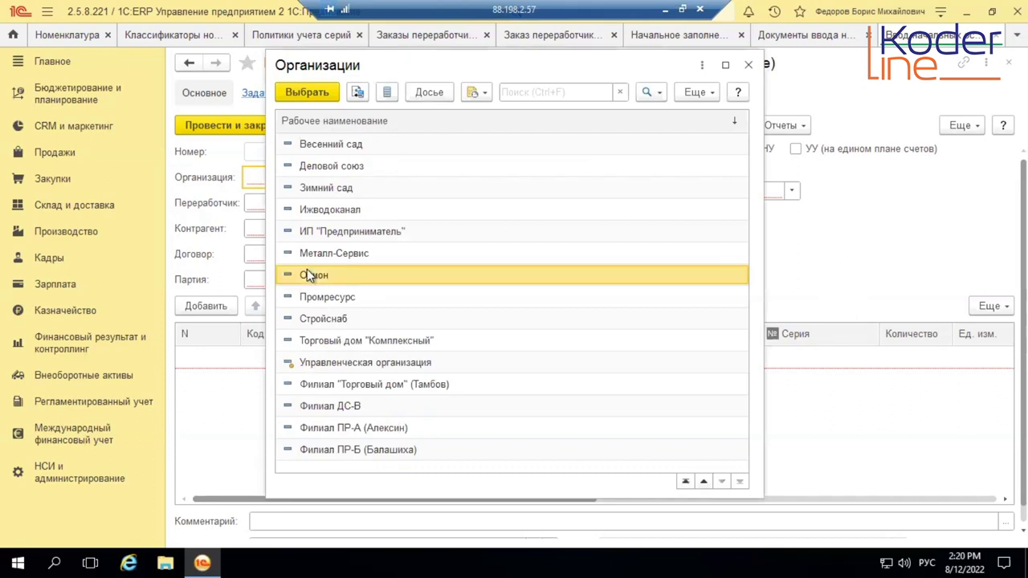
double_click(308, 273)
left_click(438, 202)
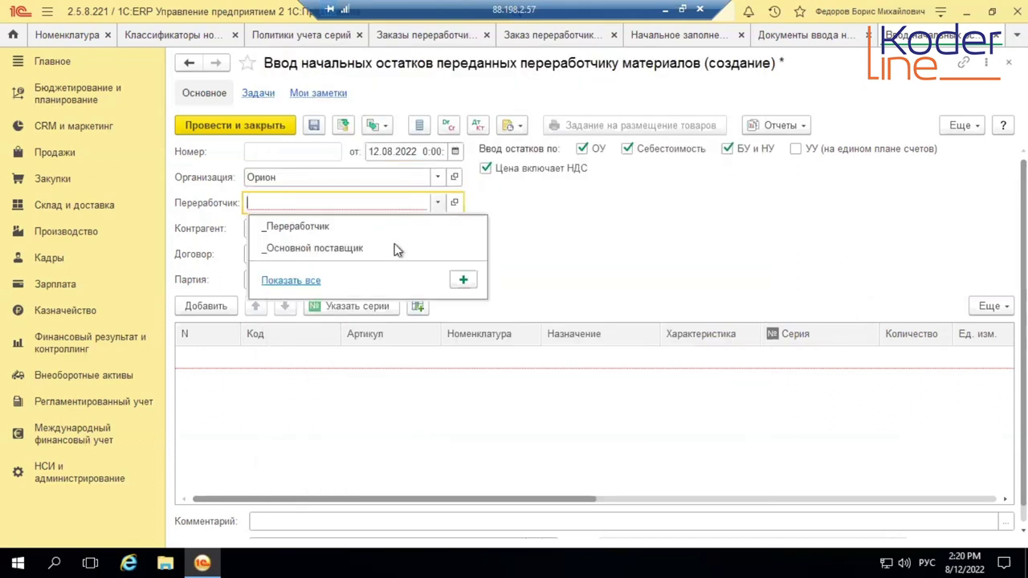
left_click(326, 230)
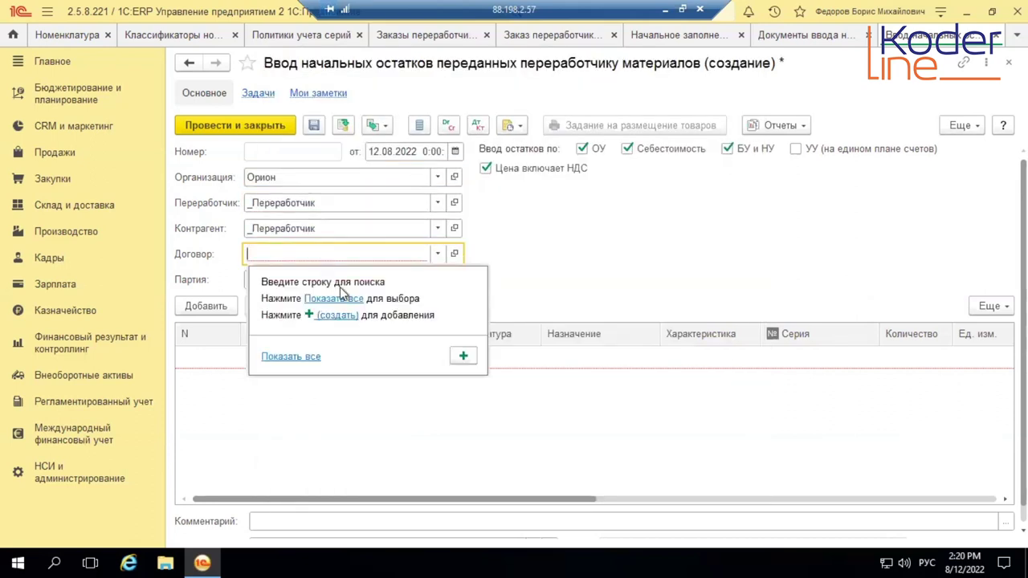
left_click(337, 298)
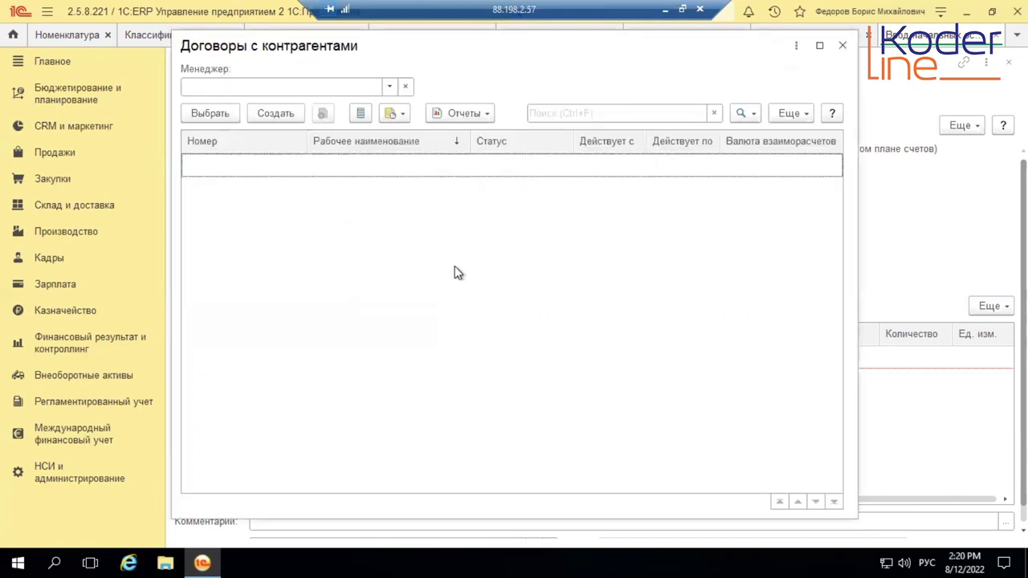
left_click(277, 115)
left_click(398, 202)
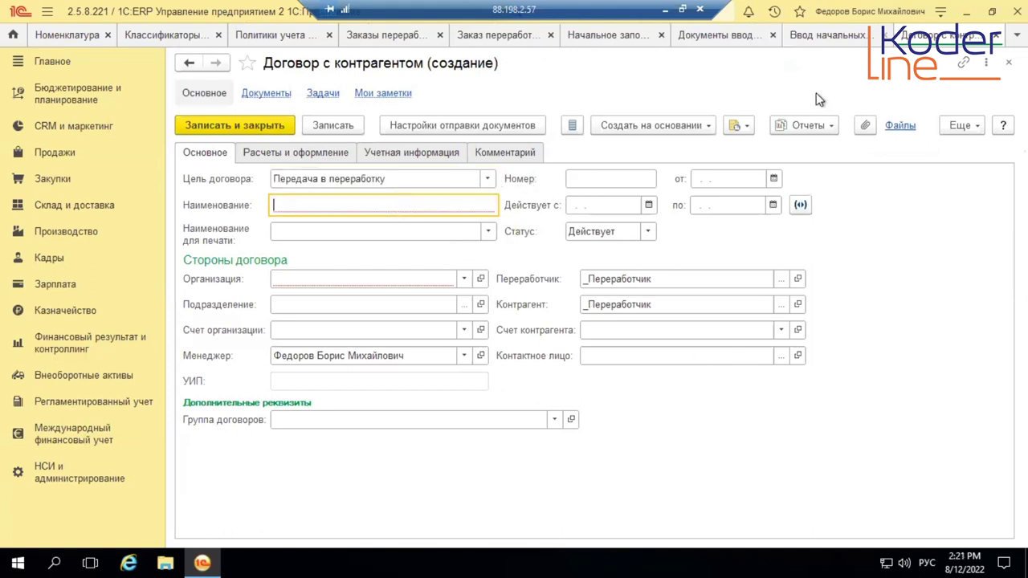
left_click(1009, 62)
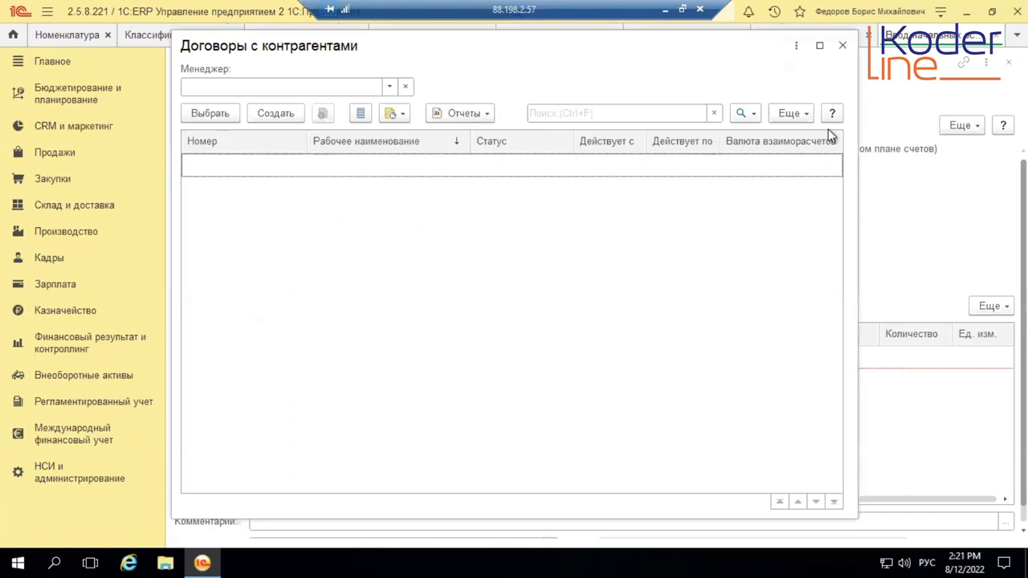
left_click(843, 46)
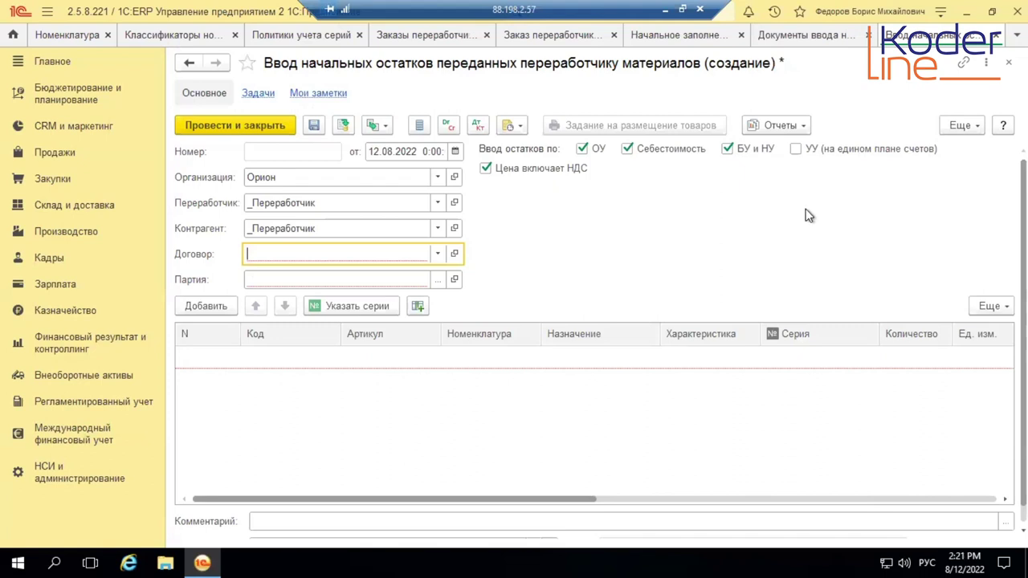
scroll(747, 272, "down", 1)
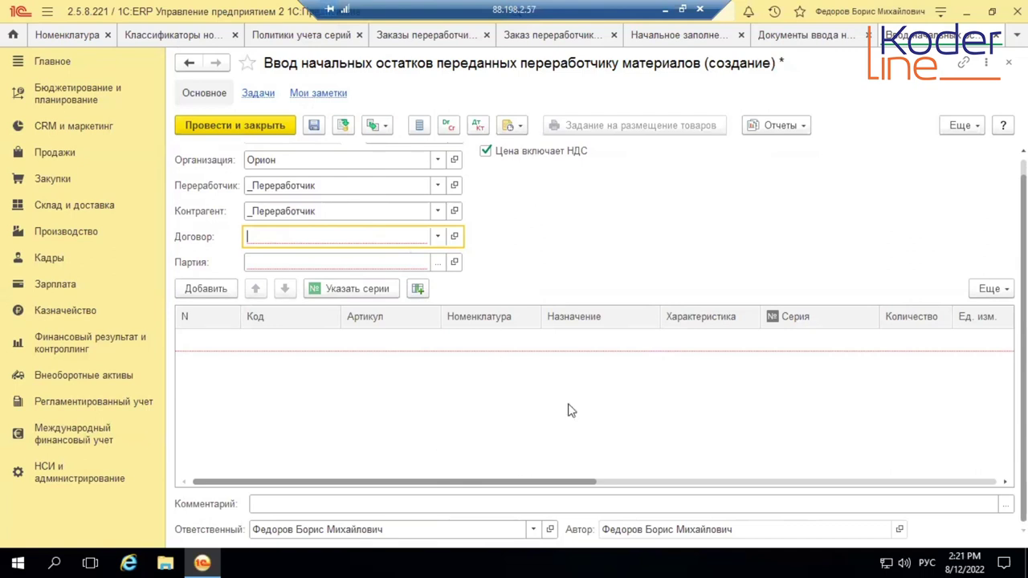
left_click(486, 151)
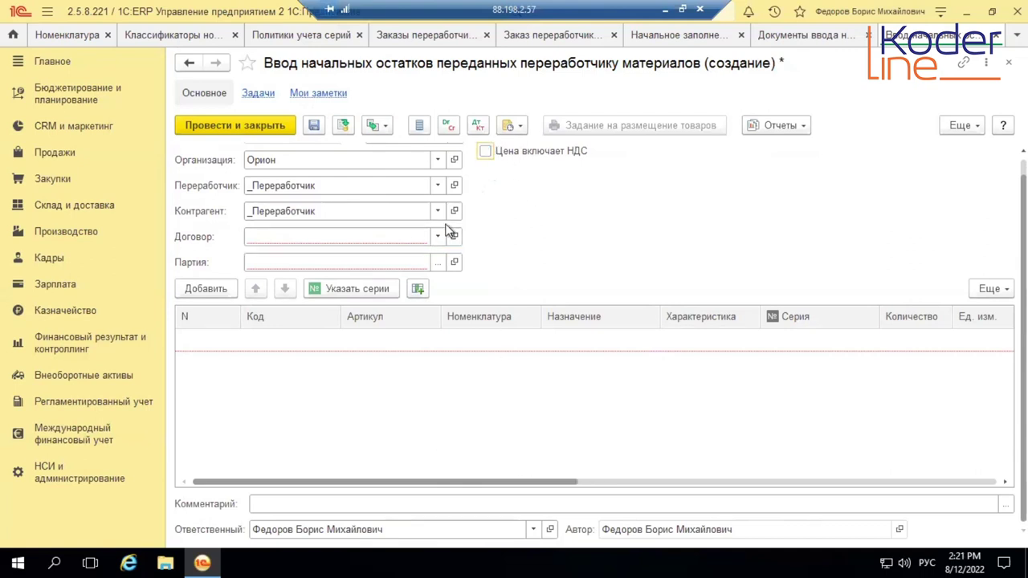
left_click(436, 235)
left_click(341, 283)
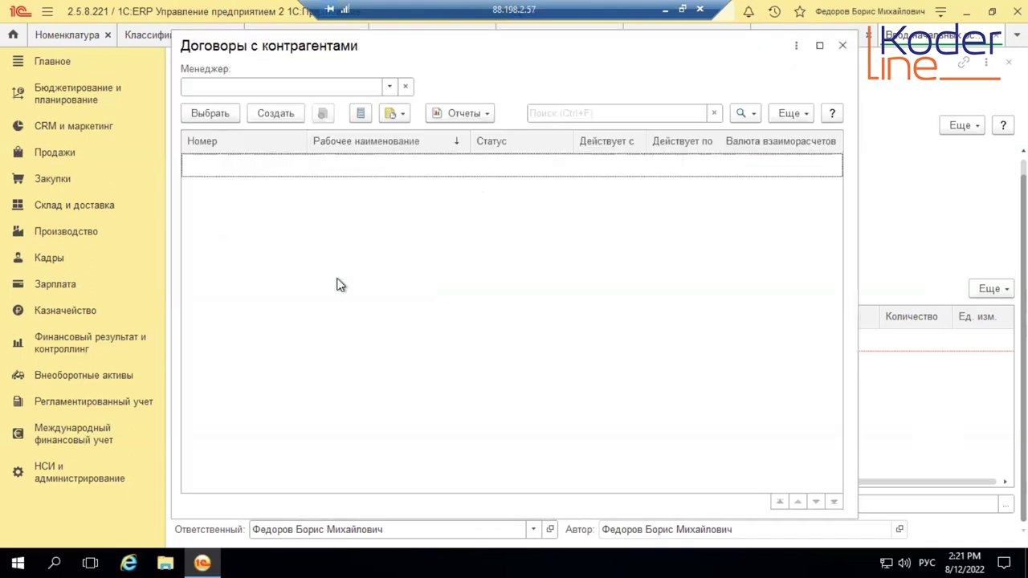
left_click(843, 45)
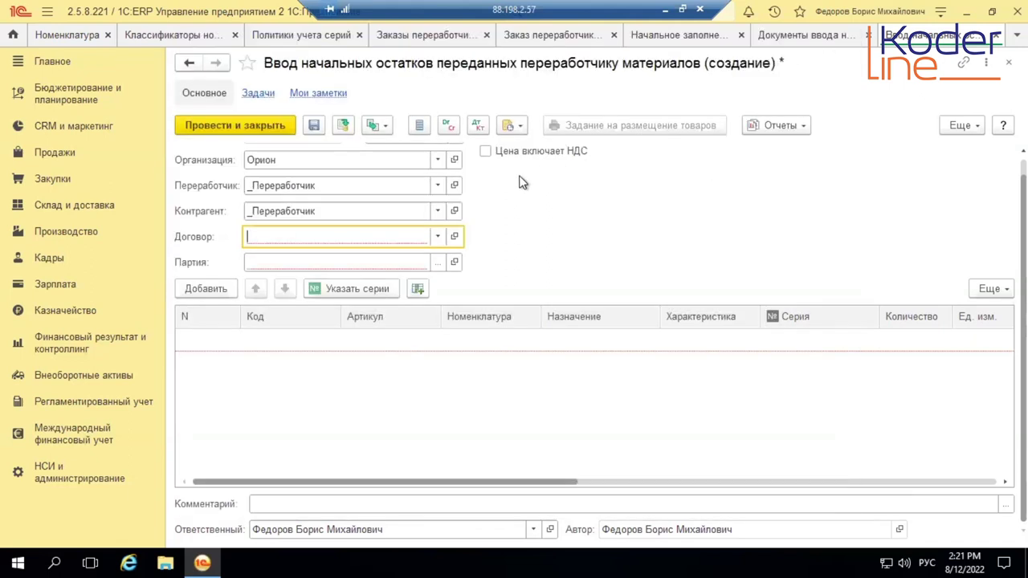
left_click(486, 151)
- Create a new contract for the balance document, name it Передача в переработку like its purpose, and set its organization to Орион
left_click(436, 236)
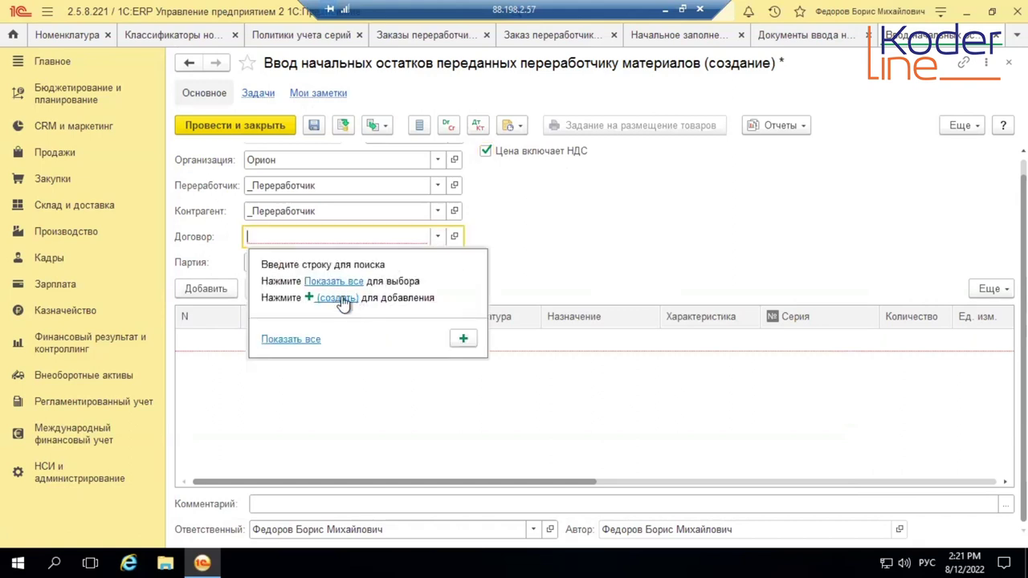
left_click(342, 299)
left_click(372, 212)
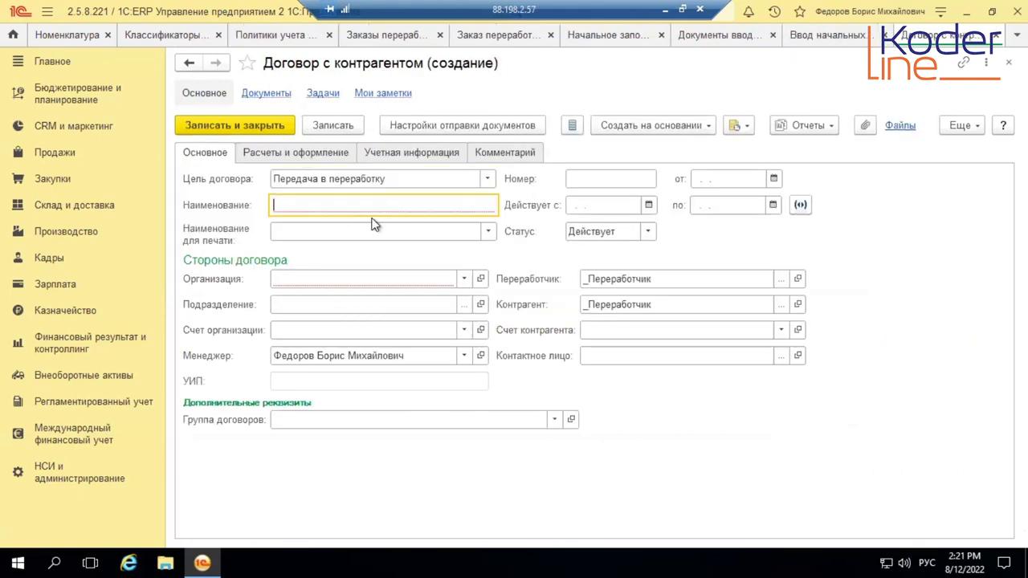
left_click(375, 189)
key("ctrl+c")
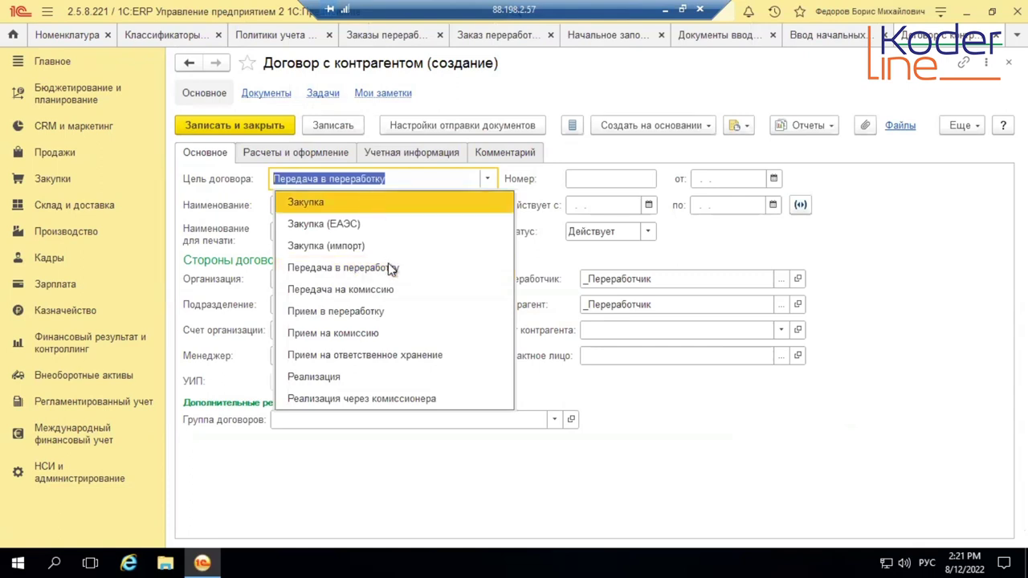
left_click(384, 178)
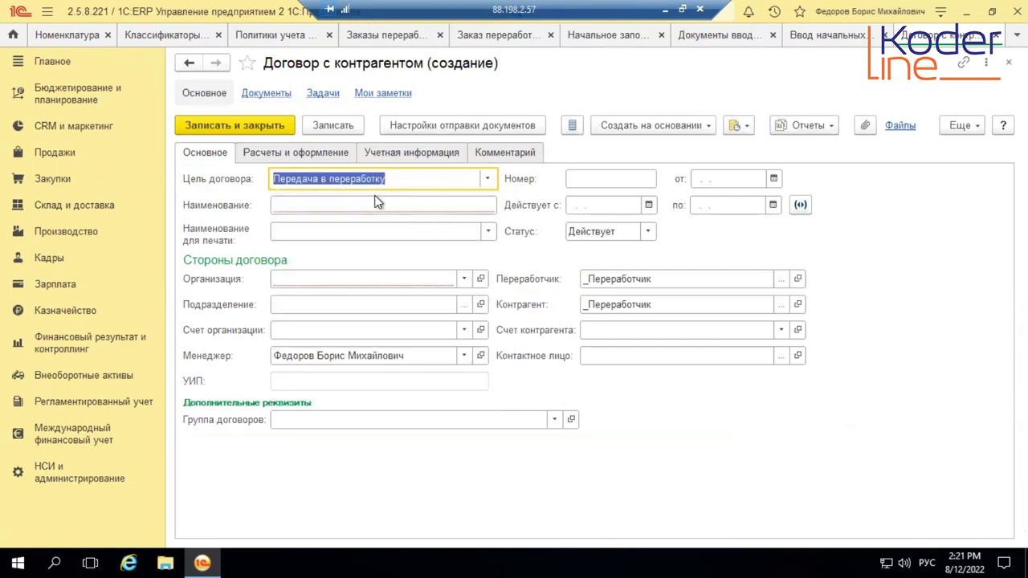
left_click(370, 202)
key("ctrl+v")
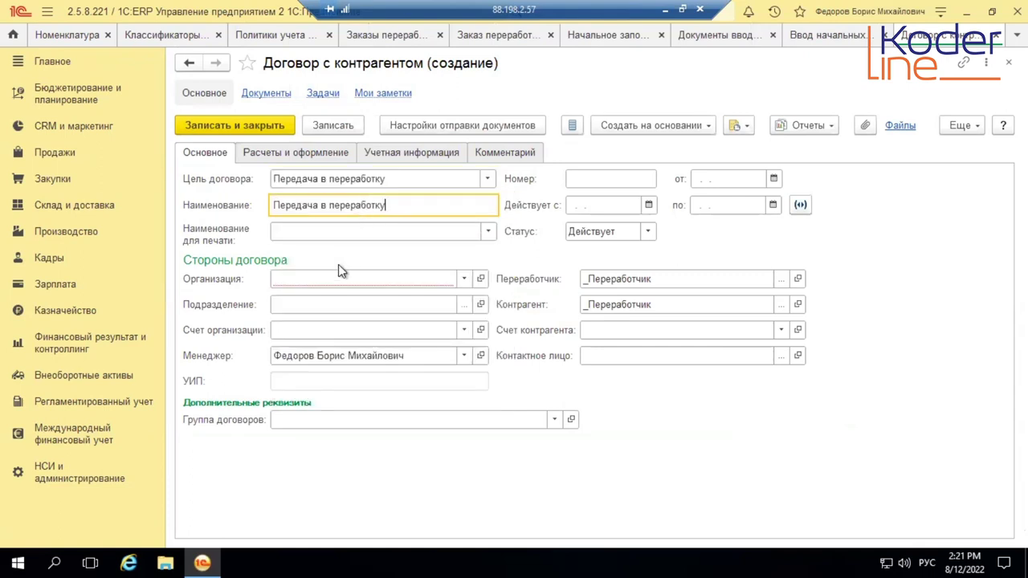
left_click(325, 282)
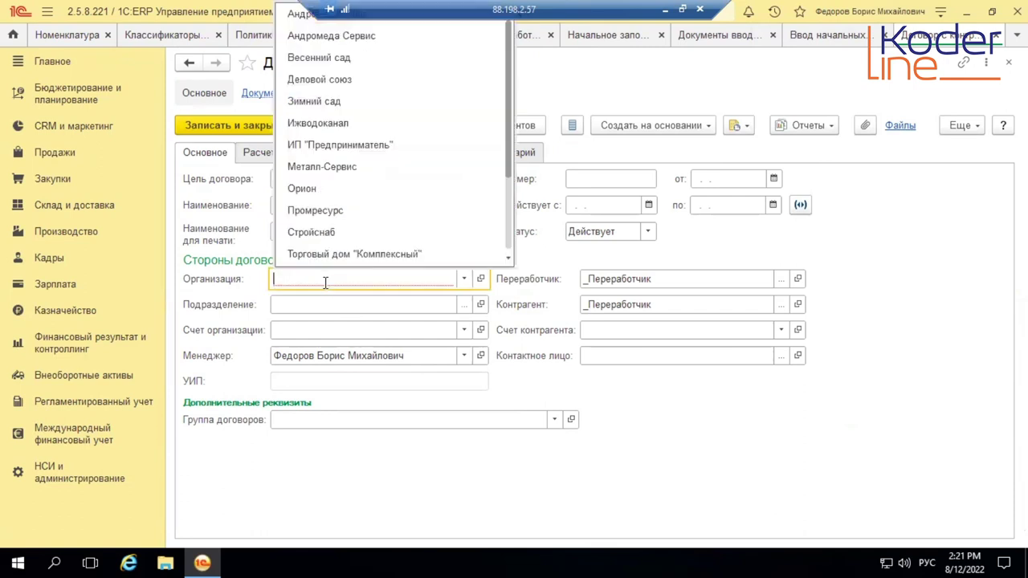
left_click(321, 193)
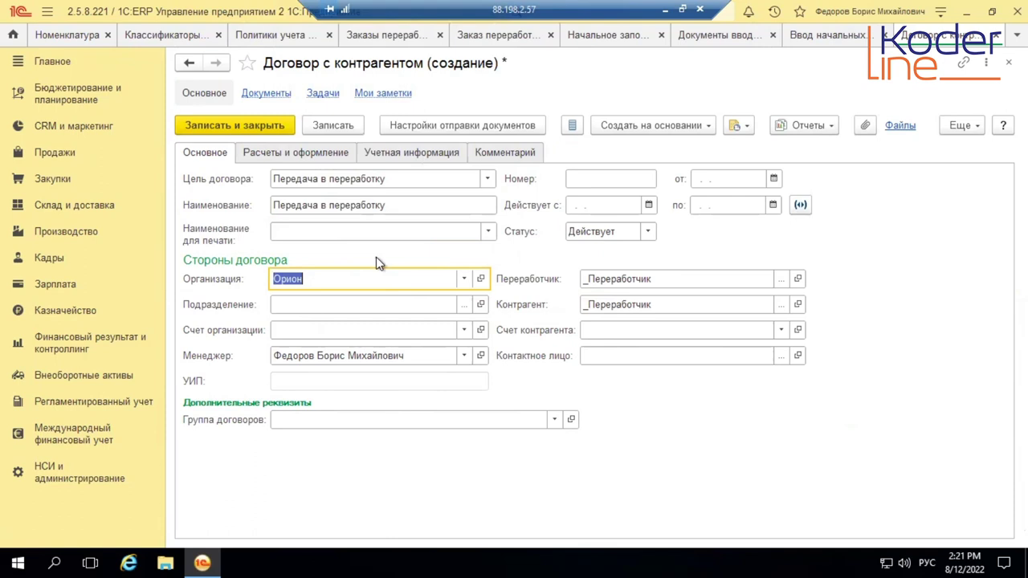
- Review the new contract's comment, accounting and settlement details, leave its currency as USD, and save the contract
left_click(414, 152)
left_click(492, 153)
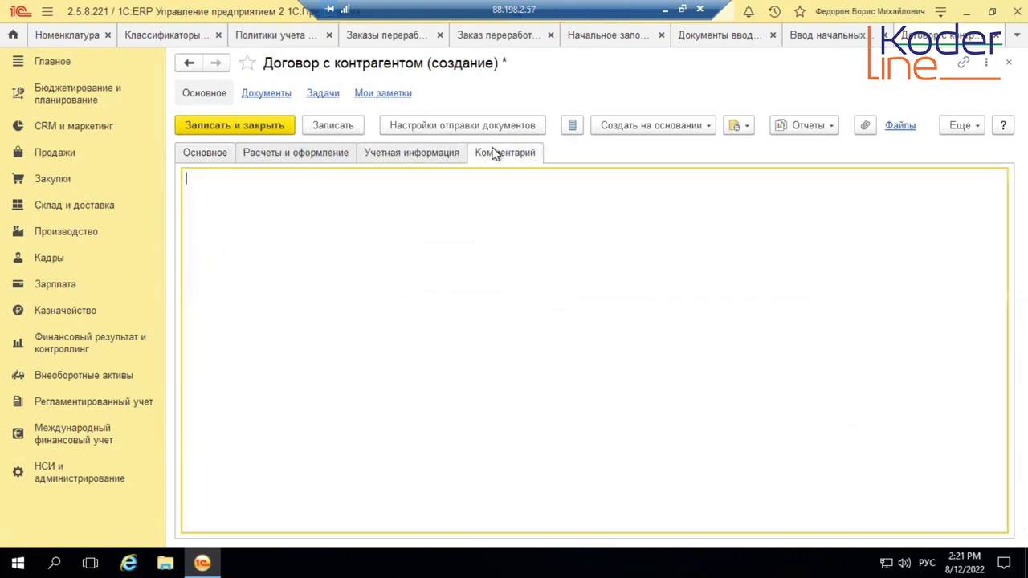
left_click(435, 153)
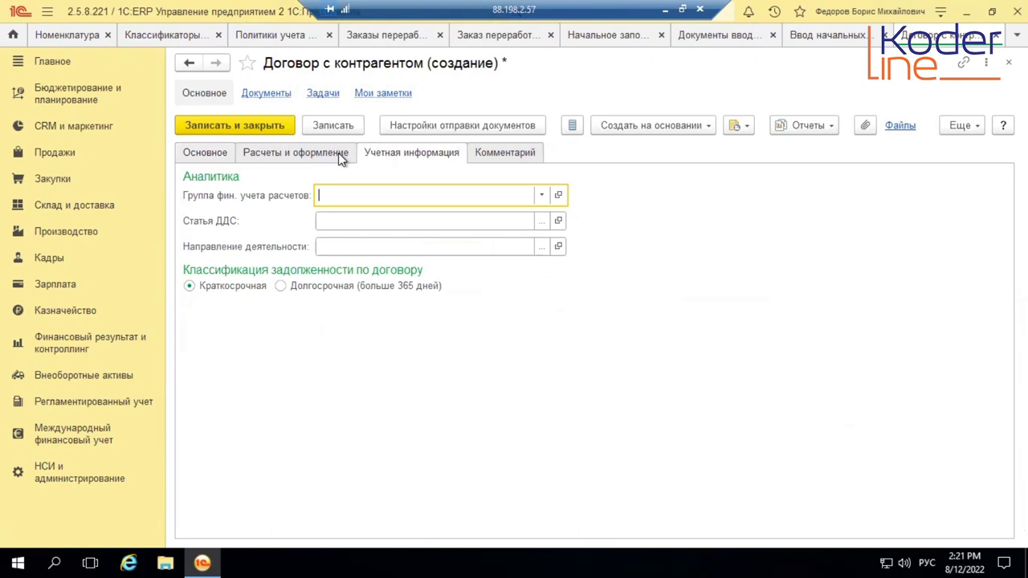
left_click(338, 152)
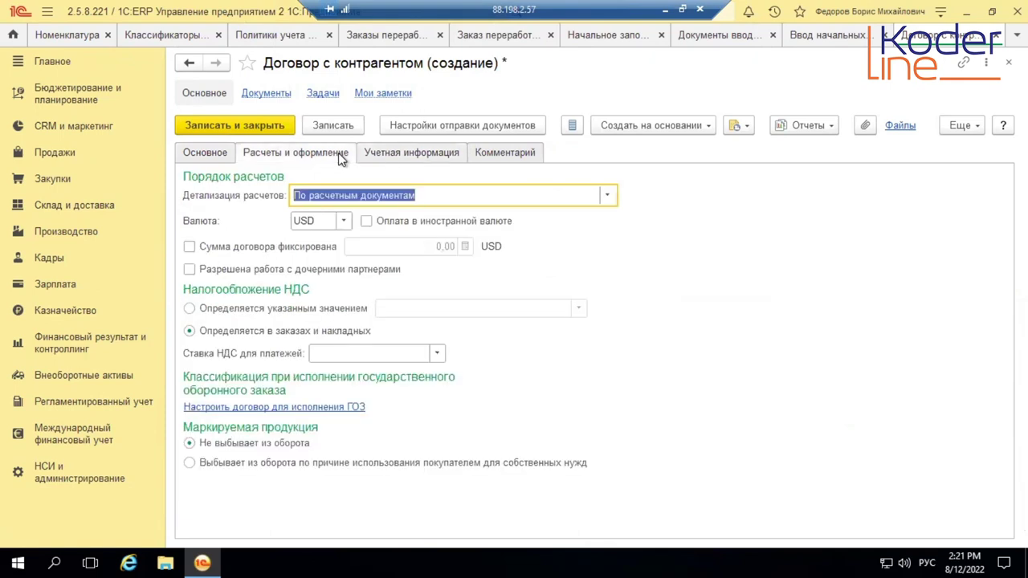
left_click(349, 222)
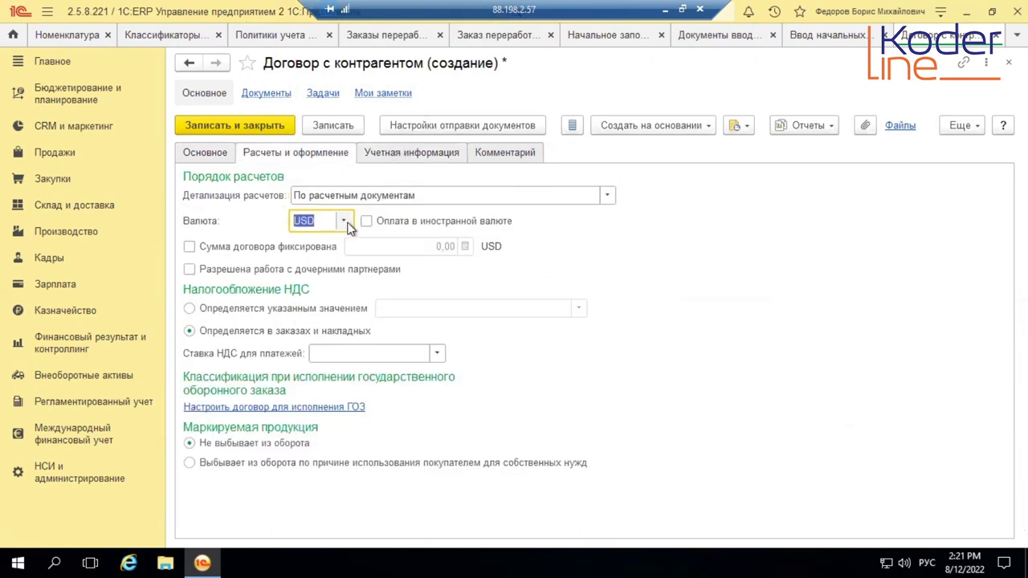
left_click(355, 127)
- Return to the initial balance document and select the contract Передача в переработку in it
left_click(826, 36)
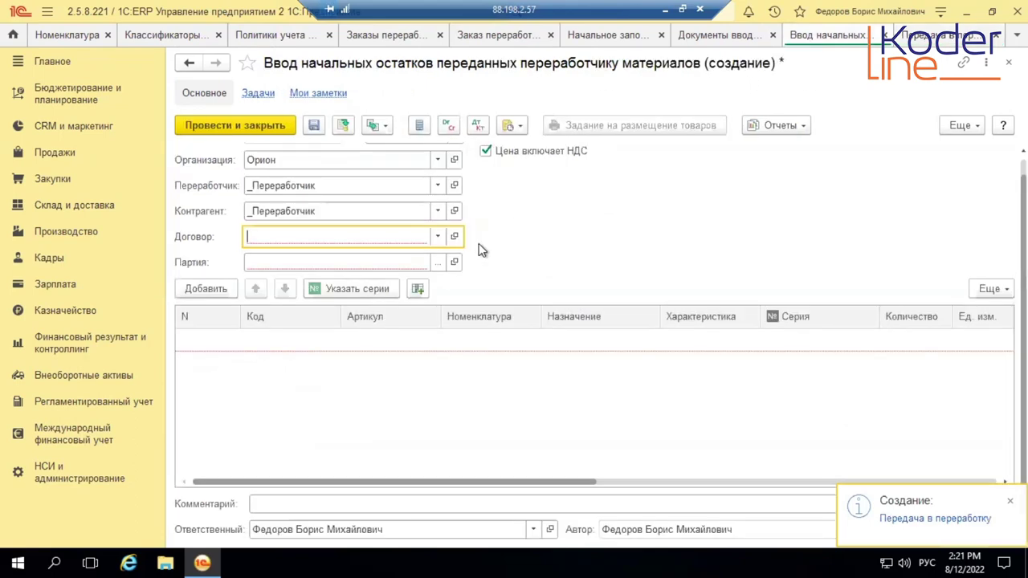
left_click(438, 236)
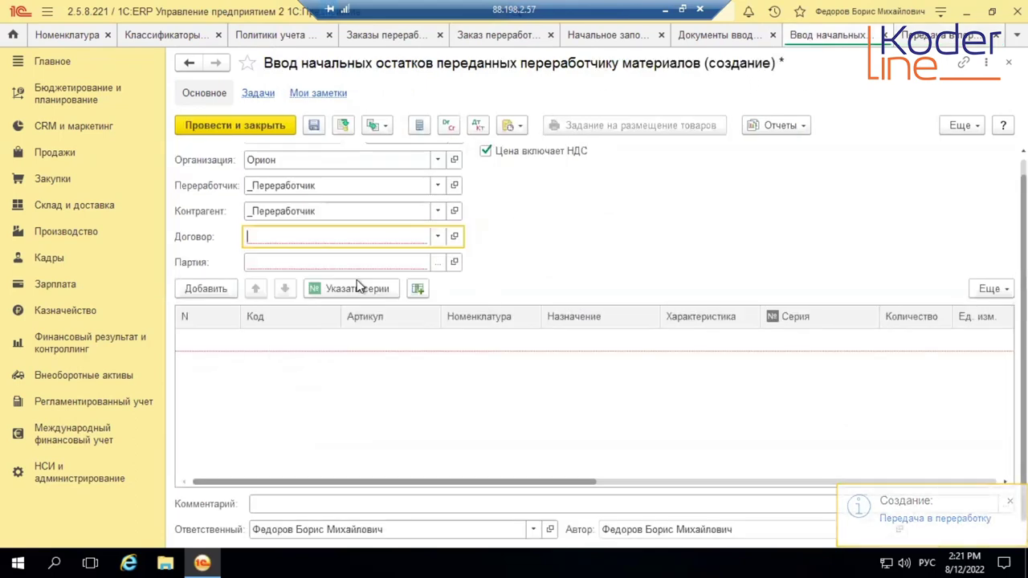
key("F4")
double_click(402, 163)
left_click(404, 159)
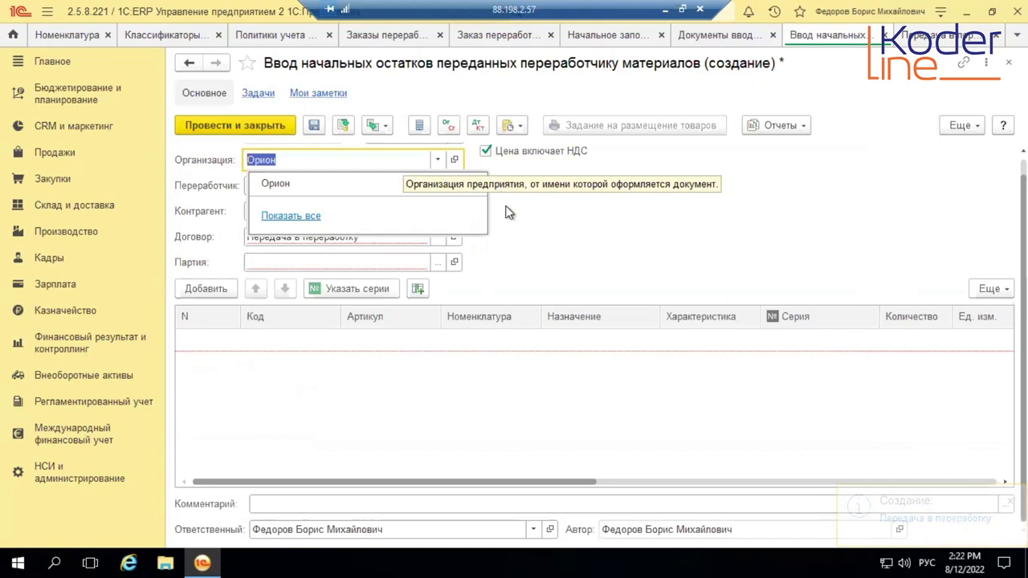
- Create a new Приобретение у поставщика primary document for the batch and set its partner to _Основной поставщик
left_click(434, 262)
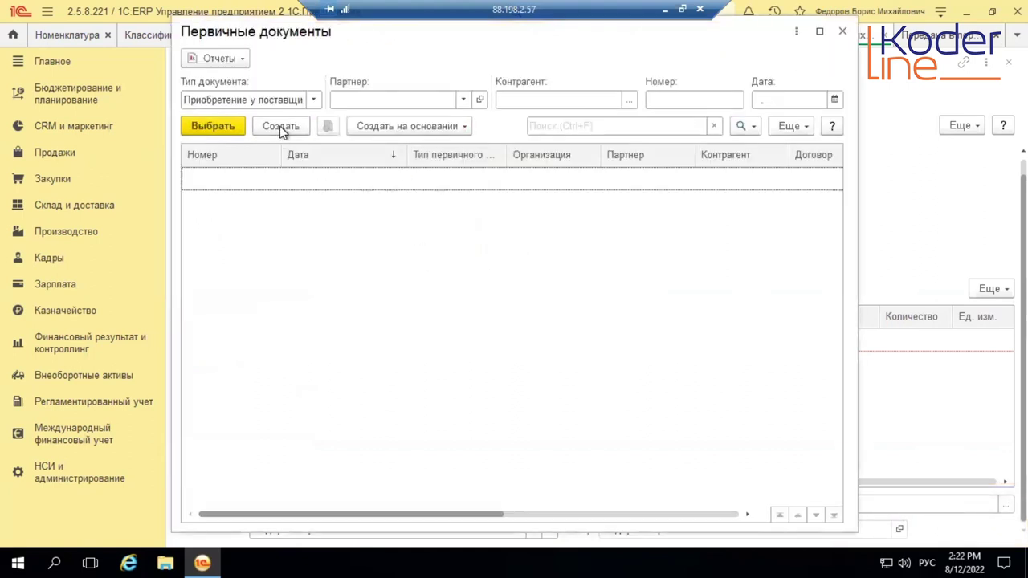
left_click(281, 127)
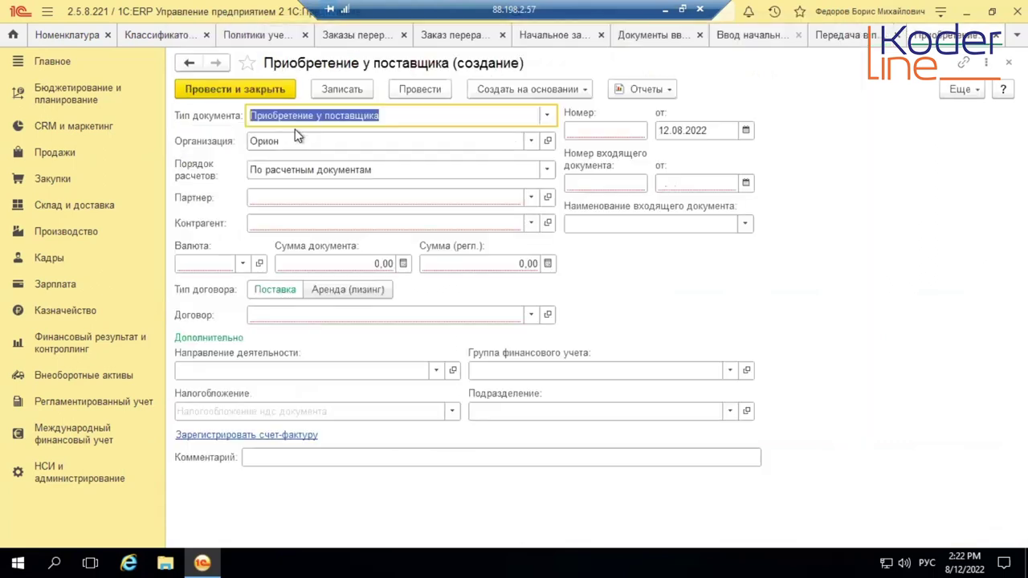
left_click(341, 198)
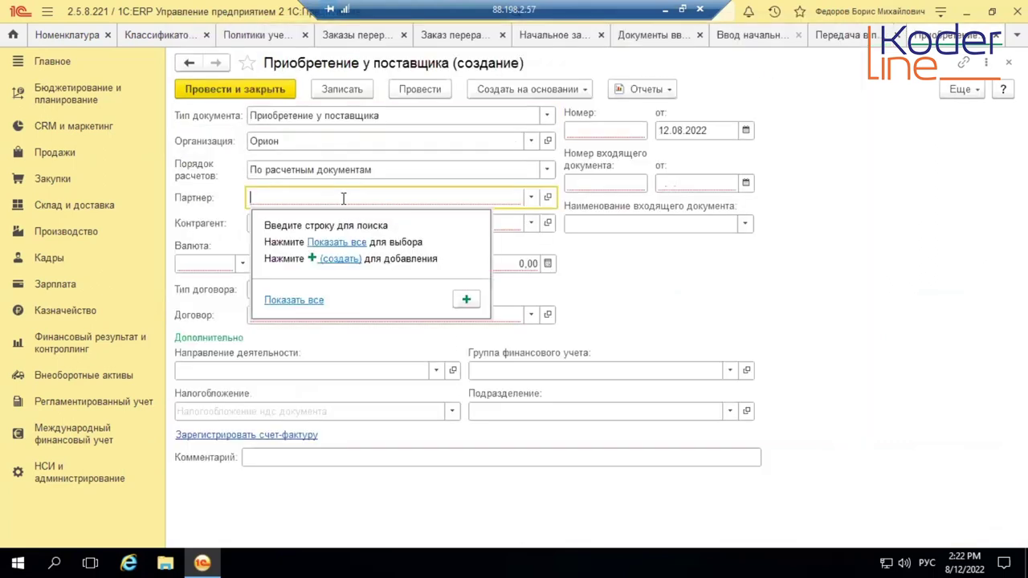
left_click(337, 242)
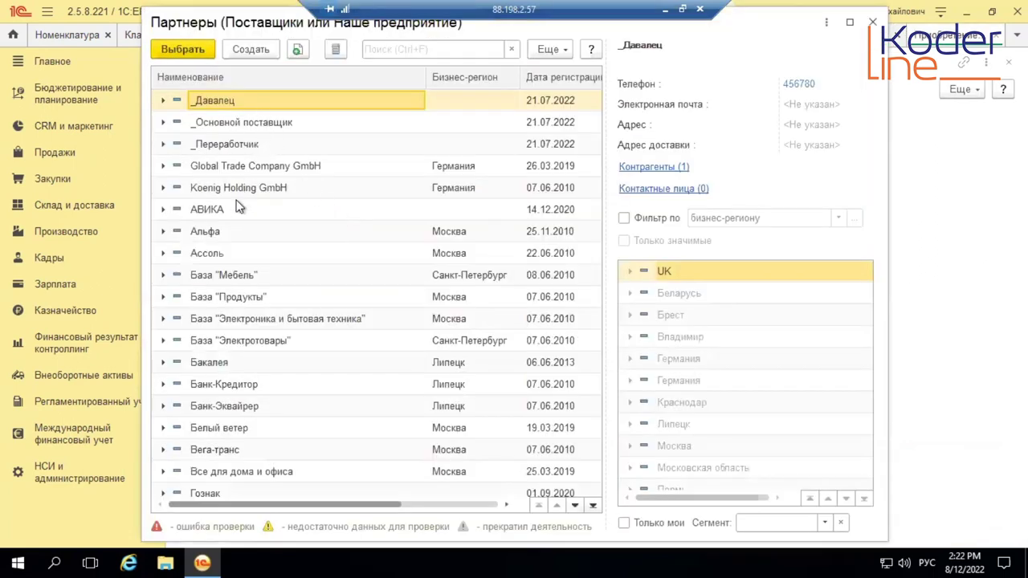
double_click(267, 125)
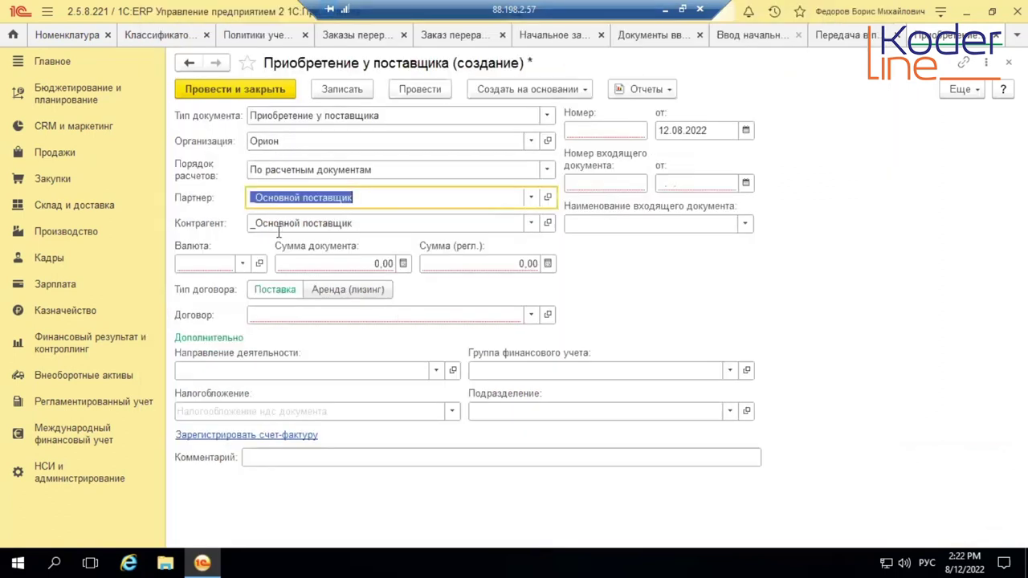
- Set the supplier purchase document's currency to USD and its document amount to 100
left_click(242, 264)
left_click(205, 327)
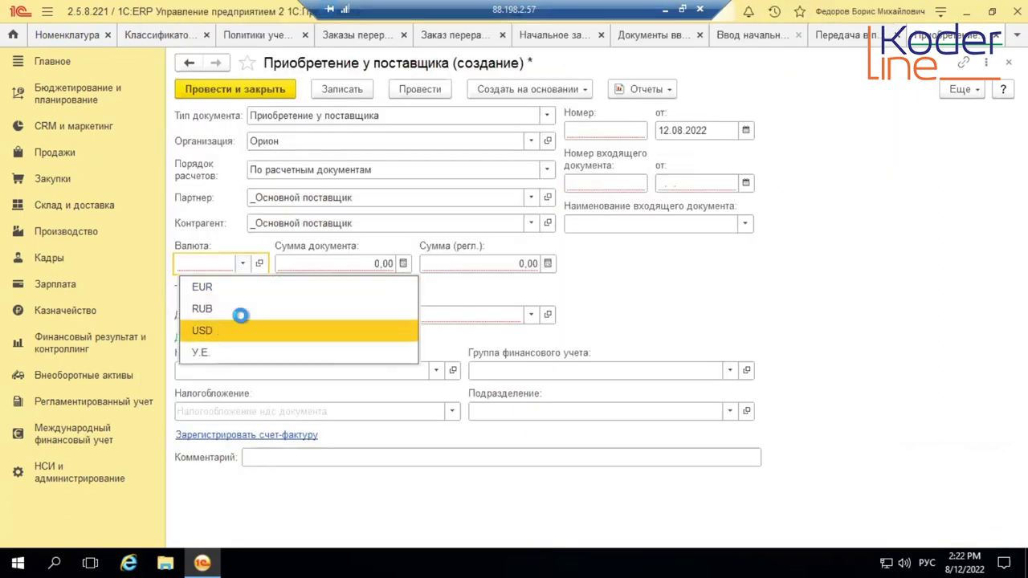
key("Tab")
type("1")
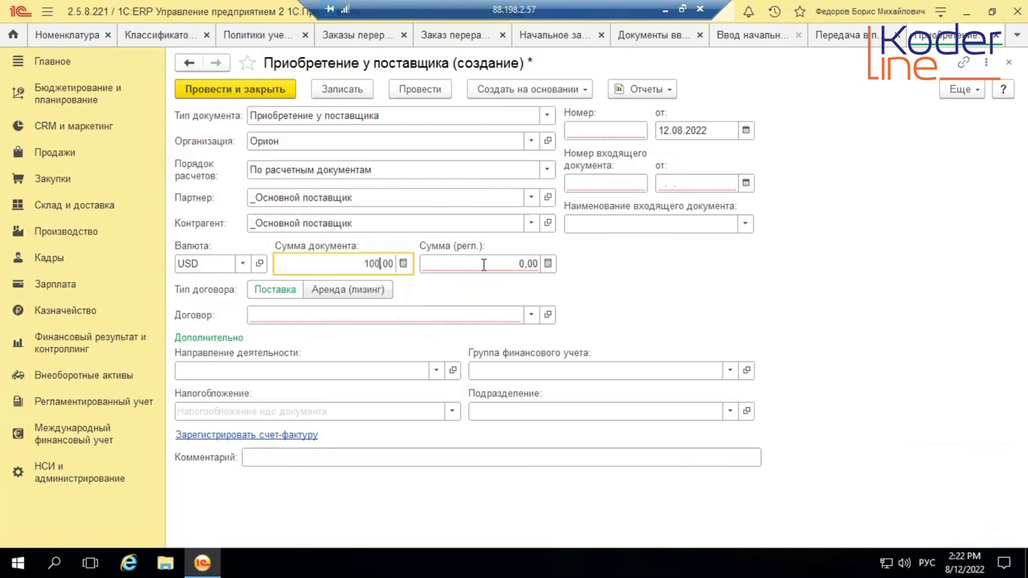
key("Tab")
- Create and save a purchase contract named 1 with the supplier for this document
left_click(361, 316)
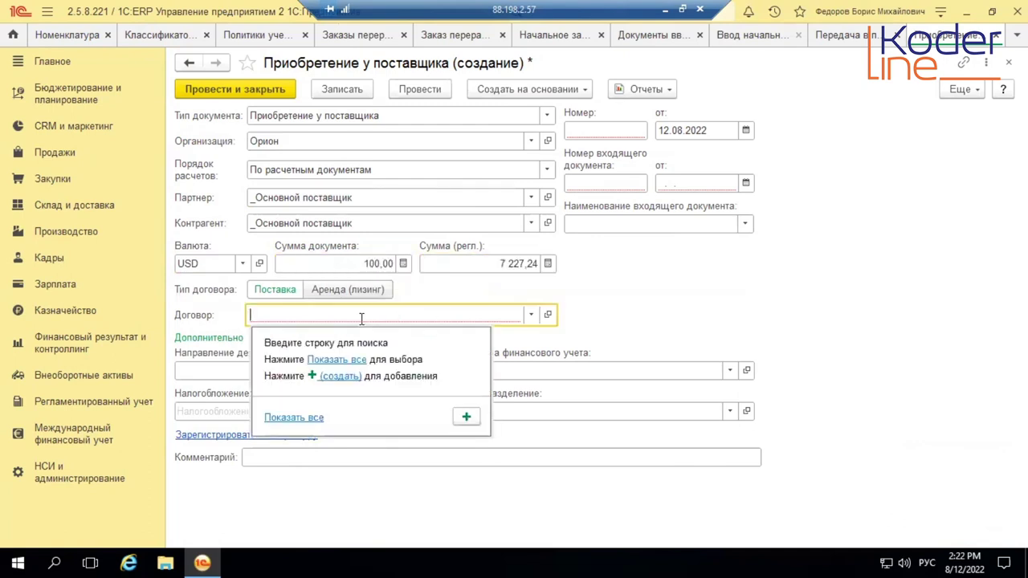
left_click(351, 360)
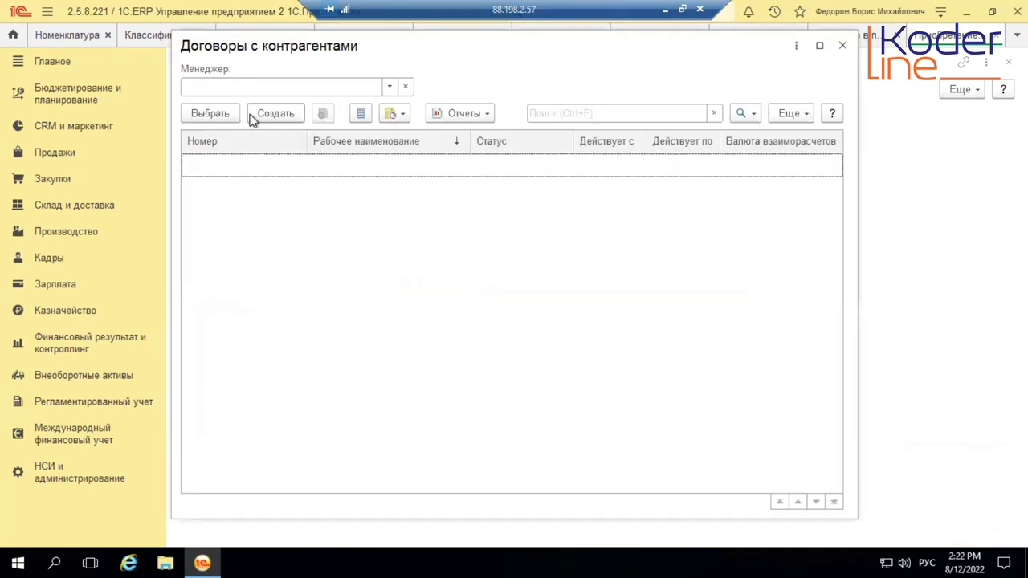
left_click(312, 205)
type("1")
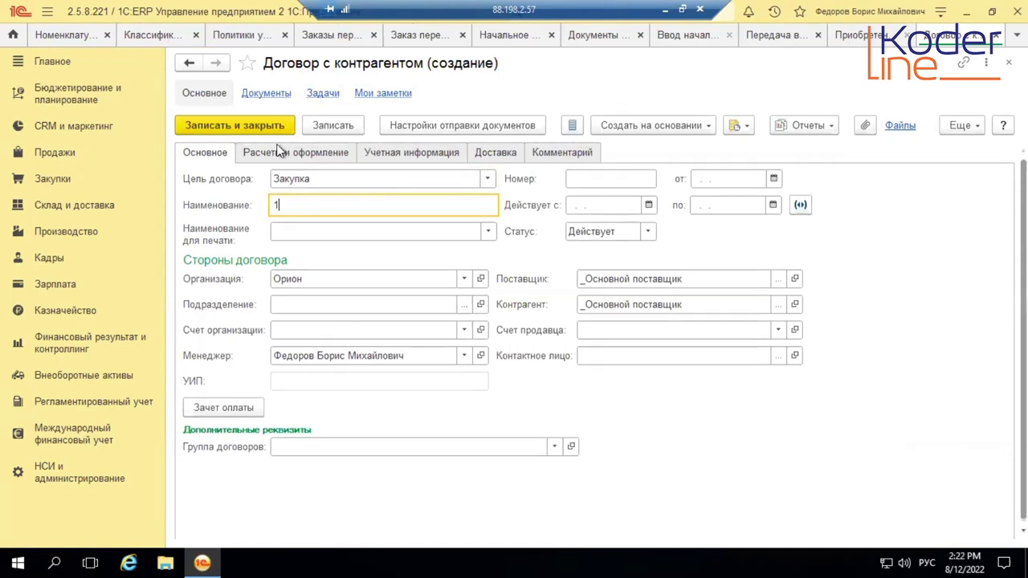
left_click(270, 128)
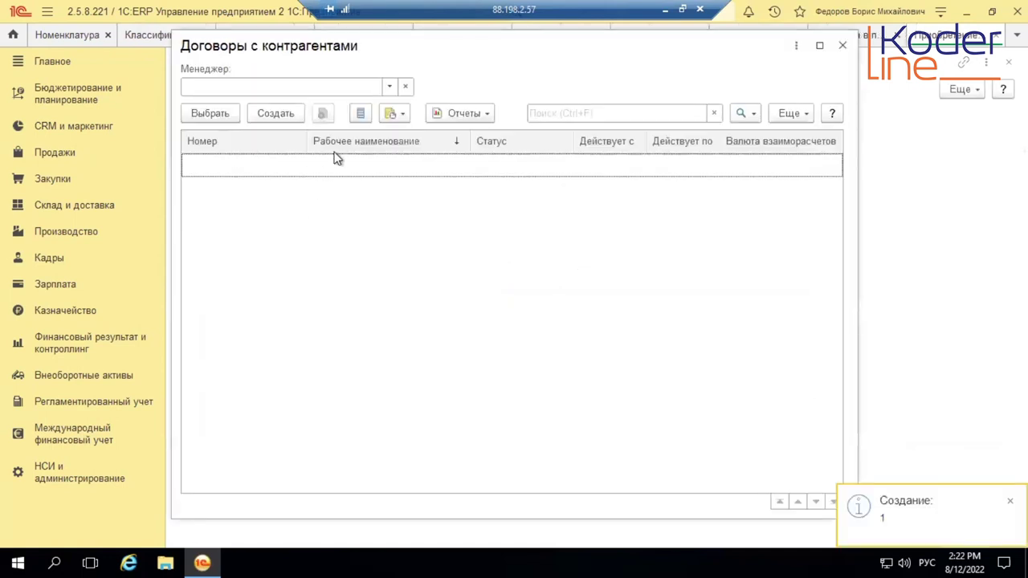
- Create a second purchase contract with the supplier, name it 11, set its currency to RUB, and save it
left_click(275, 113)
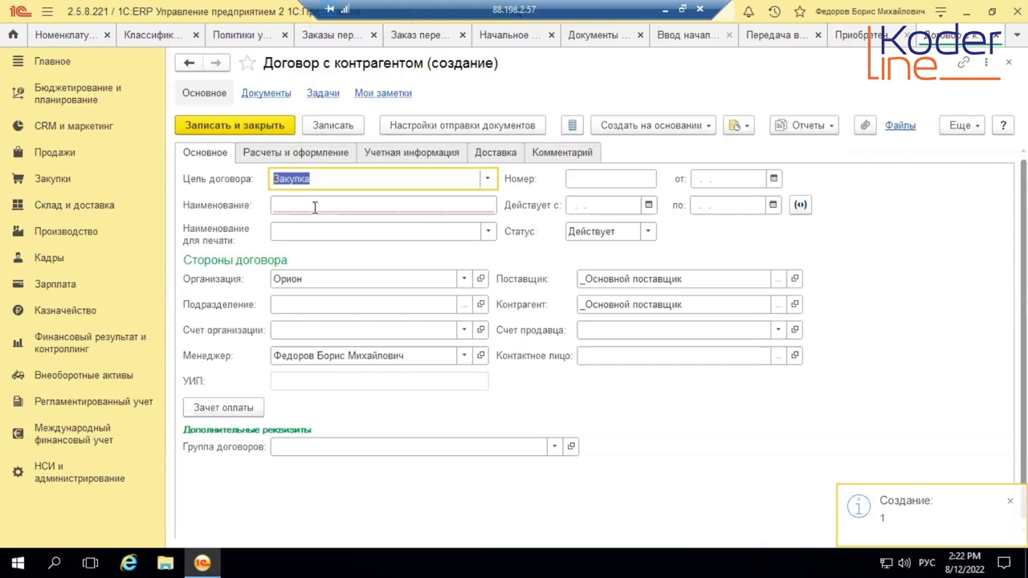
left_click(315, 206)
type("11")
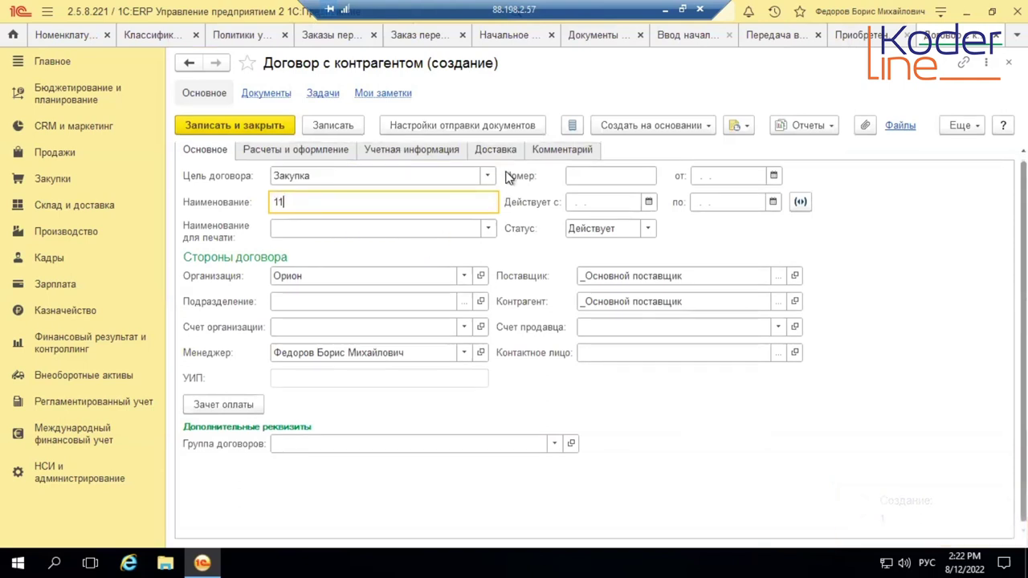
left_click(280, 153)
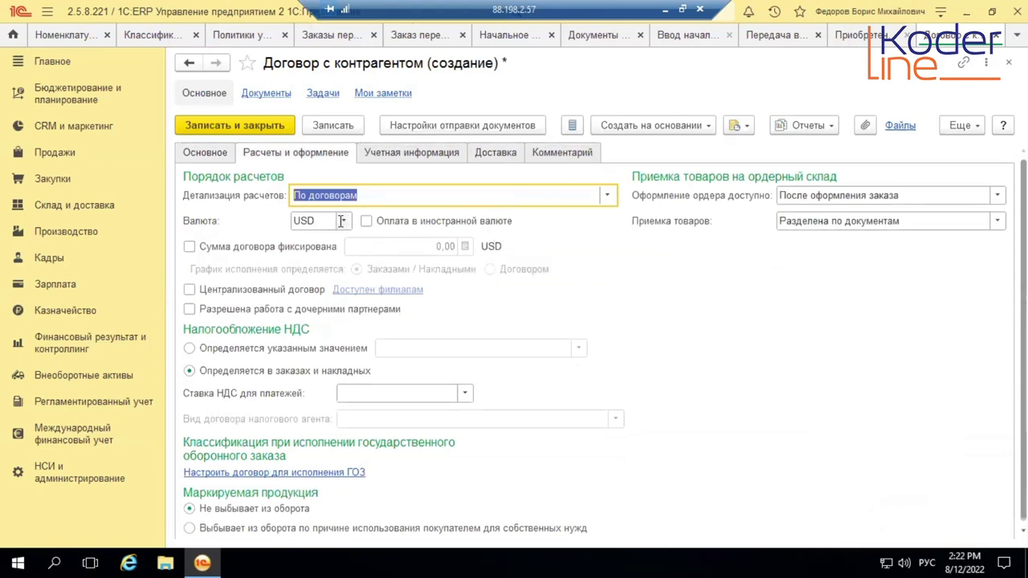
left_click(342, 221)
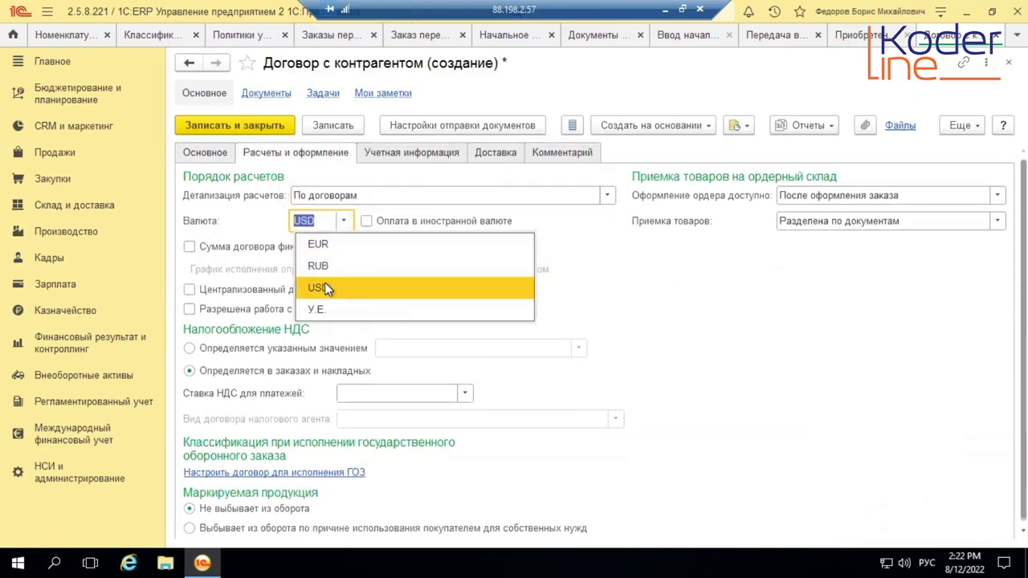
left_click(328, 270)
left_click(327, 128)
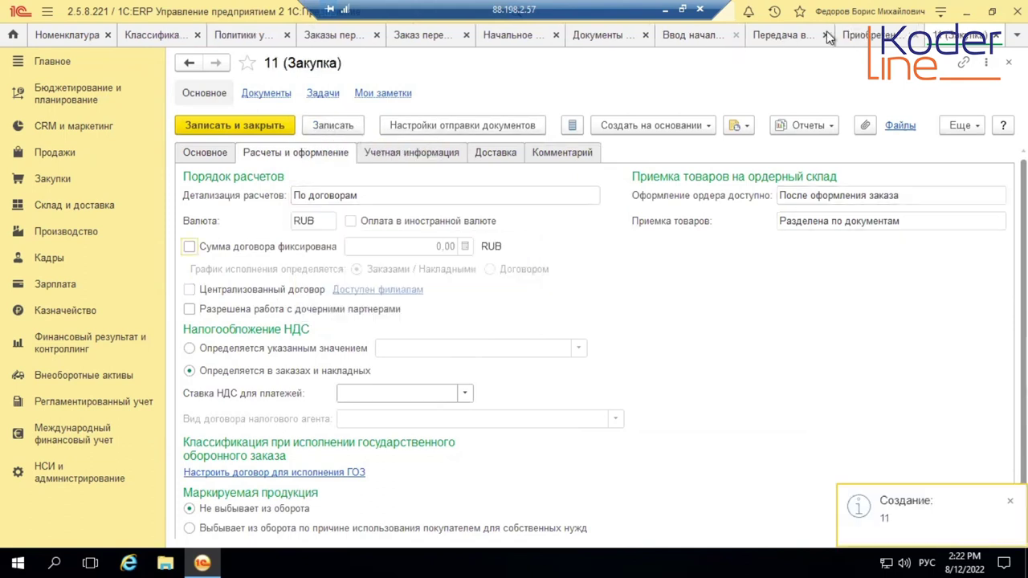
- Examine the processing contract's settlement details and check which contracts the supplier purchase document offers for selection
left_click(786, 35)
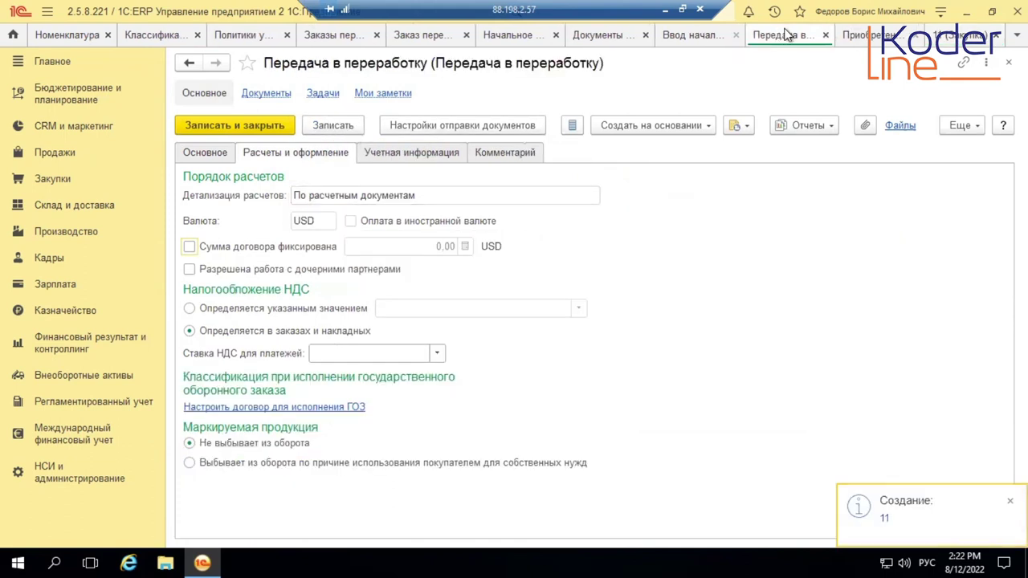
left_click(858, 37)
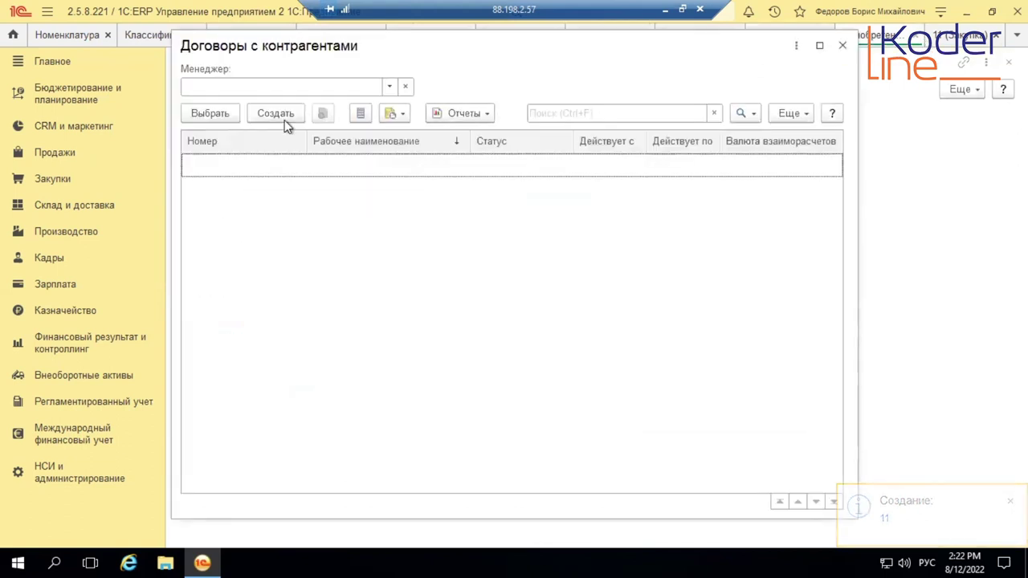
right_click(297, 180)
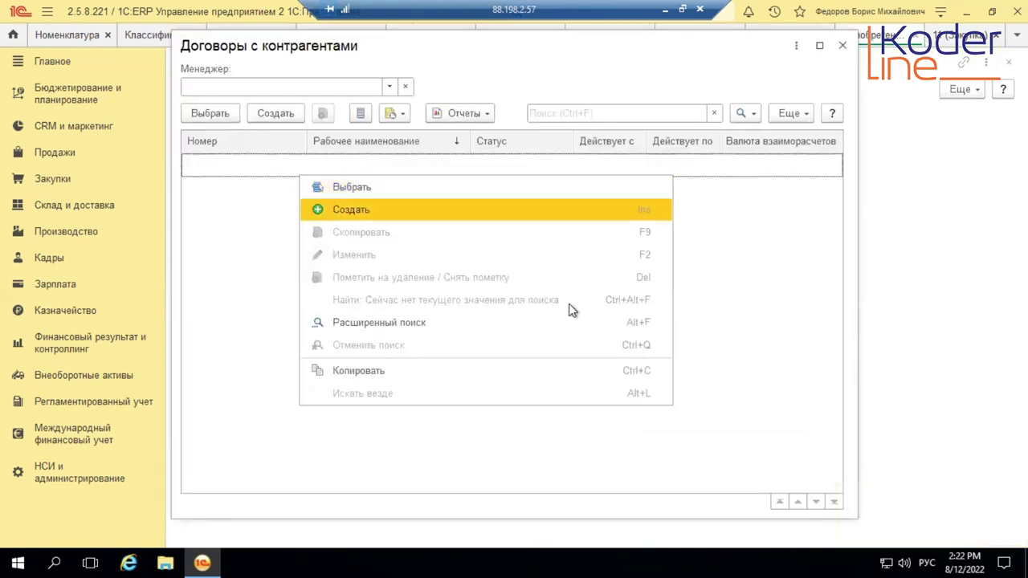
left_click(697, 275)
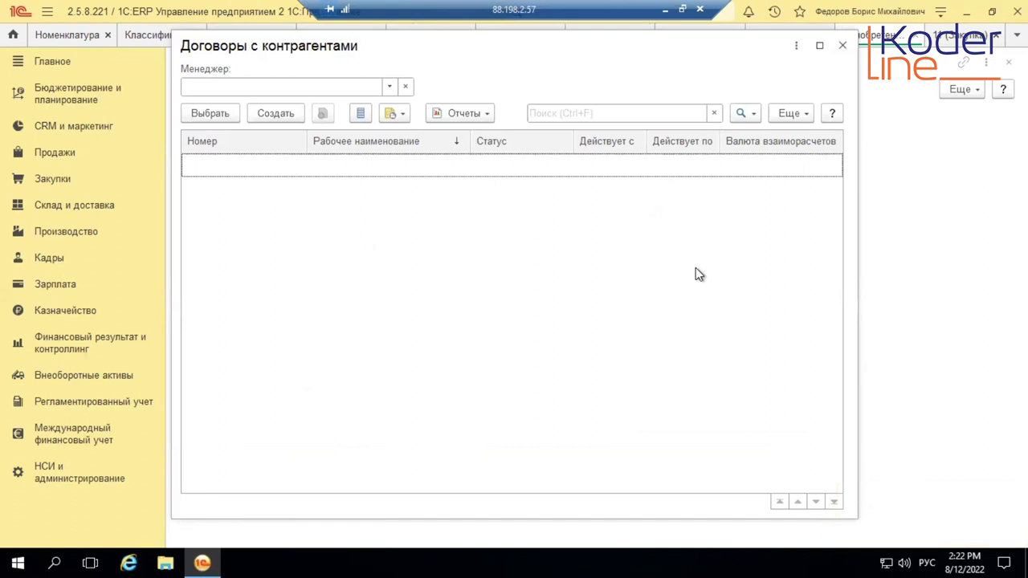
left_click(842, 45)
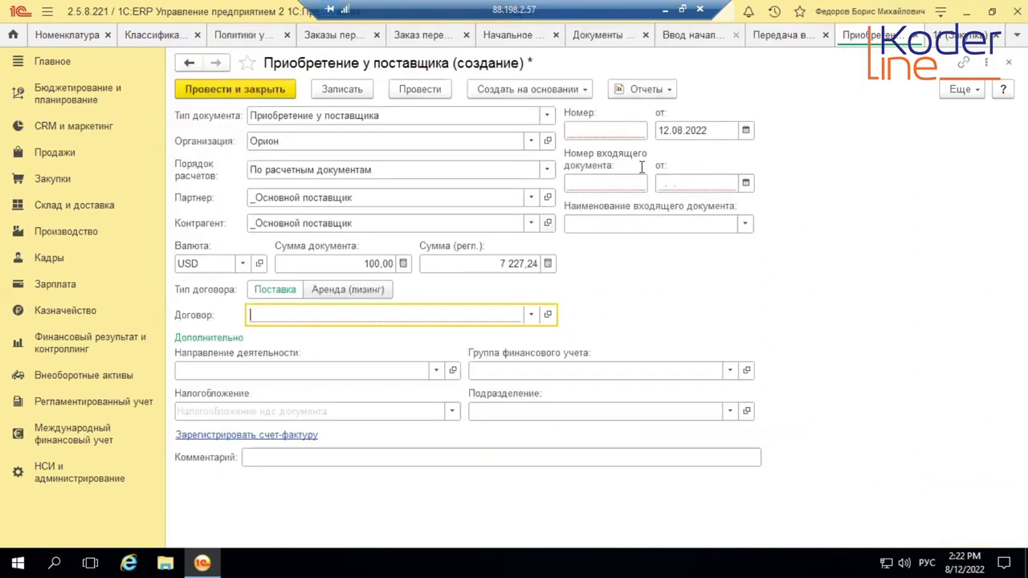
left_click(587, 131)
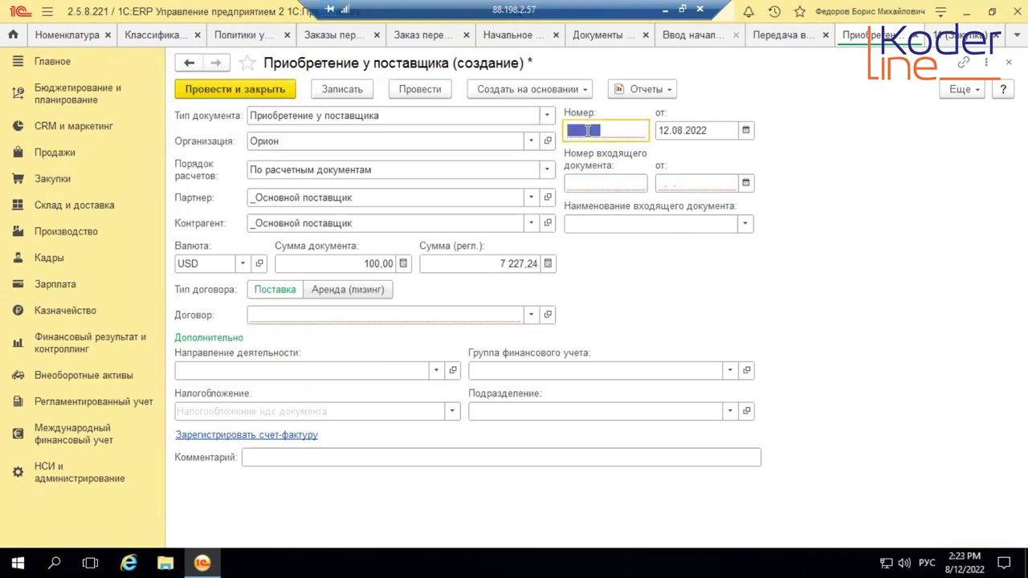
left_click(531, 314)
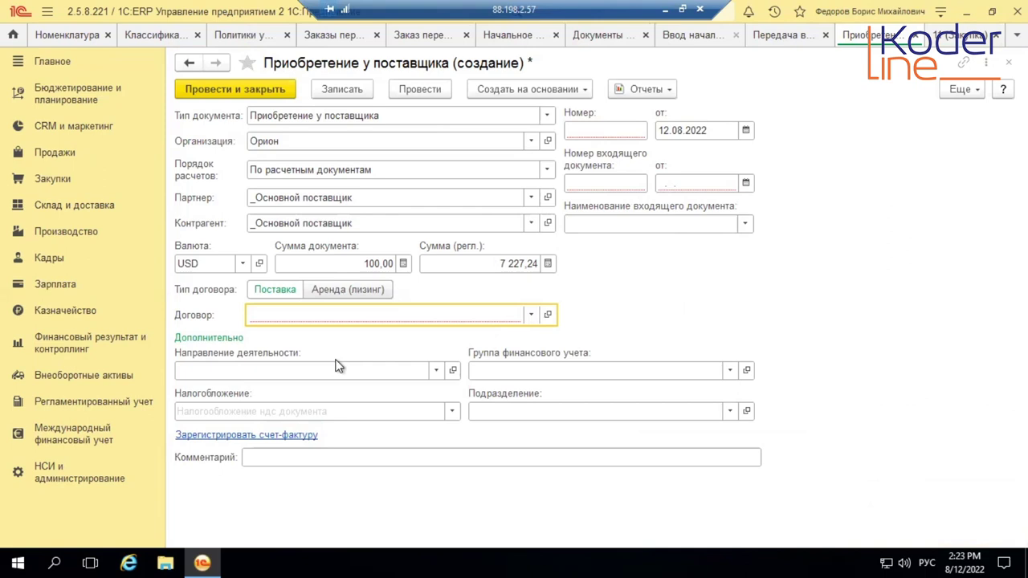
left_click(842, 44)
- Set the purchase document's settlement procedure to По договорам and select contract 1 in it
left_click(544, 172)
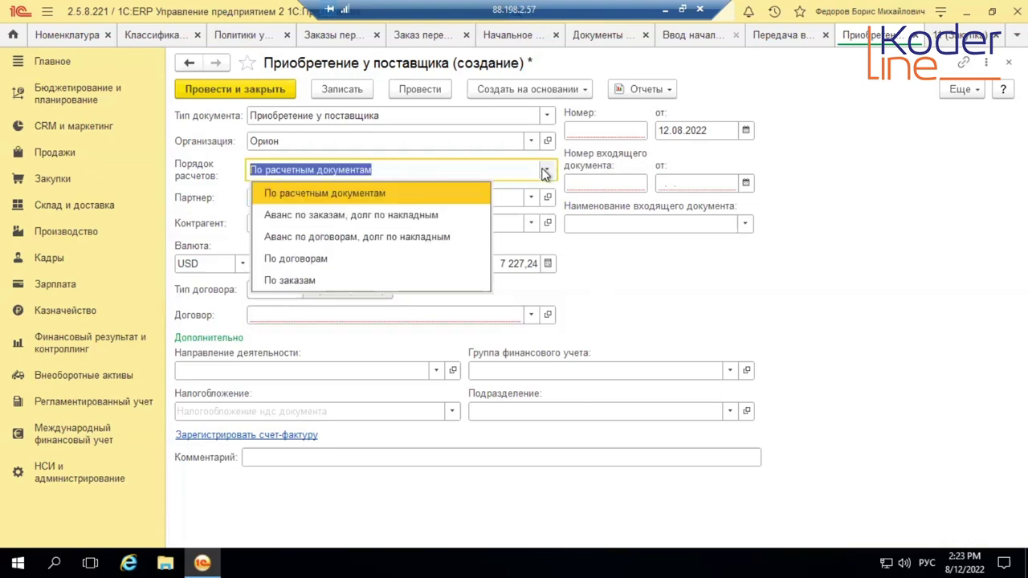
left_click(362, 259)
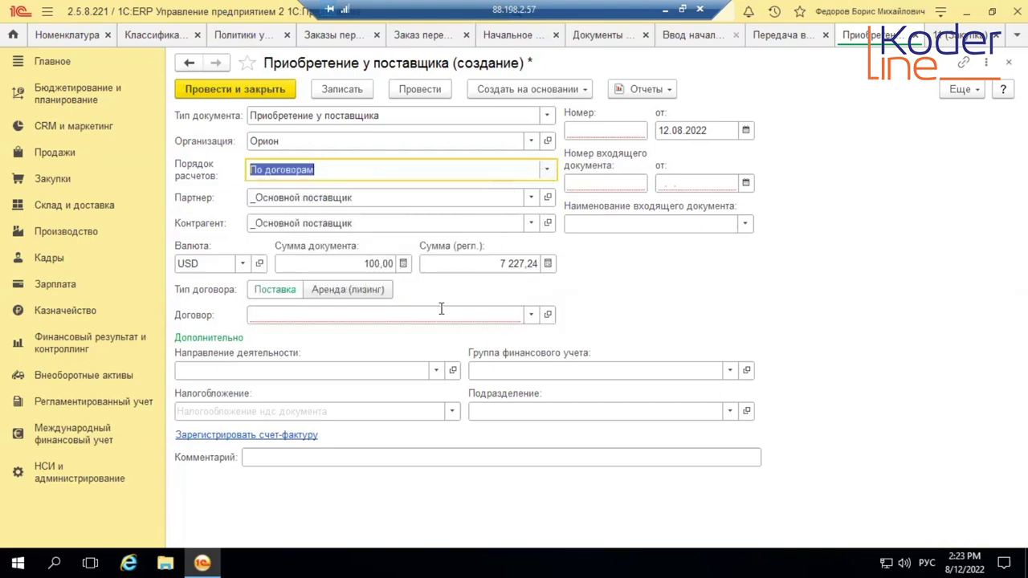
left_click(524, 315)
left_click(337, 360)
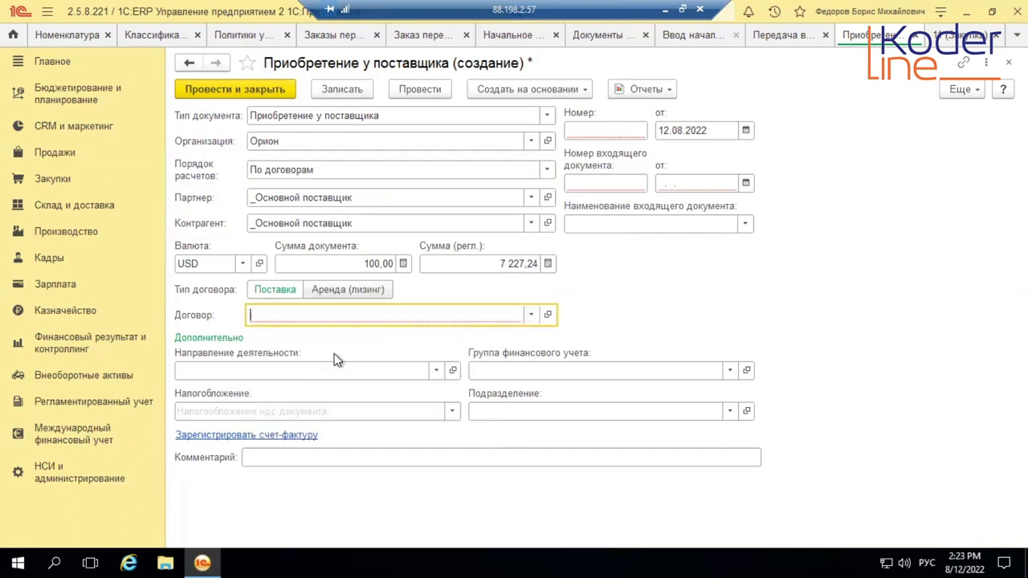
double_click(413, 171)
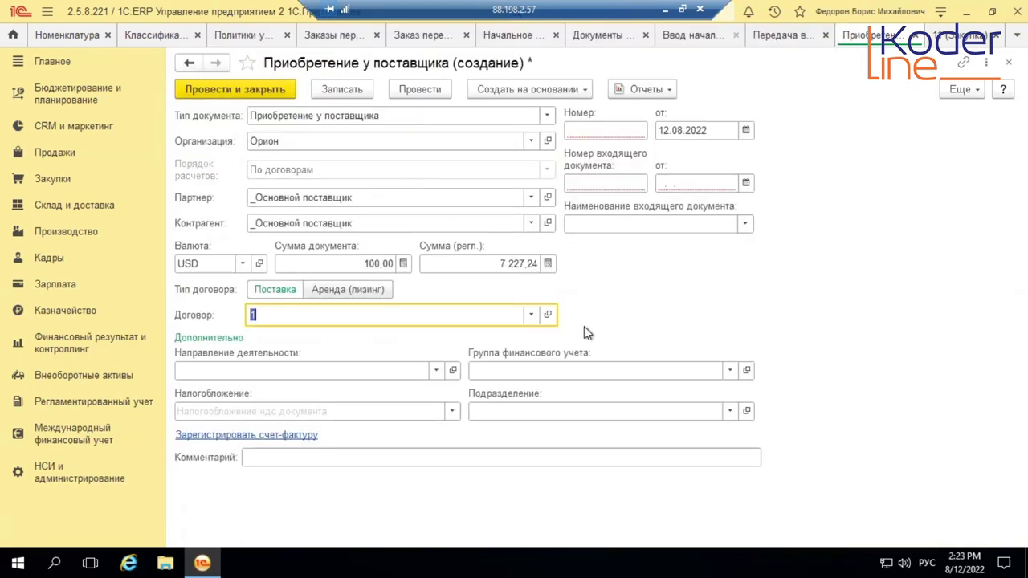
- Set both the purchase document's own number and the incoming document number to 1, with both dates set to 01.08.2022
left_click(633, 184)
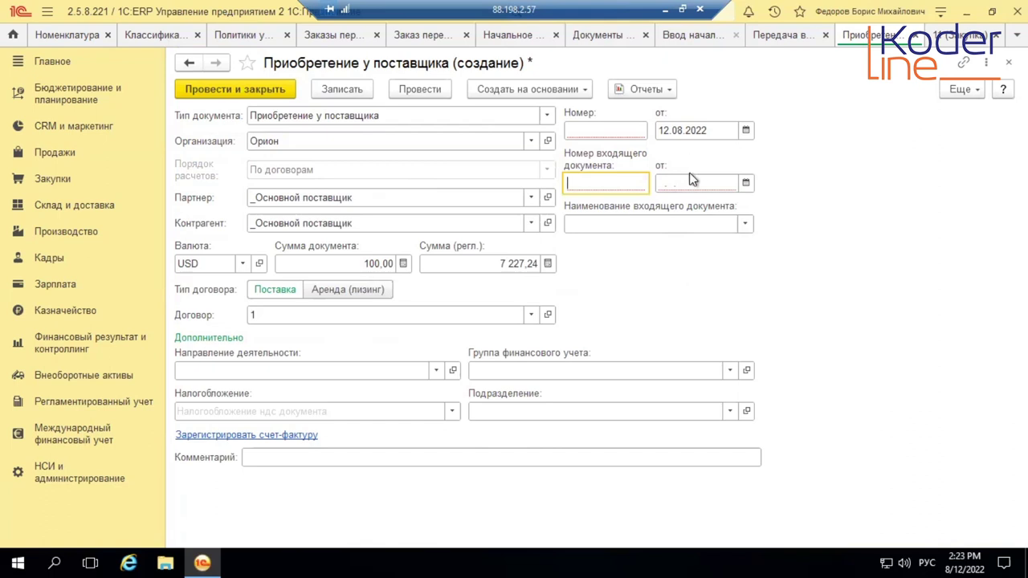
type("1")
left_click(745, 183)
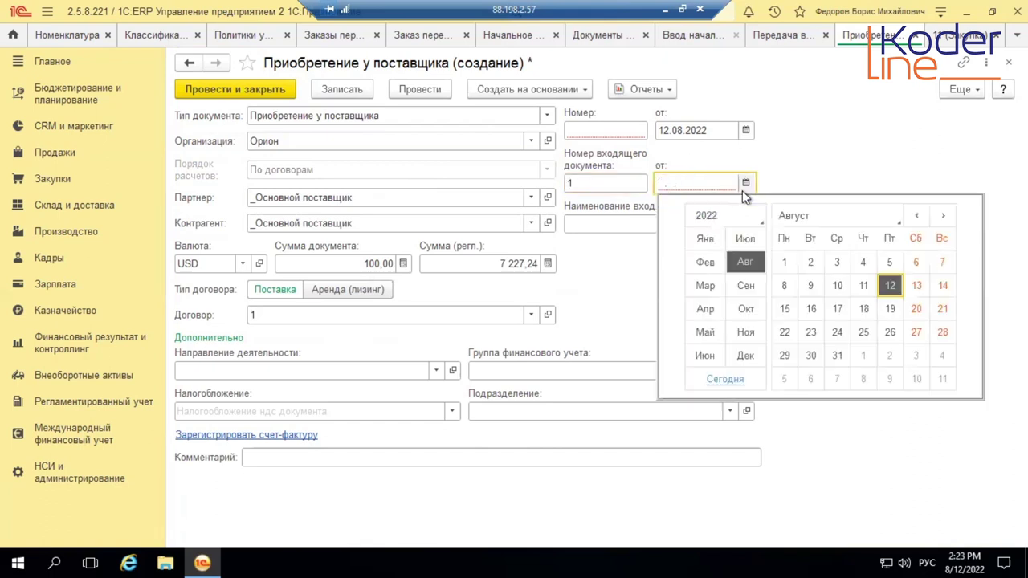
left_click(786, 262)
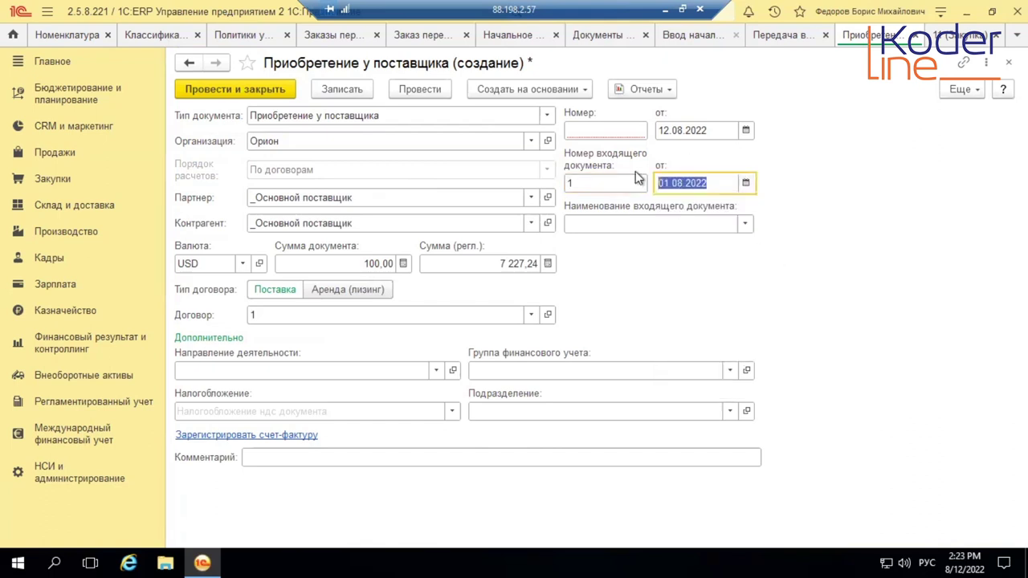
left_click(637, 132)
type("1")
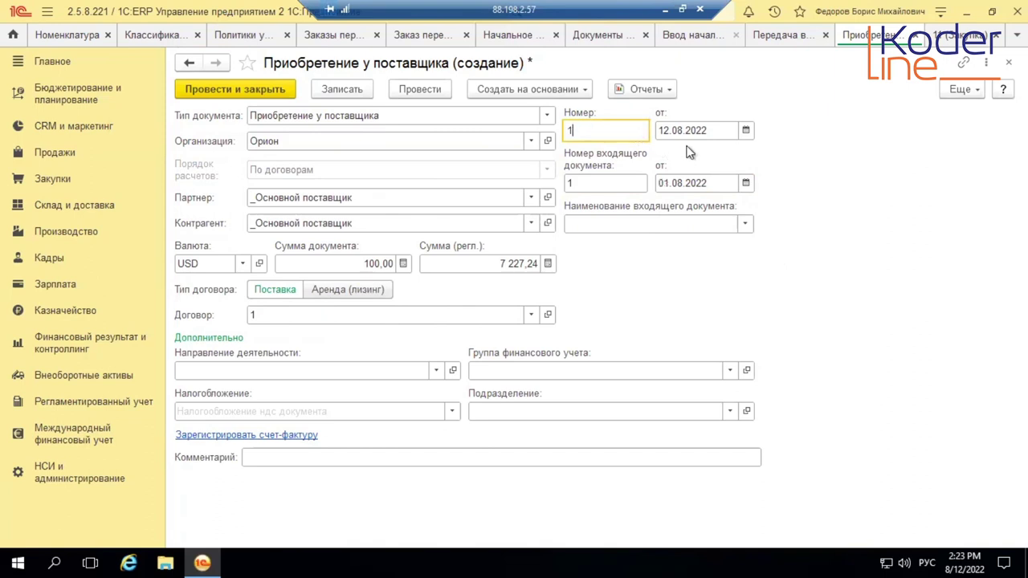
left_click(745, 131)
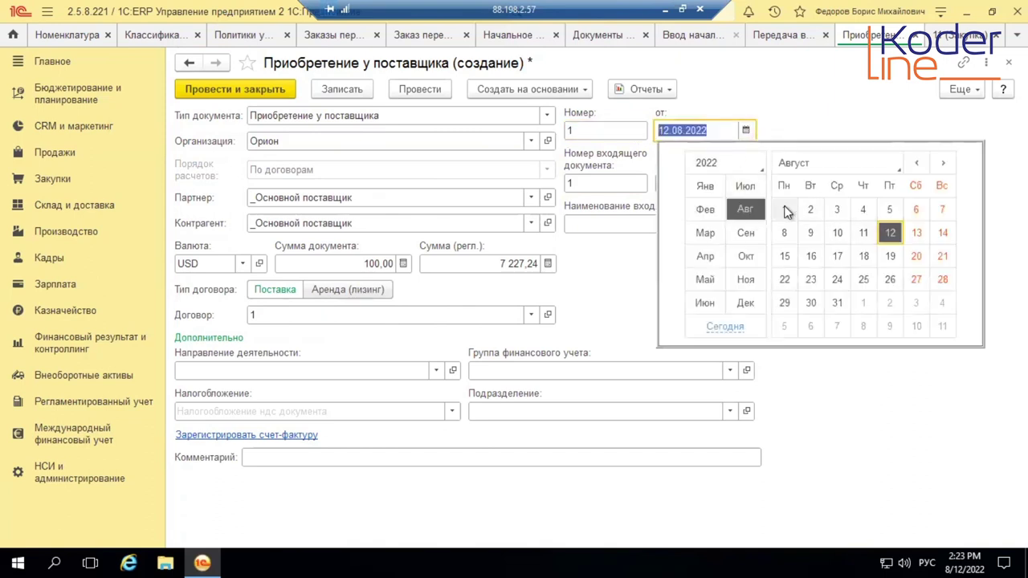
left_click(783, 209)
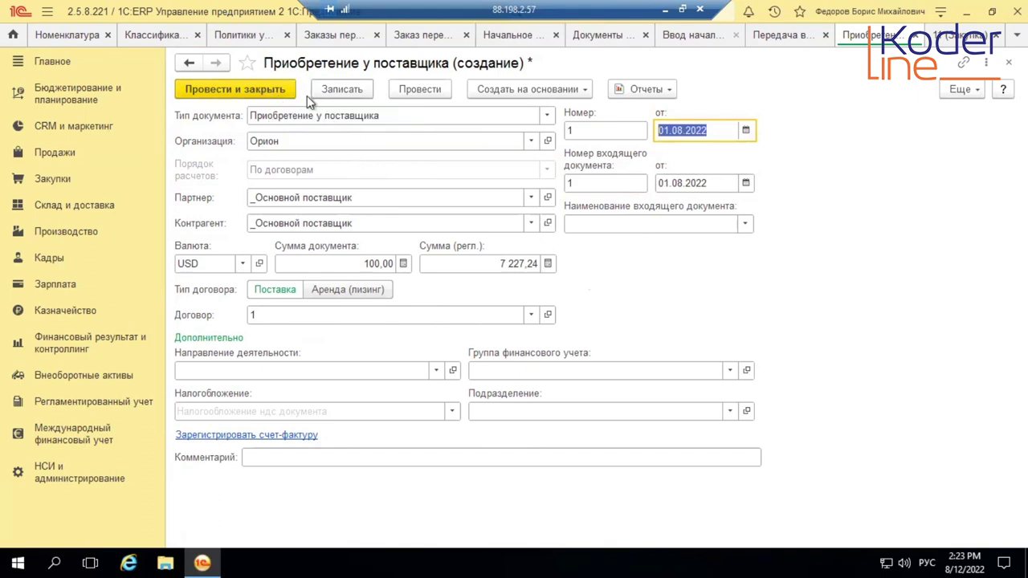
- Post the supplier purchase document and select it as the batch (Партия) in the initial balances document
left_click(417, 89)
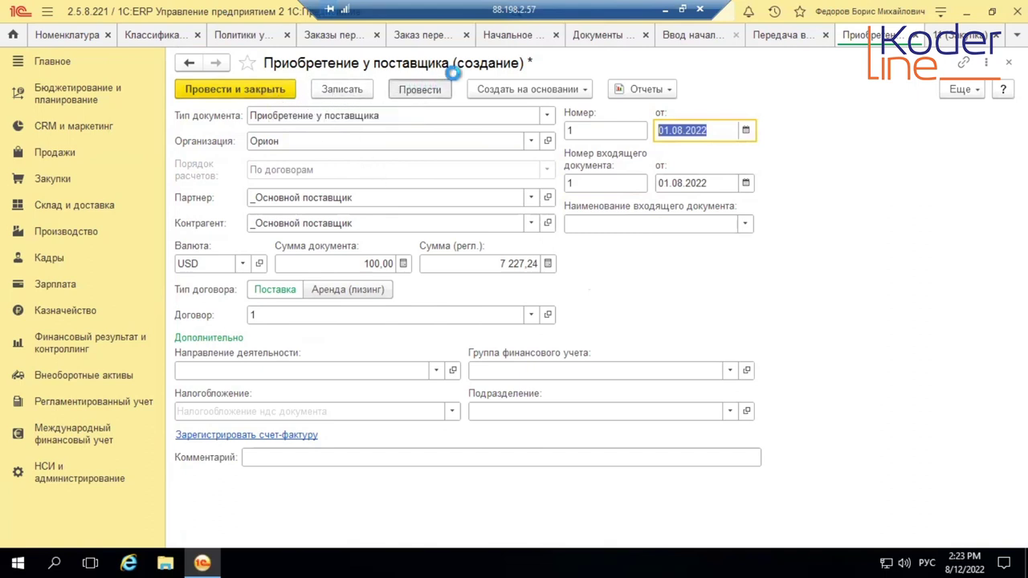
left_click(791, 35)
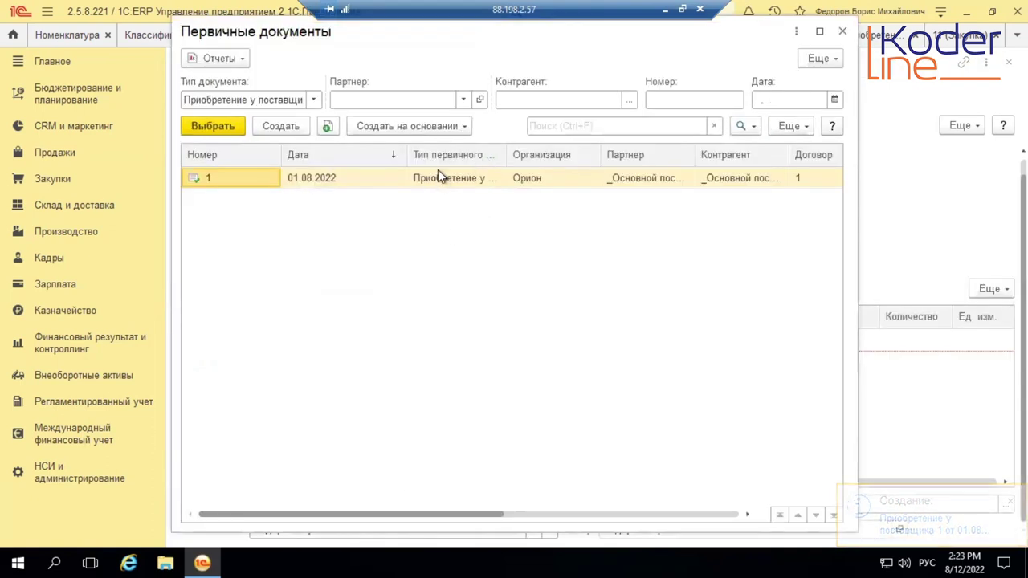
double_click(434, 177)
- Set the item in the first line of the initial balances document to Заготовка 002
double_click(425, 344)
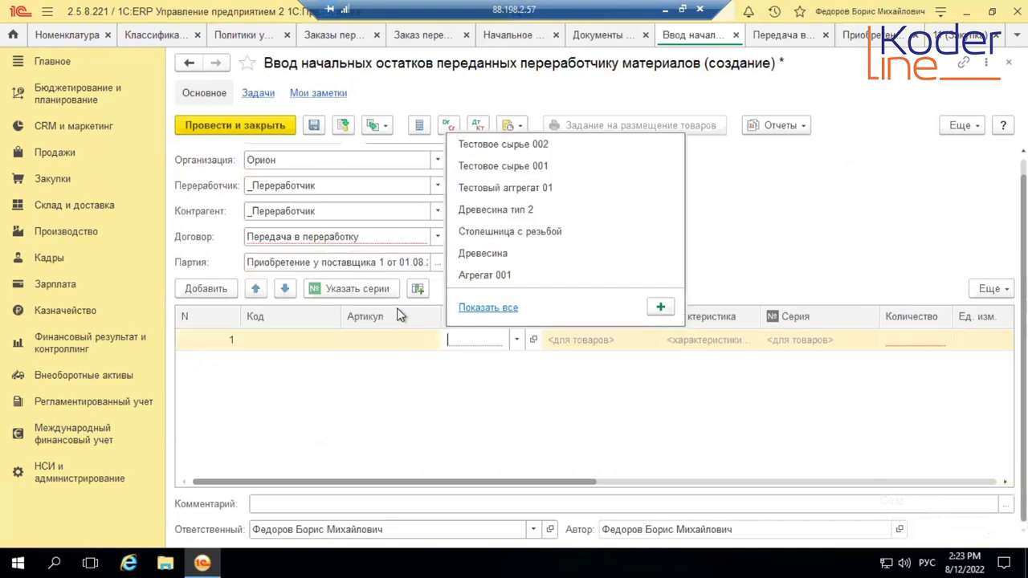
key("Escape")
left_click(391, 338)
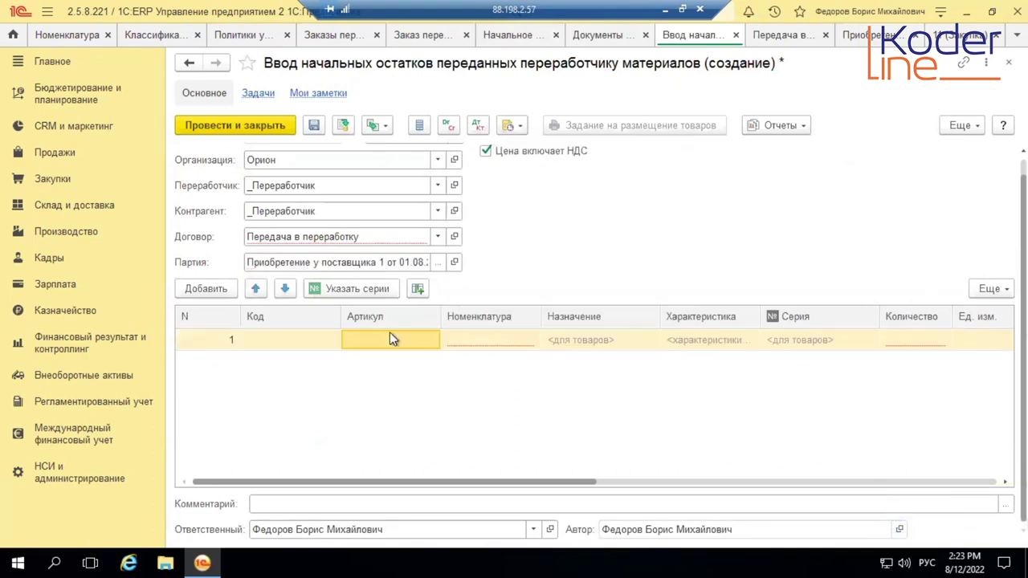
double_click(506, 343)
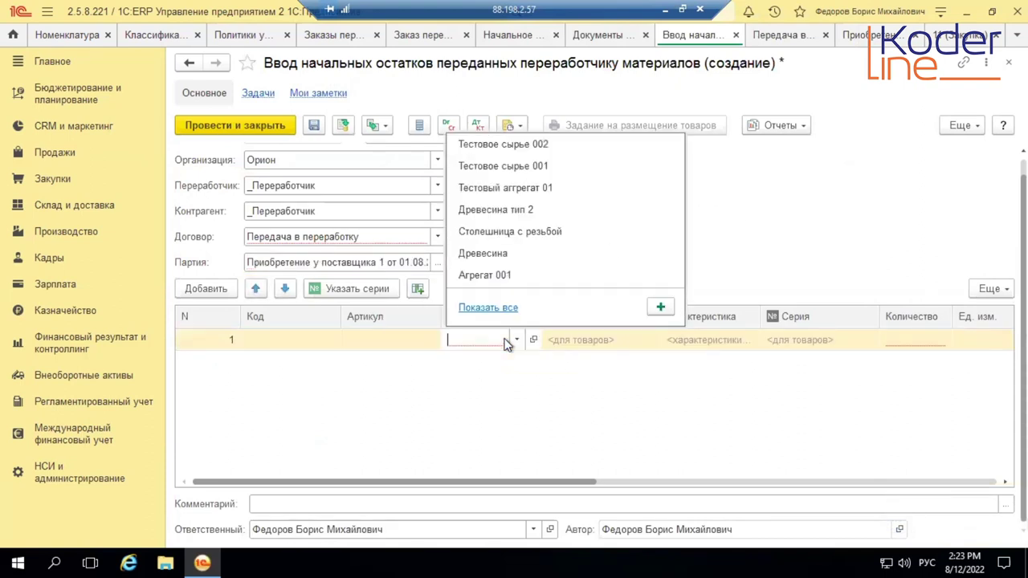
type("за")
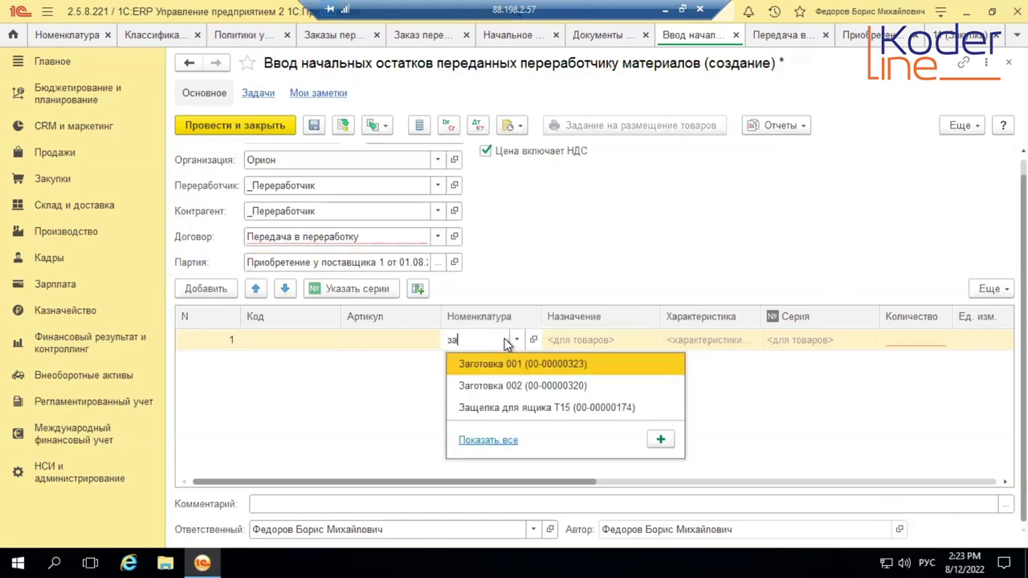
left_click(518, 386)
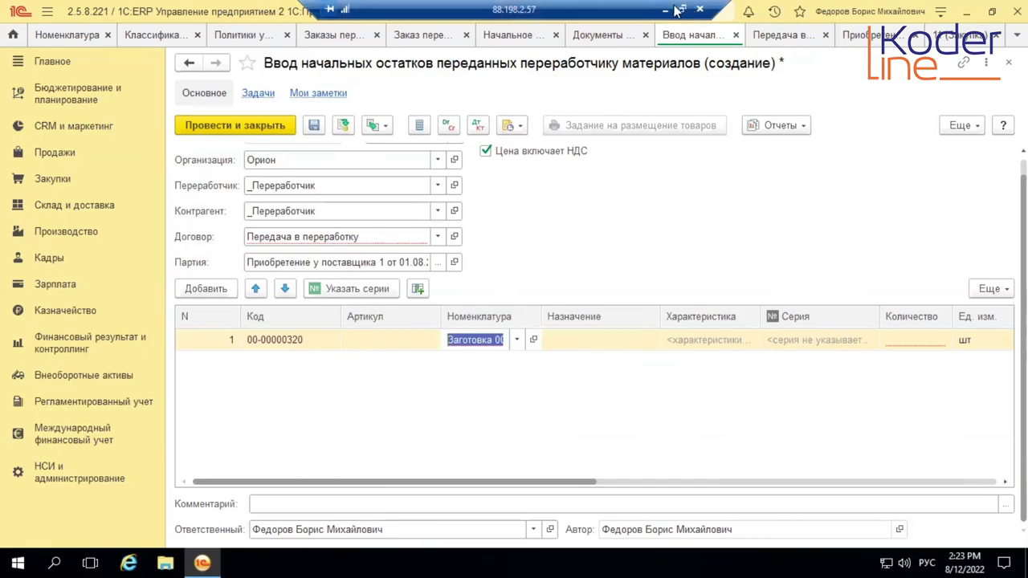
- Check the required quantity in the Word task description and set the quantity of Заготовка 002 to 5
key("alt+Tab")
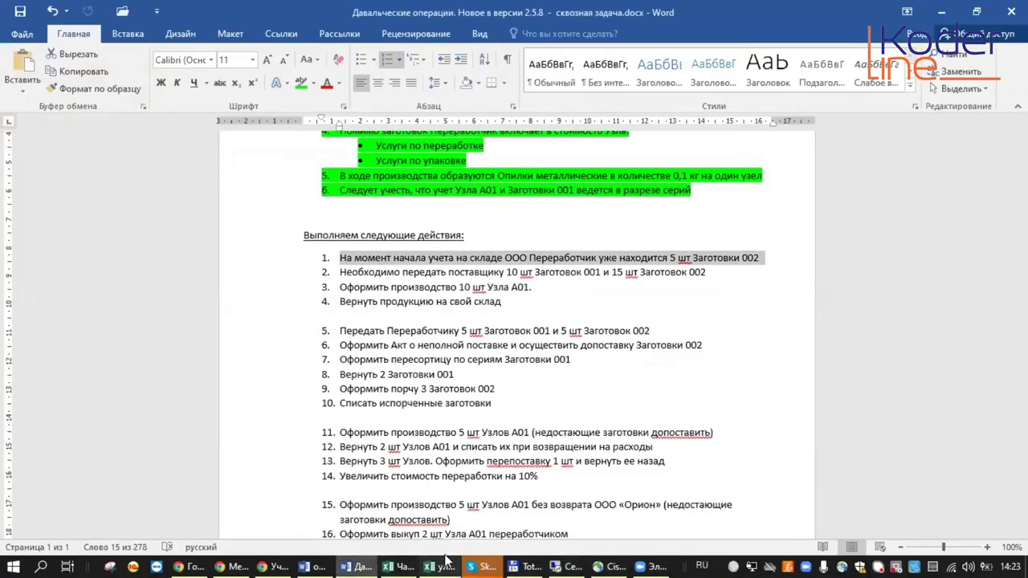
left_click(572, 566)
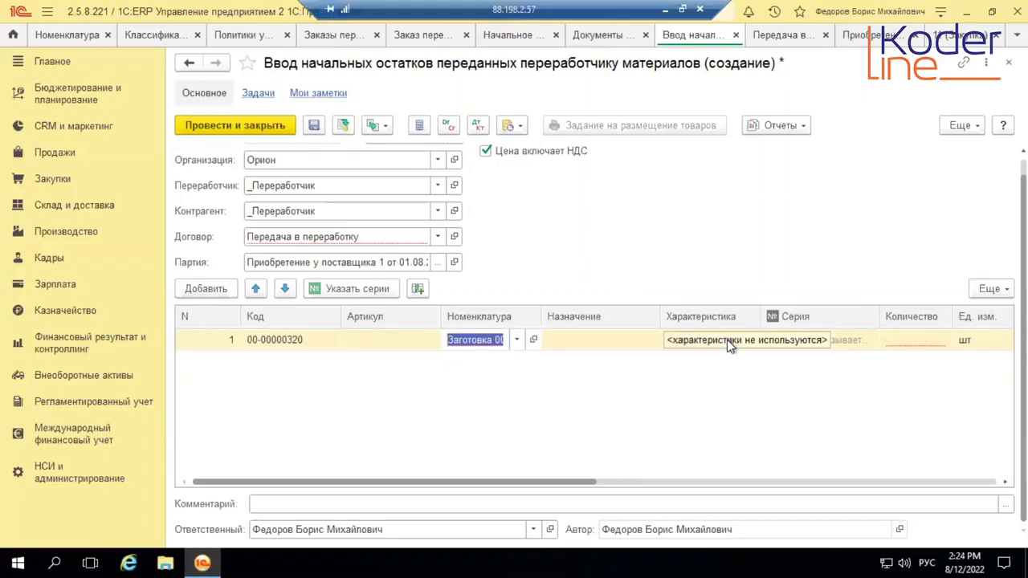
left_click(888, 340)
left_click(895, 338)
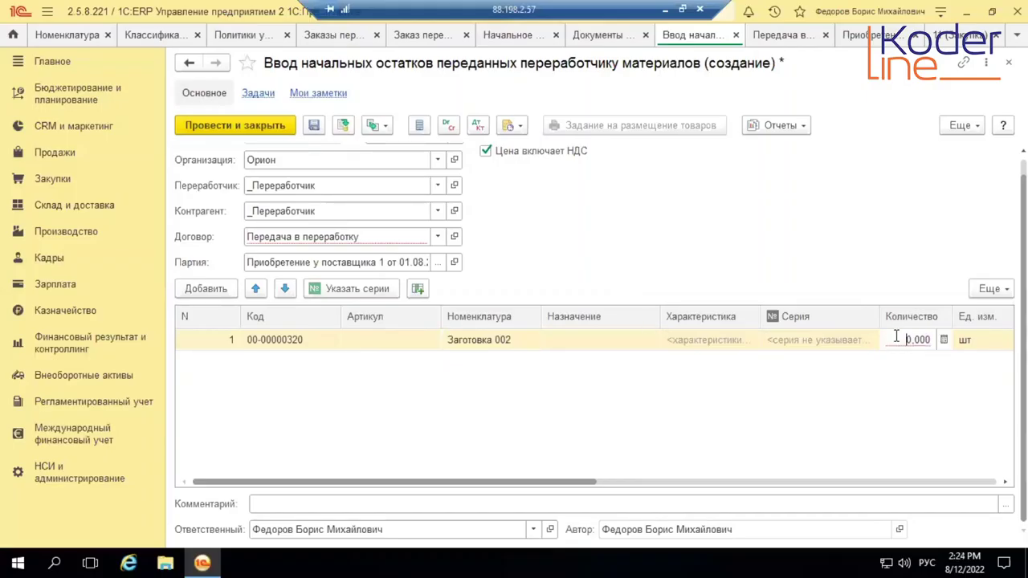
type("5")
key("Return")
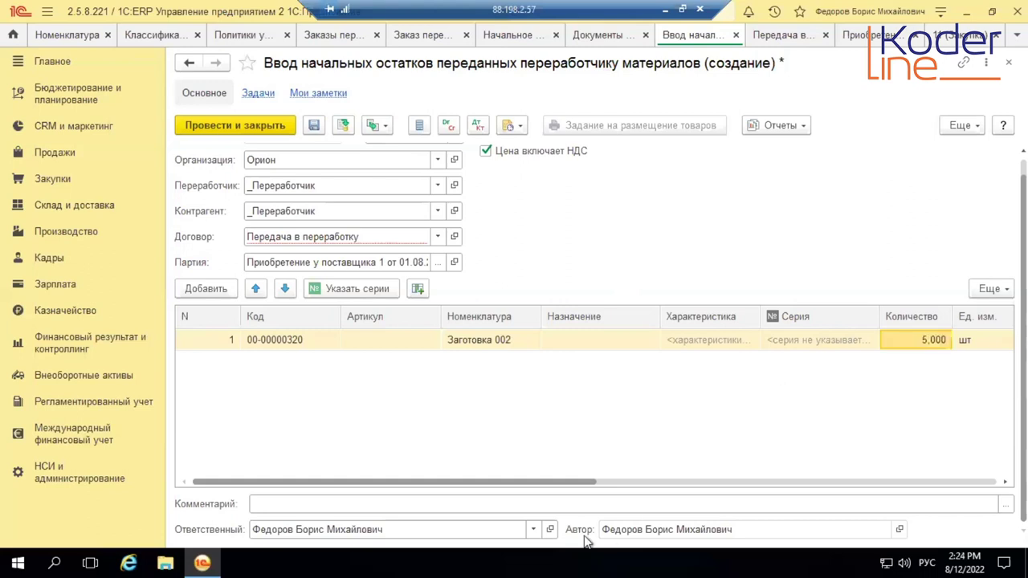
- Set the price of Заготовка 002 to 20 USD and post the initial balances document
left_click_drag(577, 486, 783, 488)
left_click(689, 341)
left_click(689, 340)
key("Return")
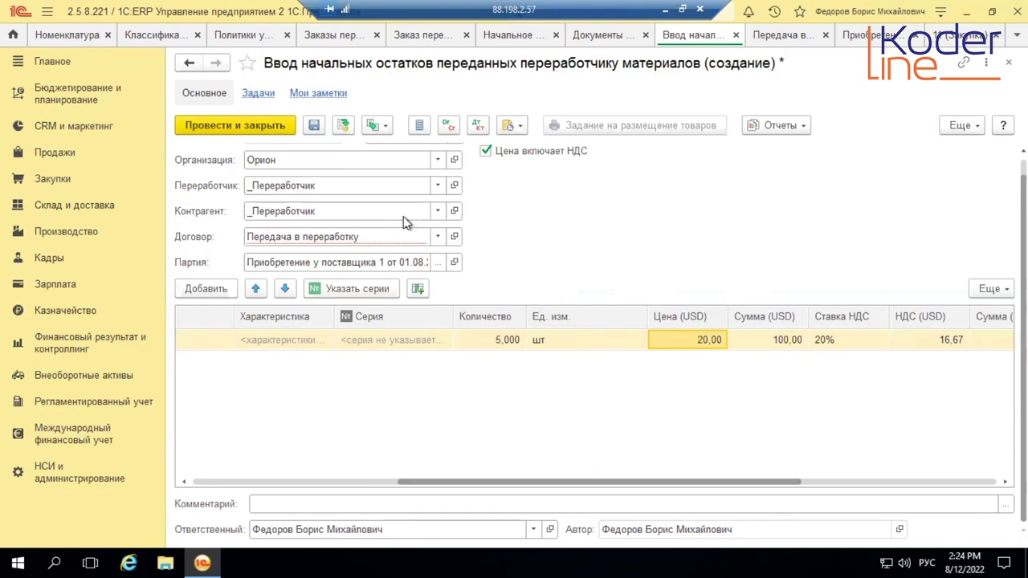
left_click(343, 127)
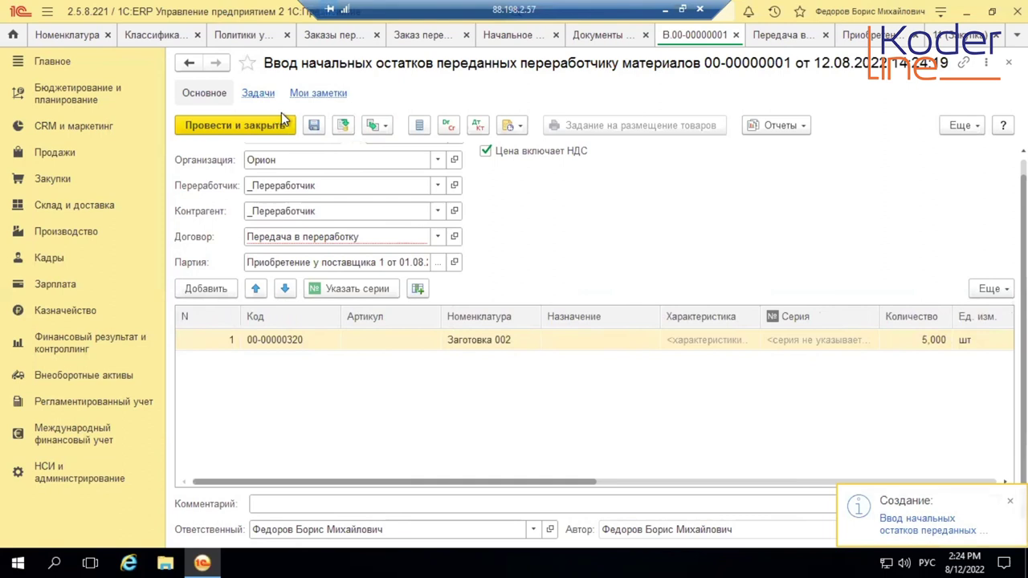
- Change the date of the initial balances document, then post and close it
scroll(465, 189, "up", 1)
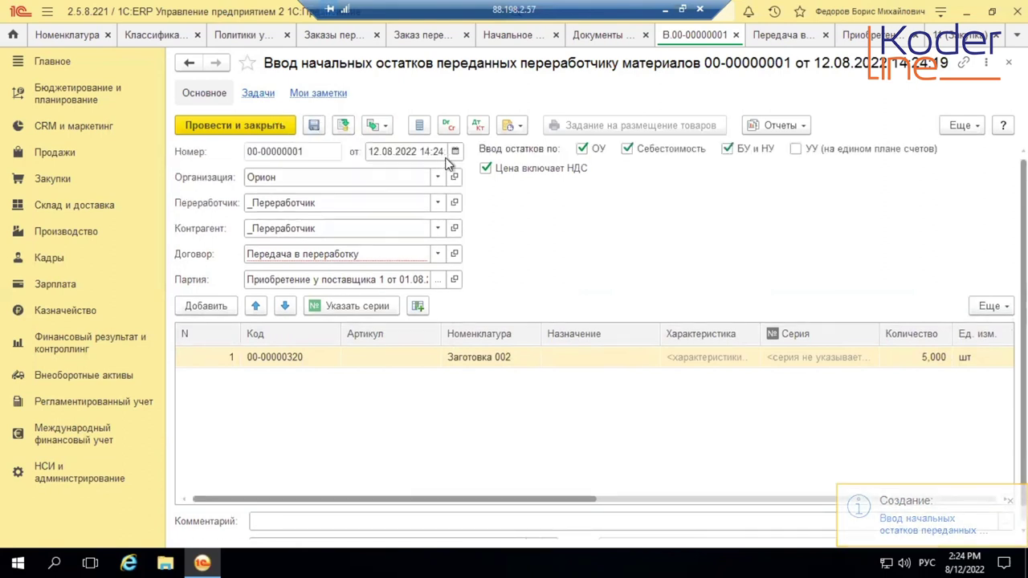
left_click(455, 152)
key("Escape")
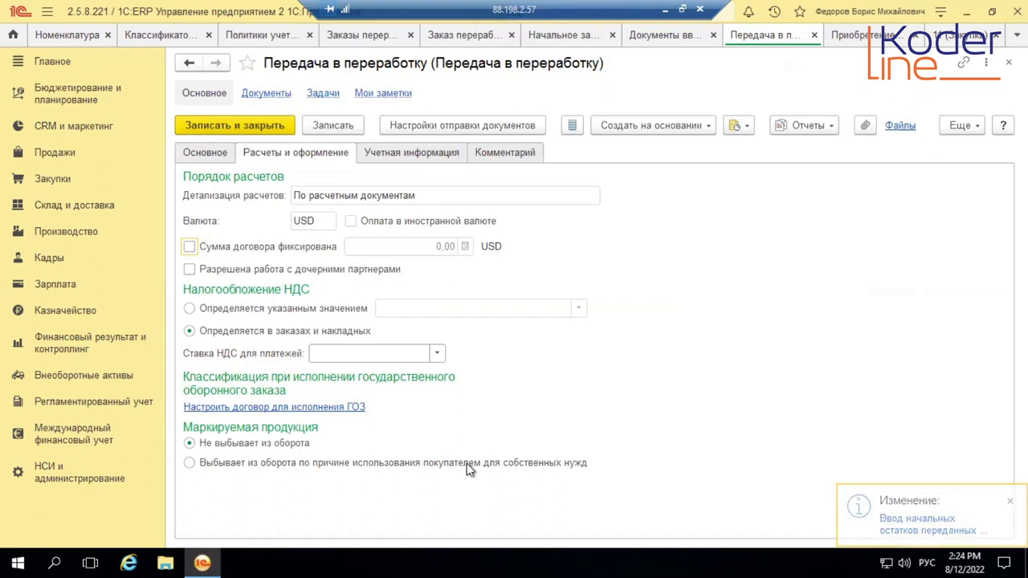
- Save the unsaved processor order (Заказ переработчику) and close all open windows back to the start page
right_click(59, 37)
left_click(142, 193)
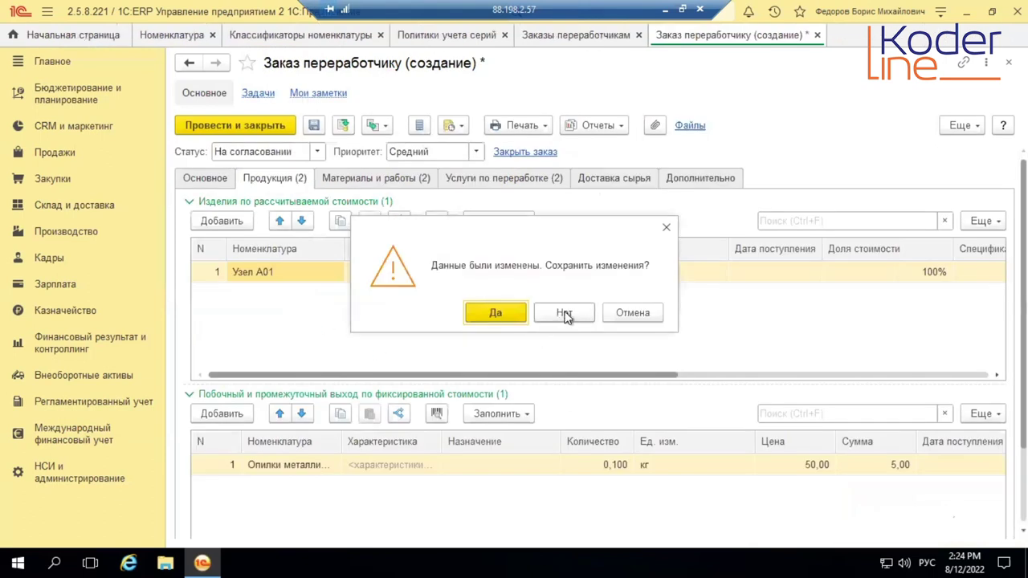
left_click(619, 314)
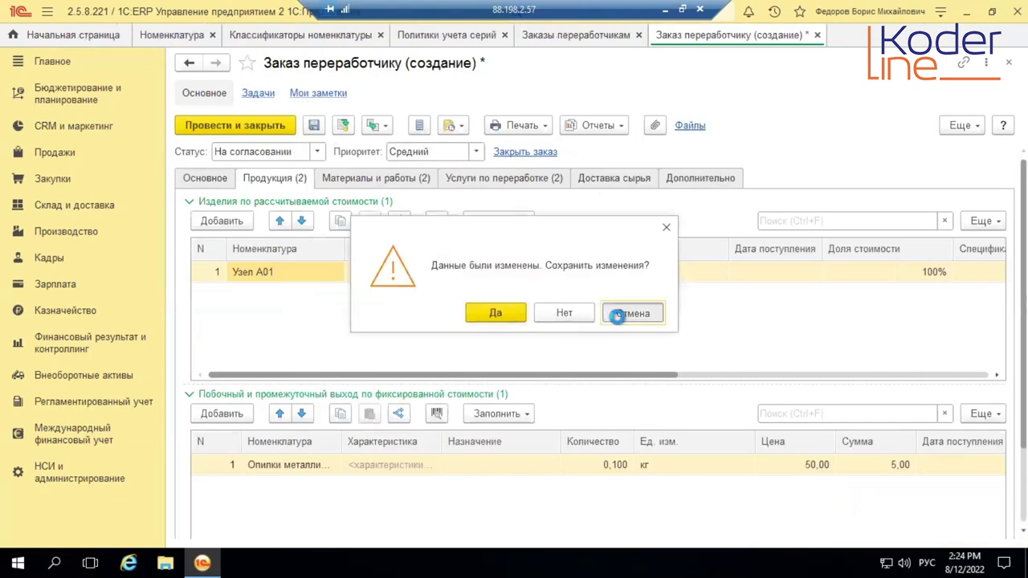
left_click(314, 126)
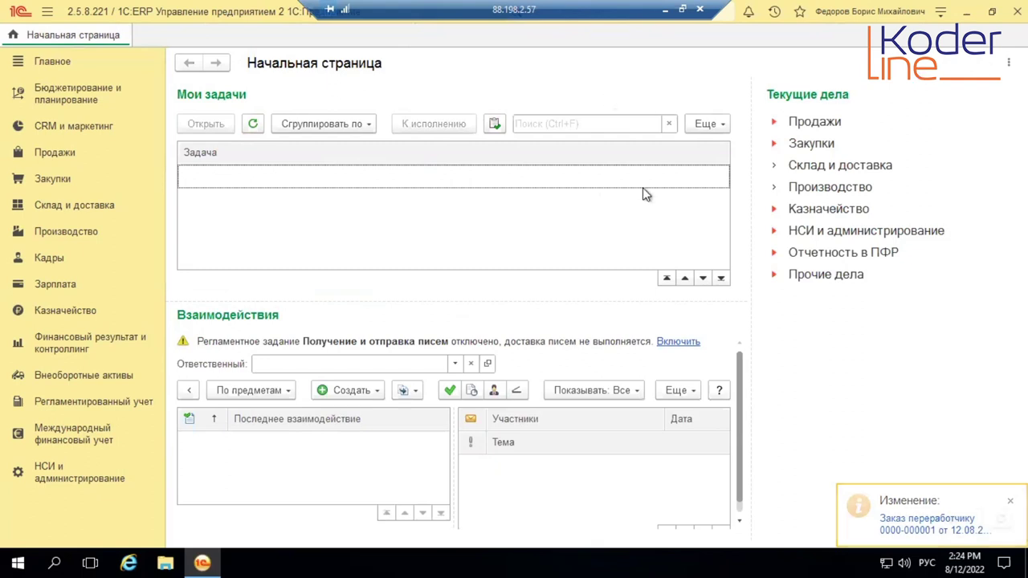
- Switch to the Word task description and highlight action 1, the opening stock of Заготовка 002, in green as completed
left_click(666, 13)
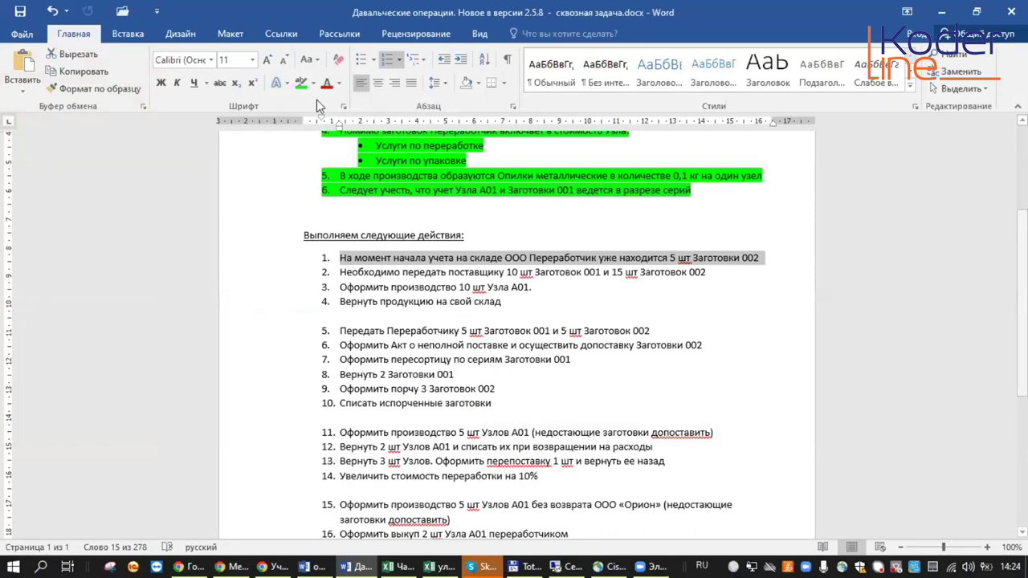
left_click(301, 89)
left_click(469, 311)
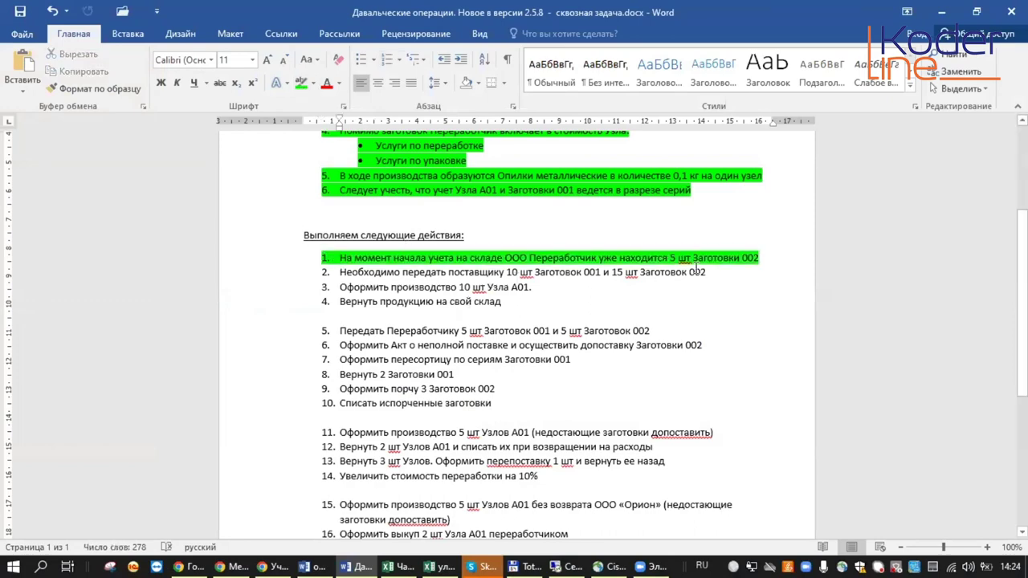
- Review the reports listed under «Показать операции отчетами» at the end of the task document
scroll(698, 283, "down", 7)
left_click_drag(403, 381, 374, 362)
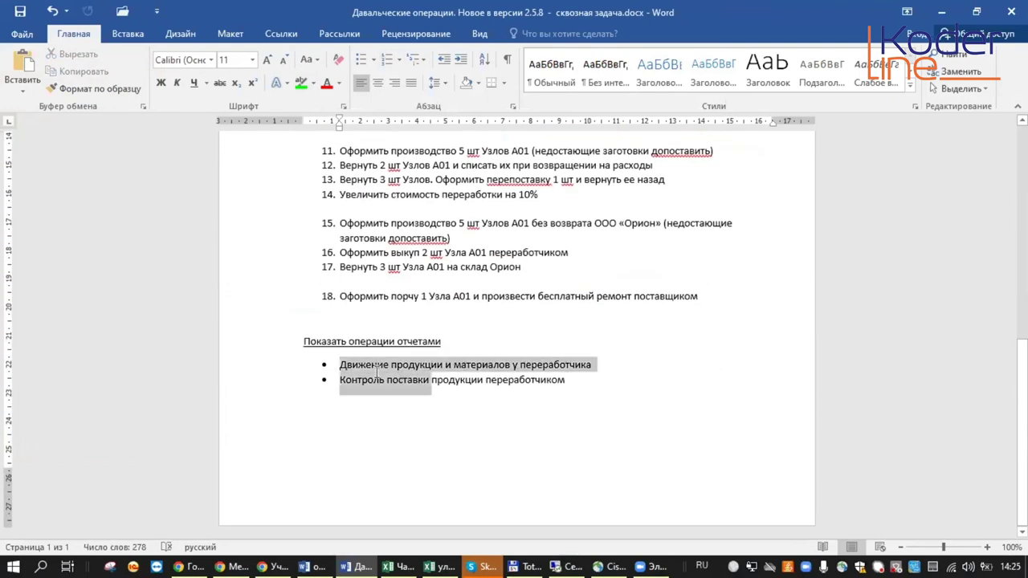
left_click(429, 379)
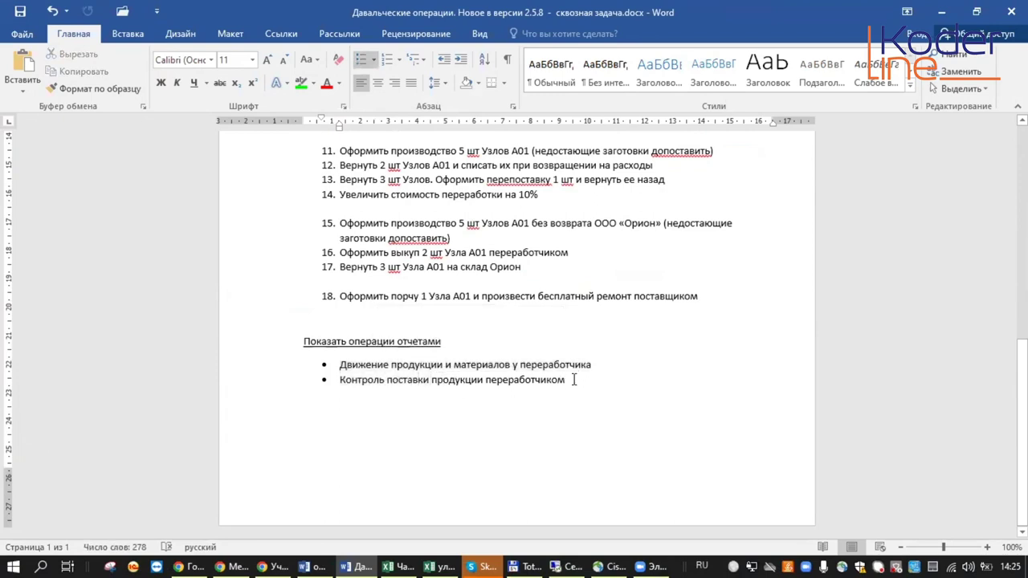
left_click(536, 379)
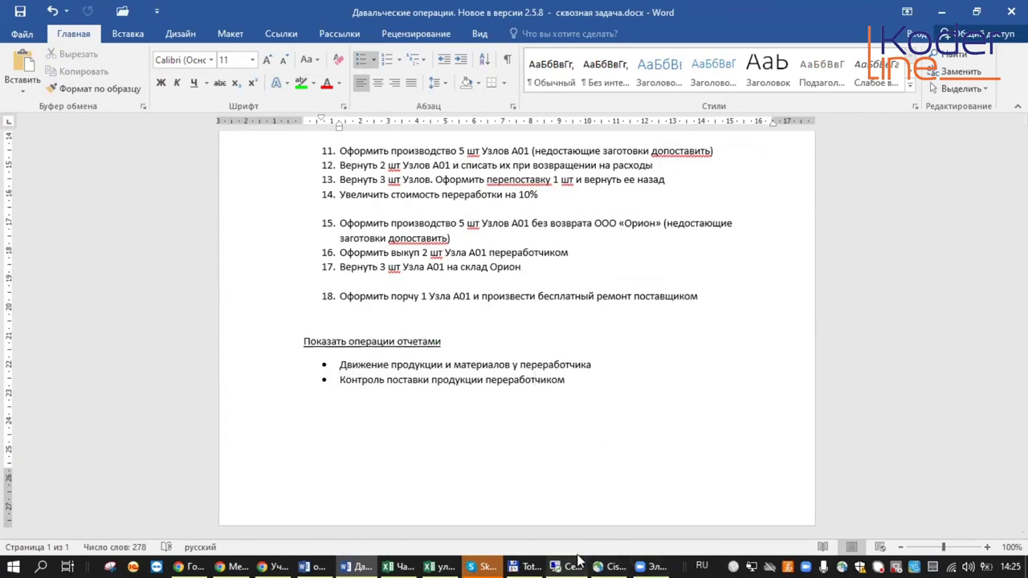
- Switch to 1C:ERP and open the production report «Движение продукции и материалов у переработчиков»
mouse_move(573, 561)
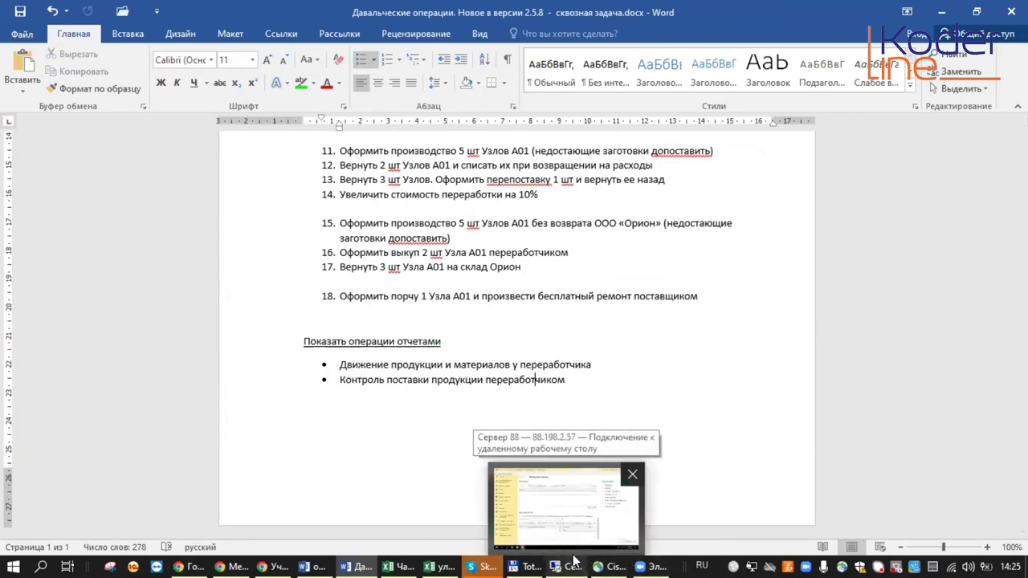
left_click(573, 561)
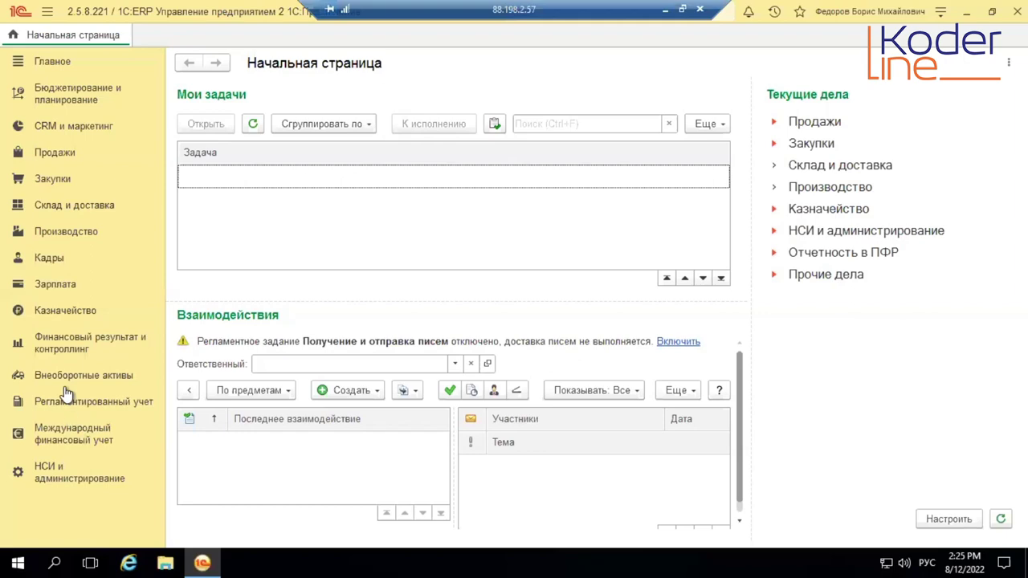
left_click(66, 233)
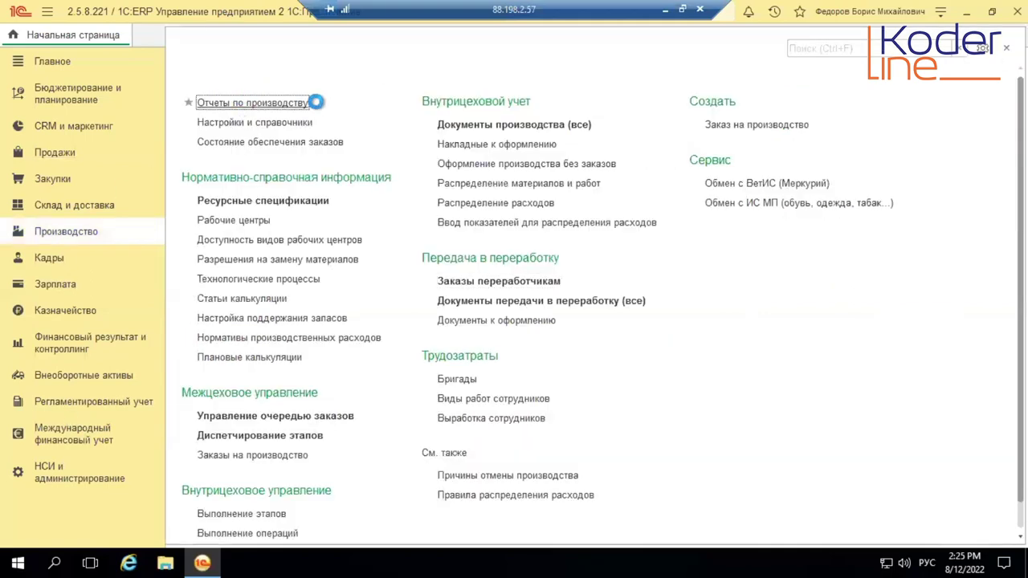
left_click(315, 103)
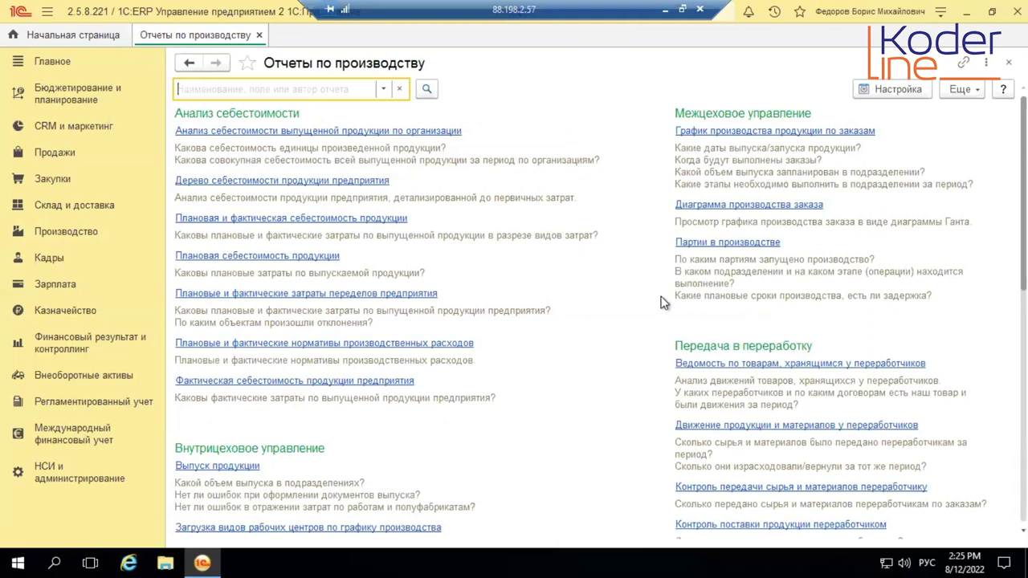
scroll(661, 301, "down", 2)
scroll(661, 302, "down", 2)
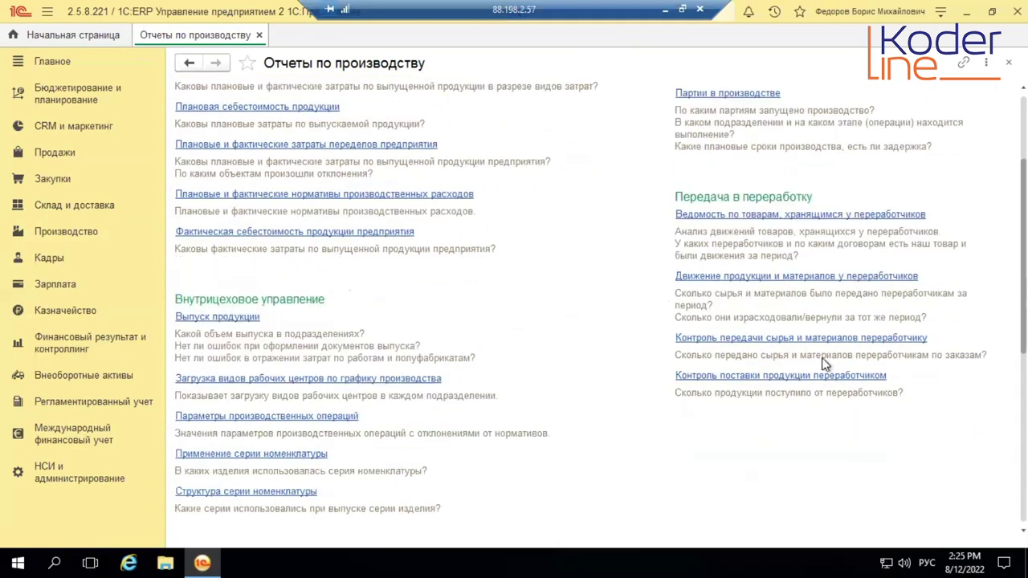
scroll(823, 364, "down", 4)
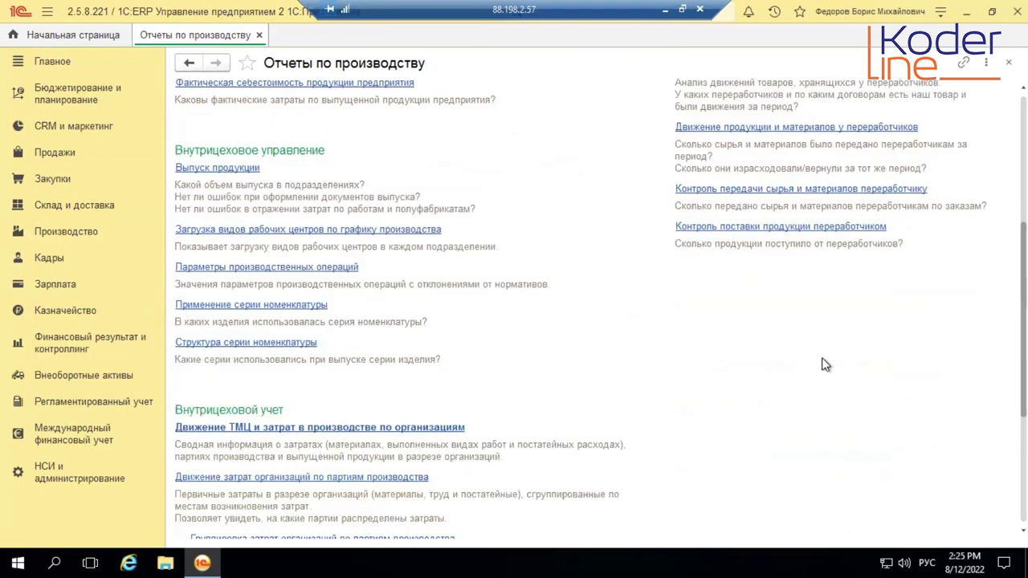
scroll(824, 361, "up", 4)
left_click(811, 278)
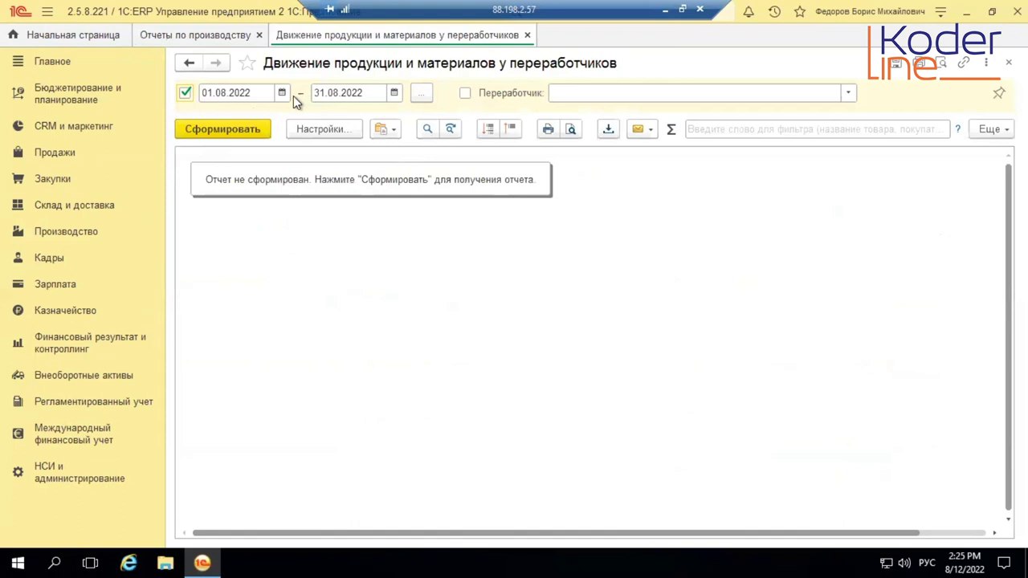
- Filter the report by the processor _Переработчик, generate it, and check the received and closing quantities of Заготовка 002
left_click(573, 93)
type("пе")
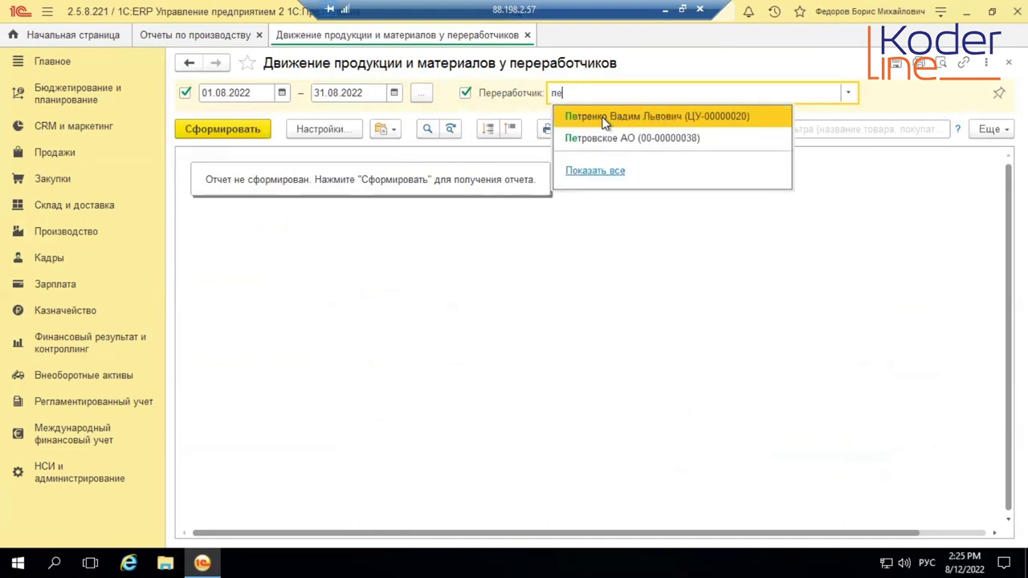
type("н")
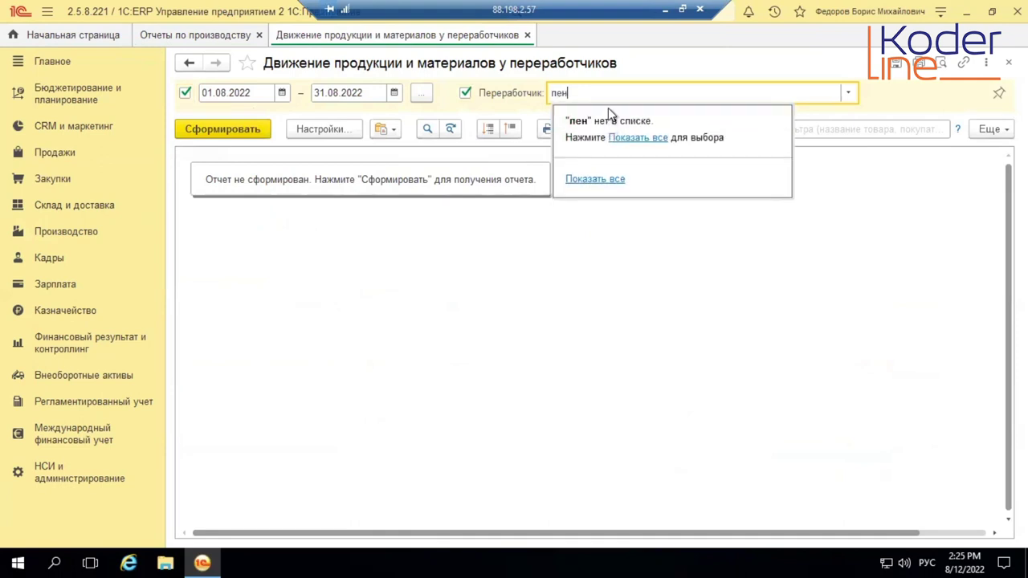
key("BackSpace")
key("BackSpace")
key("BackSpace")
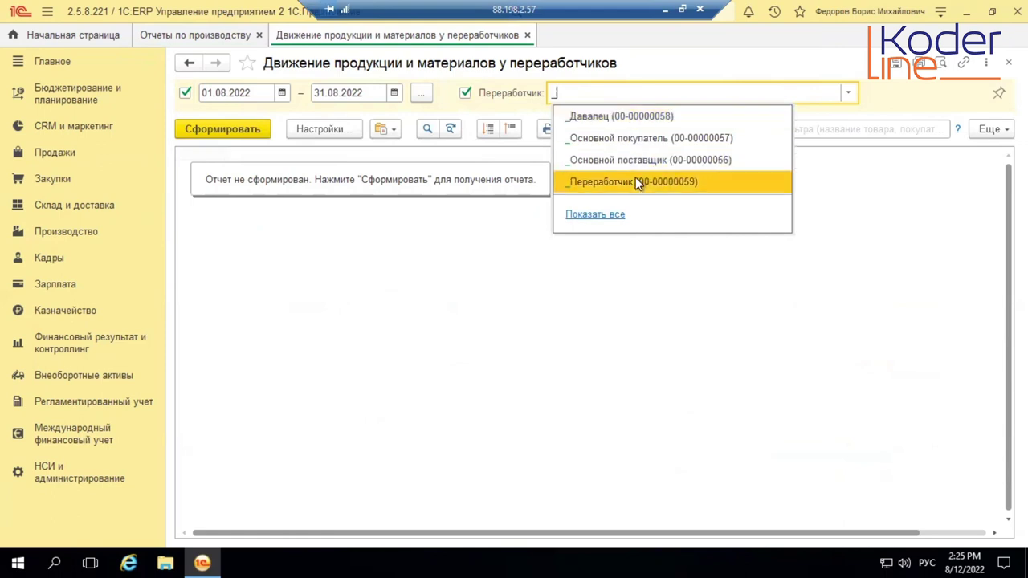
left_click(582, 179)
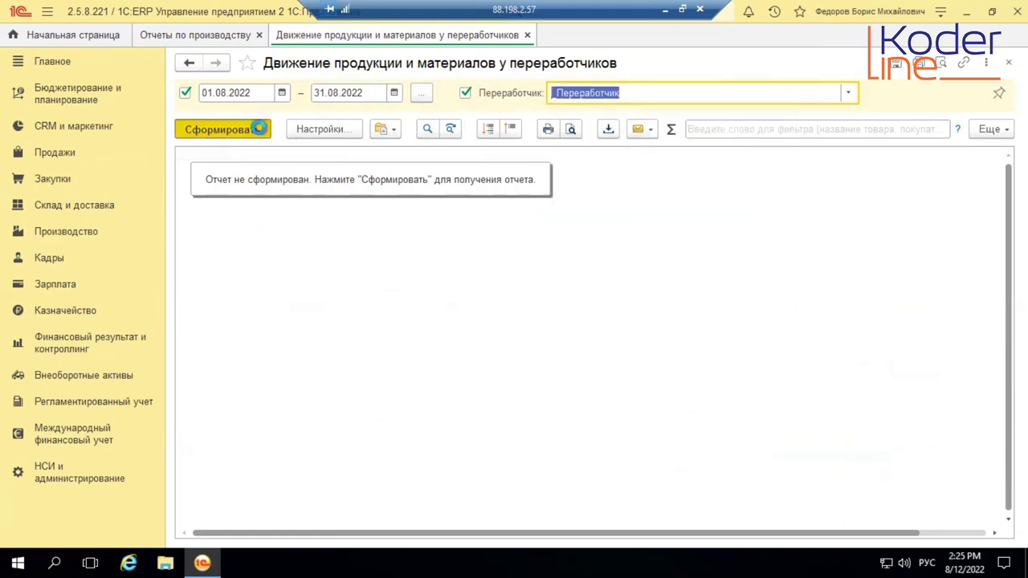
left_click(261, 132)
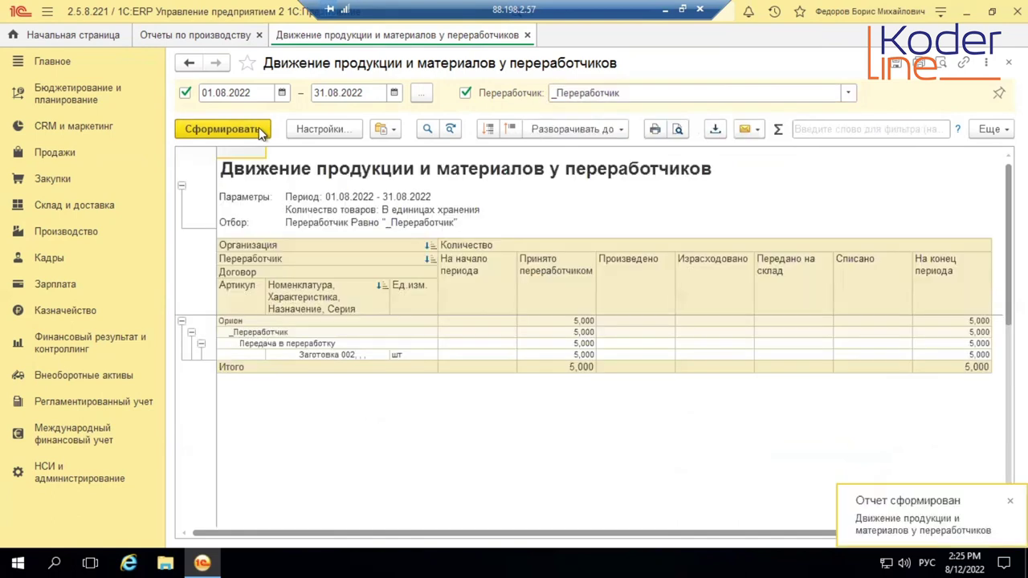
left_click(543, 355)
left_click(343, 354)
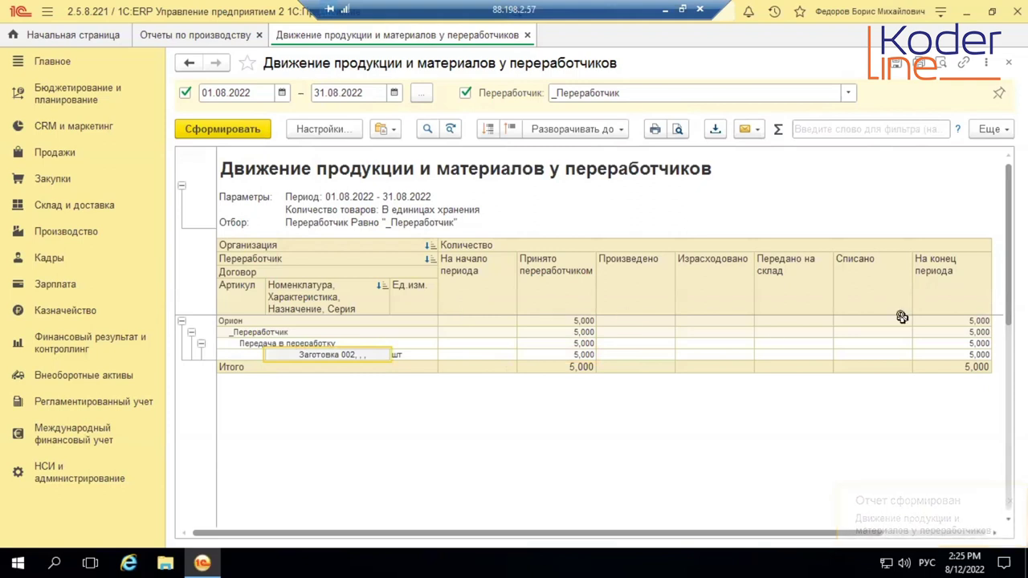
left_click(976, 354)
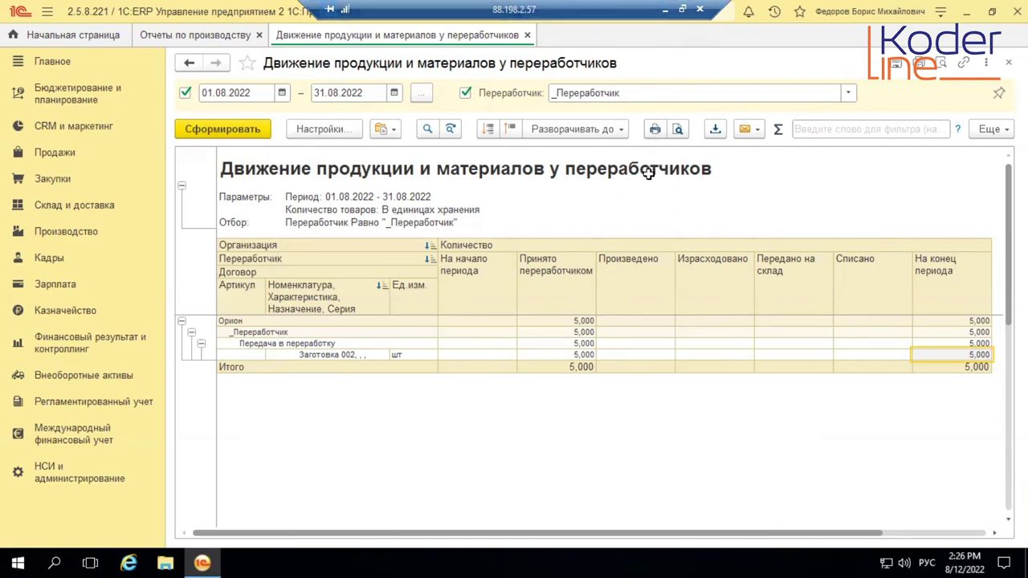
- Switch back to the Word task document and review the list of actions under «Выполняем следующие действия»
key("alt+Tab")
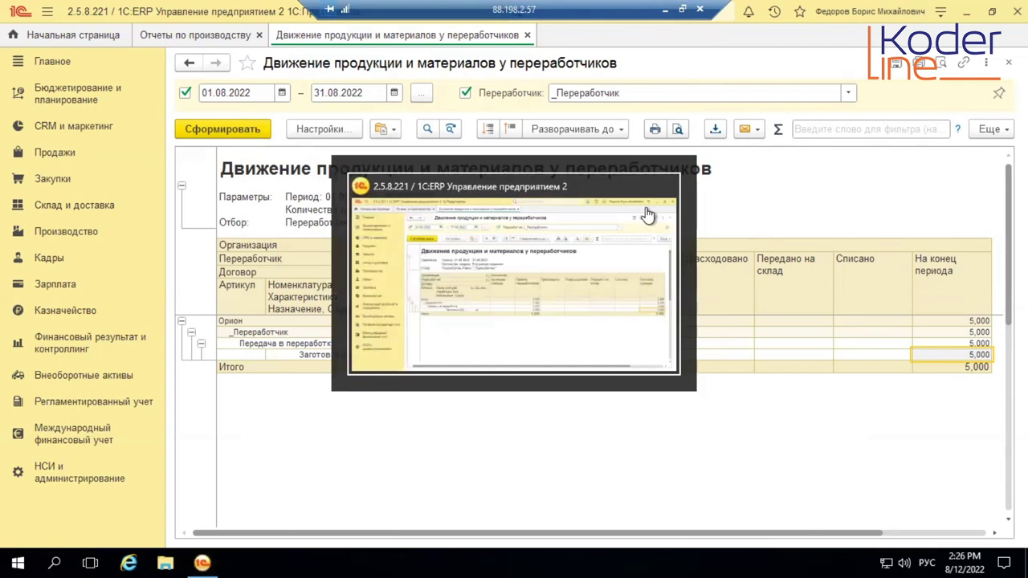
left_click(670, 8)
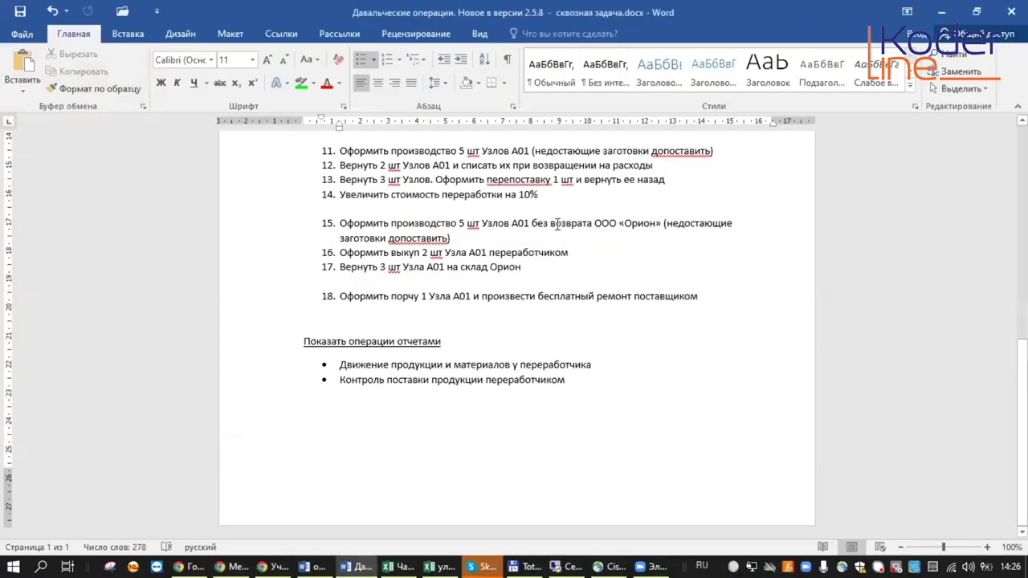
scroll(560, 222, "up", 3)
scroll(560, 223, "up", 3)
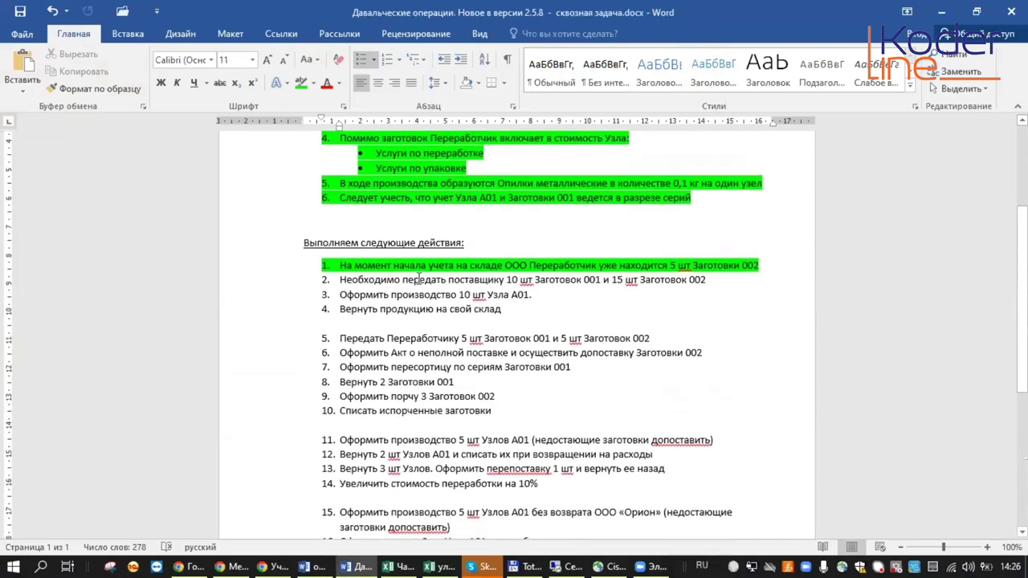
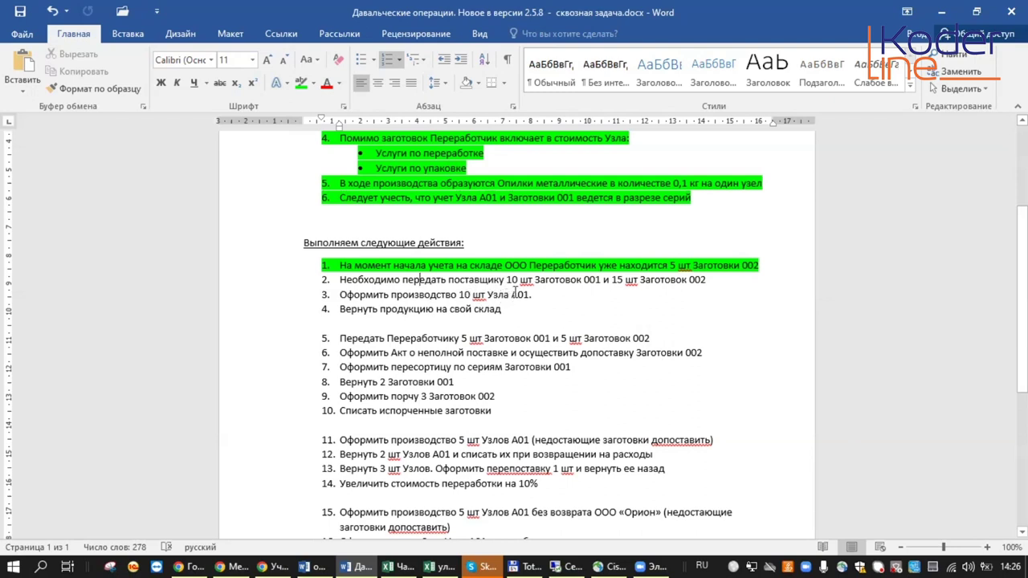
- Switch to 1C:ERP and open the existing order to _Переработчик from the list of processor orders
left_click(573, 563)
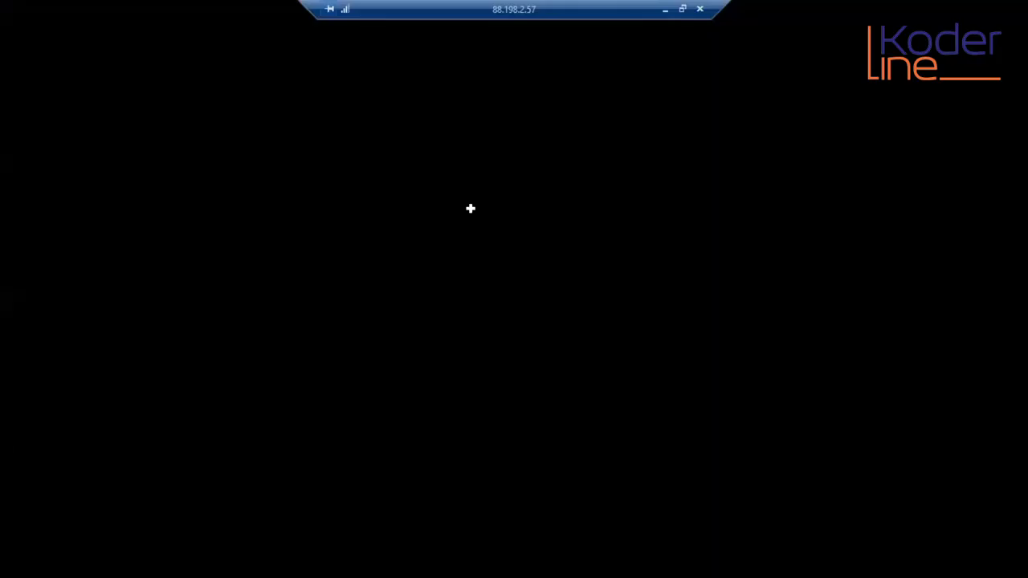
left_click(66, 233)
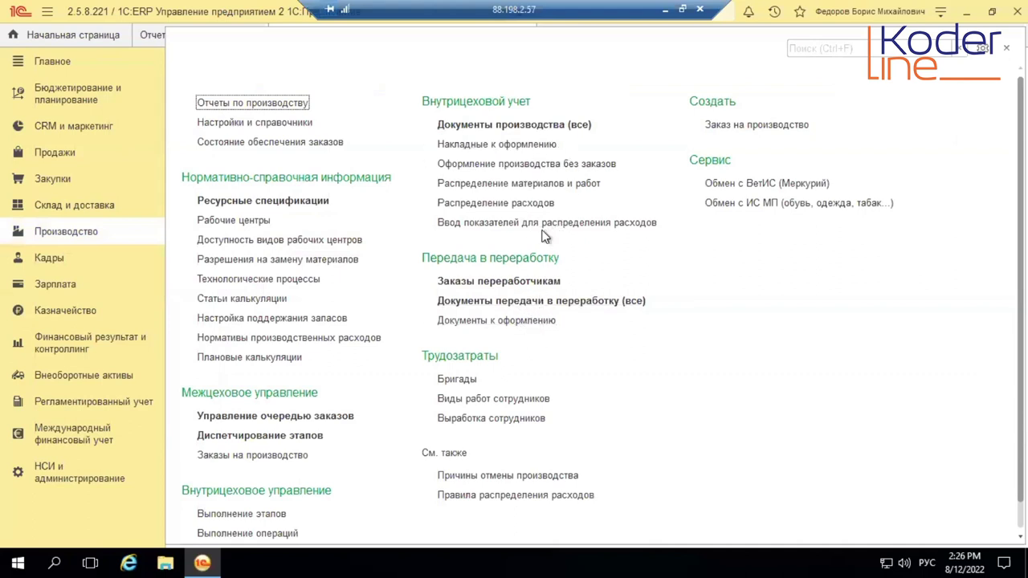
left_click(541, 282)
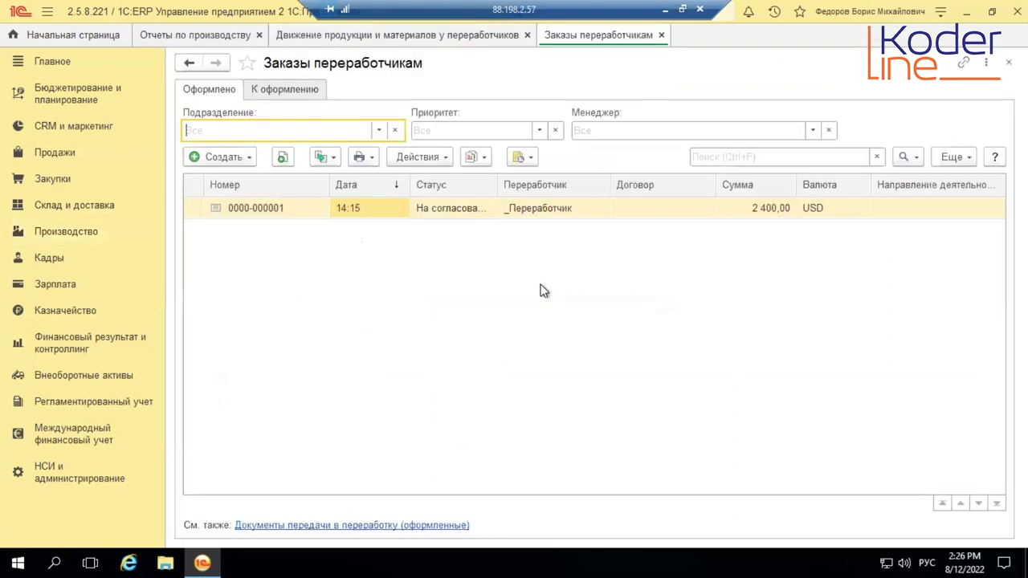
double_click(380, 207)
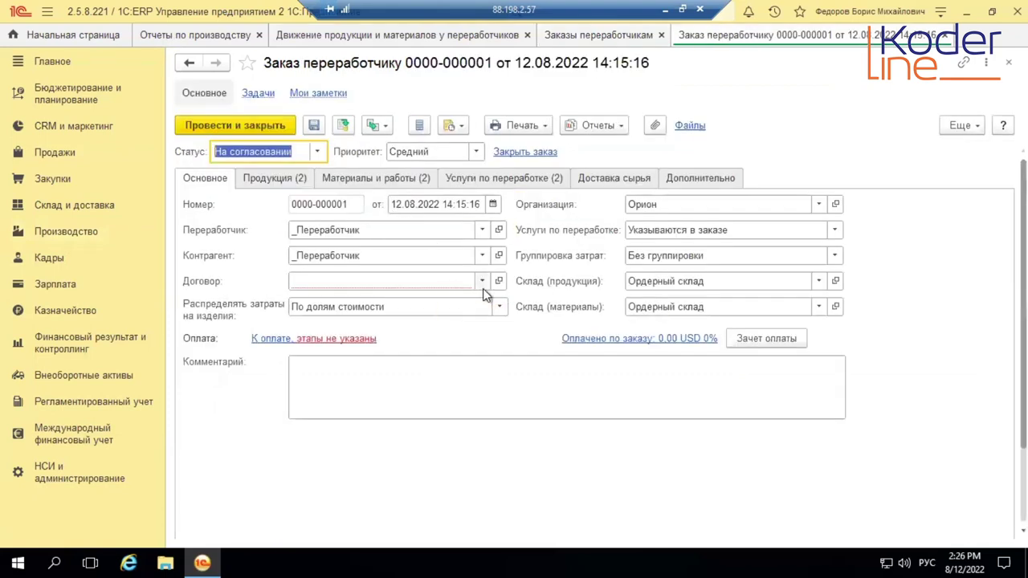
- Set the order's contract to «Передача в переработку»
left_click(482, 281)
left_click(379, 324)
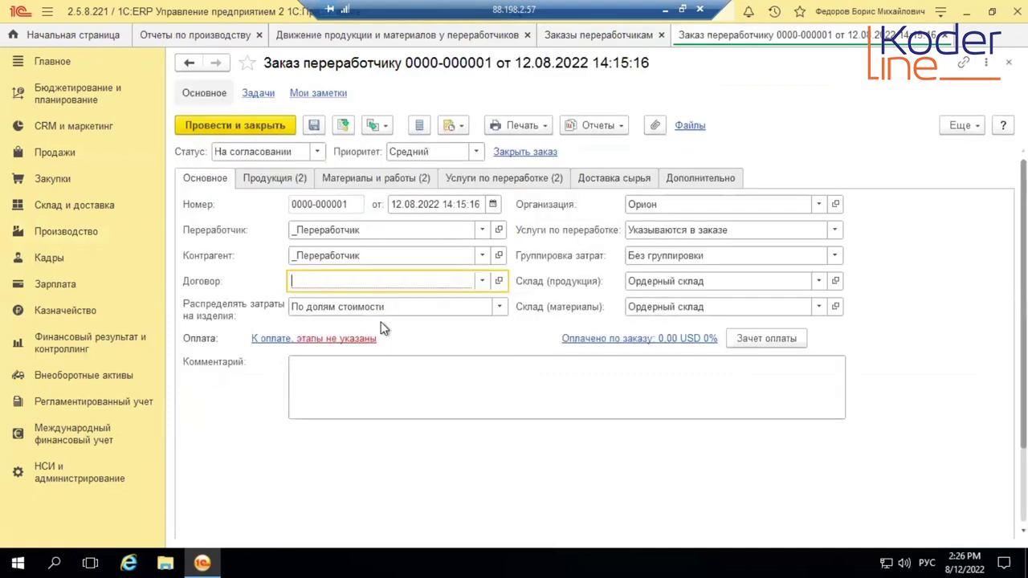
double_click(408, 165)
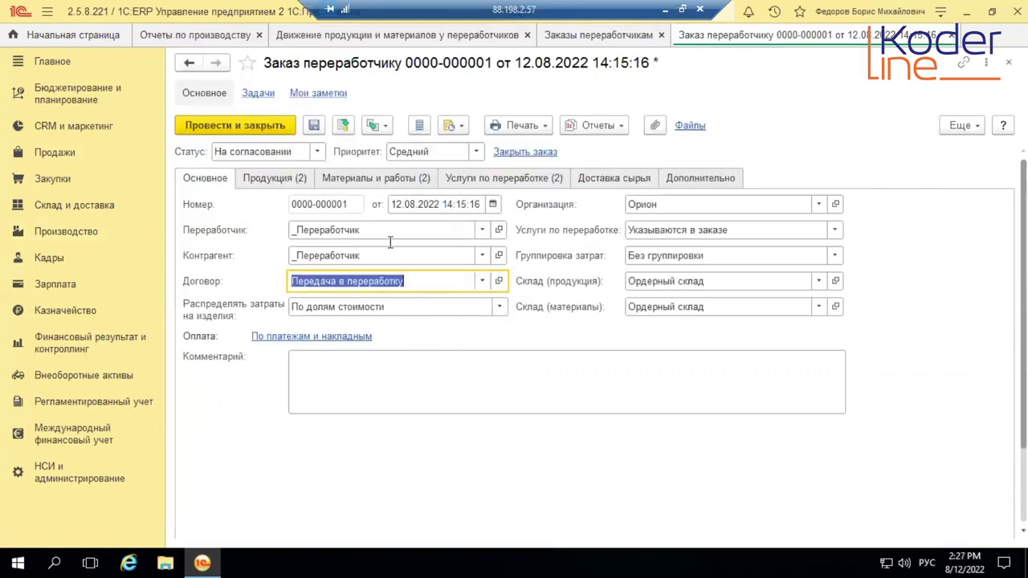
- Set the order's output quantities to 10 pcs of Узел А01 and 1 kg of the metal shavings by-product
left_click(283, 178)
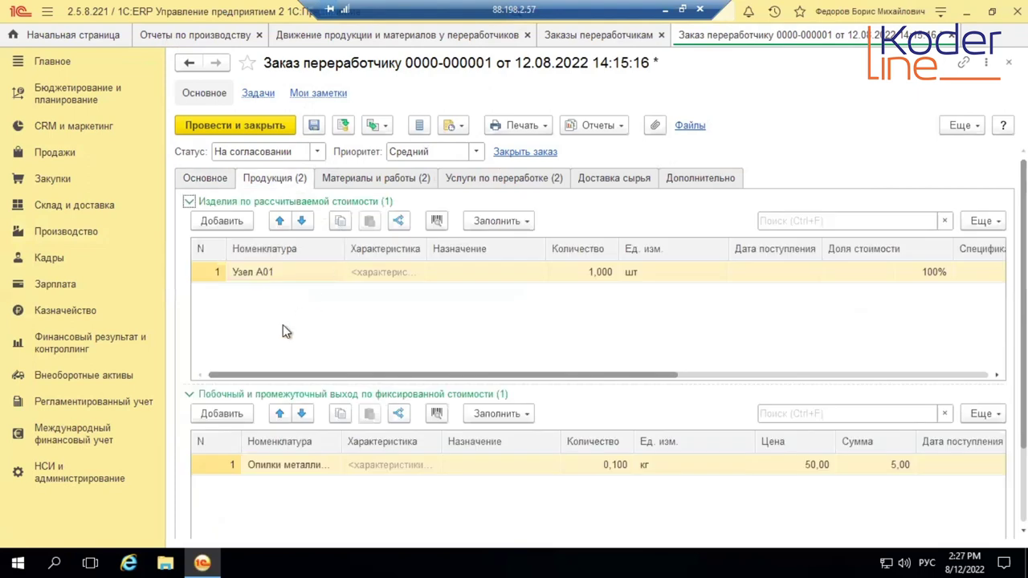
double_click(588, 274)
left_click(588, 274)
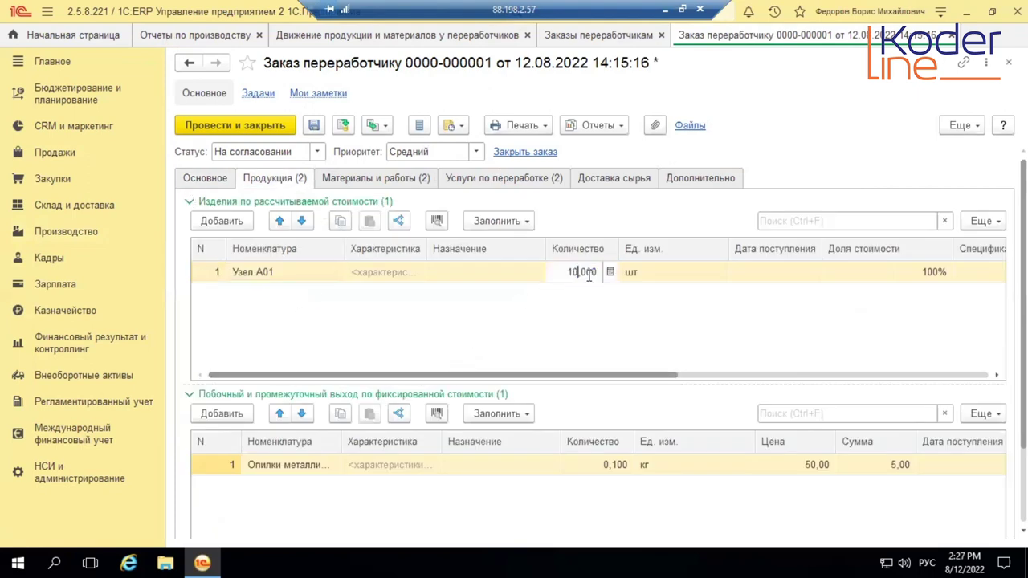
key("Return")
scroll(588, 275, "down", 3)
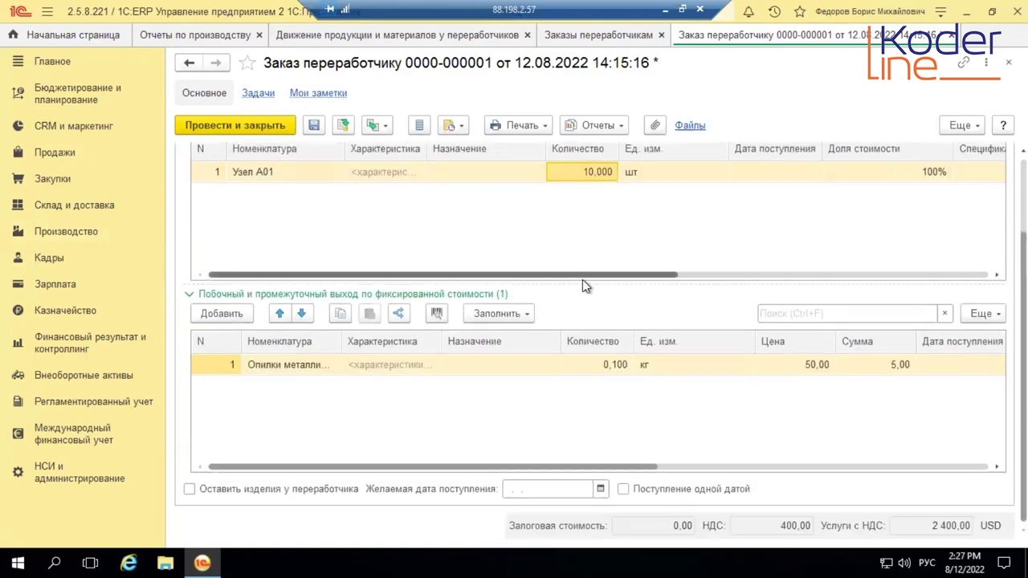
double_click(601, 366)
type("1")
key("Return")
- Set the order's material quantities to 10 pcs of Заготовка 001 and 20 pcs of Заготовка 002
scroll(453, 191, "up", 3)
left_click(388, 178)
left_click(885, 216)
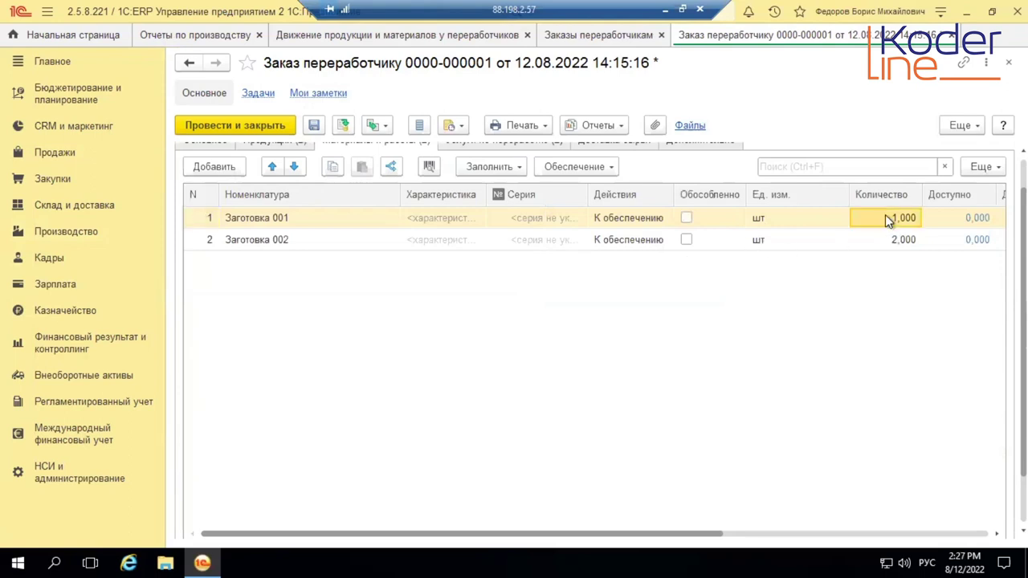
left_click(885, 214)
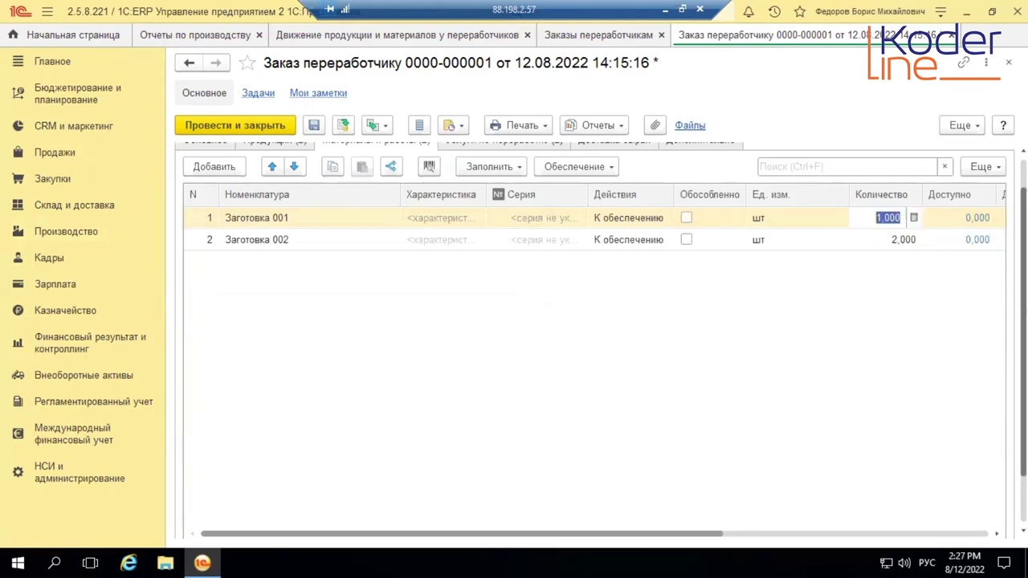
type("10")
key("Return")
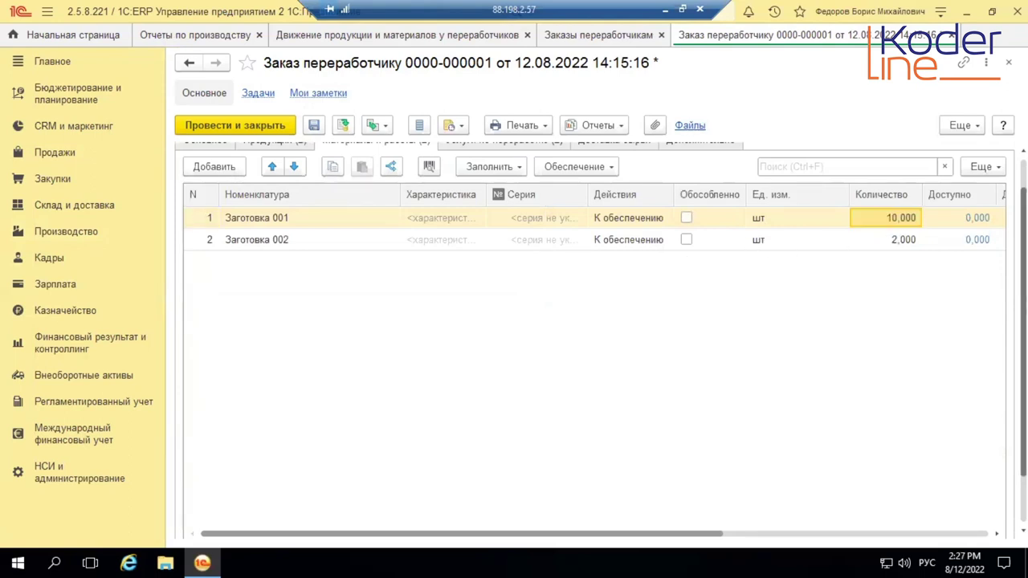
left_click(898, 242)
left_click(898, 243)
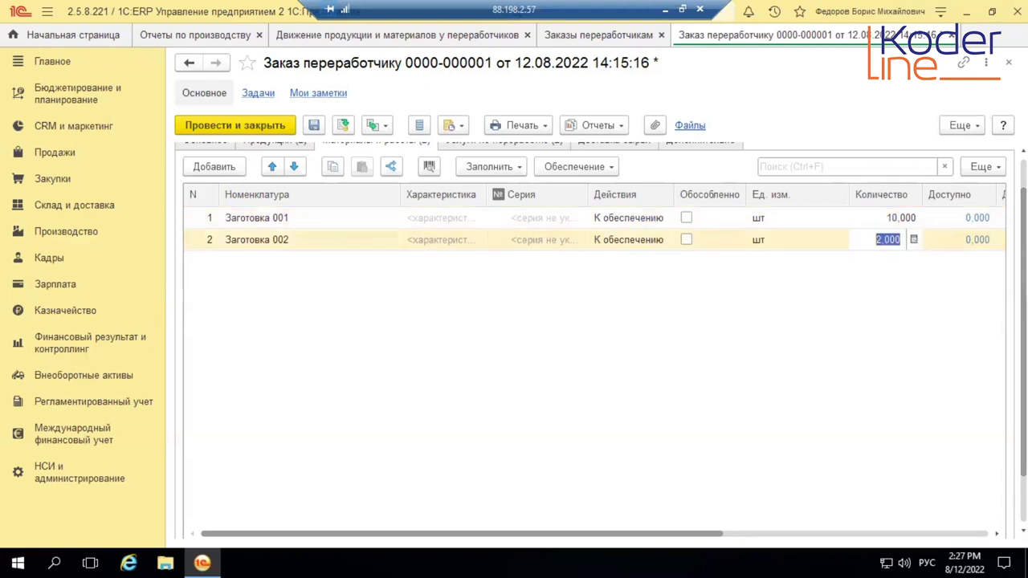
type("20")
key("Return")
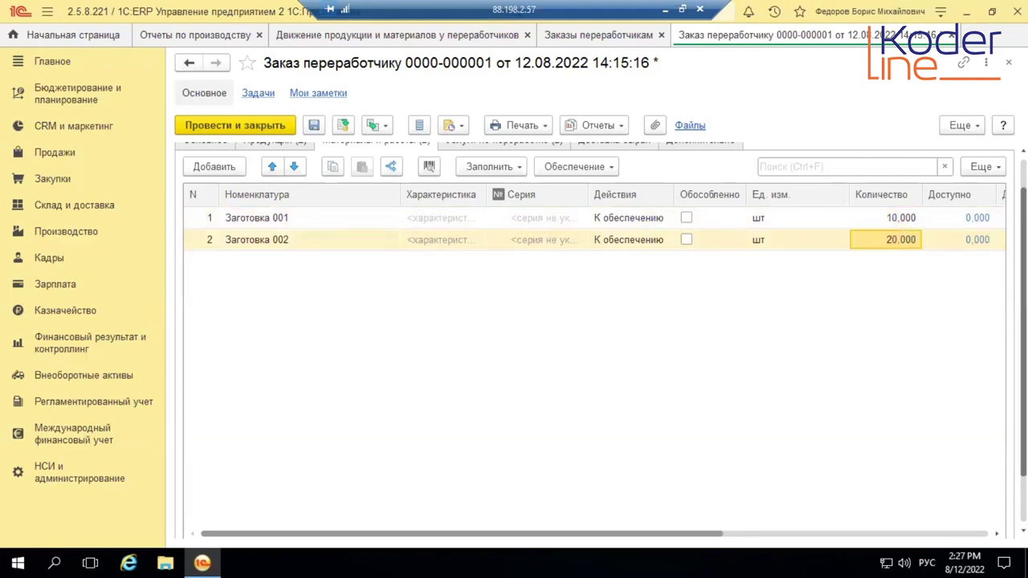
- Set the price of «Услуги переработки» in the order's processing services to 10 000
scroll(554, 241, "up", 1)
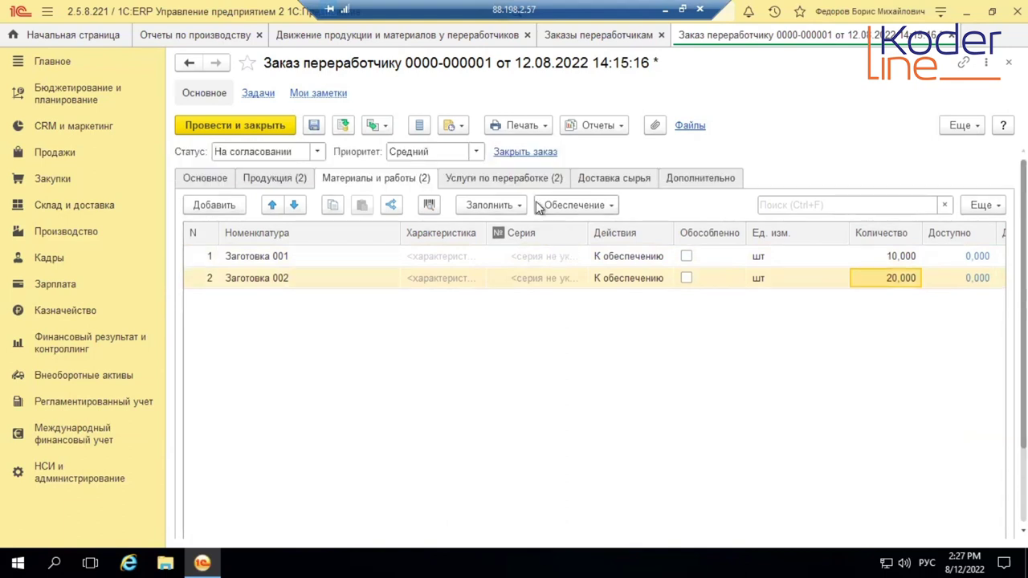
left_click(509, 179)
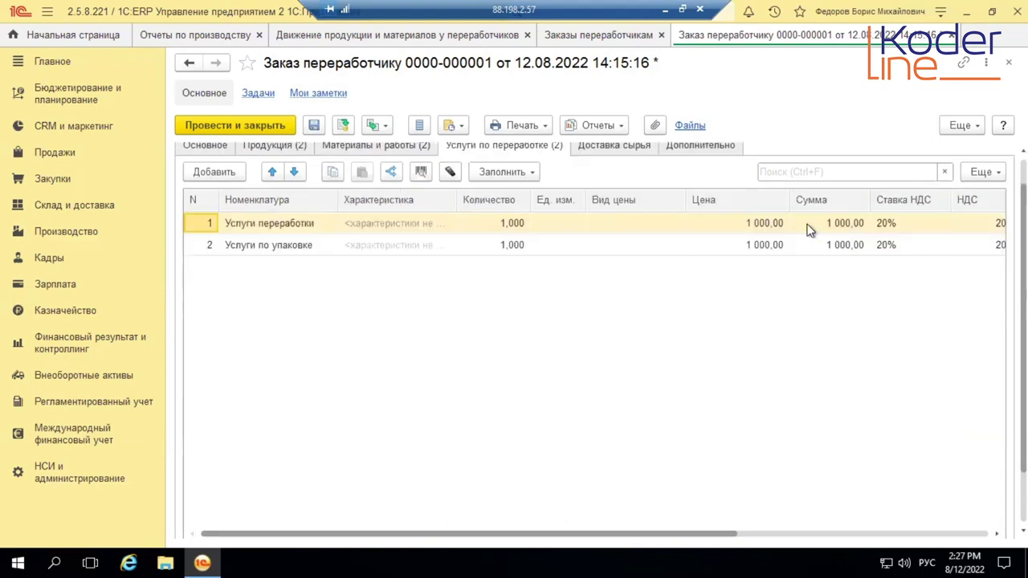
double_click(740, 225)
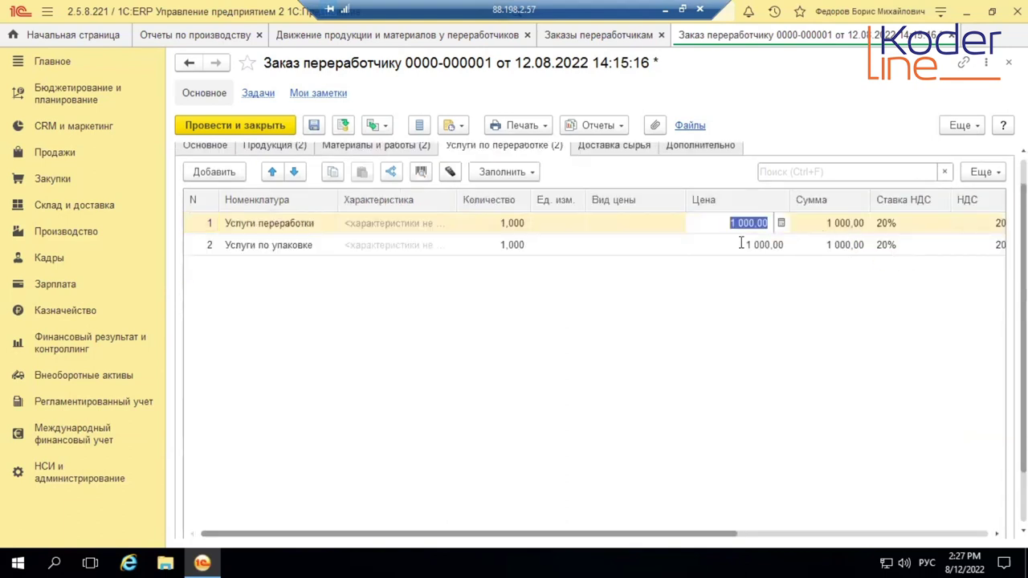
left_click(713, 326)
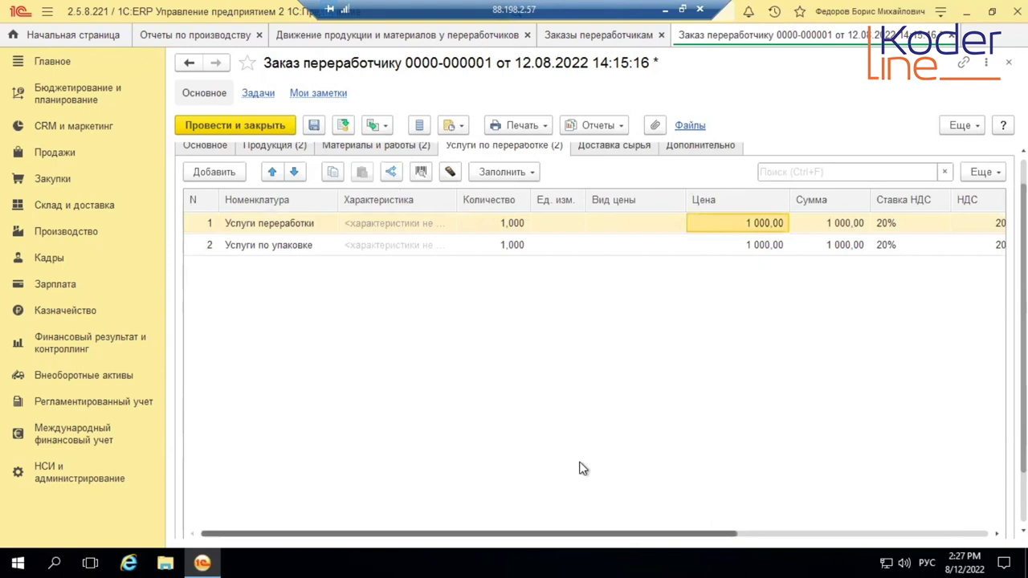
scroll(583, 469, "right", 5)
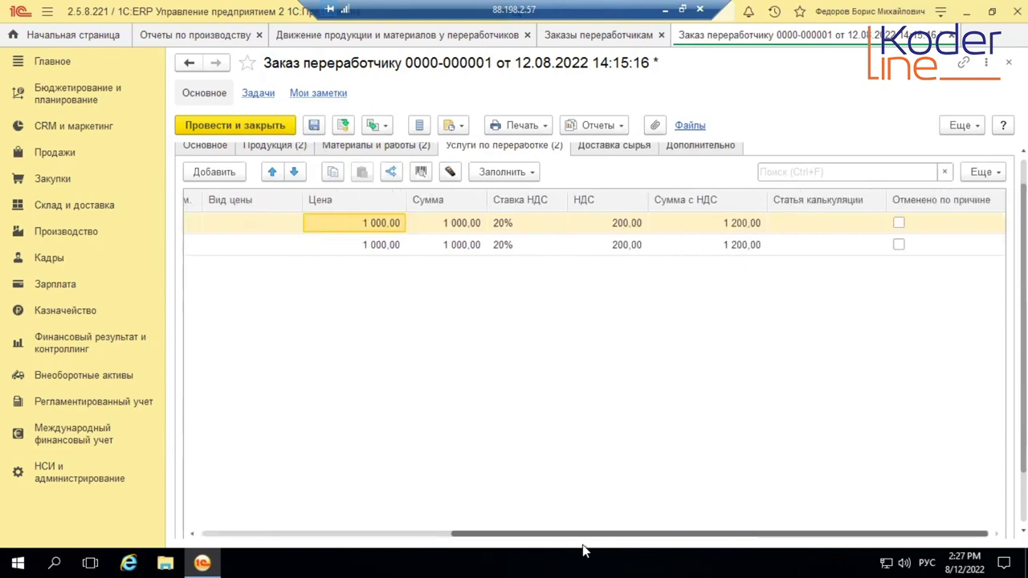
scroll(583, 551, "left", 5)
left_click(773, 228)
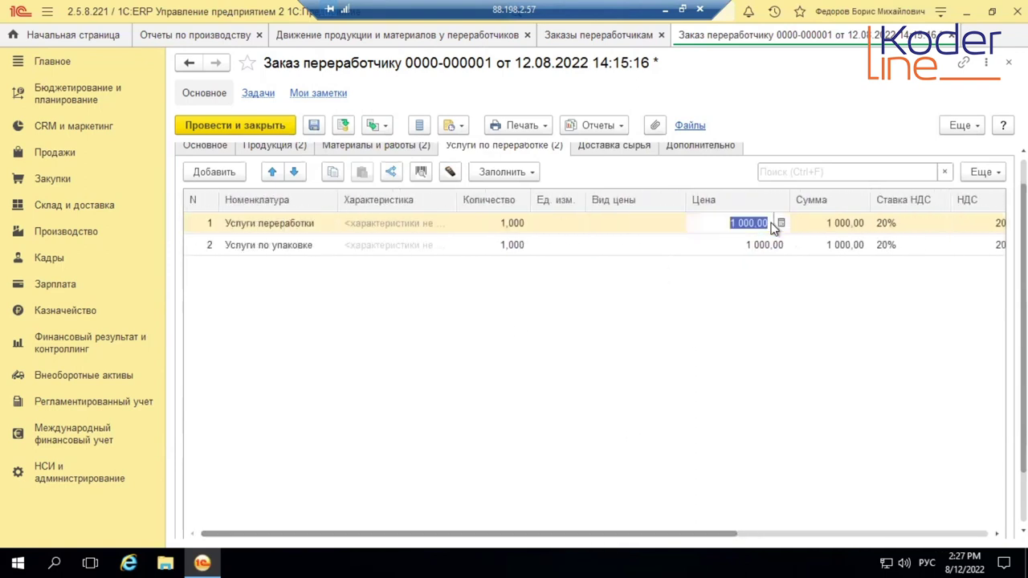
type("10000")
key("Return")
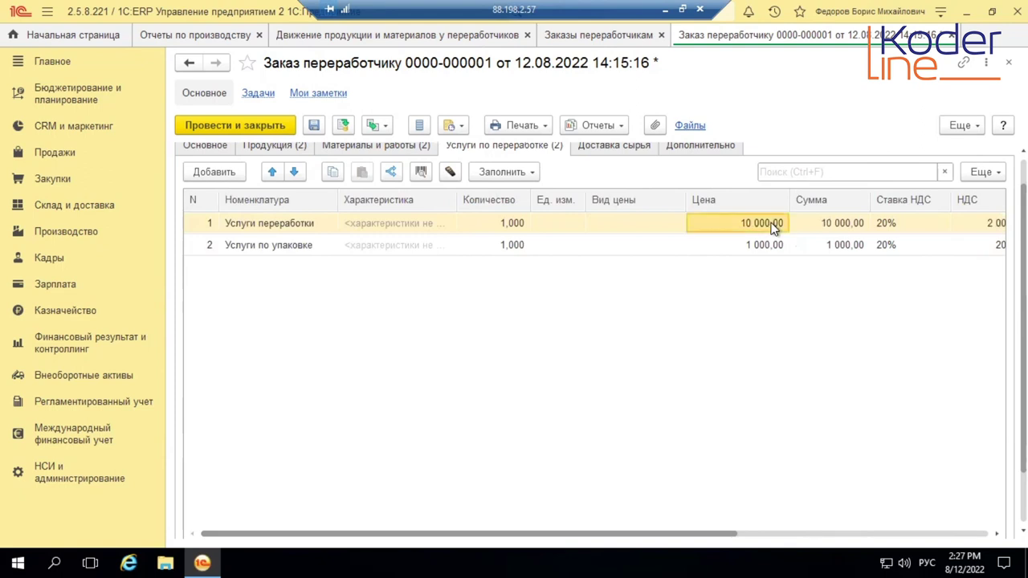
- Set the price of «Услуги по упаковке» to 10 000 and post the processor order
left_click(764, 246)
type("100")
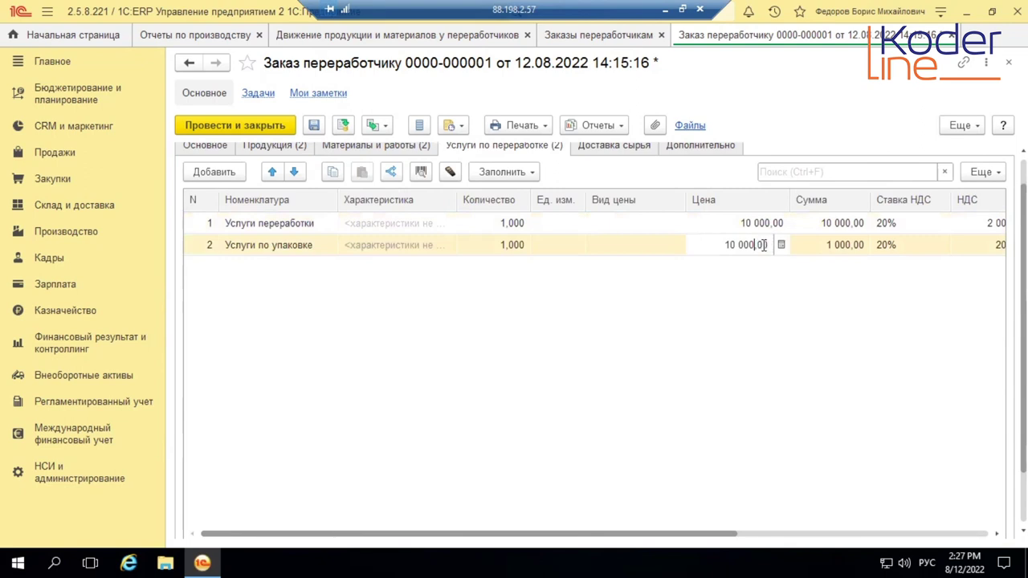
key("Return")
scroll(412, 286, "up", 1)
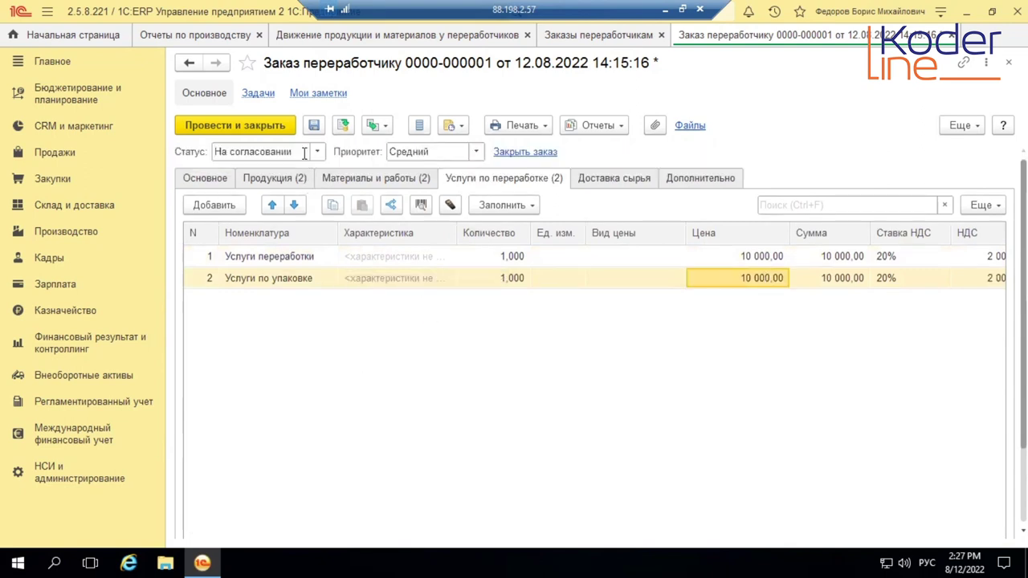
left_click(341, 126)
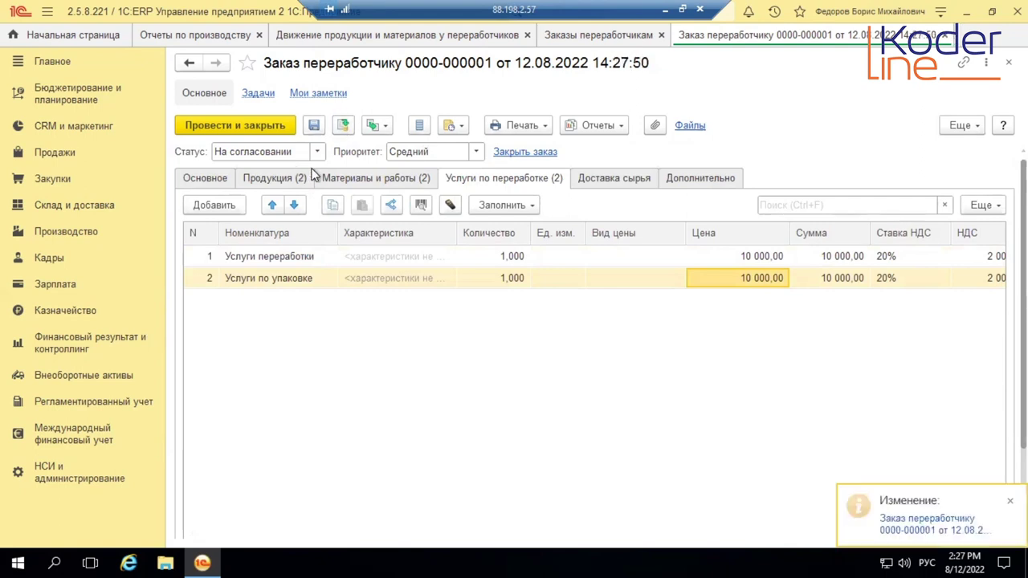
- Set the order's status to «К выполнению» and try to post it
left_click(319, 151)
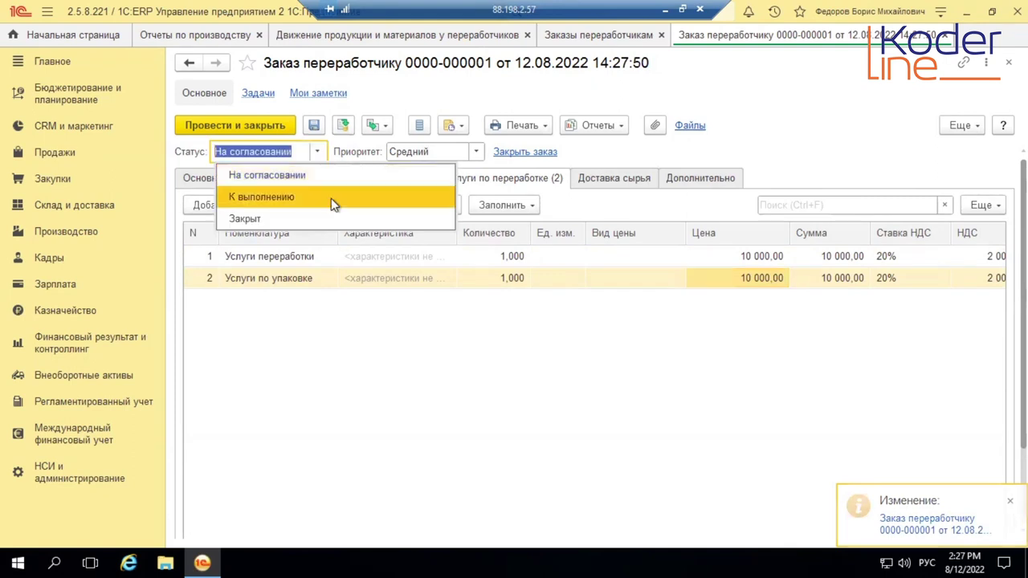
left_click(335, 198)
left_click(344, 126)
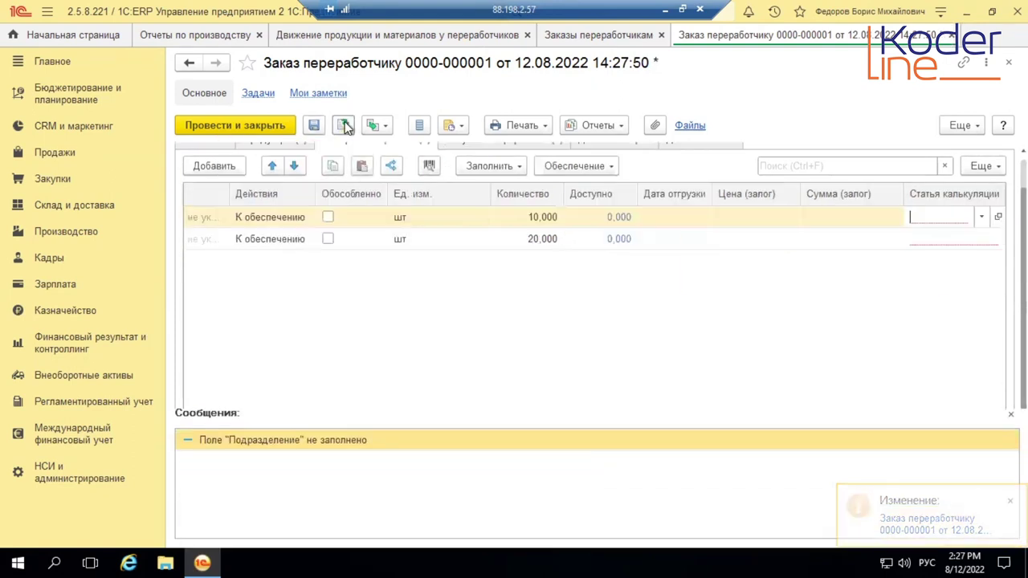
- Assign the main materials costing item to both material lines and try to post the order
left_click(981, 217)
left_click(978, 244)
left_click(980, 246)
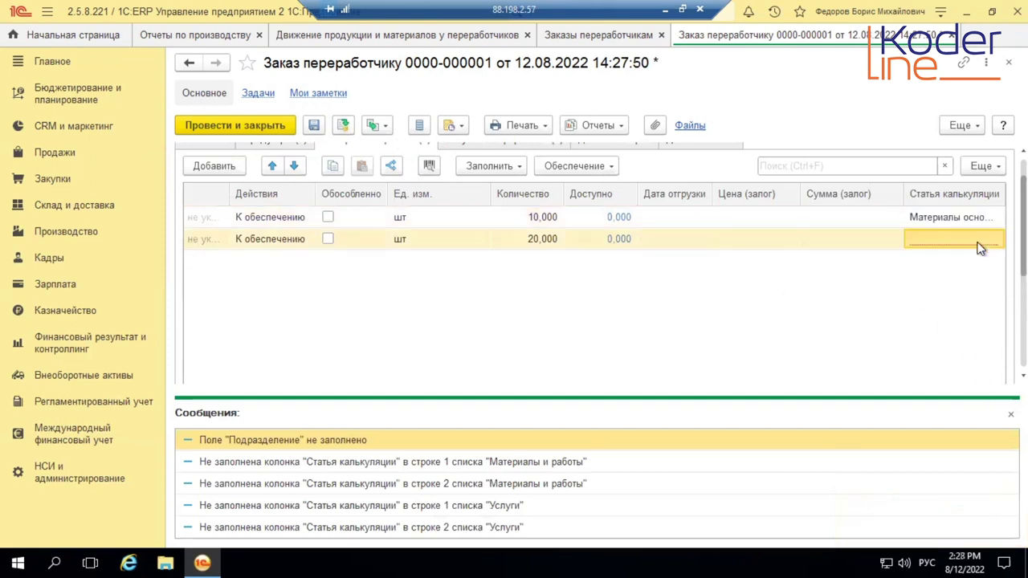
left_click(907, 262)
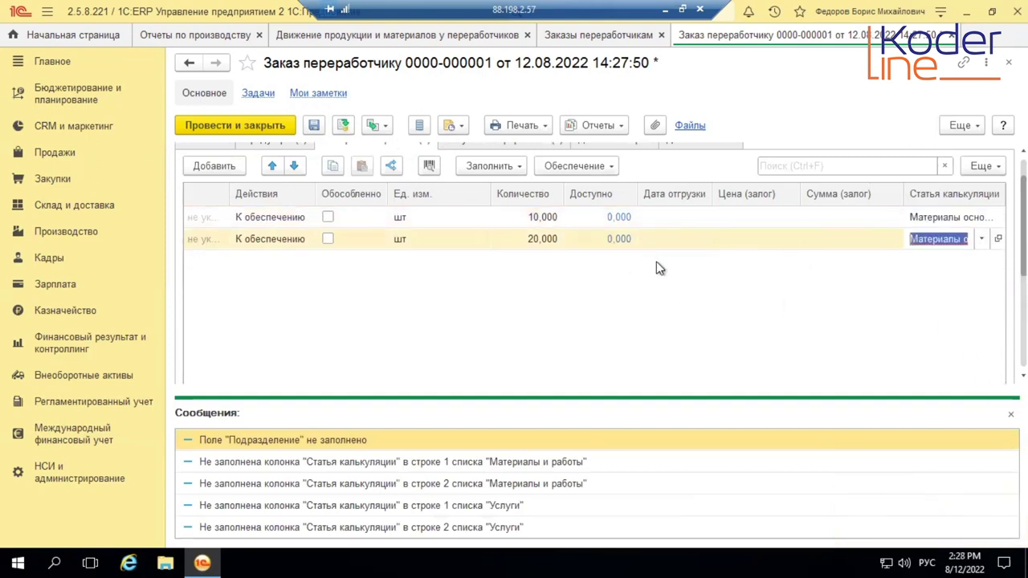
left_click(343, 126)
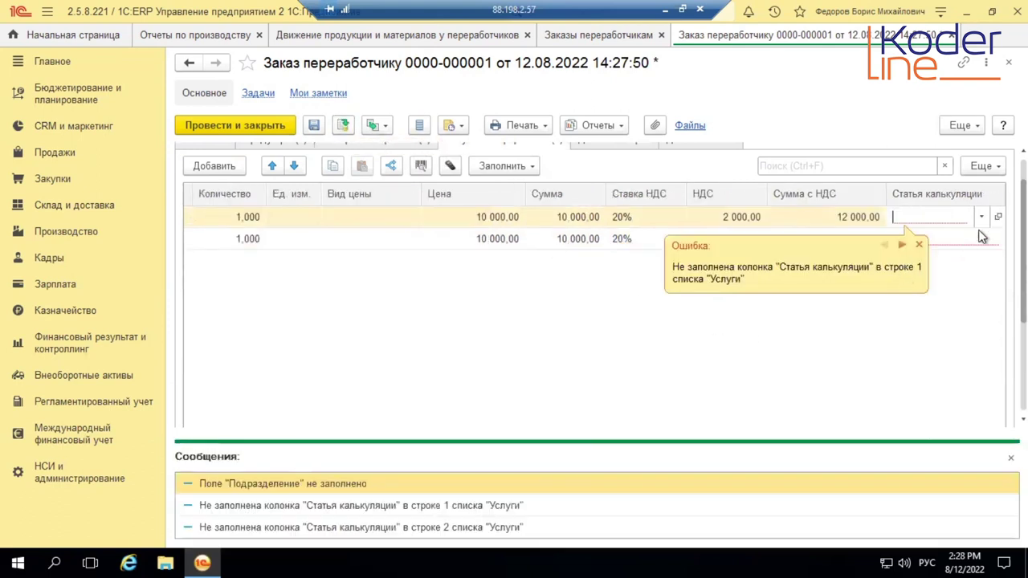
- Assign the costing item «Услуги переработчика» to both service lines and try to post the order
left_click(980, 217)
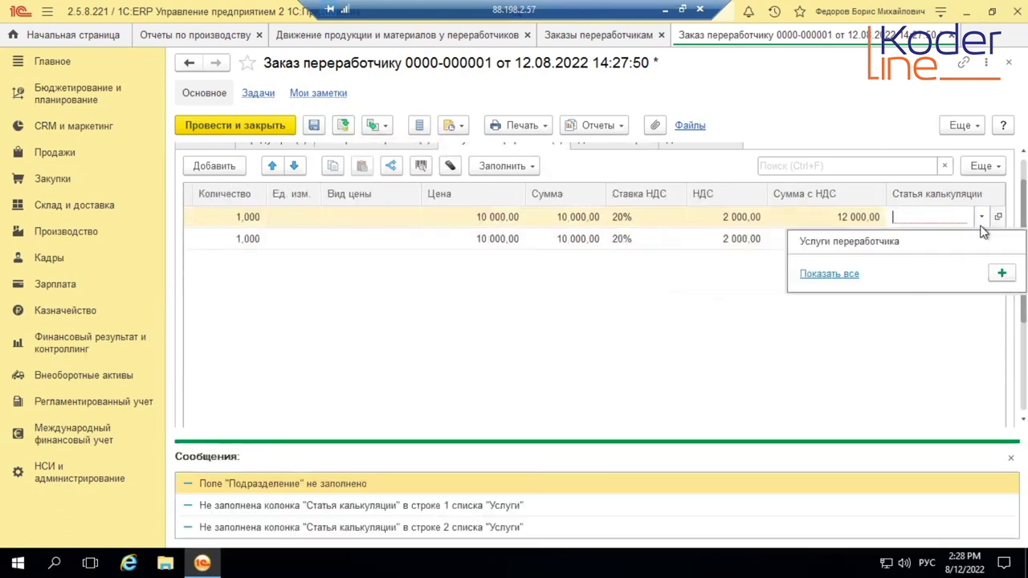
left_click(910, 237)
left_click(918, 241)
left_click(921, 238)
left_click(883, 265)
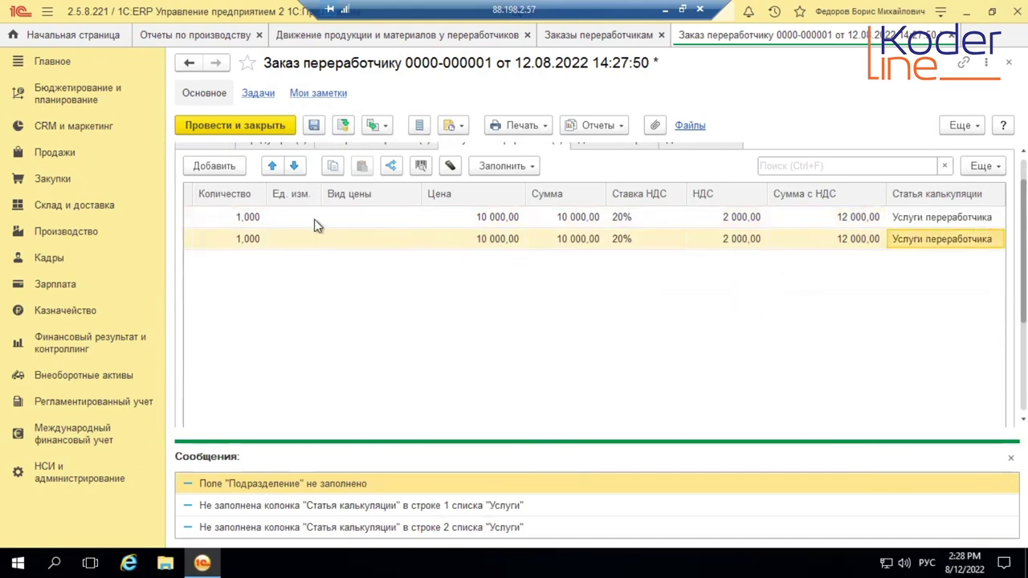
scroll(321, 192, "up", 1)
left_click(344, 126)
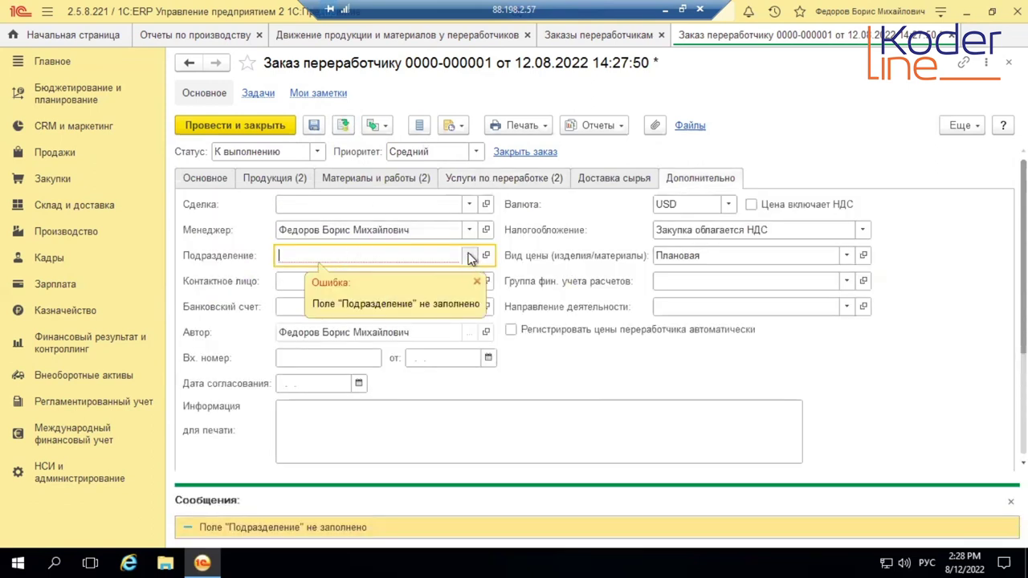
- Set the order's department to «Производственный департамент» from the enterprise structure and post the order
left_click(470, 255)
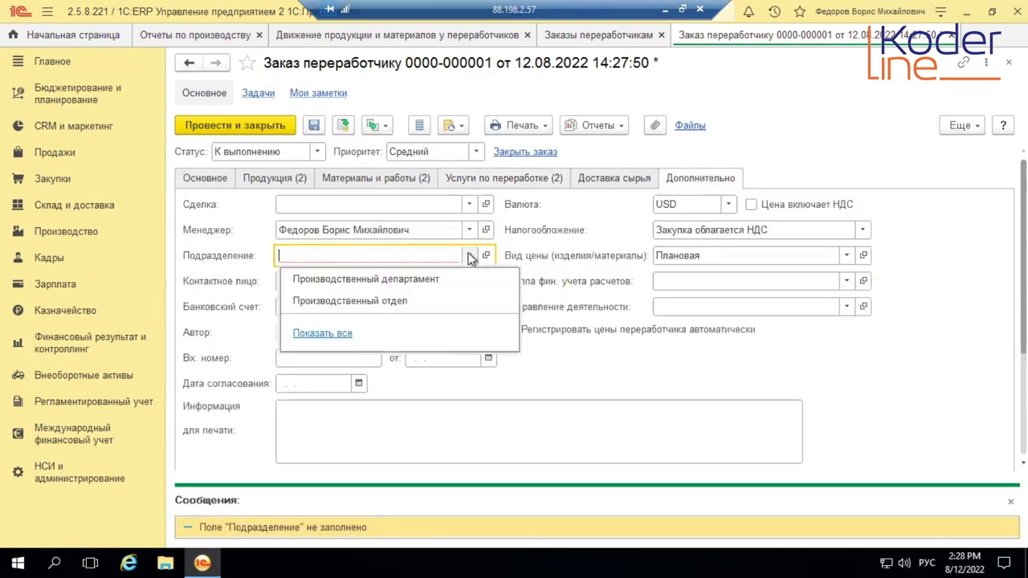
left_click(338, 335)
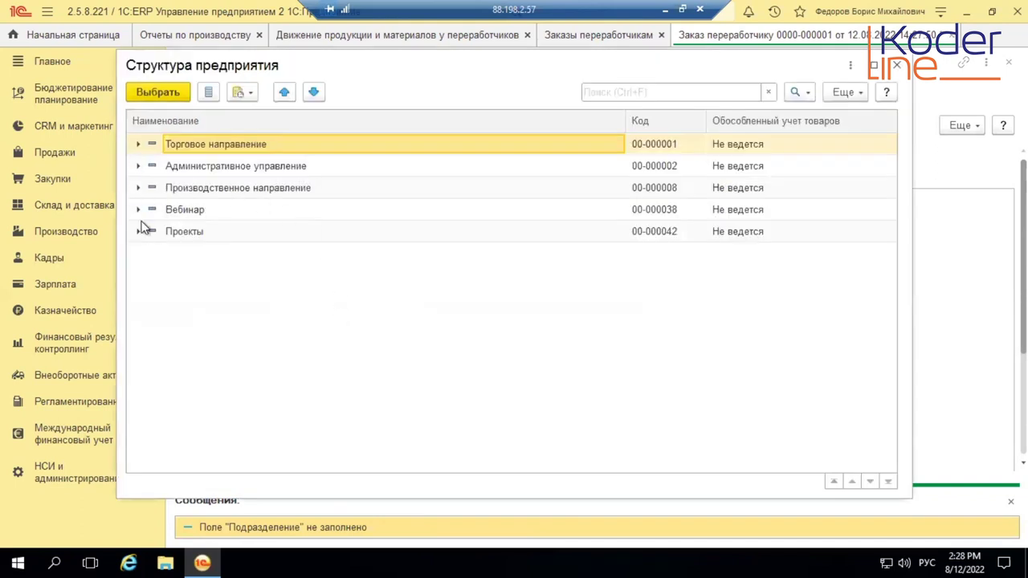
left_click(133, 207)
double_click(242, 159)
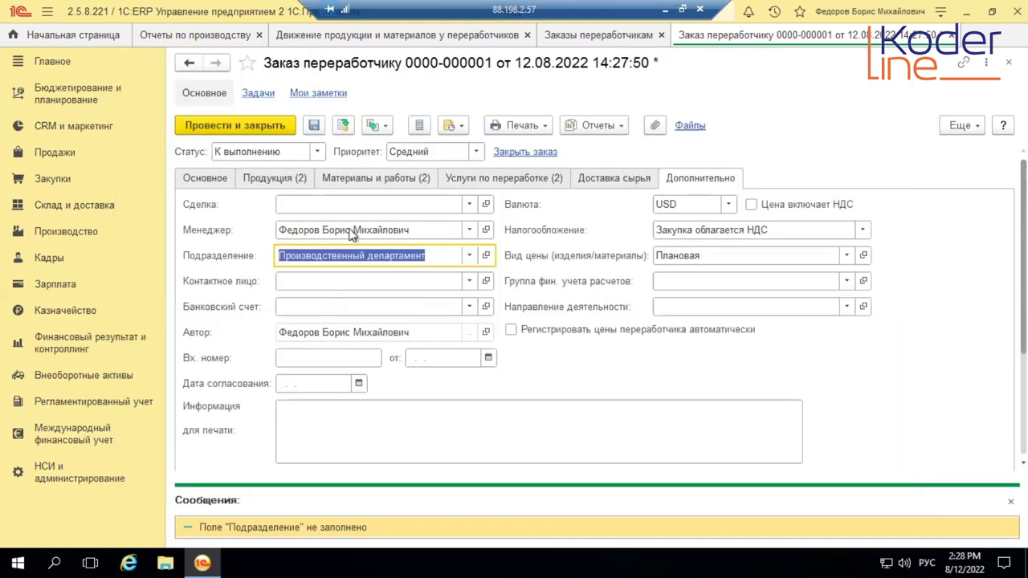
left_click(343, 125)
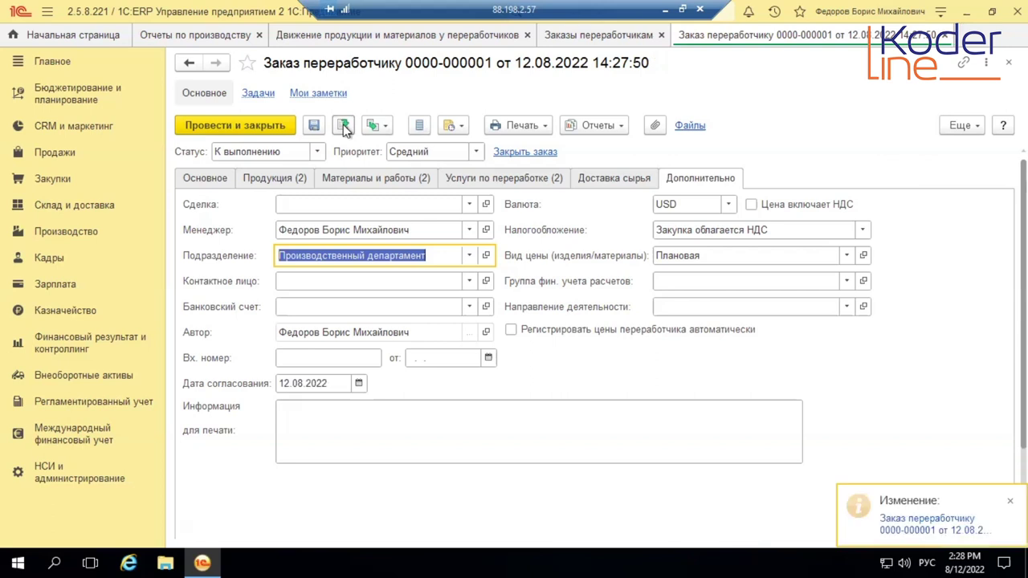
- Review the order's main details and the supply actions of the Заготовка 001 and Заготовка 002 material lines
left_click(205, 181)
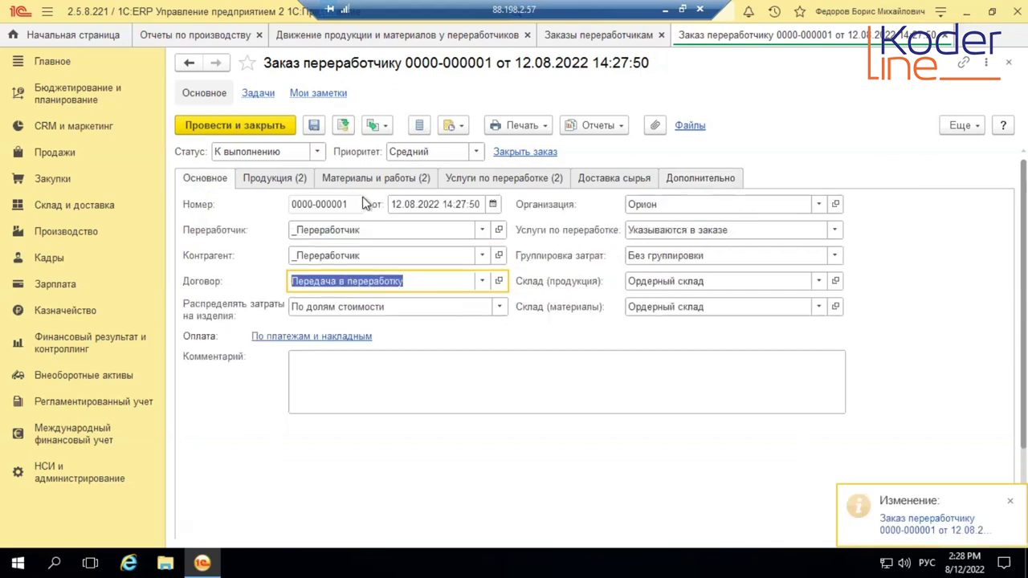
left_click(522, 416)
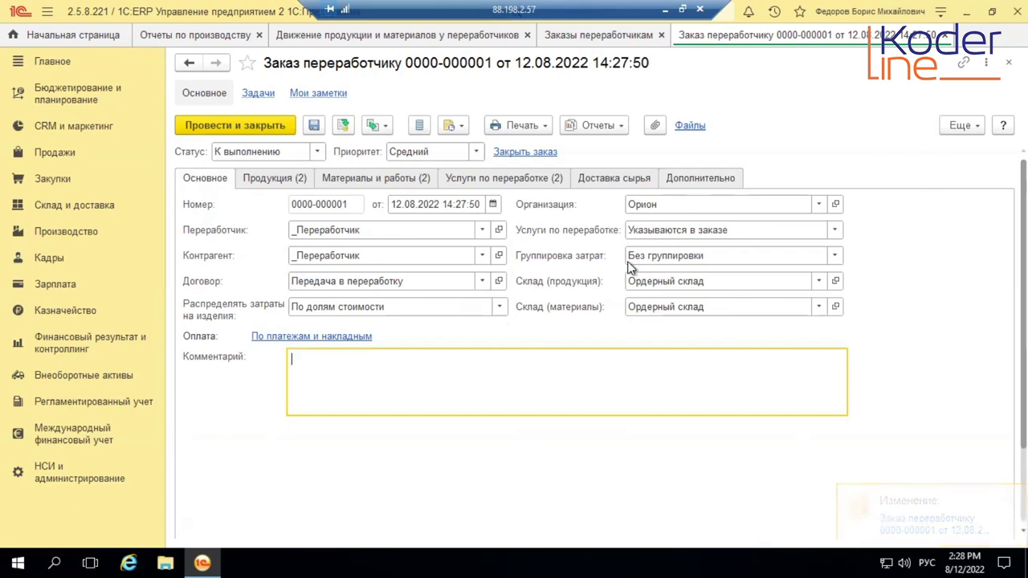
left_click(359, 182)
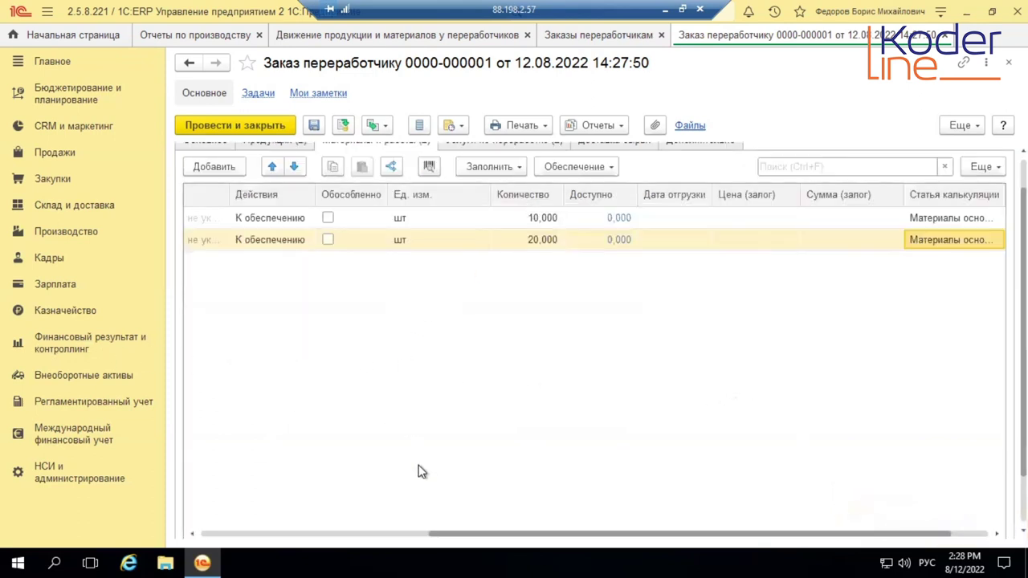
scroll(422, 471, "left", 4)
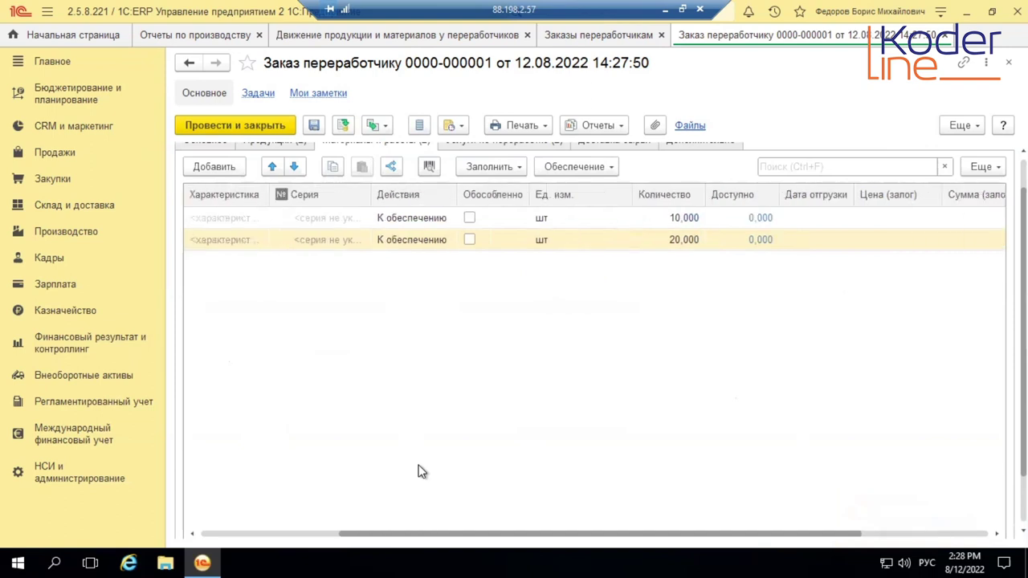
scroll(422, 471, "left", 3)
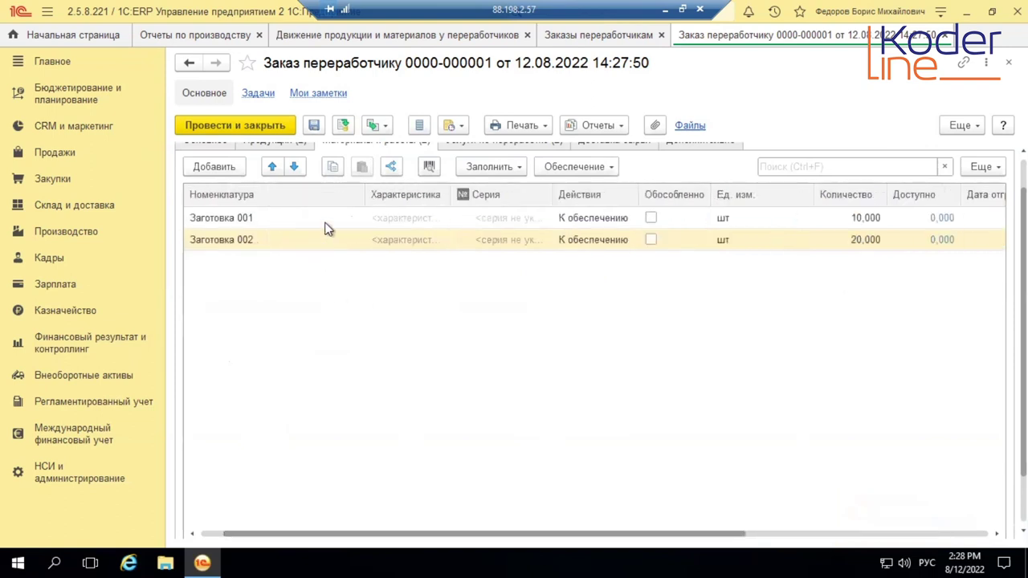
left_click(604, 224)
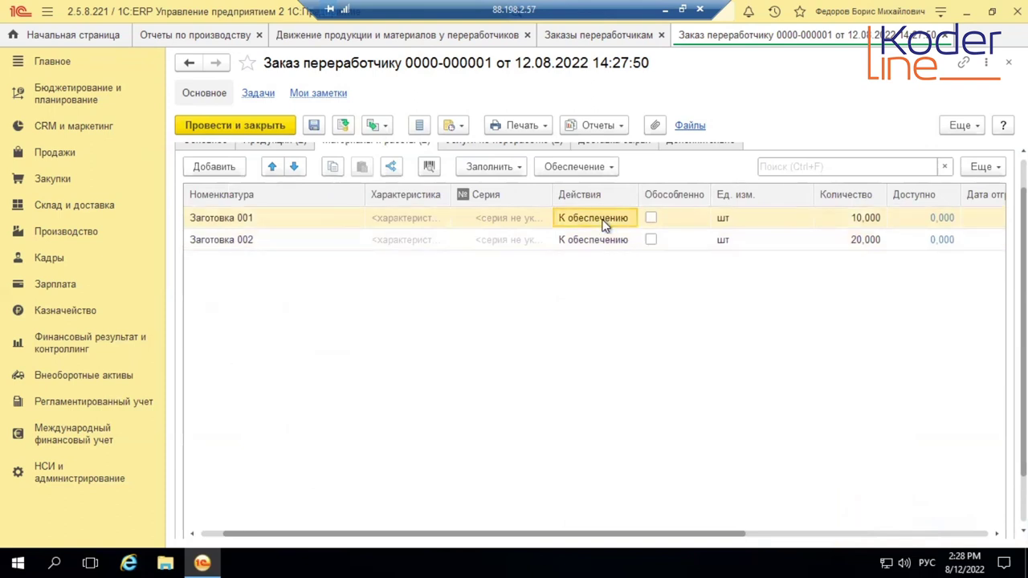
left_click(594, 239)
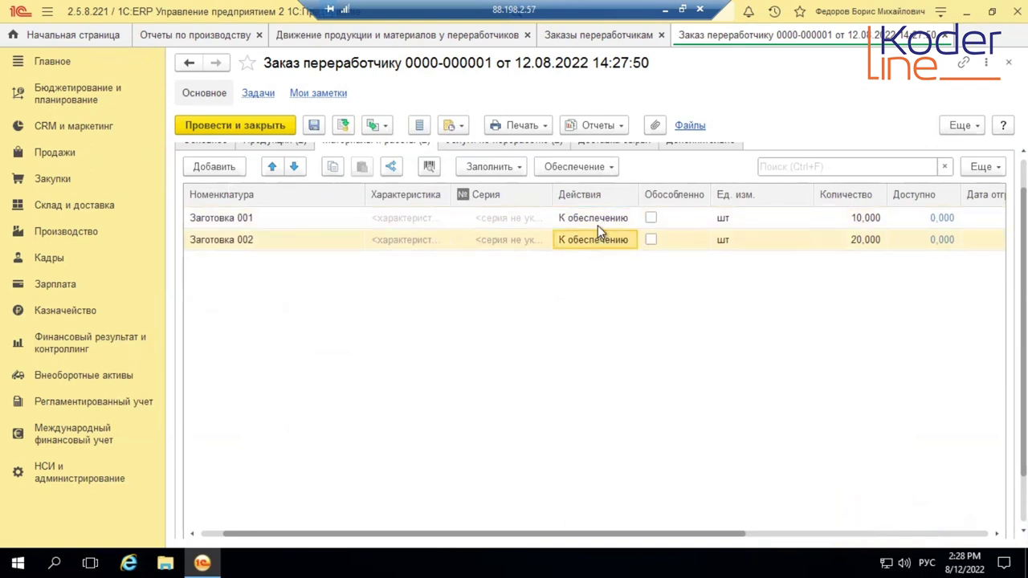
- Set the material quantity of Заготовка 002 to 15 pcs and post the order
left_click(856, 249)
left_click(858, 240)
type("15")
key("Return")
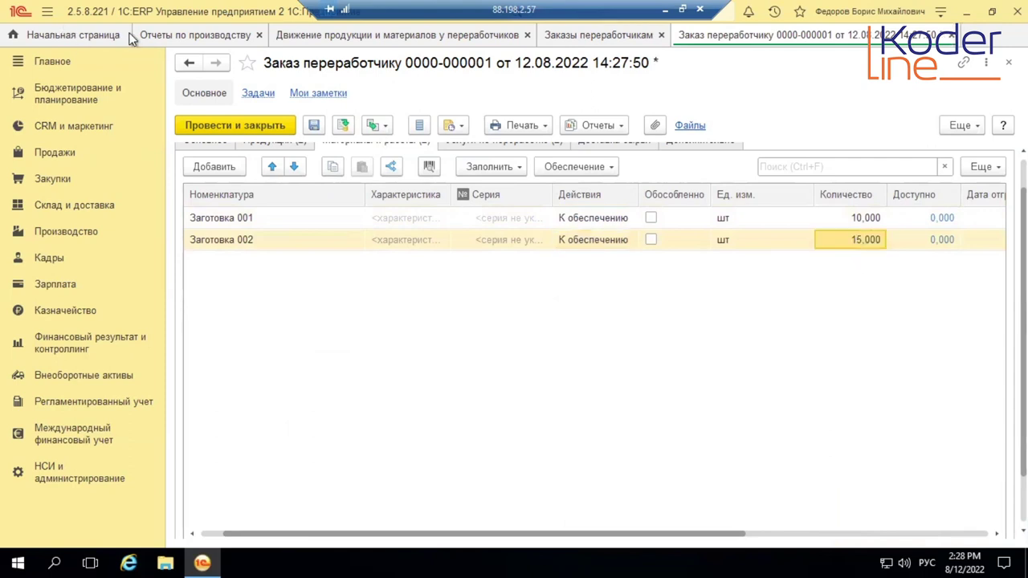
left_click(345, 126)
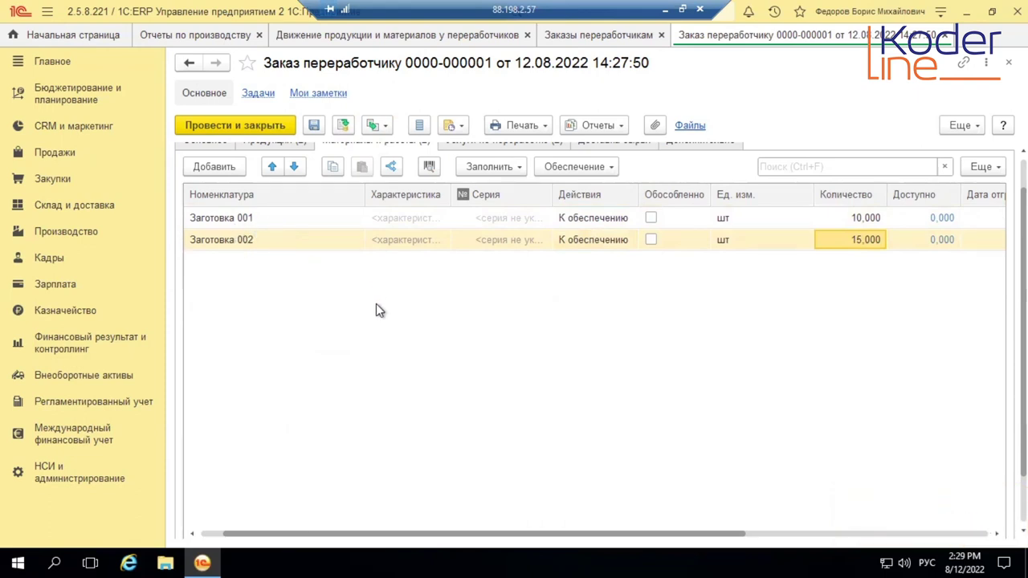
- Create a supplier order based on the processor order and set its supplier to «_Основной поставщик»
left_click(387, 125)
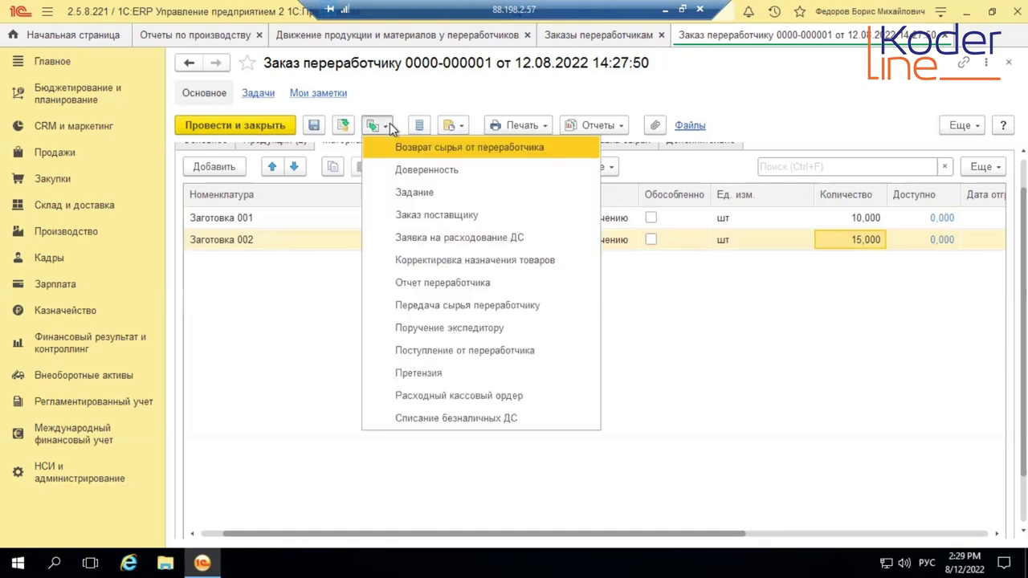
left_click(474, 216)
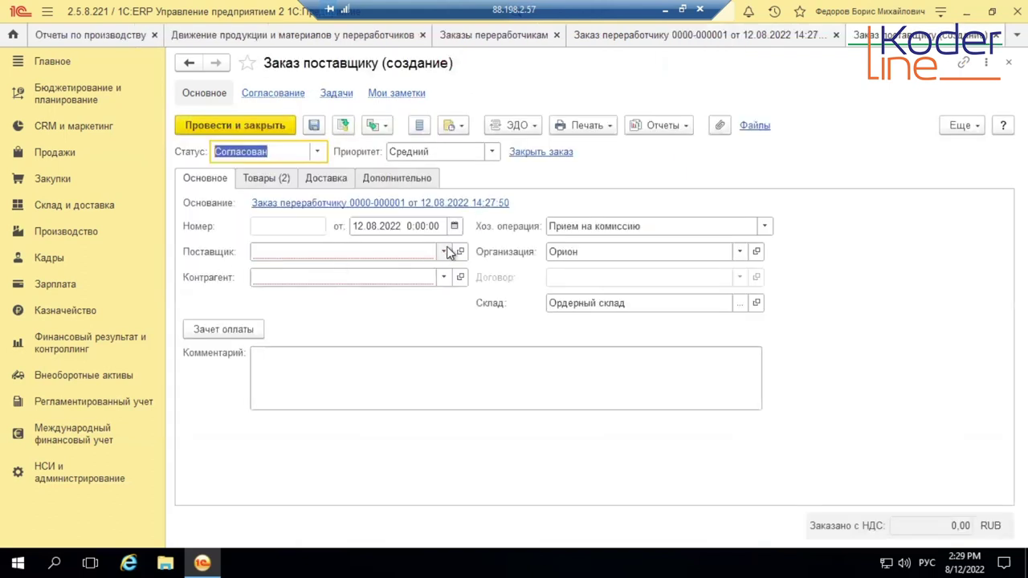
left_click(441, 254)
left_click(359, 299)
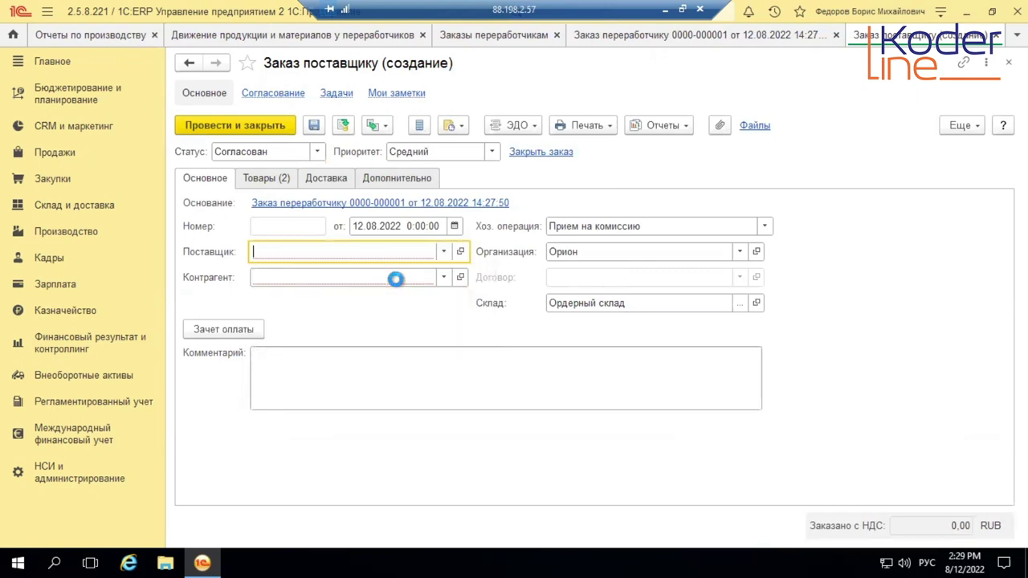
left_click(642, 303)
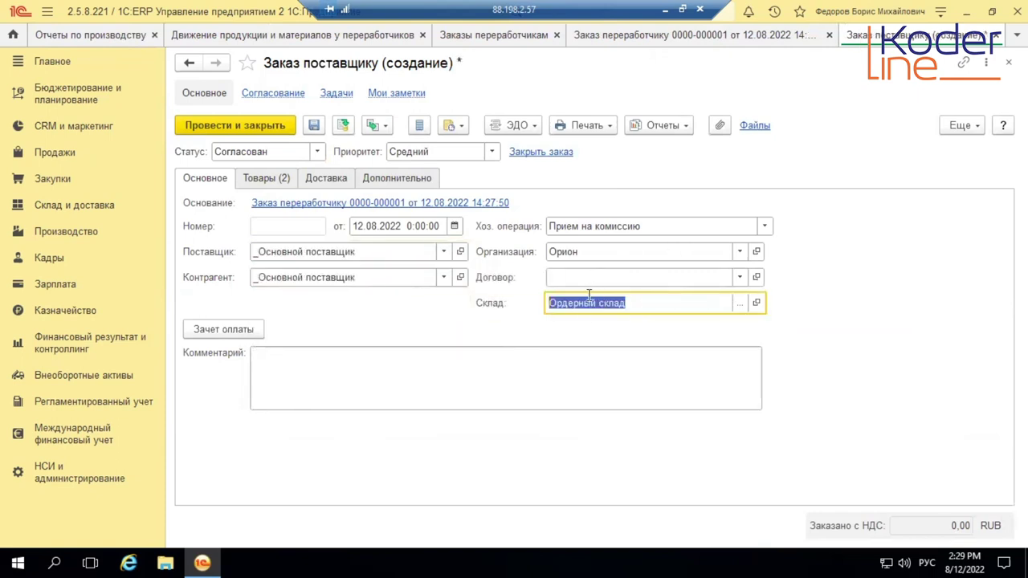
- Set the supplier order's operation to «Закупка у поставщика» and enter prices of 200 for Заготовка 001 and 400 for Заготовка 002
left_click(660, 227)
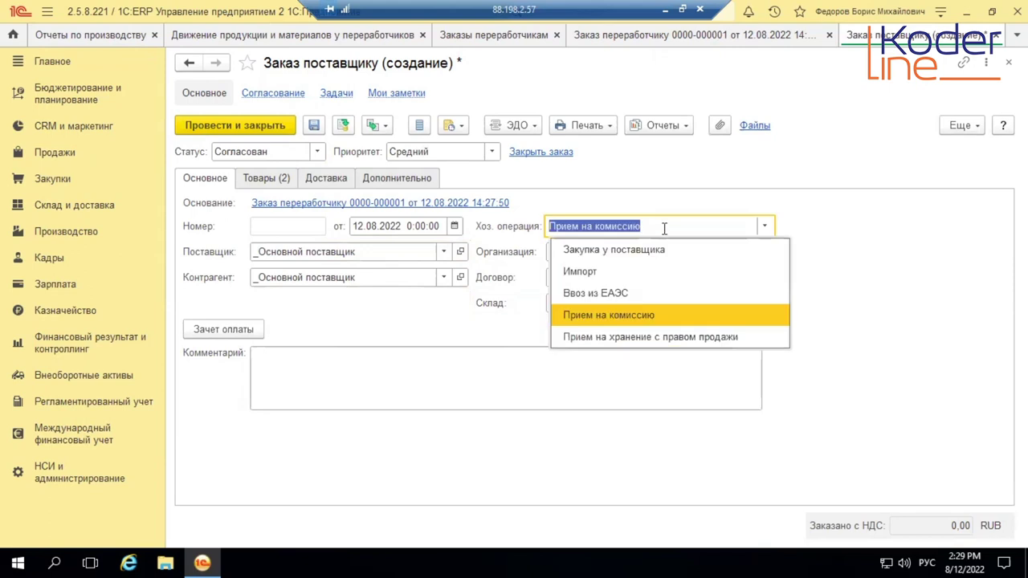
left_click(625, 252)
left_click(265, 178)
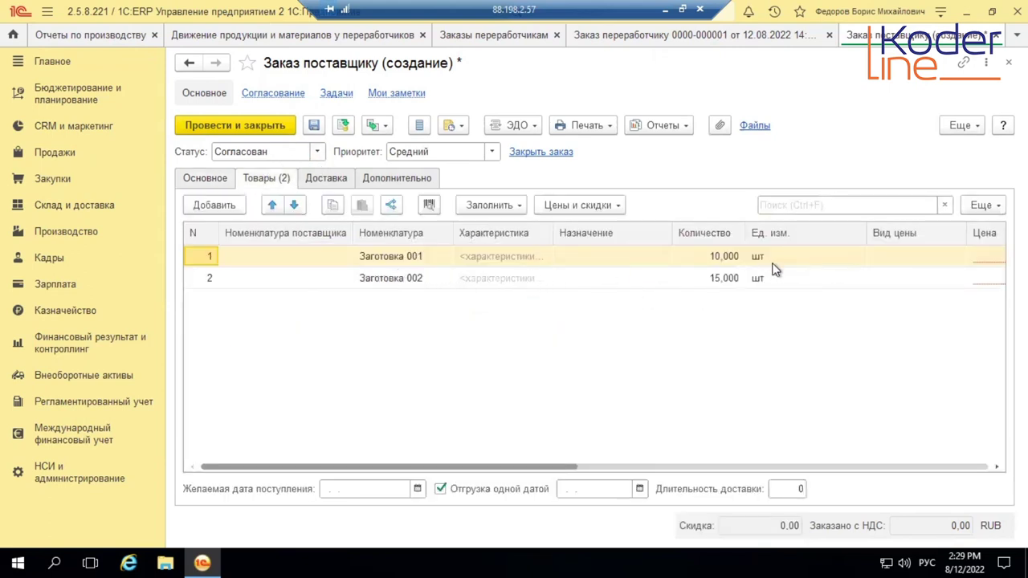
left_click(985, 257)
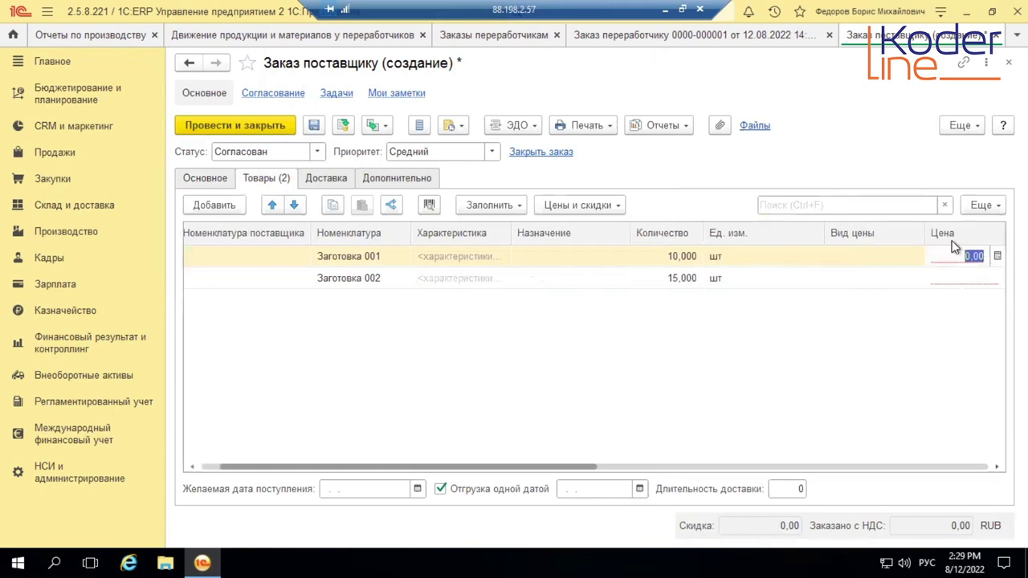
type("20")
key("Return")
left_click(968, 278)
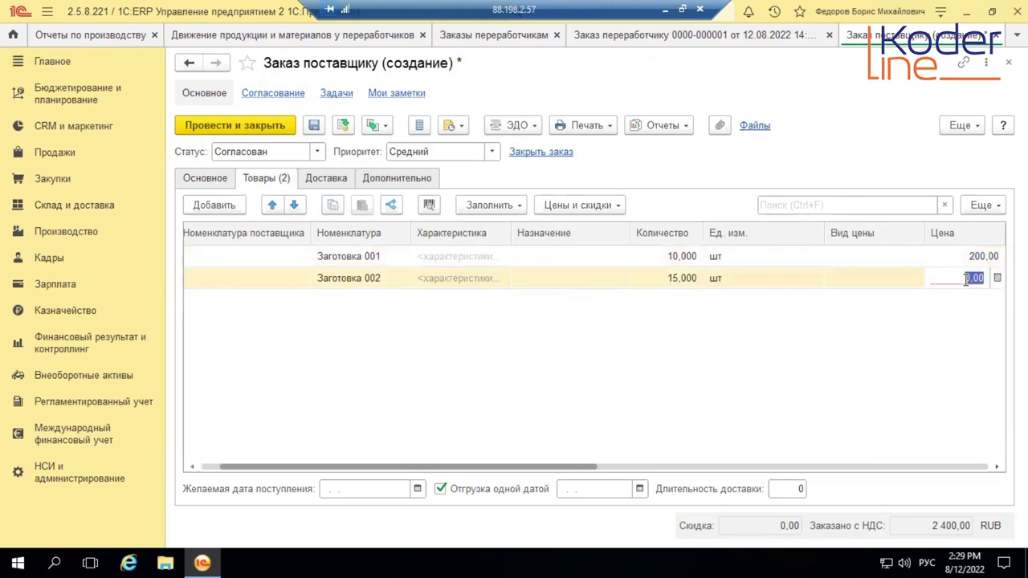
type("400")
key("Return")
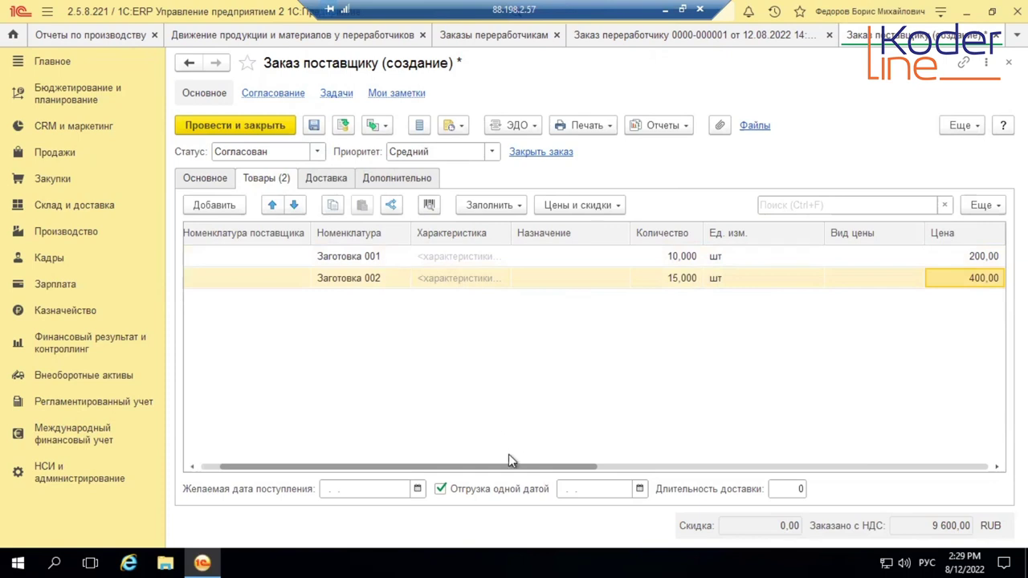
- Set the supplier order's status to «Подтвержден» and post the document
left_click(314, 156)
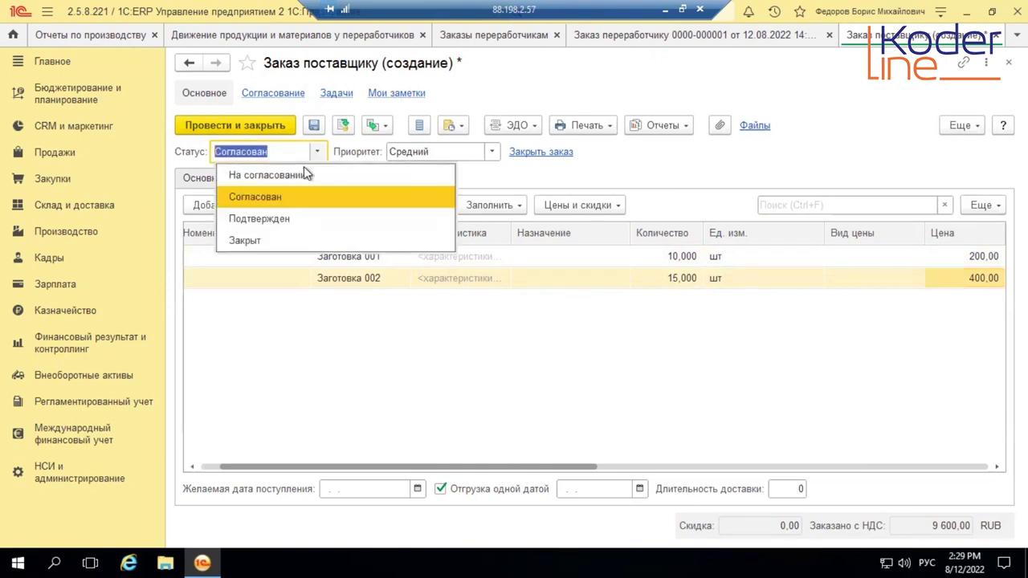
left_click(275, 218)
left_click(343, 128)
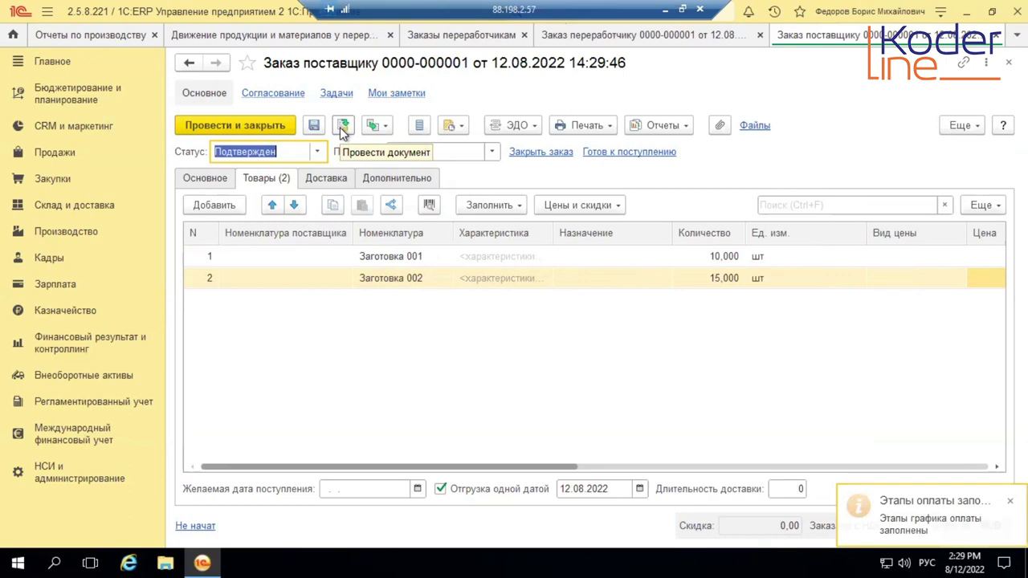
left_click(447, 303)
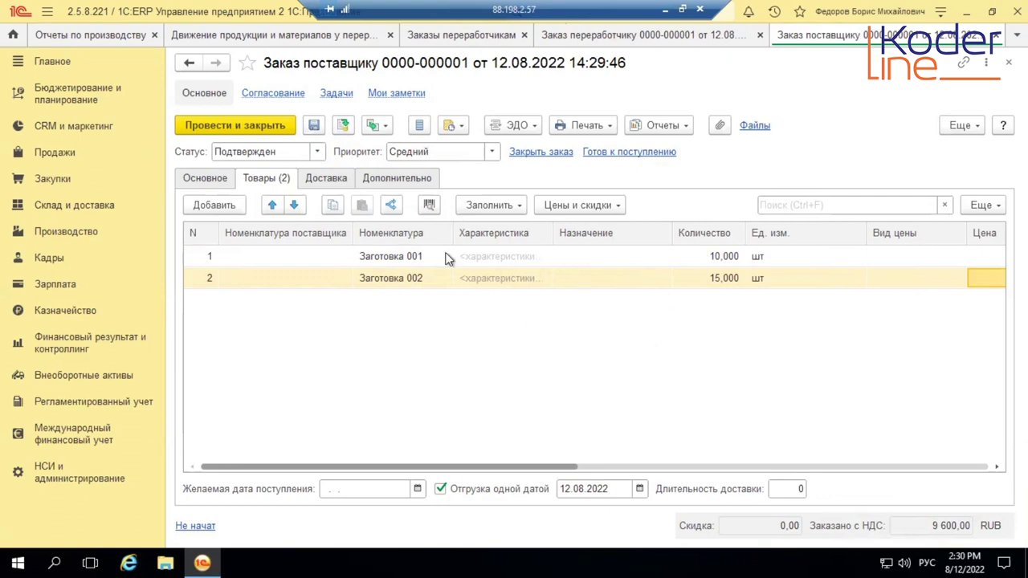
- Create a «Приобретение товаров и услуг» document based on the supplier order and show its goods lines
left_click(377, 125)
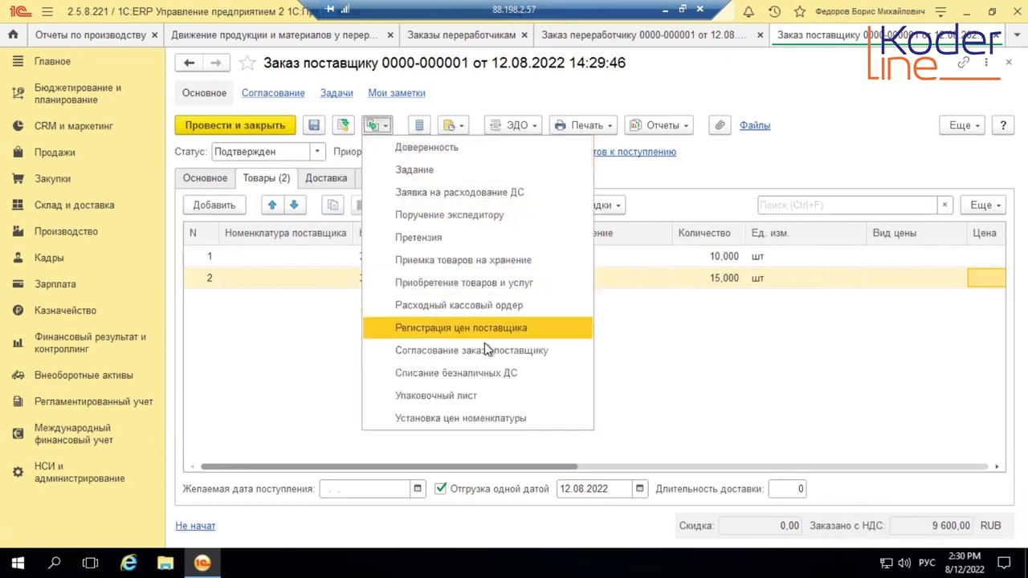
left_click(497, 287)
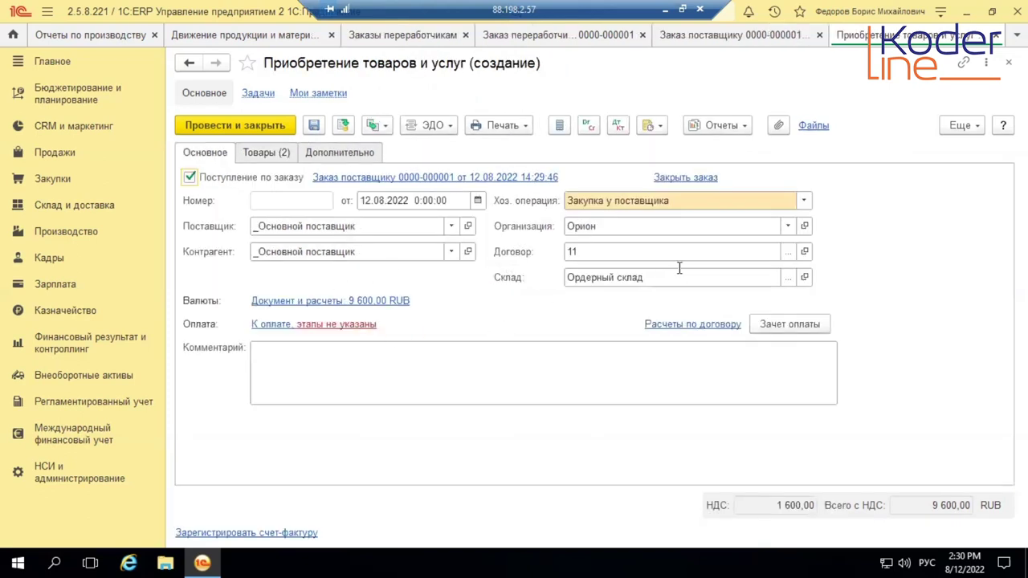
left_click(279, 157)
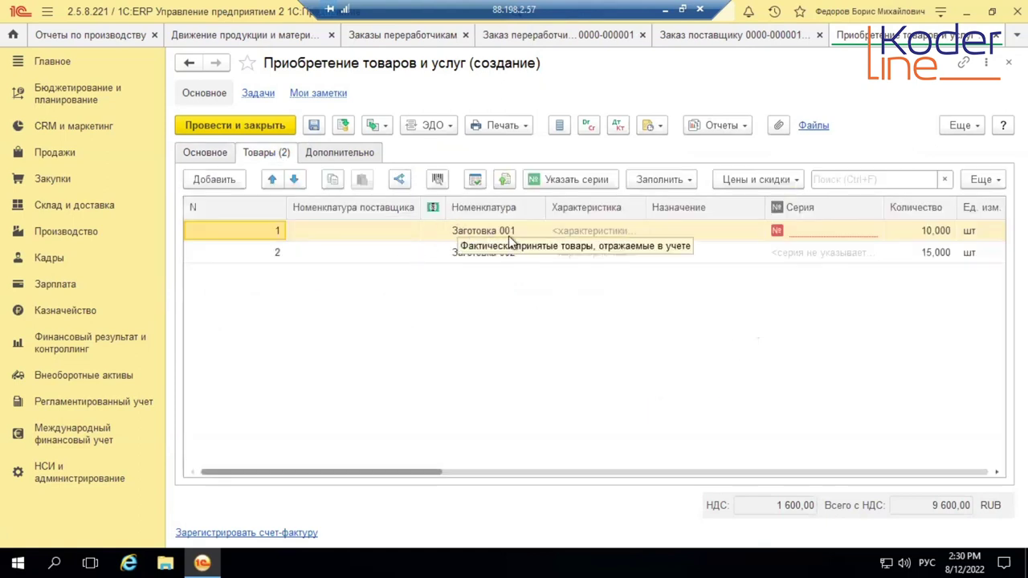
- Assign the new series 12345 to the Заготовка 001 line and post the purchase document
left_click(844, 236)
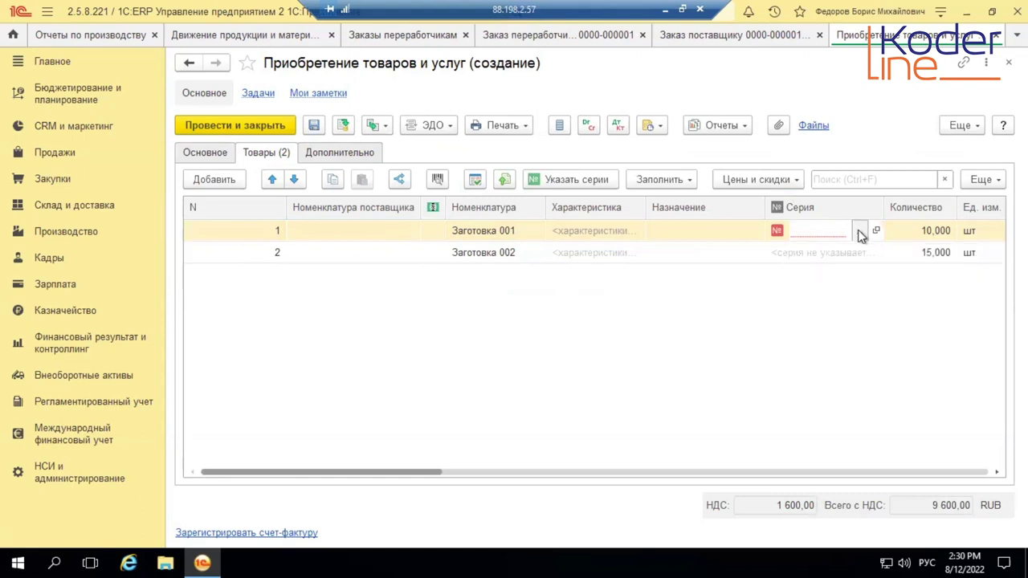
left_click(860, 233)
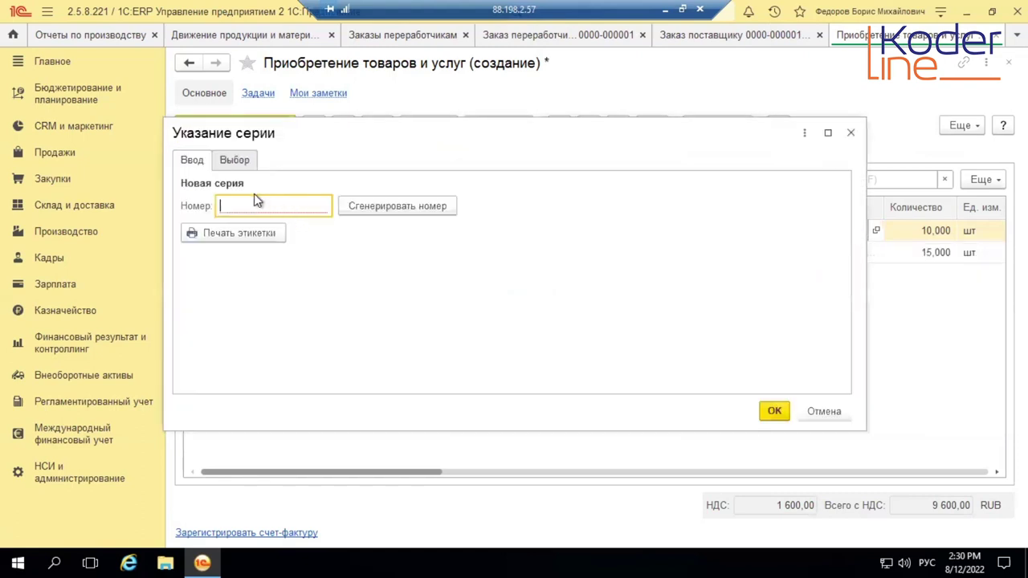
type("12345")
left_click(771, 412)
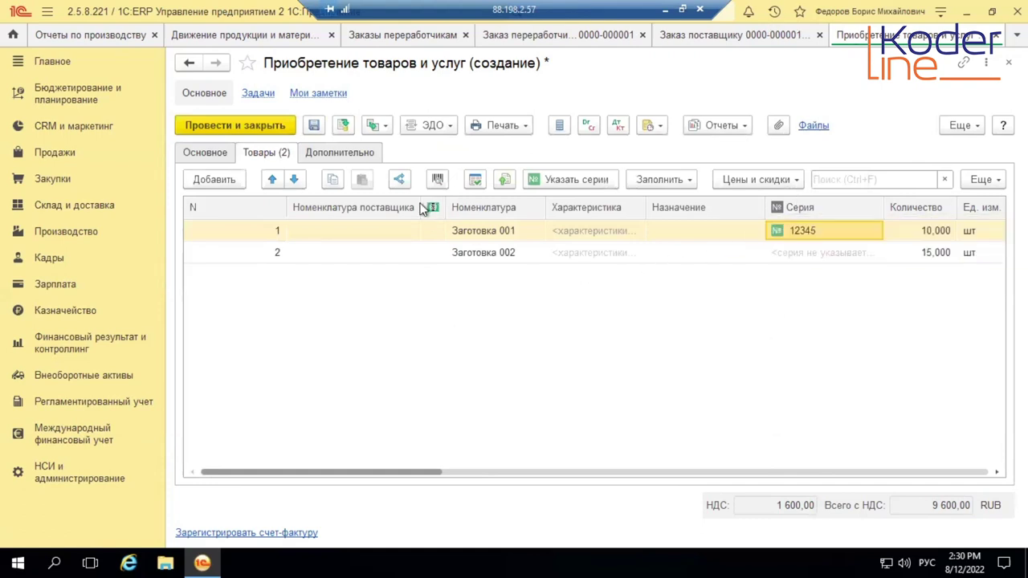
left_click(345, 127)
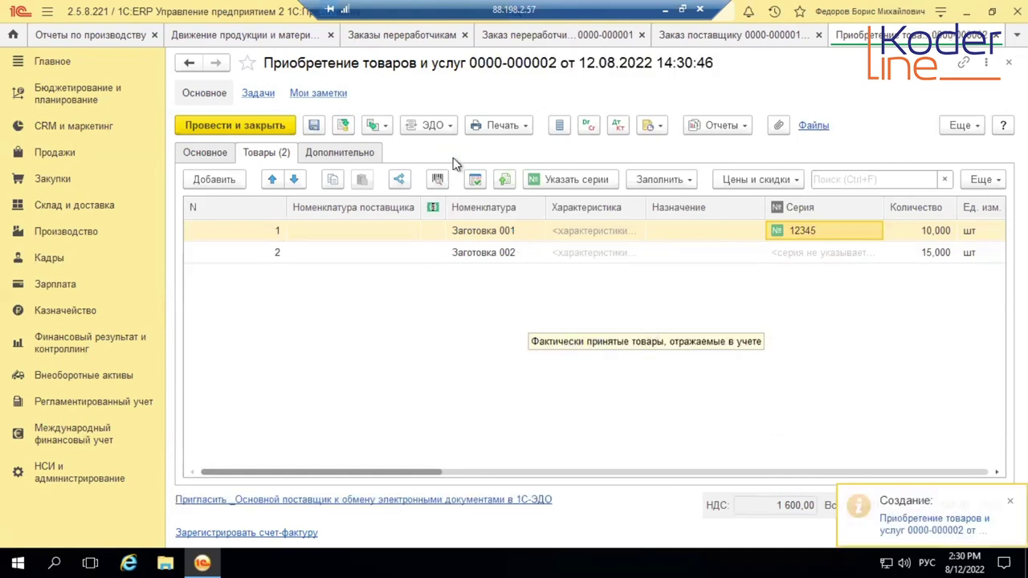
left_click(387, 129)
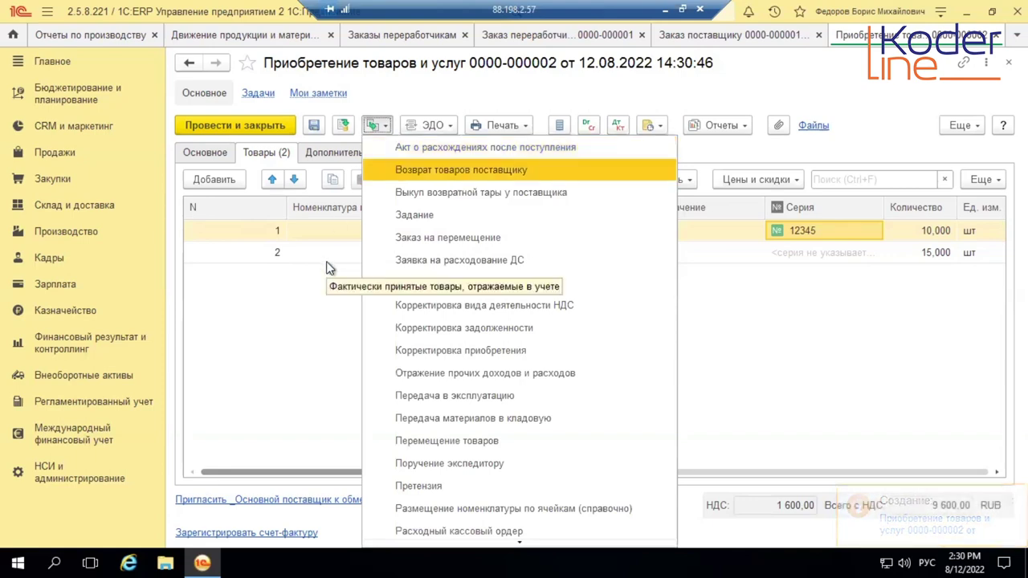
left_click(186, 252)
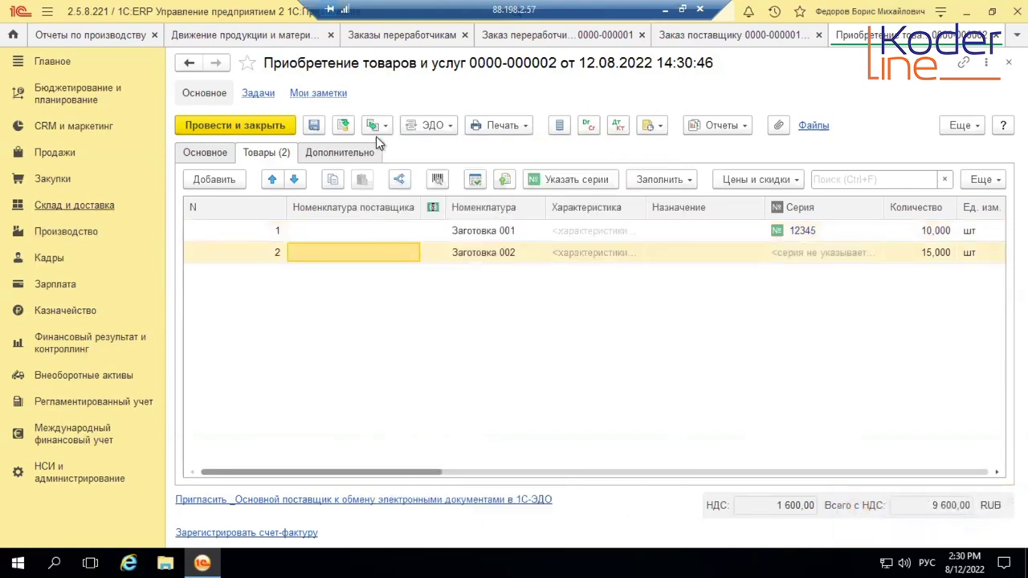
- Open the warehouse goods acceptance workplace and select the warehouse «Ордерный склад»
left_click(73, 205)
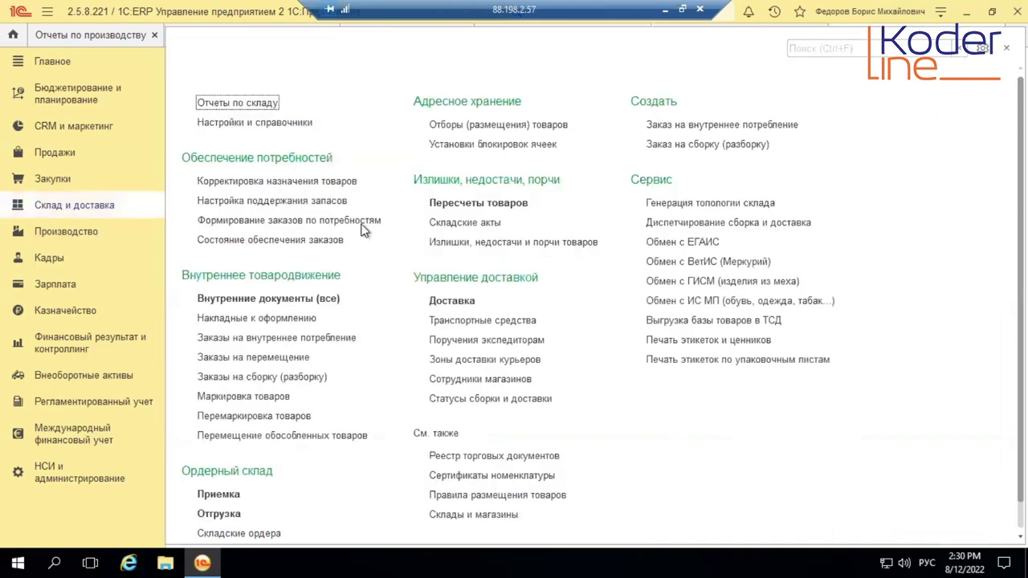
left_click(219, 494)
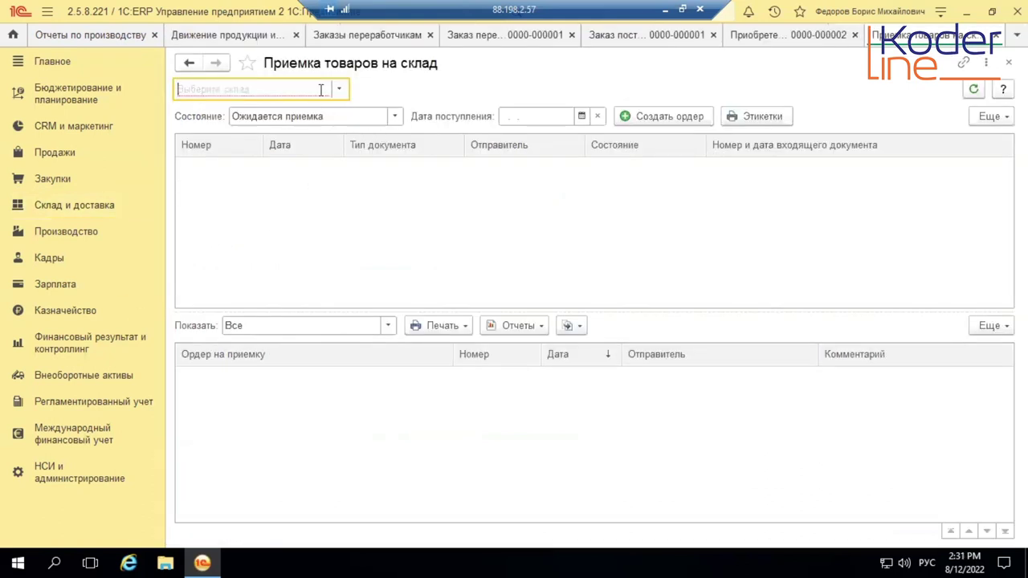
left_click(339, 90)
left_click(244, 93)
type("орд")
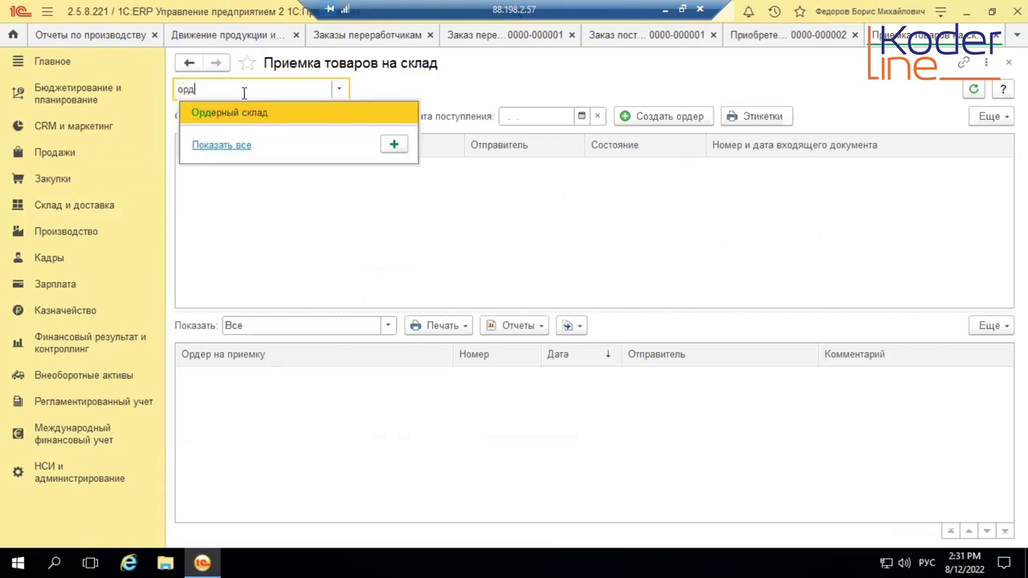
left_click(258, 113)
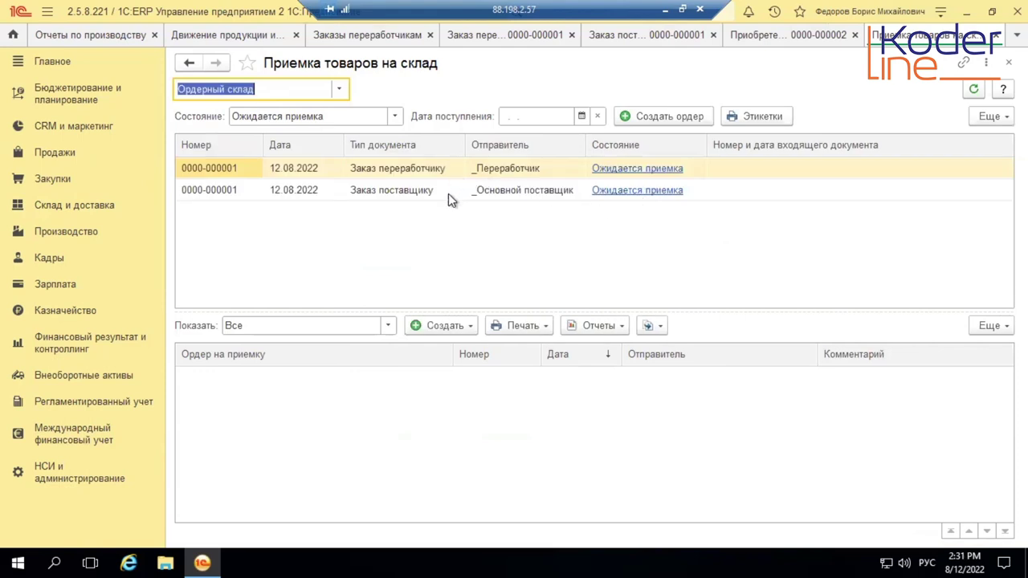
- Create a goods receipt order for the awaited supplier order from «_Основной поставщик»
left_click(313, 197)
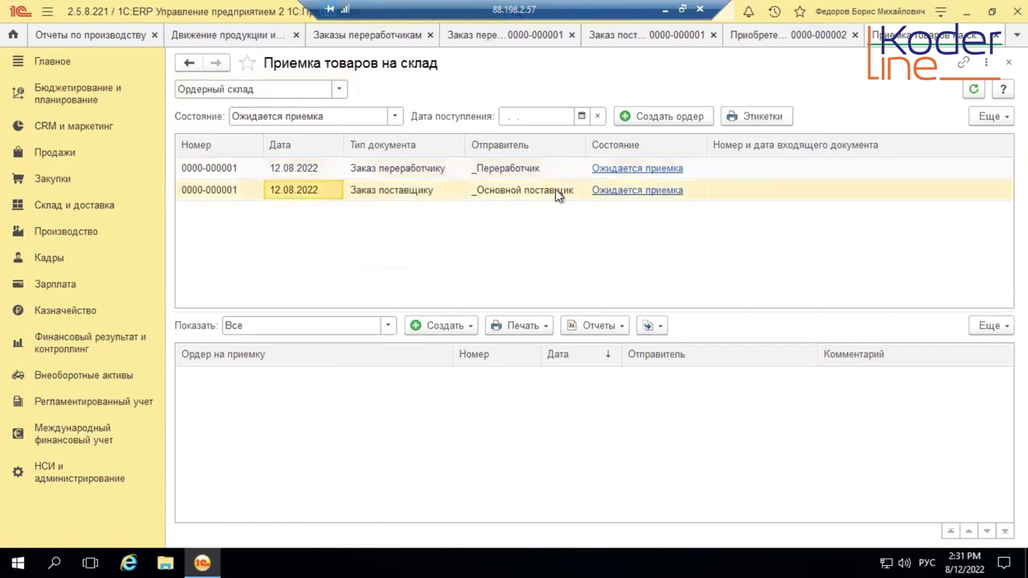
left_click(434, 193)
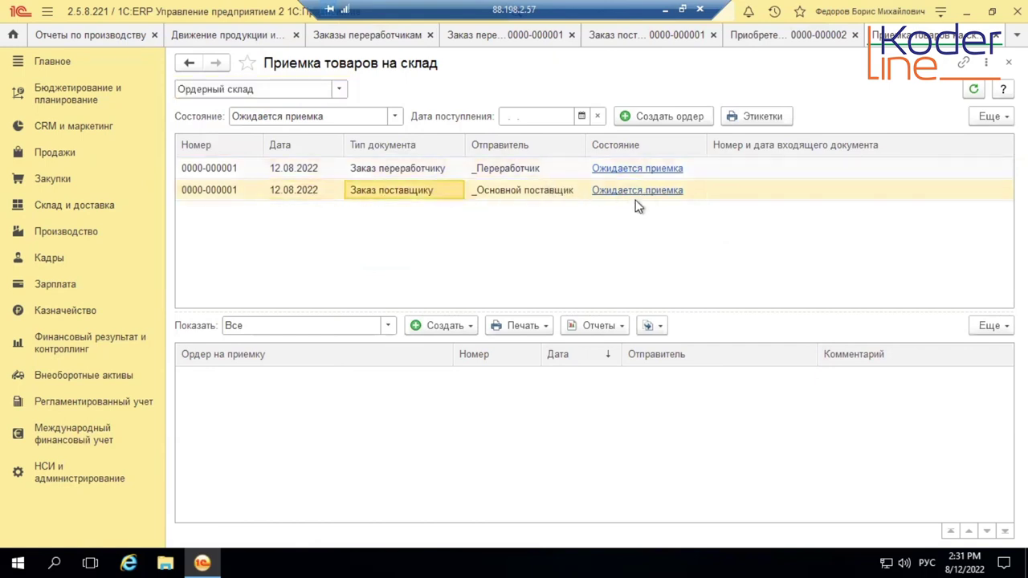
left_click(662, 116)
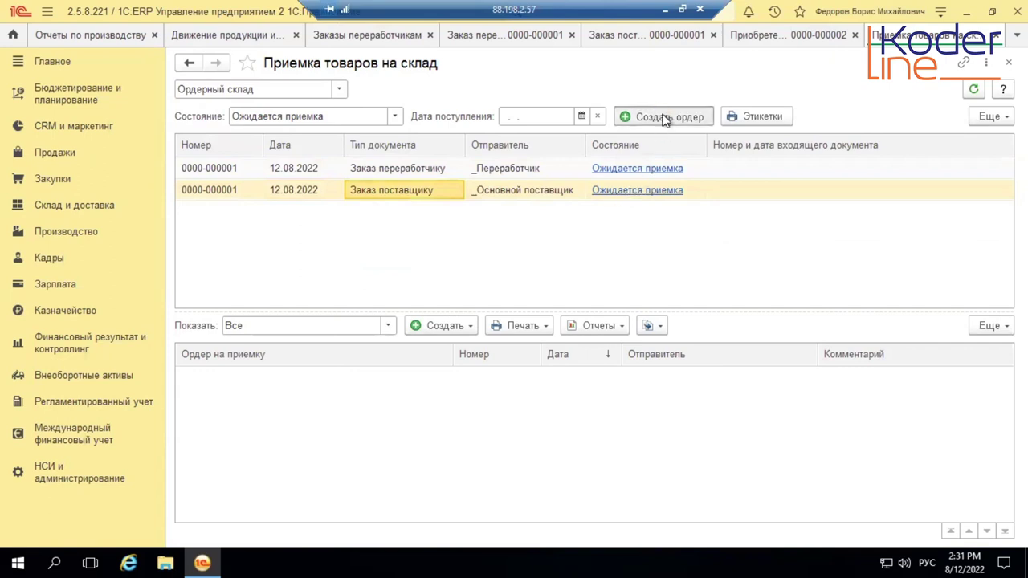
- Set the received quantity of Заготовка 002 to 15 pcs, and post and close the receipt order
left_click(278, 178)
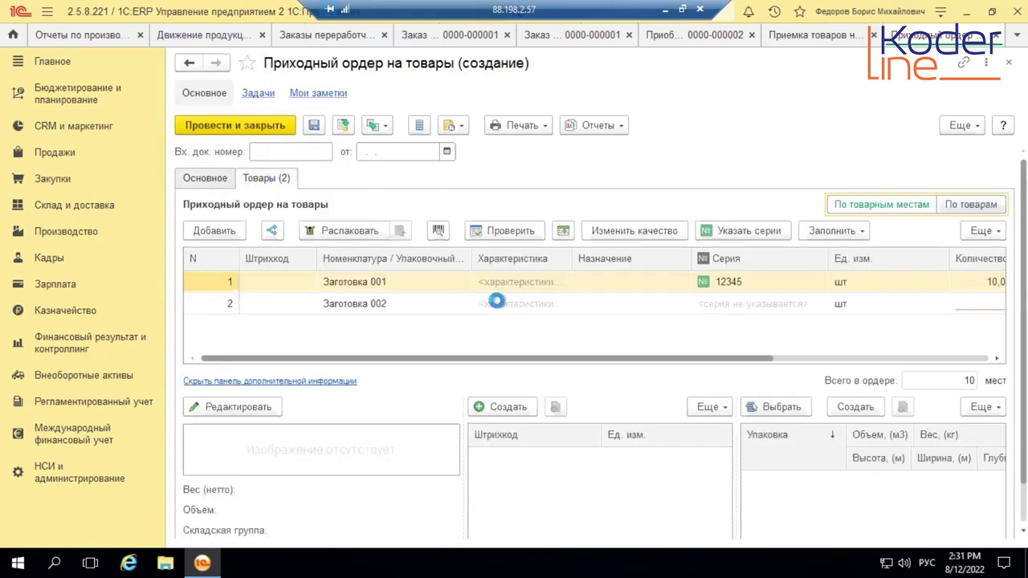
double_click(978, 305)
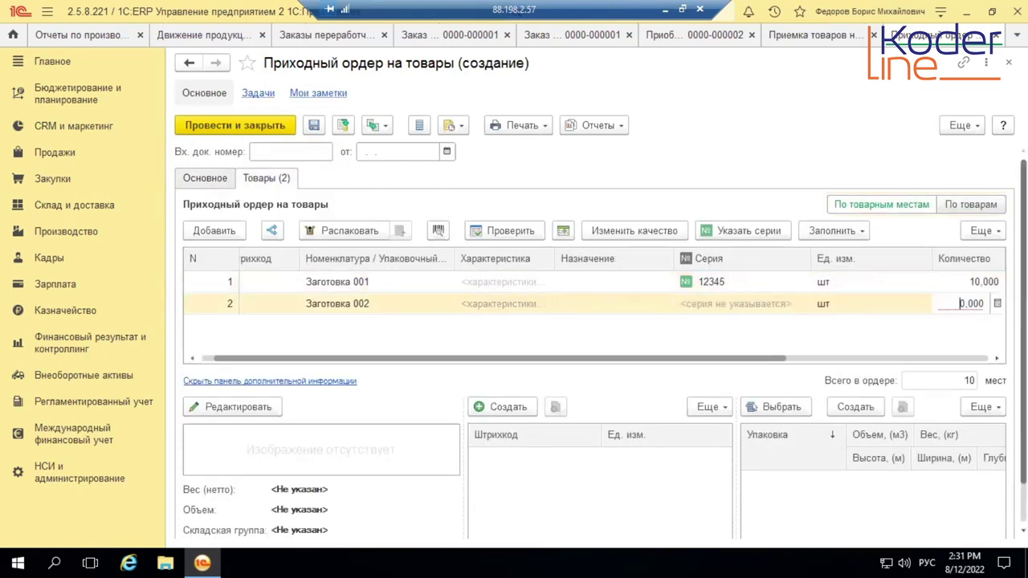
type("15")
key("Return")
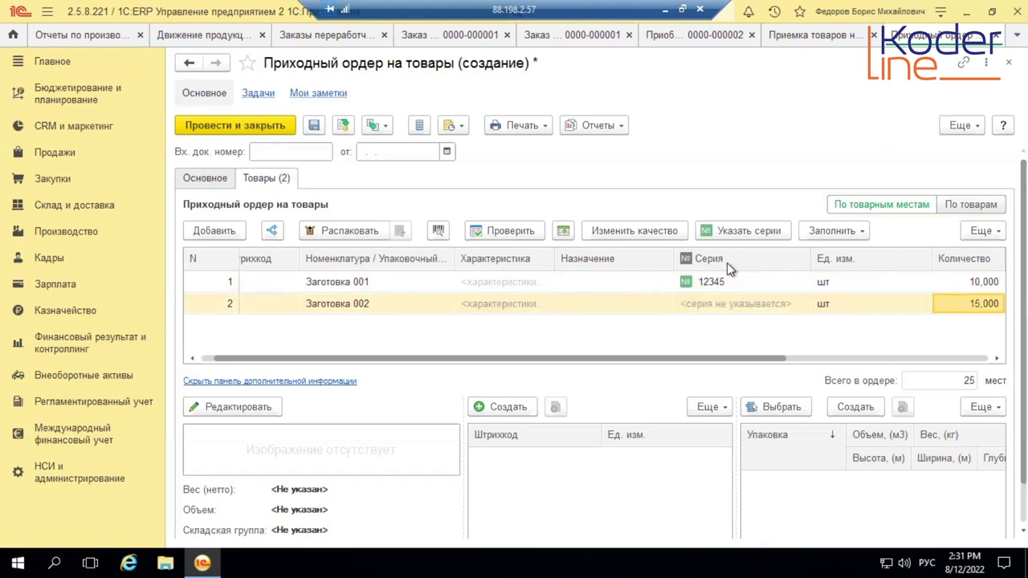
left_click(197, 178)
left_click(273, 126)
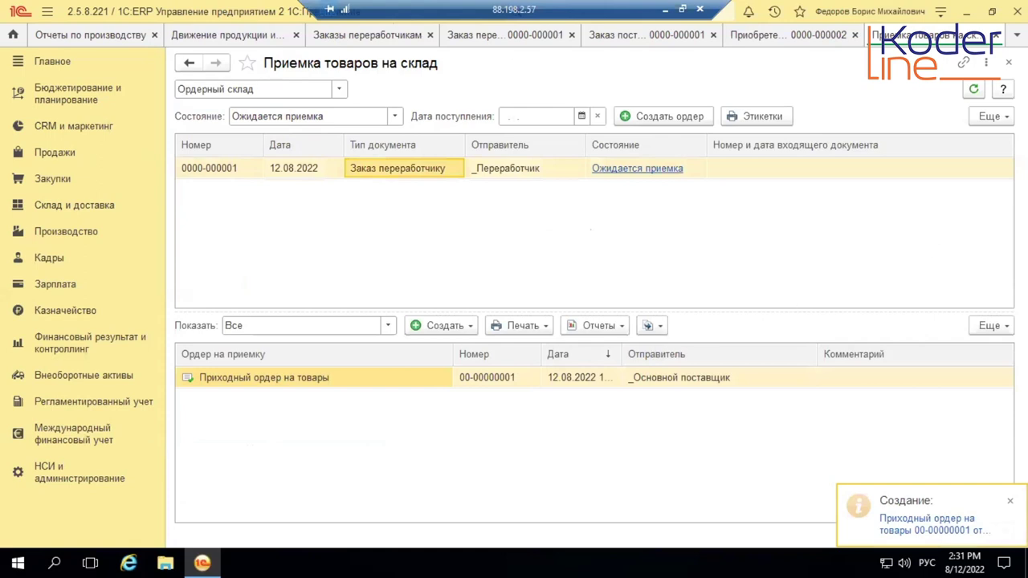
- Close the goods acceptance, purchase and supplier order forms to return to the processor order's materials
left_click(996, 35)
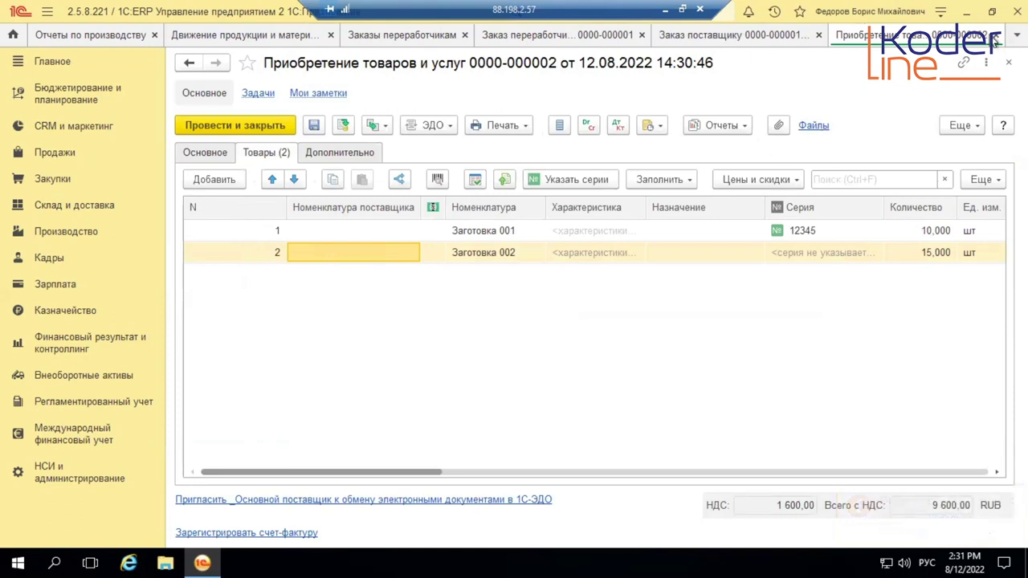
left_click(996, 34)
left_click(996, 35)
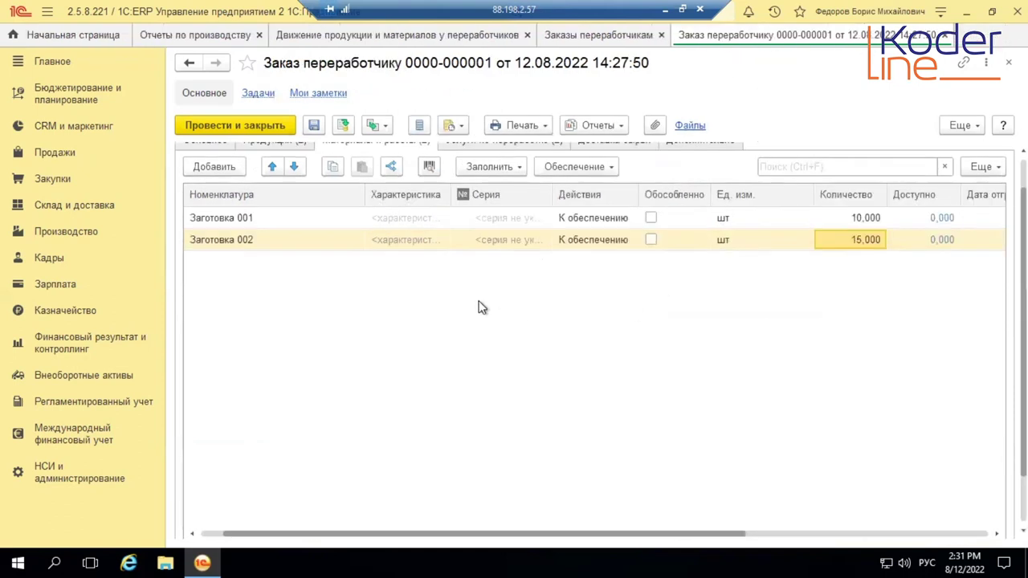
- Check which supply actions are available for the Заготовка 001 and Заготовка 002 lines in the order's materials
scroll(523, 289, "up", 1)
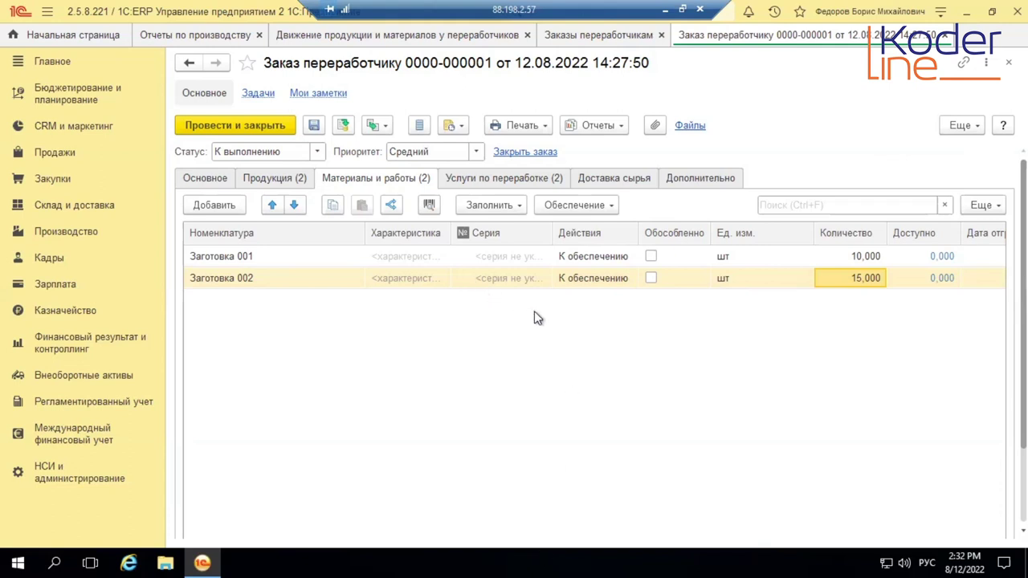
double_click(622, 258)
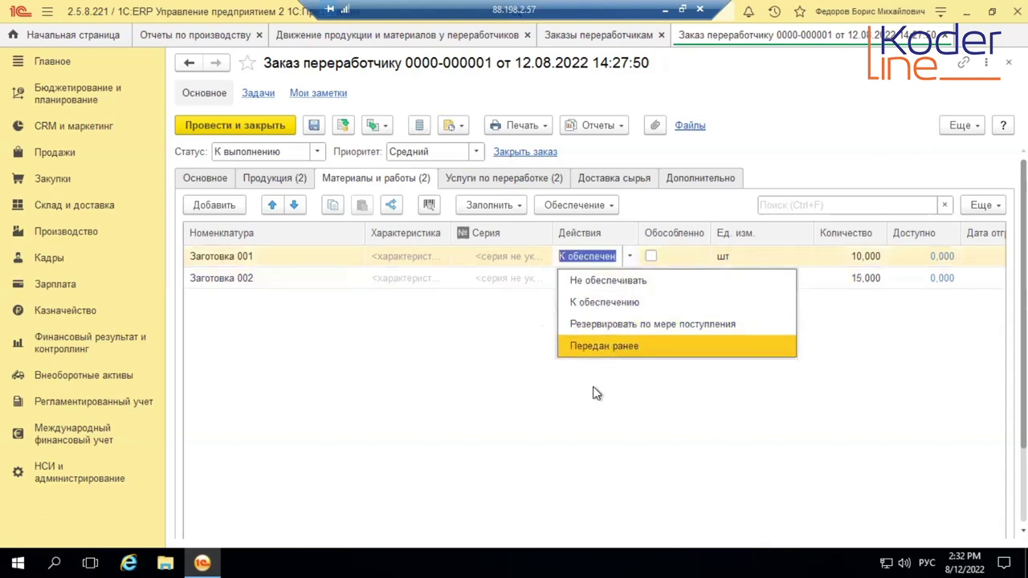
left_click(596, 393)
left_click(629, 256)
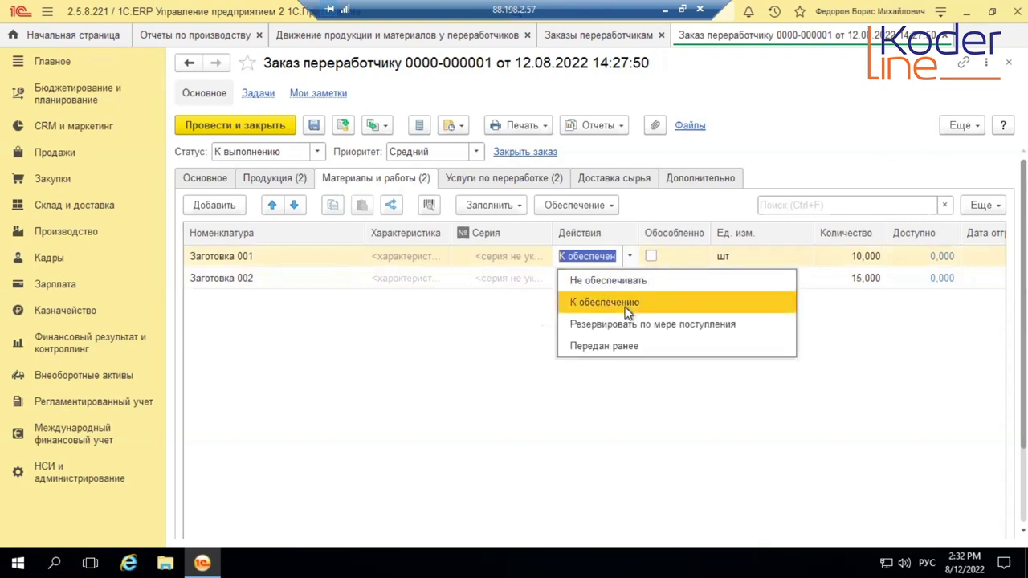
left_click(424, 278)
left_click(585, 277)
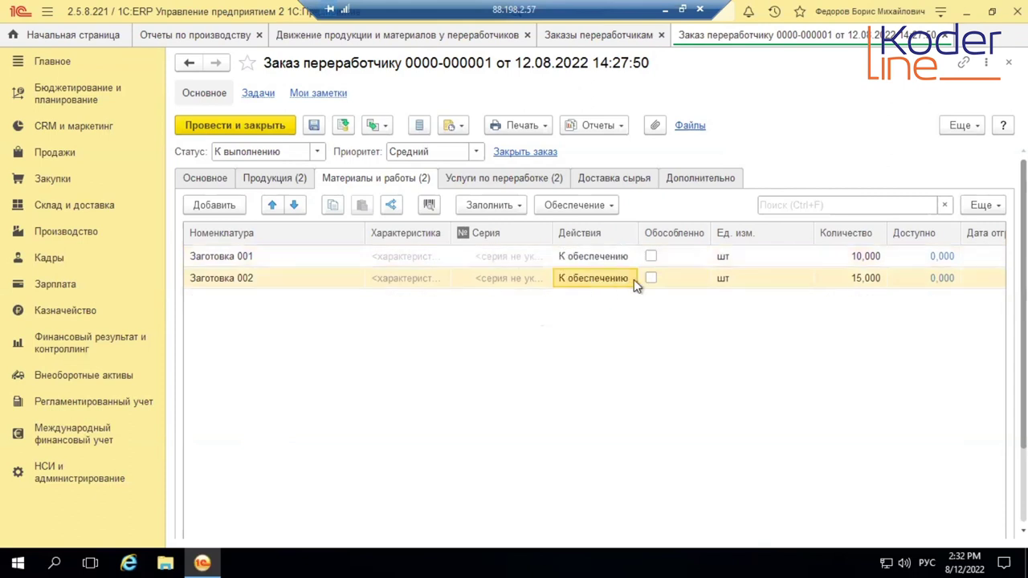
- Add a material line for Заготовка 002 with the action «Передан ранее» to the processor order
right_click(615, 280)
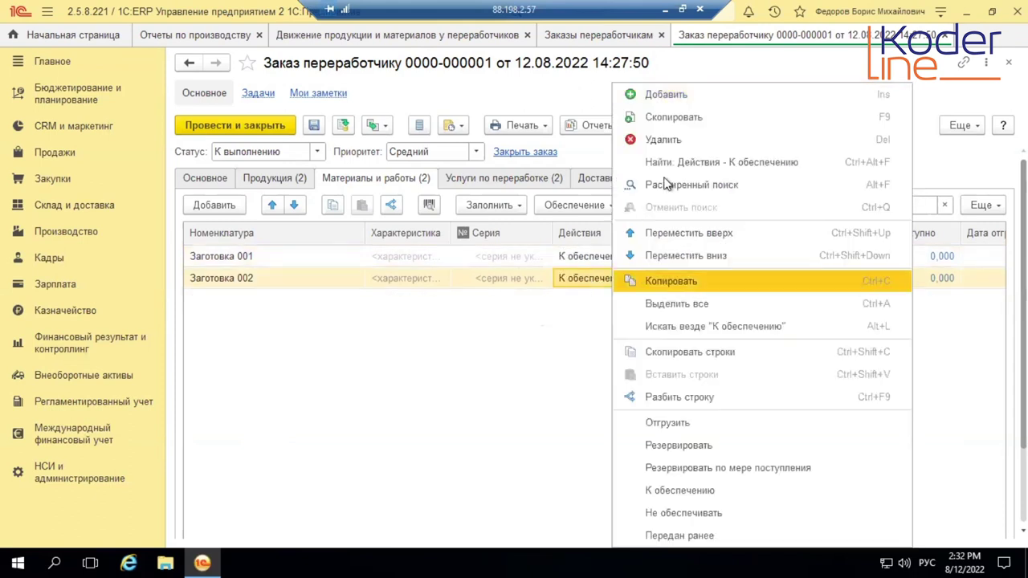
left_click(683, 98)
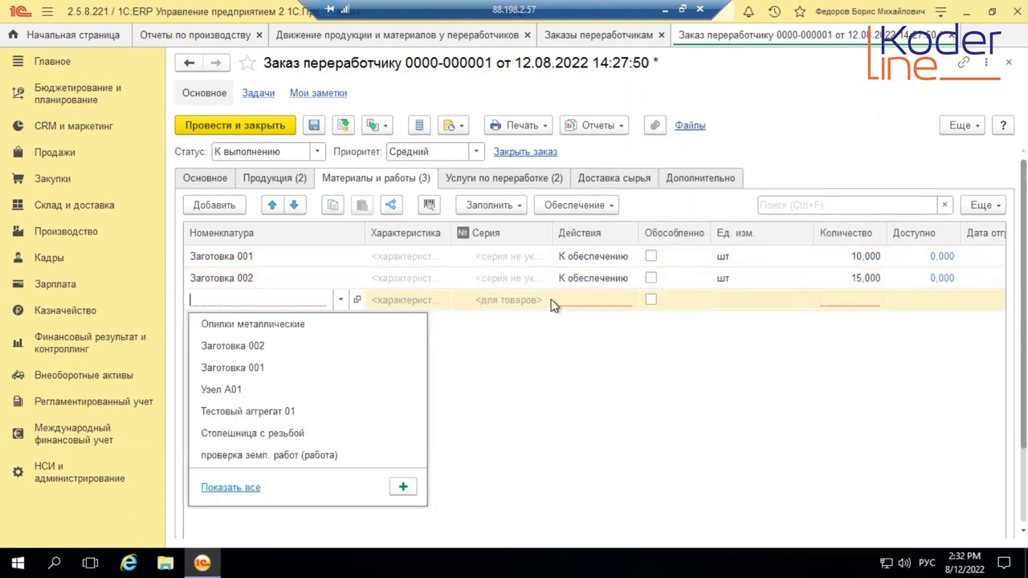
left_click(341, 300)
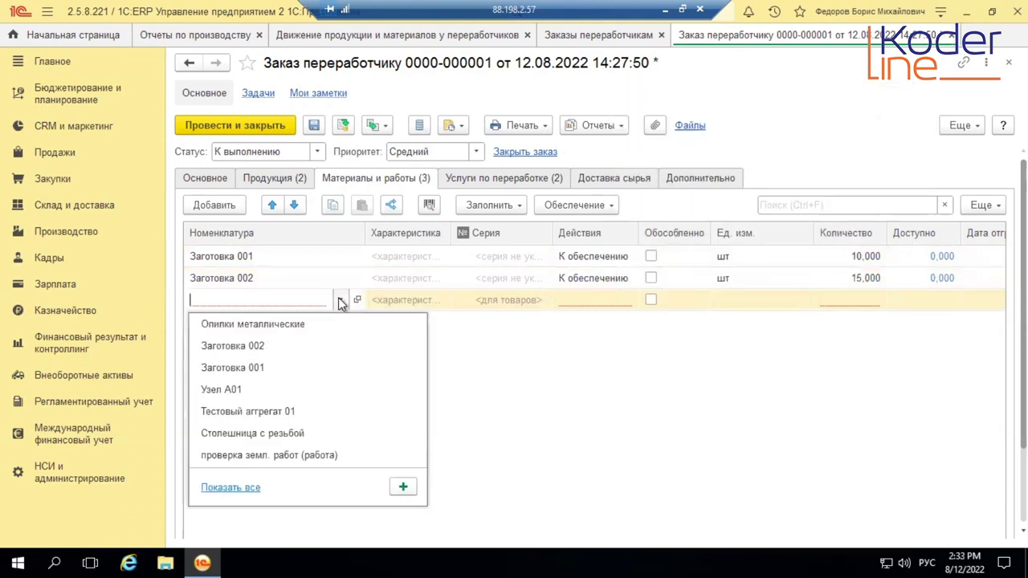
left_click(250, 351)
left_click(602, 300)
left_click(603, 303)
left_click(629, 300)
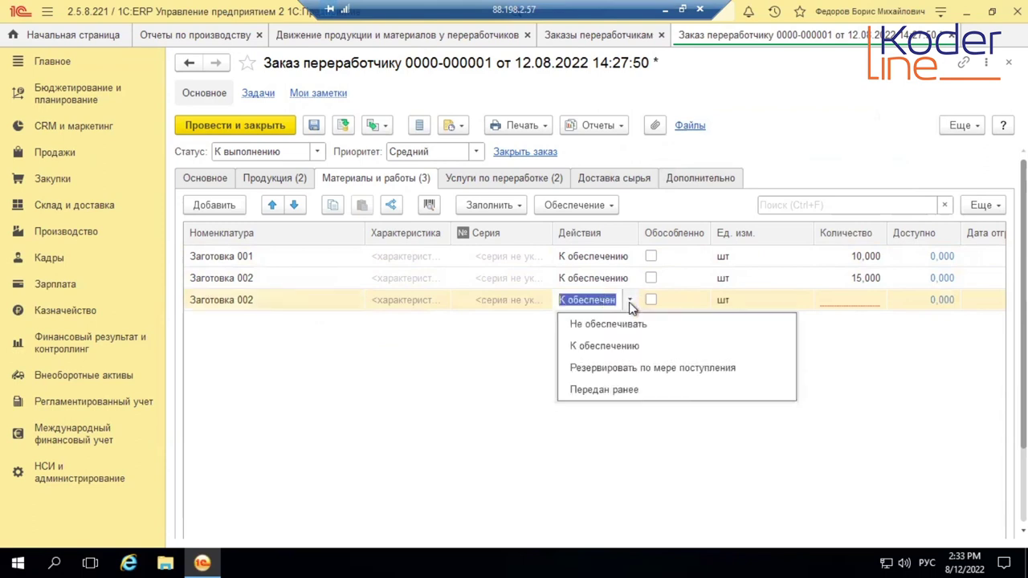
left_click(603, 389)
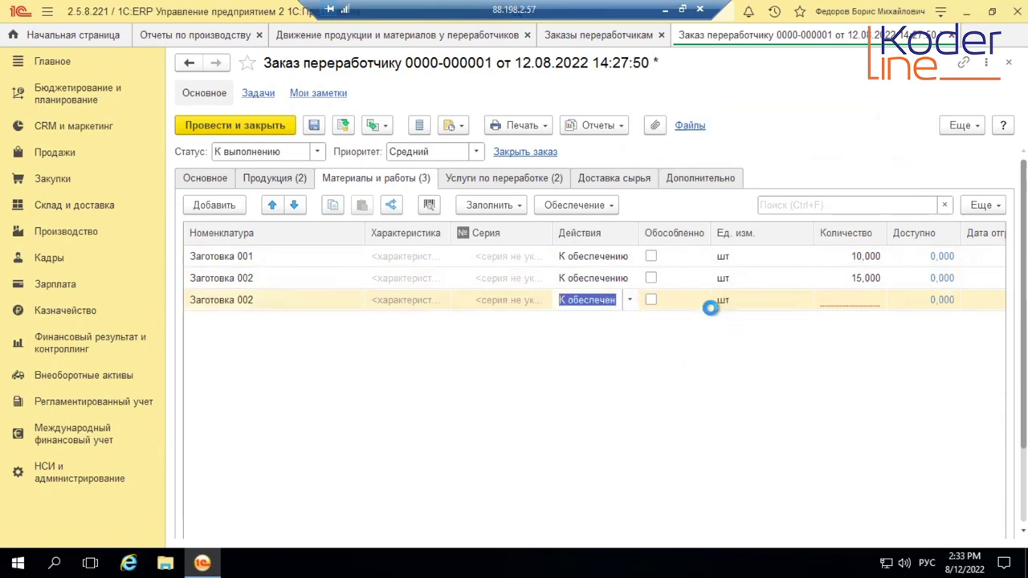
- Set the new Заготовка 002 line's quantity to 5 and costing item to «Материалы основные», and post the order
left_click(841, 299)
type("5")
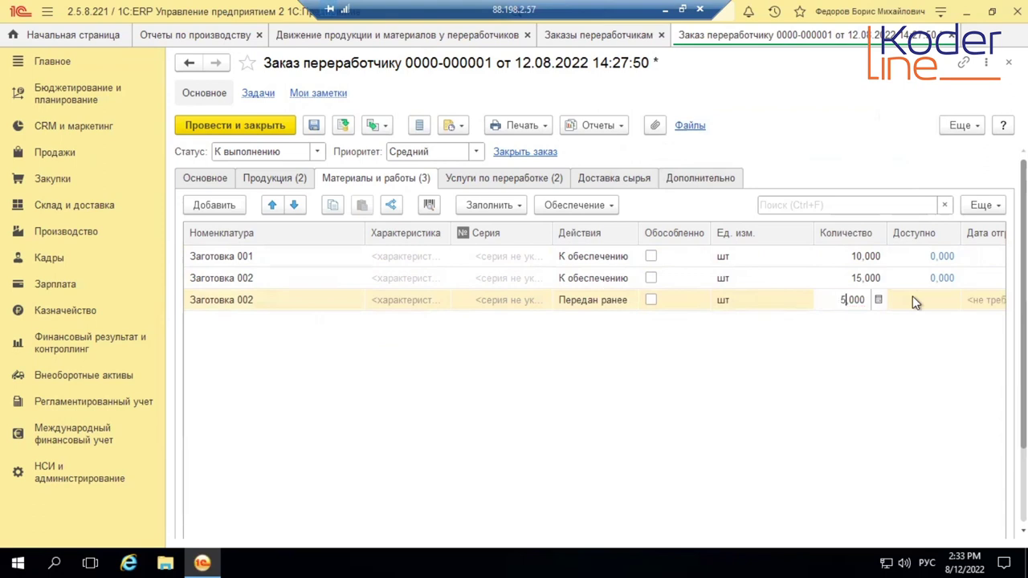
key("Tab")
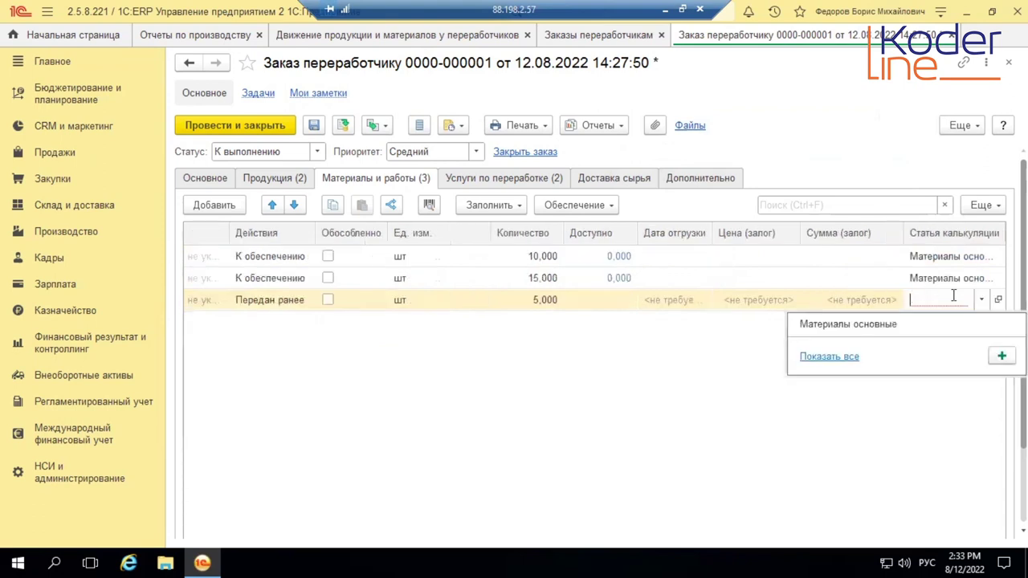
left_click(913, 324)
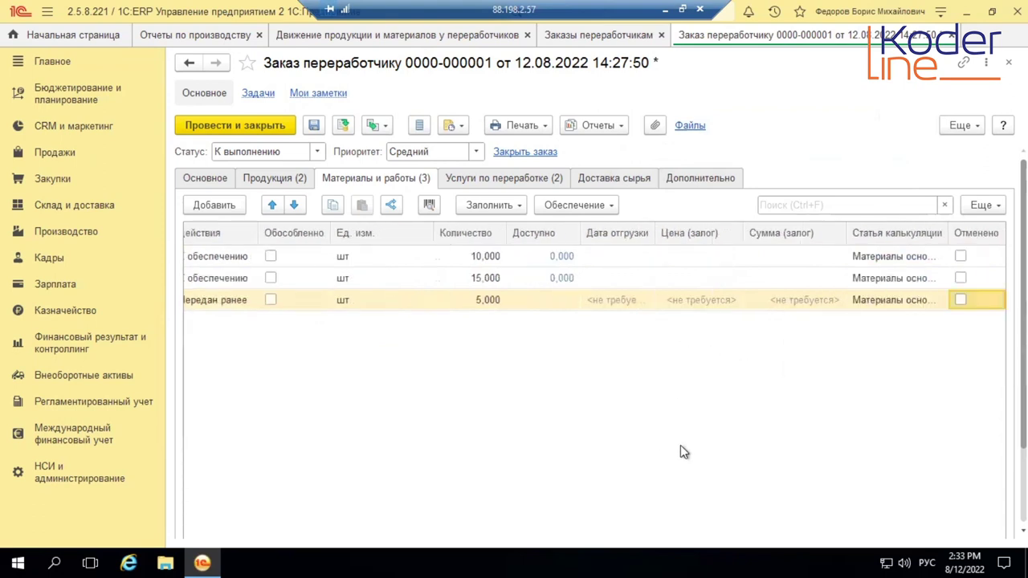
left_click(384, 304)
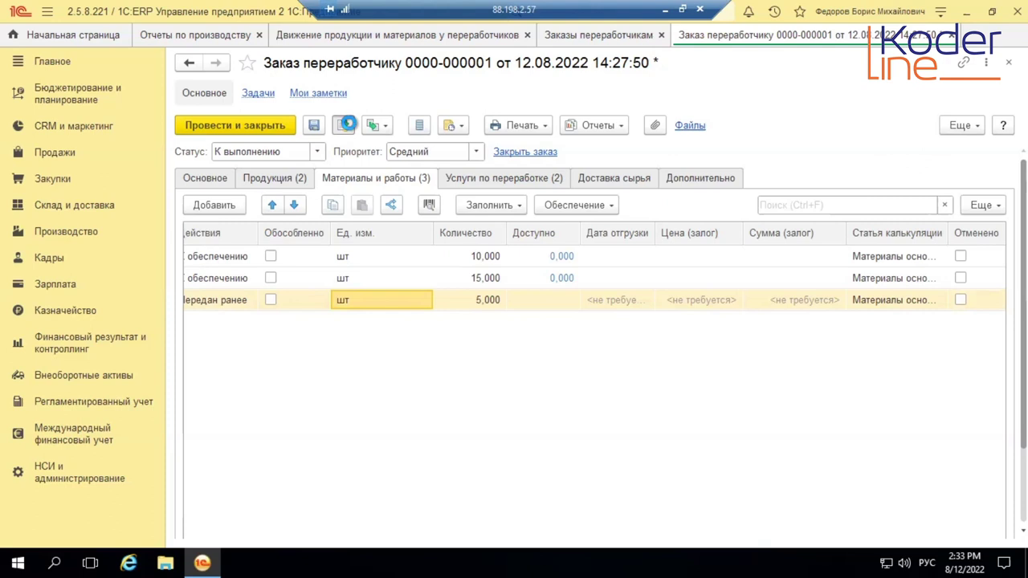
left_click(347, 124)
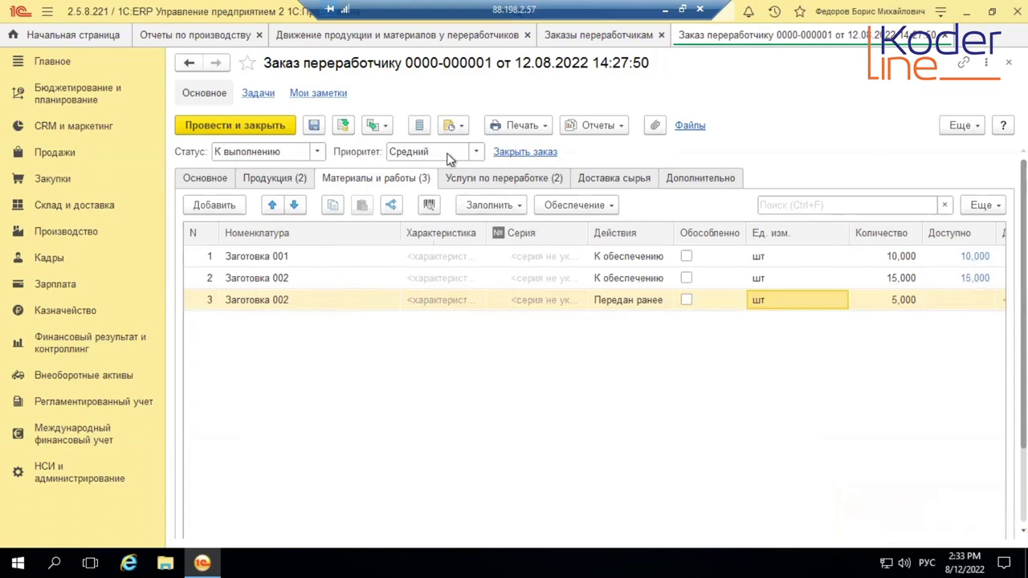
- Try to create a «Передача сырья переработчику» document based on the processor order
left_click(388, 125)
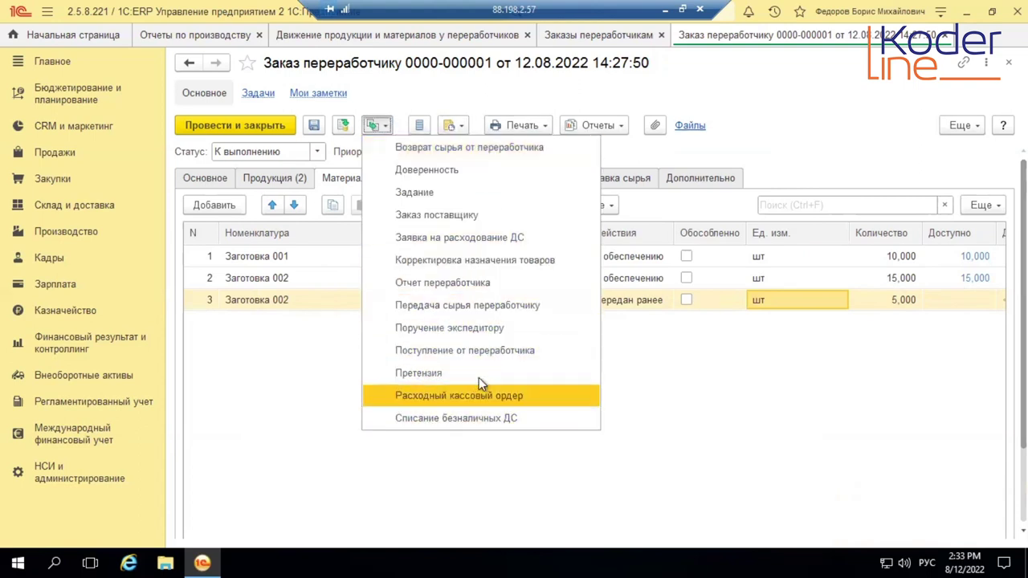
left_click(487, 307)
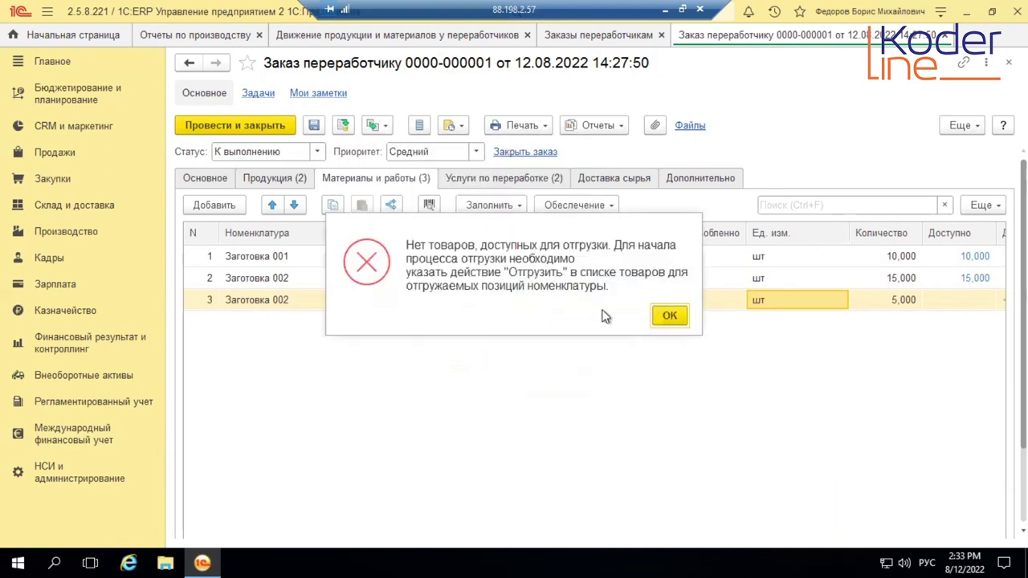
left_click(667, 315)
- Set the action of the Заготовка 001 line to ship, with 10 pcs picked from «Ордерный склад»
double_click(652, 256)
left_click(643, 412)
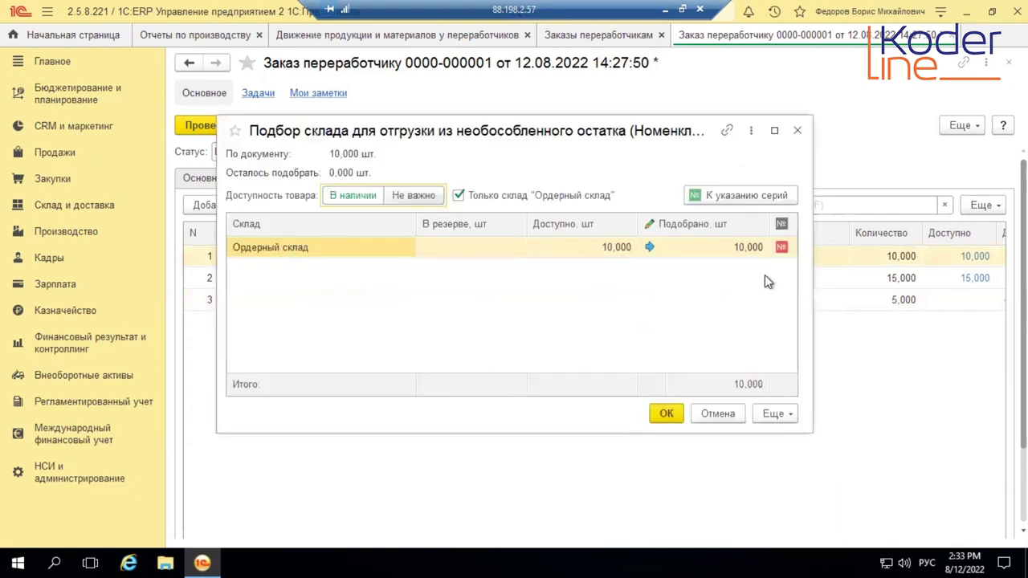
left_click(650, 252)
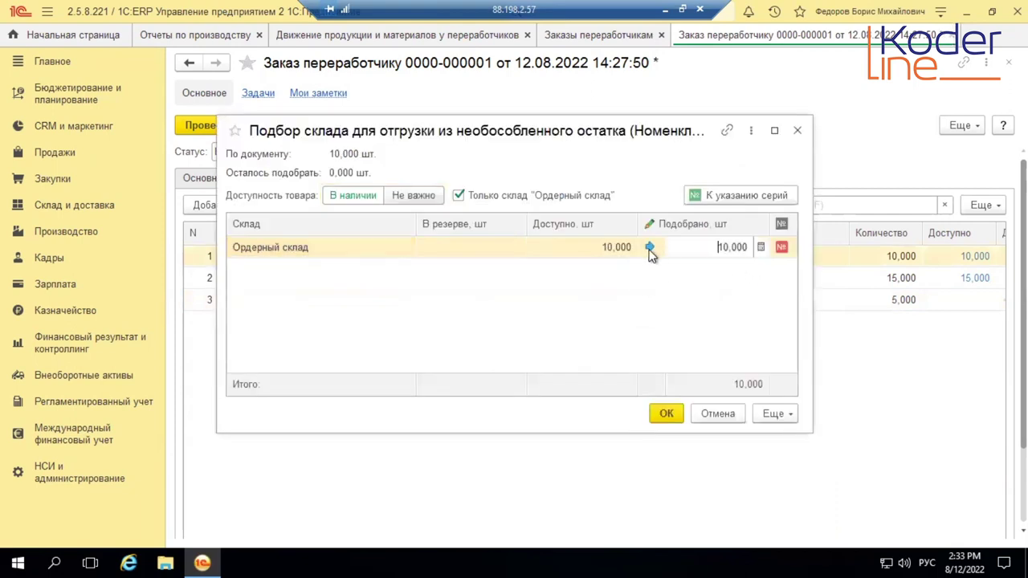
left_click(666, 413)
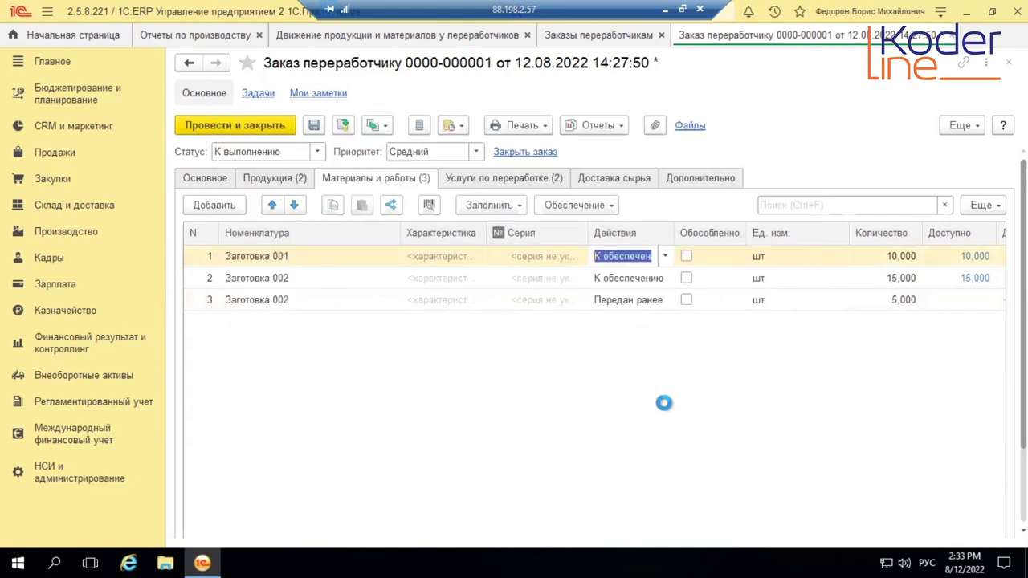
- Assign series 12345 with a picked quantity of 10 pcs to the Заготовка 001 line
left_click(545, 254)
left_click(563, 255)
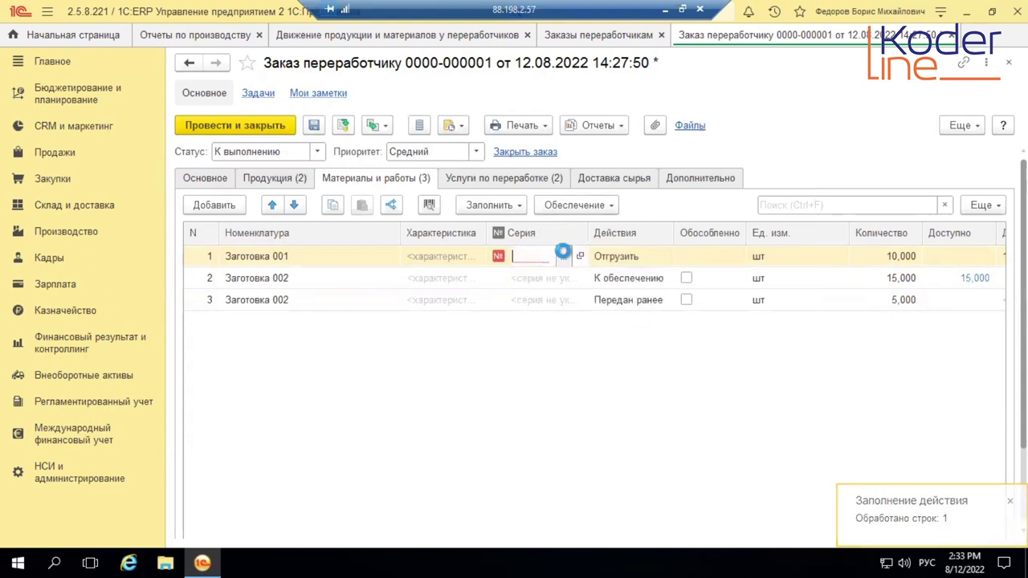
left_click(341, 208)
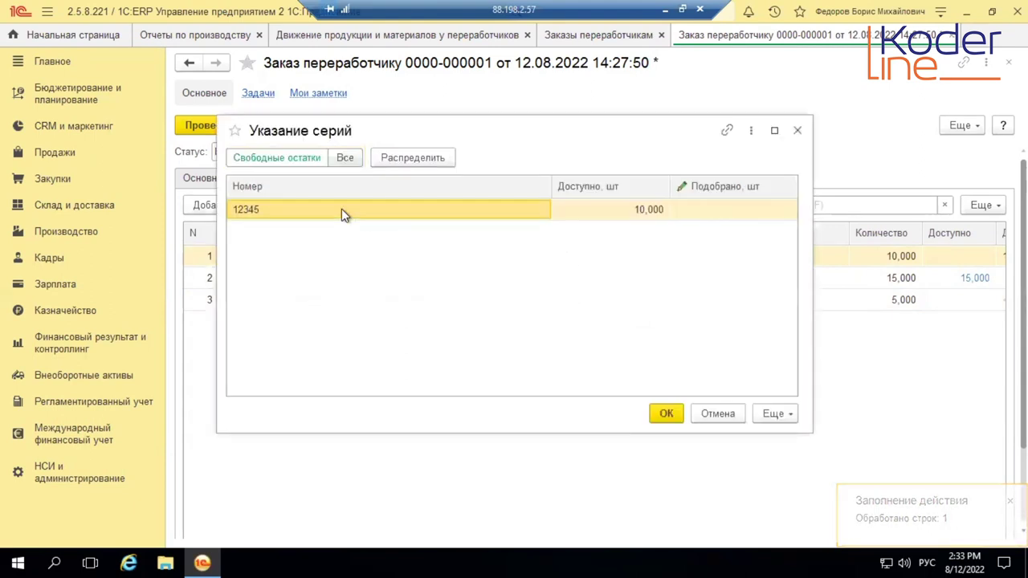
left_click(712, 211)
left_click(712, 209)
type("1")
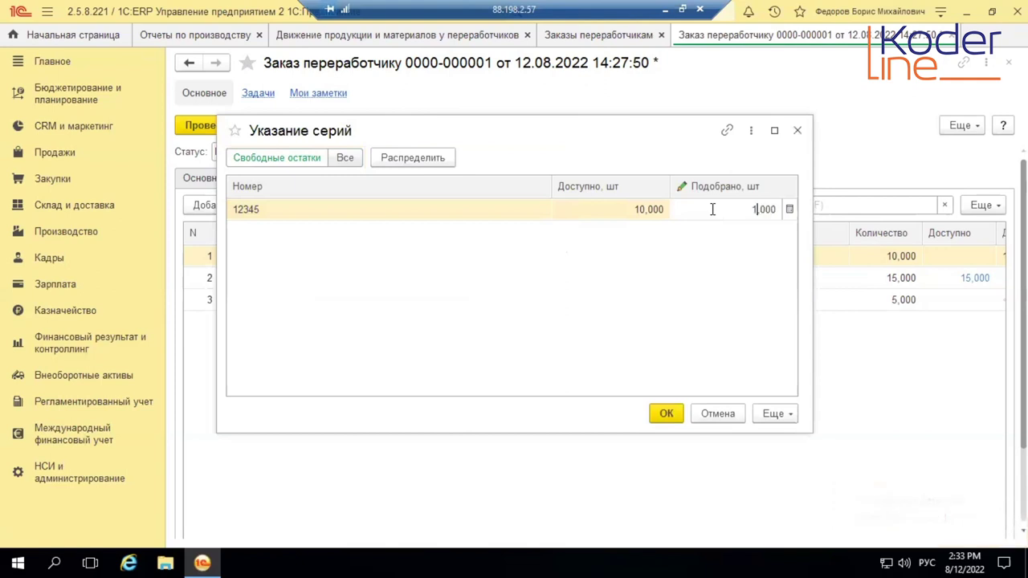
type("0")
key("Return")
left_click(665, 414)
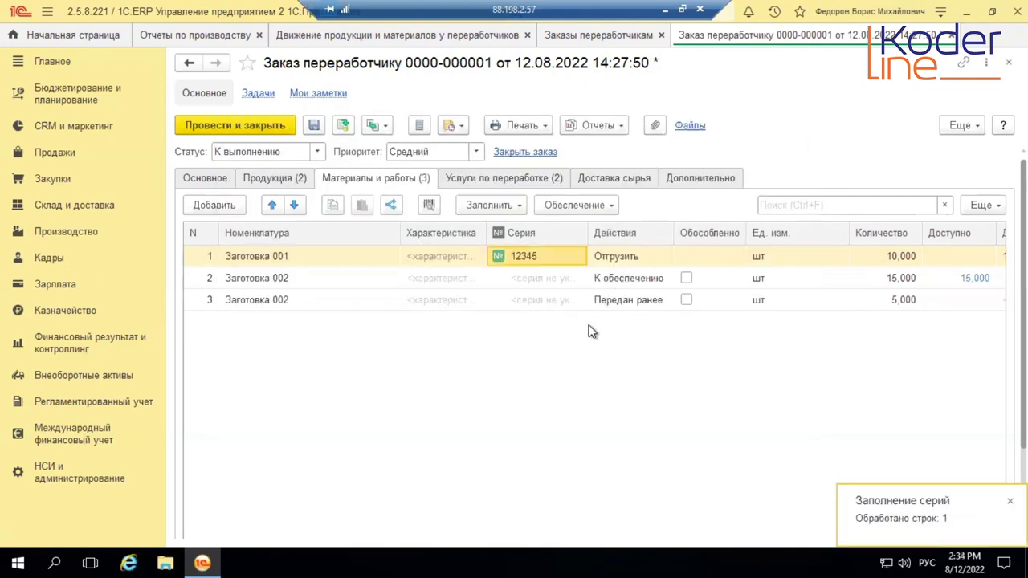
- Set the action of the 15 pcs Заготовка 002 line to «Отгрузить (все)», and post the order
double_click(642, 276)
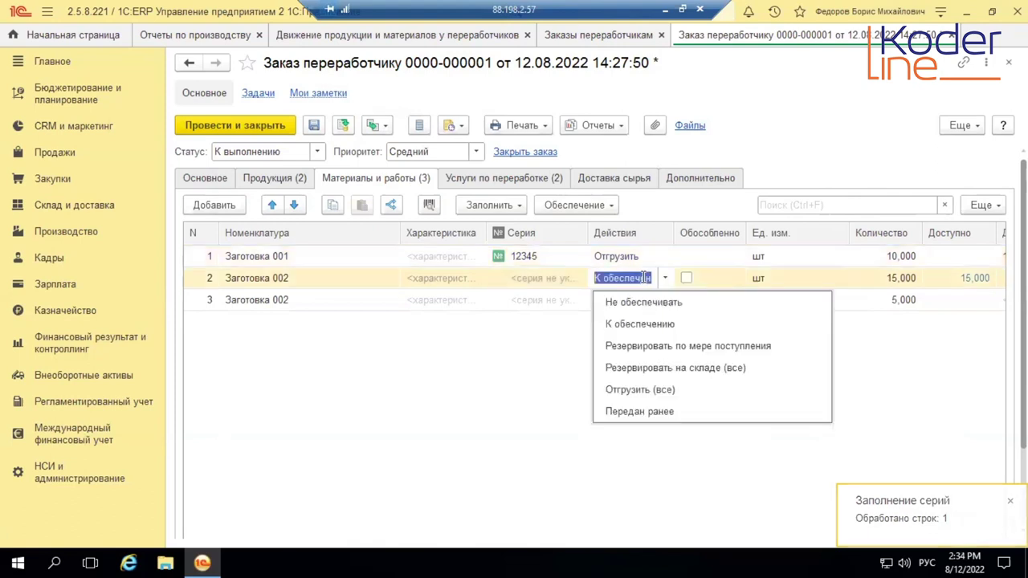
left_click(635, 389)
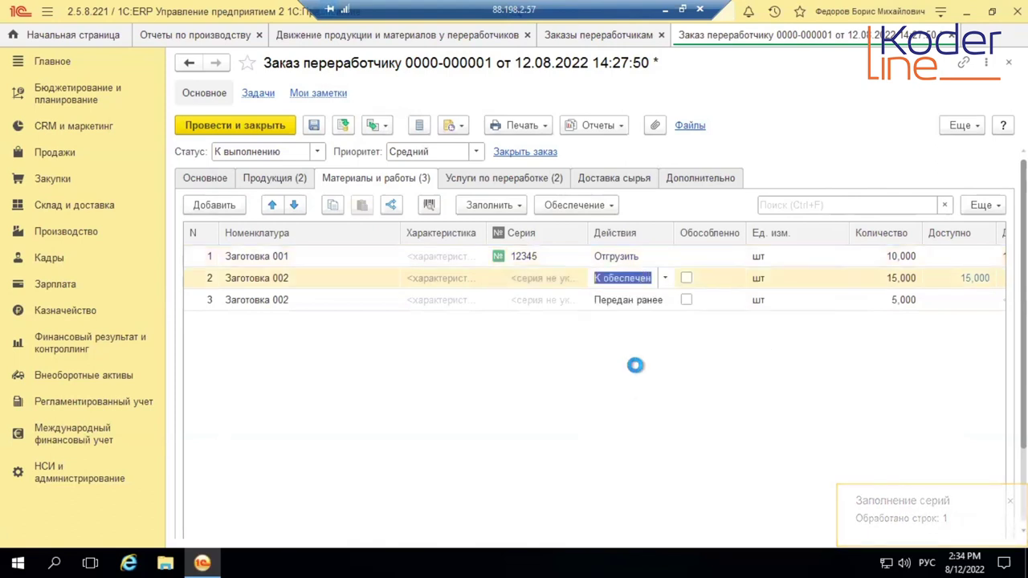
left_click(635, 363)
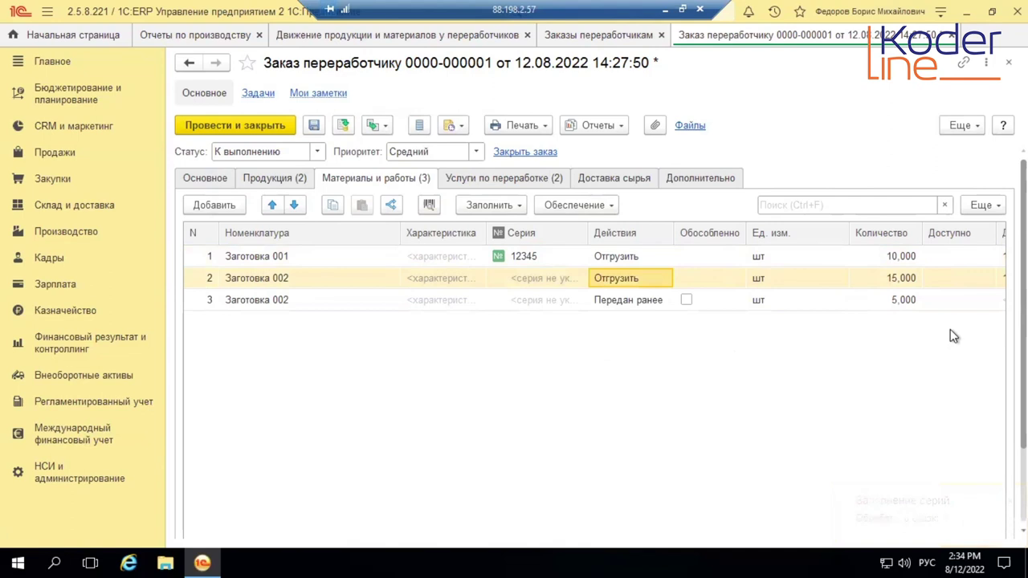
left_click(343, 125)
left_click(343, 123)
- Try creating a «Передача сырья переработчику» document based on the order, check its goods list, and close it unsaved
left_click(380, 126)
left_click(499, 214)
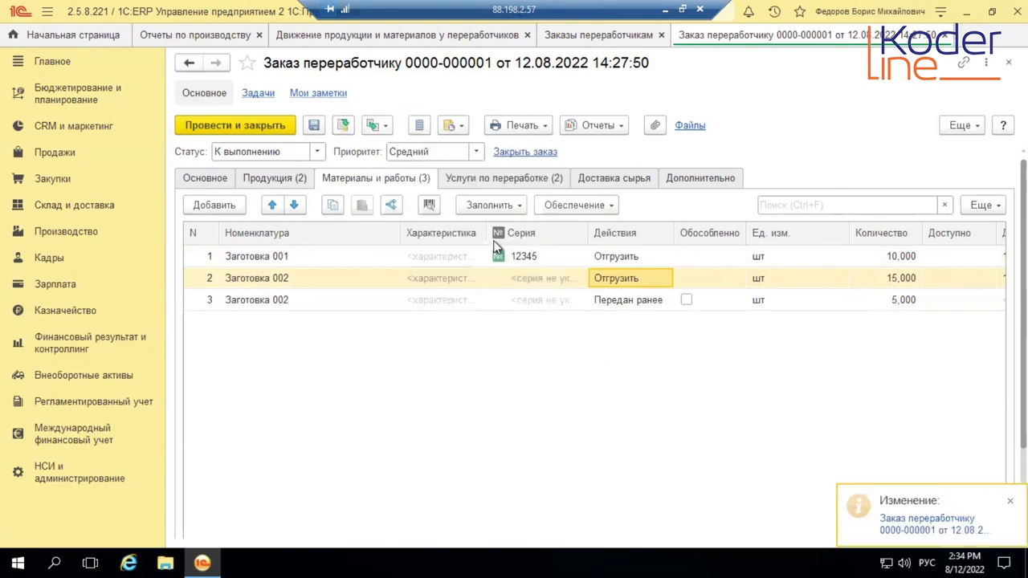
left_click(379, 125)
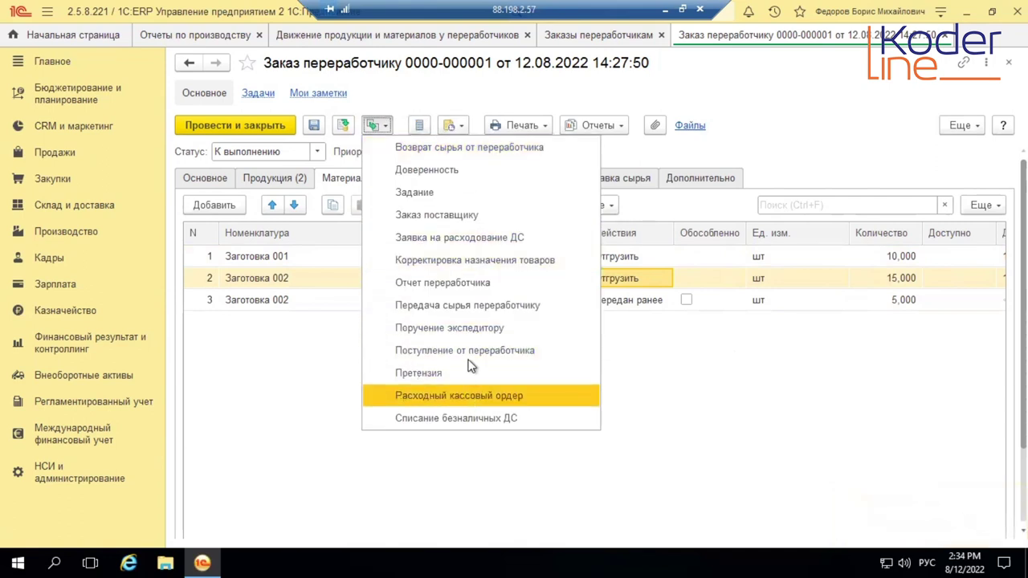
left_click(480, 308)
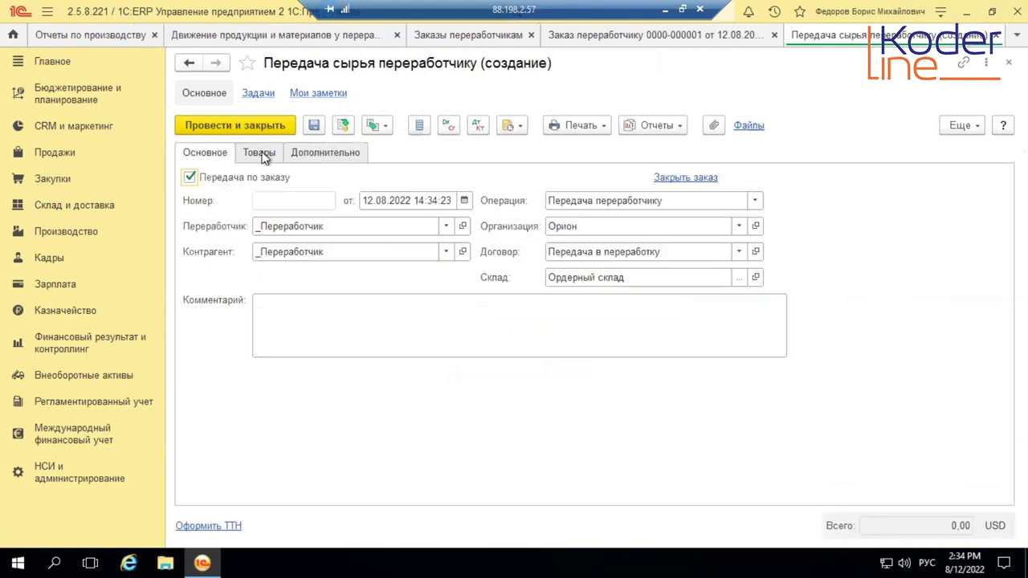
left_click(261, 155)
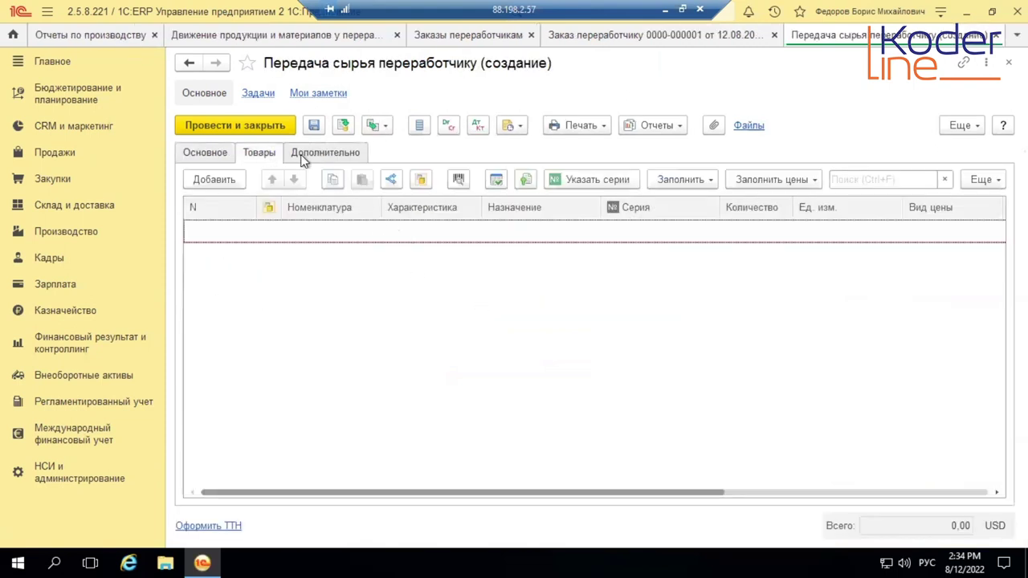
left_click(221, 152)
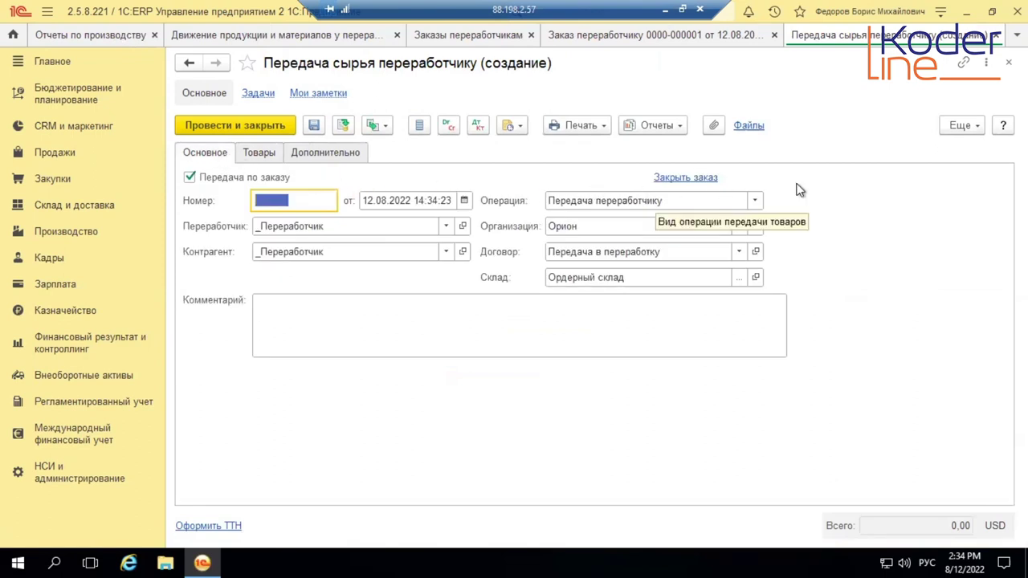
left_click(1009, 62)
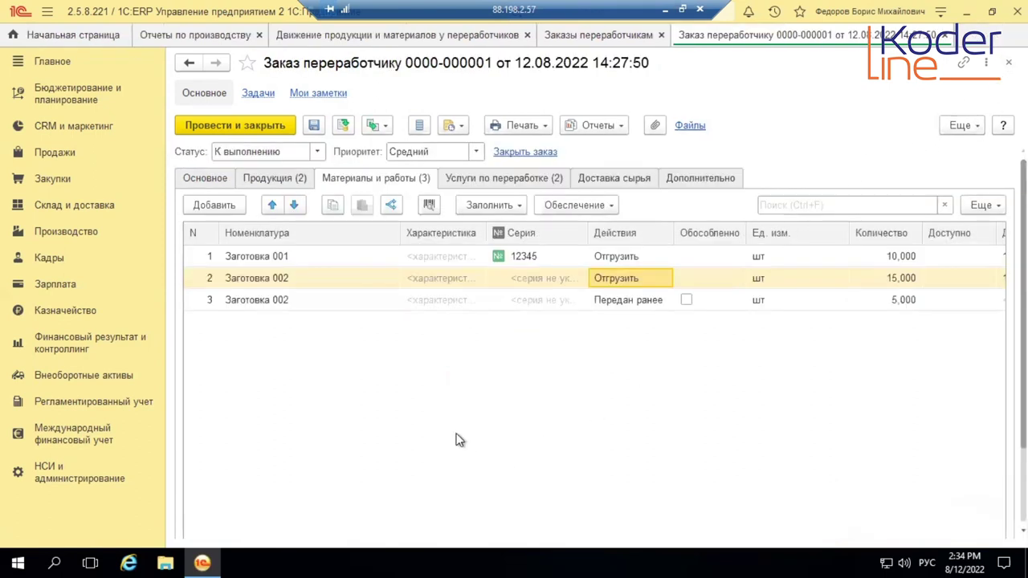
- Check the processor order's main details and its list of products and by-products
left_click(195, 178)
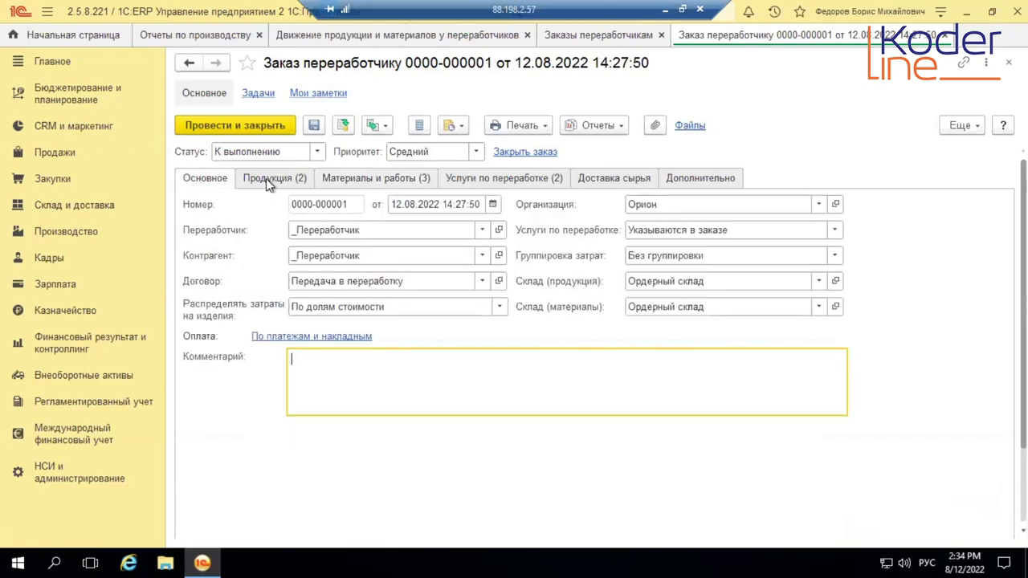
left_click(267, 179)
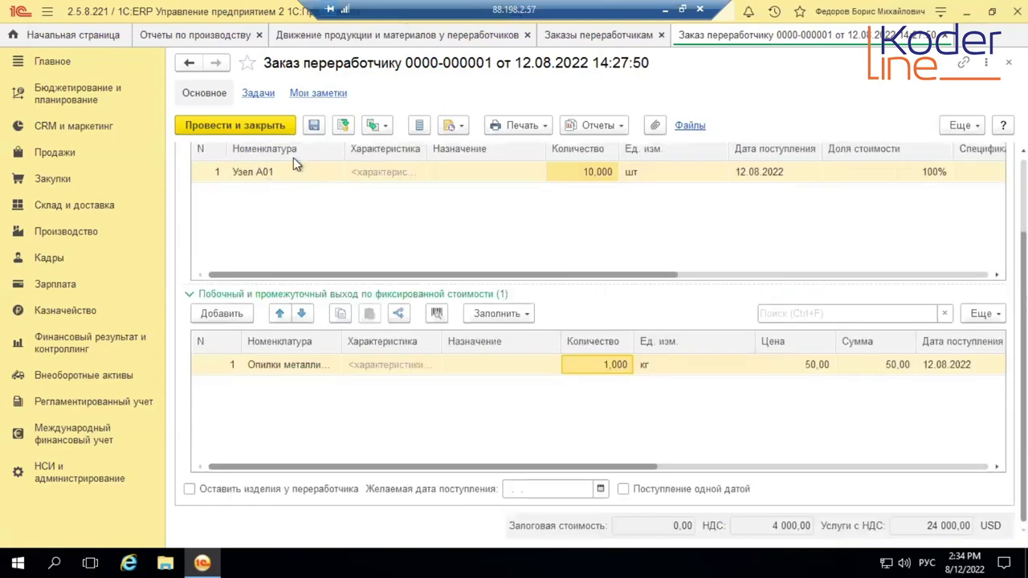
scroll(448, 270, "up", 3)
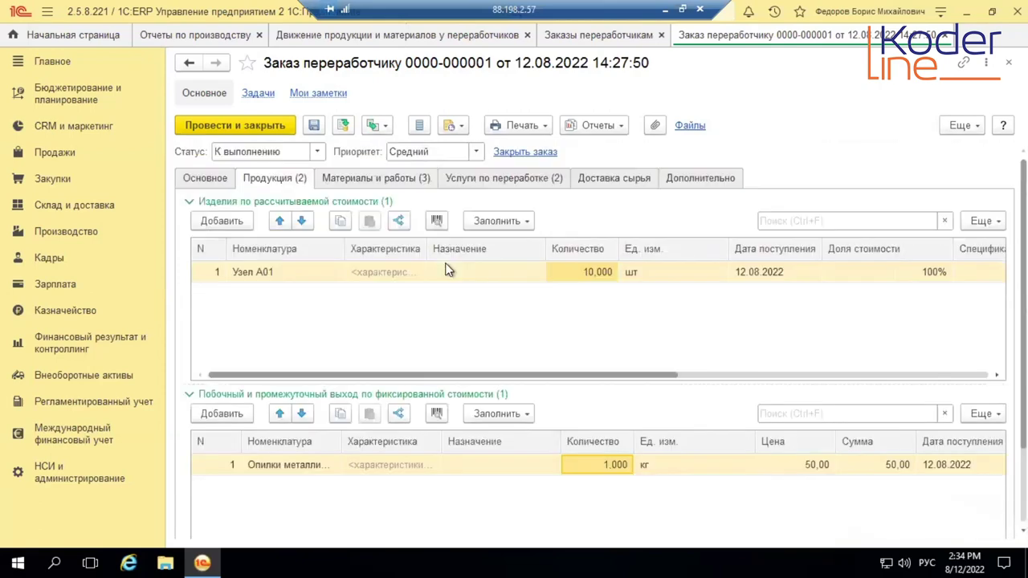
- Post the order again, and try a «Передача сырья переработчику» document based on it with «Передача по заказу» disabled, closing it unsaved
left_click(374, 174)
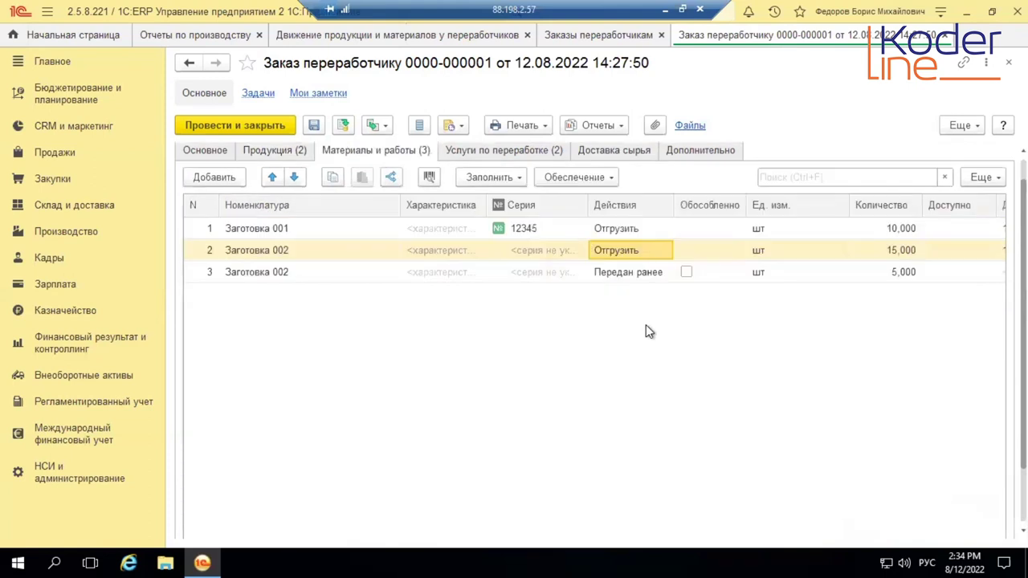
left_click(341, 126)
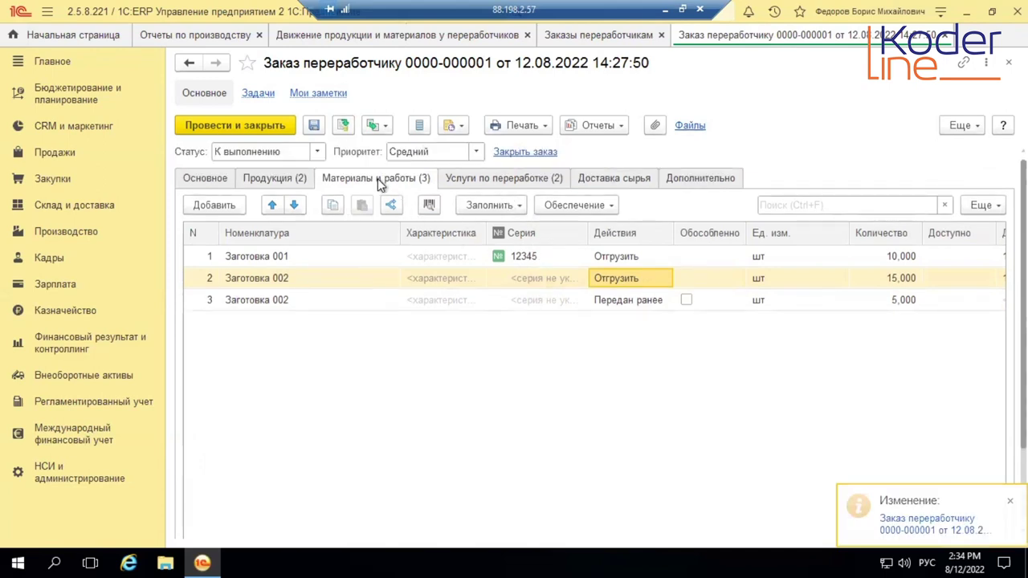
left_click(376, 126)
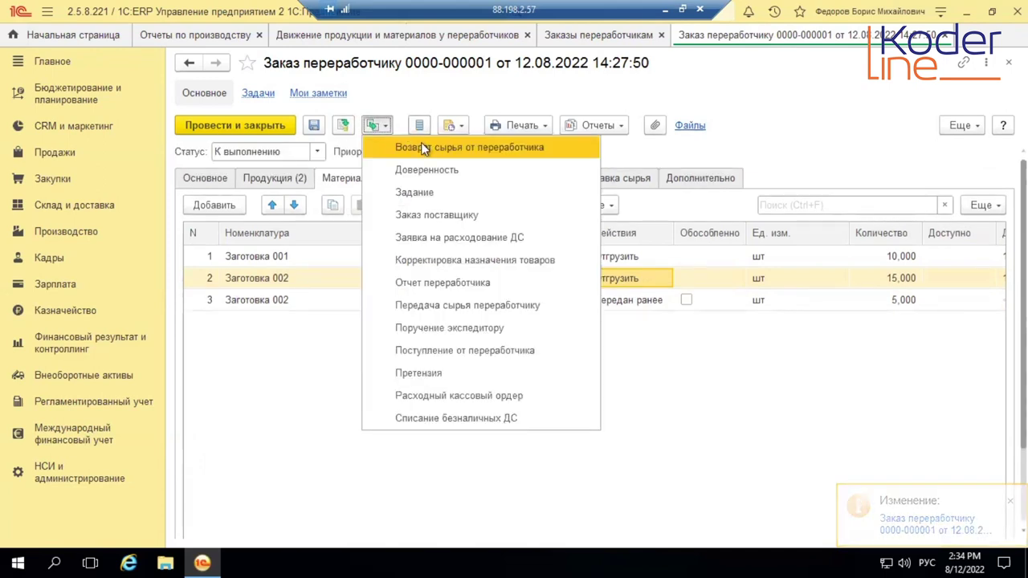
left_click(470, 313)
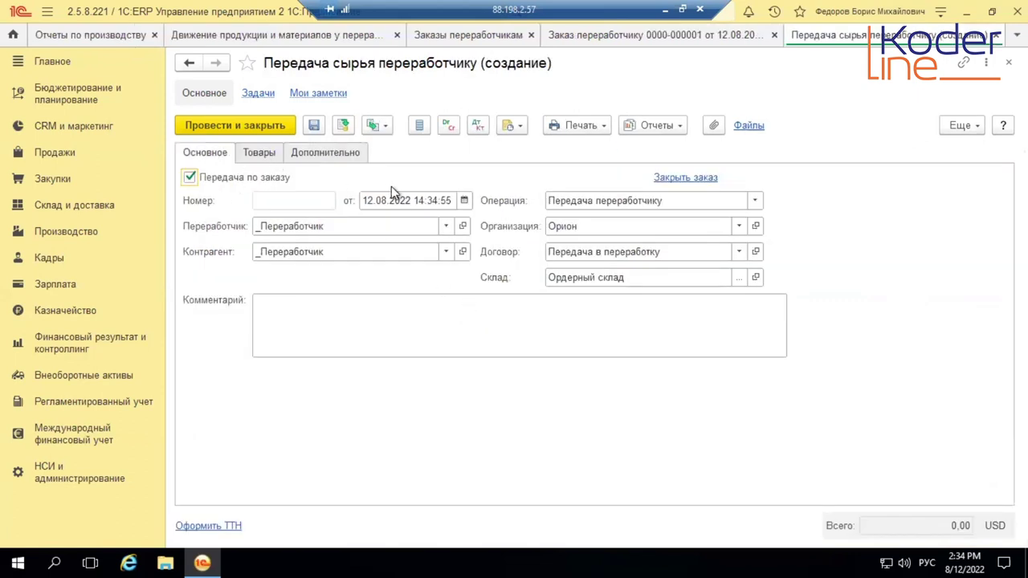
left_click(190, 179)
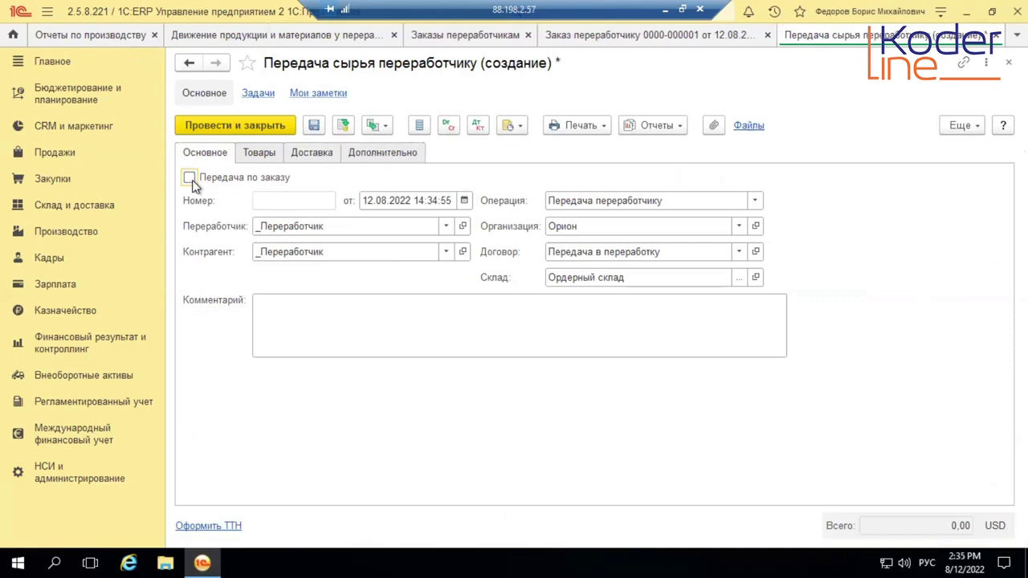
left_click(995, 35)
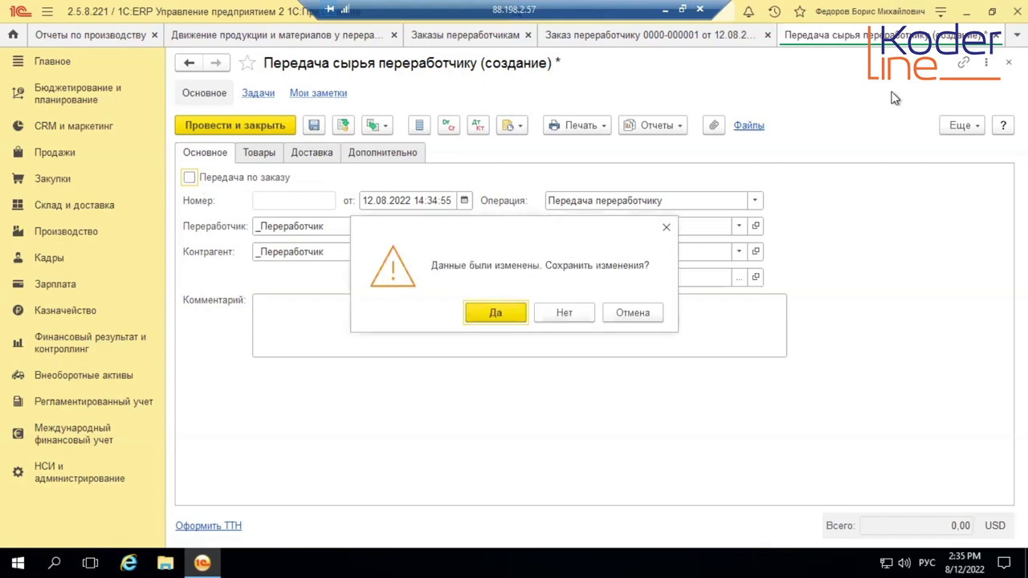
left_click(565, 313)
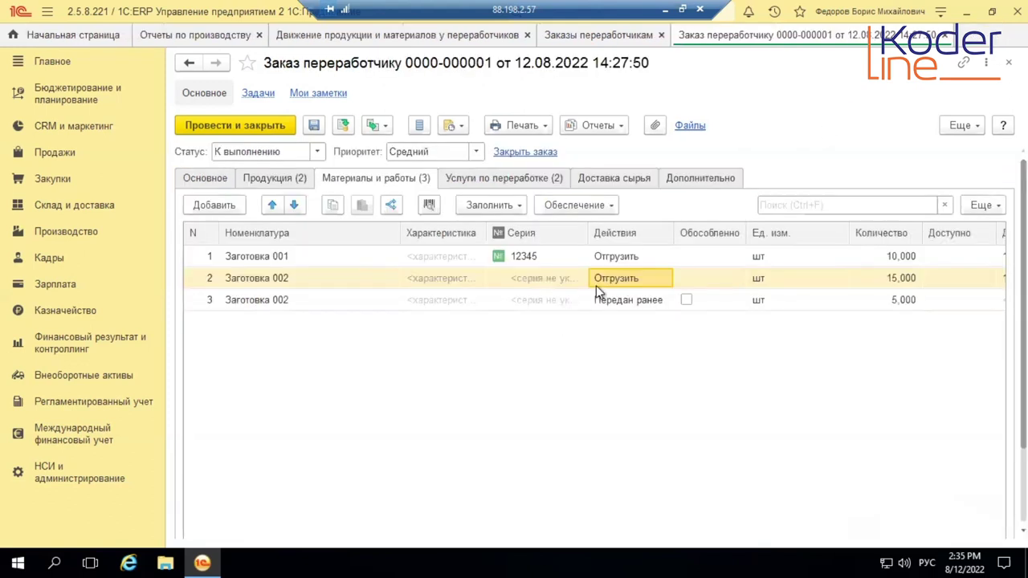
- Check the processor order's main details, its products and by-products, and the actions and series of its materials
left_click(221, 178)
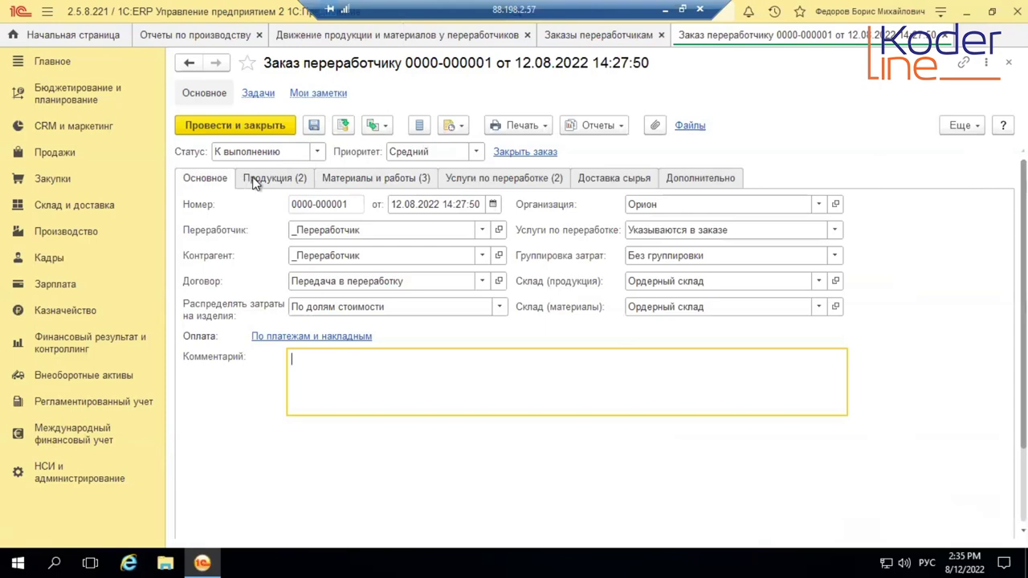
left_click(280, 177)
scroll(449, 252, "up", 2)
scroll(475, 252, "down", 2)
scroll(473, 252, "up", 2)
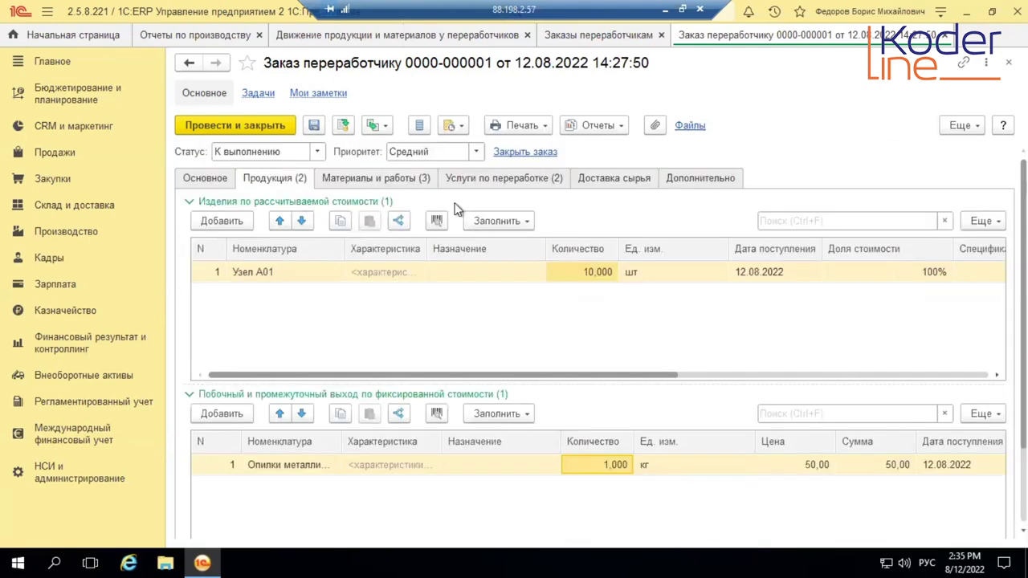
left_click(404, 180)
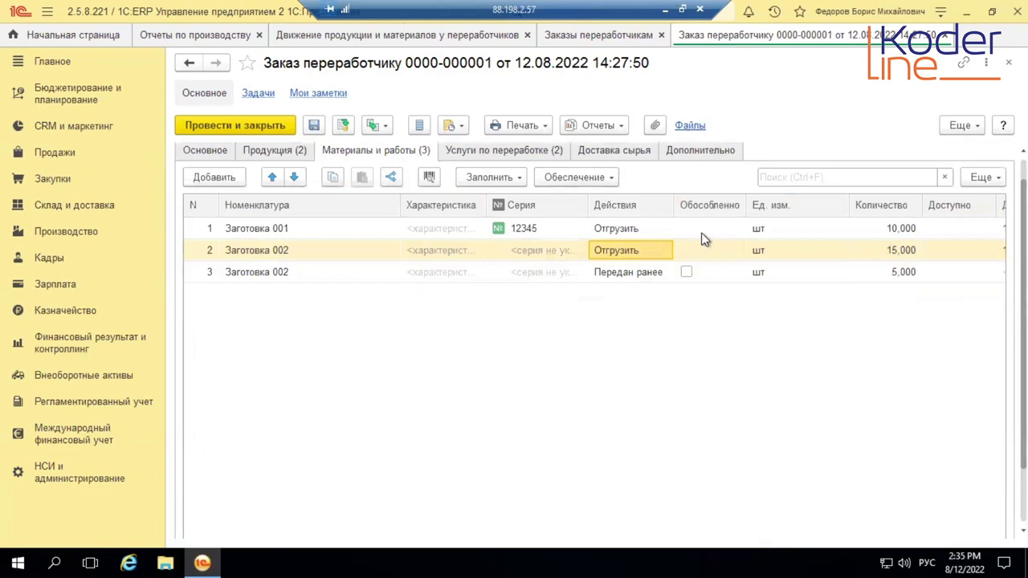
right_click(620, 226)
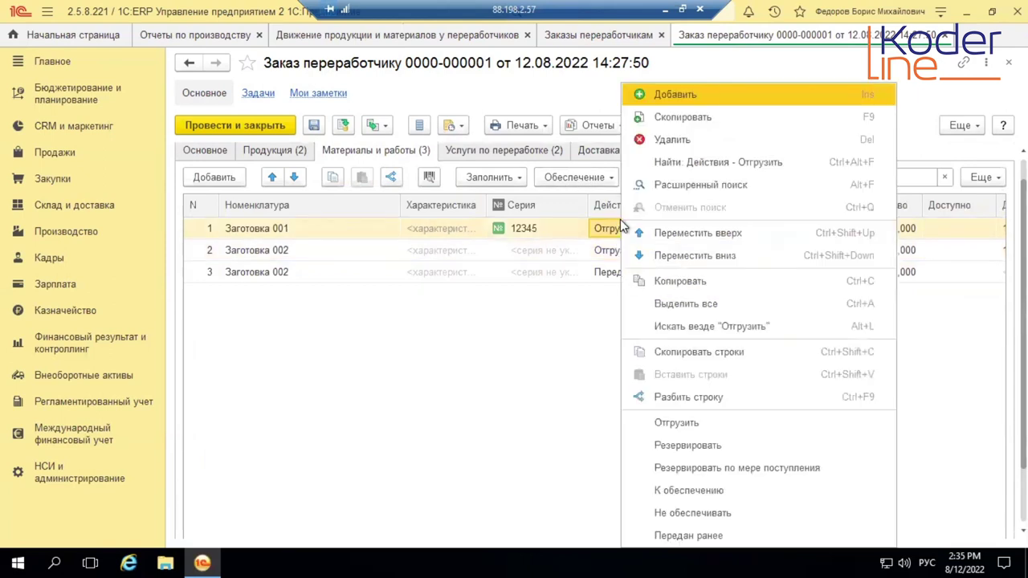
left_click(538, 233)
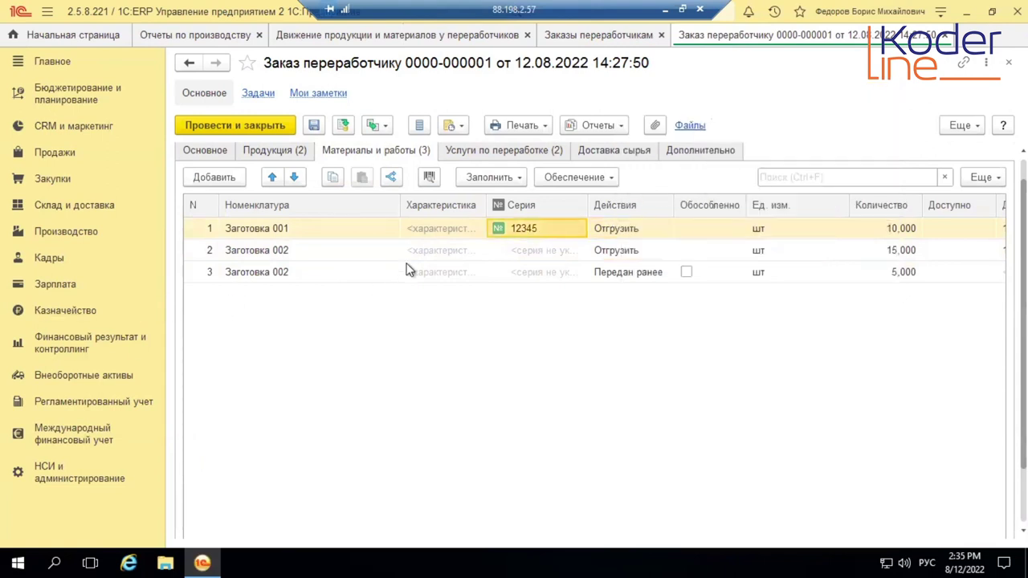
- Open the warehouse workplace «Отгрузка товаров со склада» for «Ордерный склад» with the state «Все в работе»
left_click(81, 205)
scroll(241, 402, "down", 1)
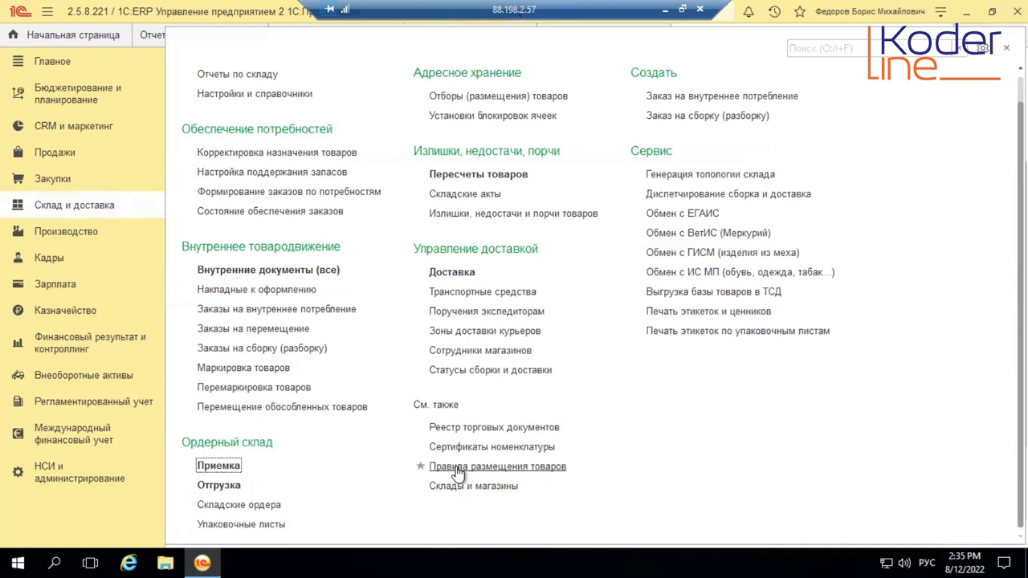
left_click(232, 489)
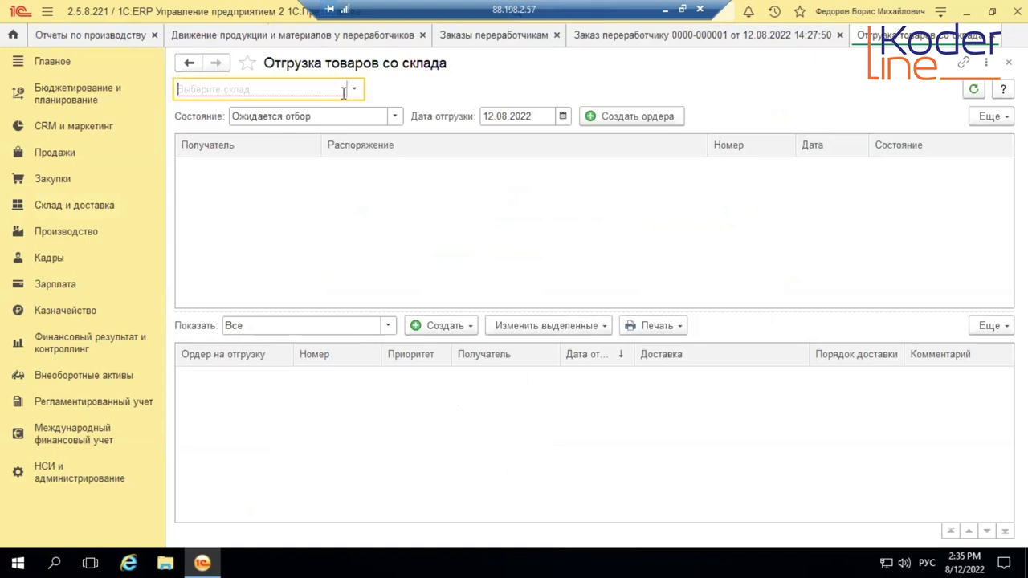
type("орд")
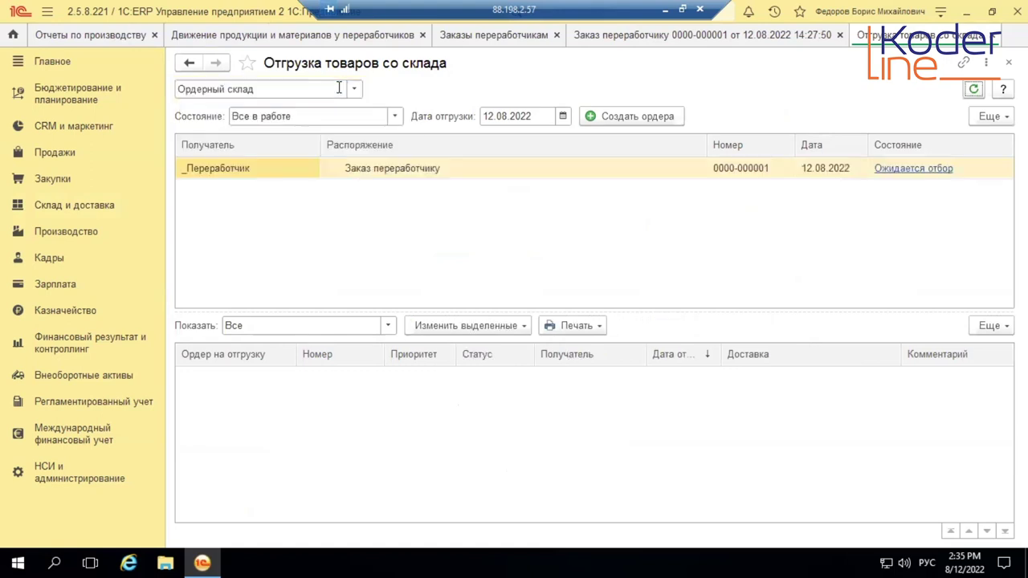
- Create shipping orders for all dispositions, covering the «Заказ переработчику» to _Переработчик
left_click(425, 168)
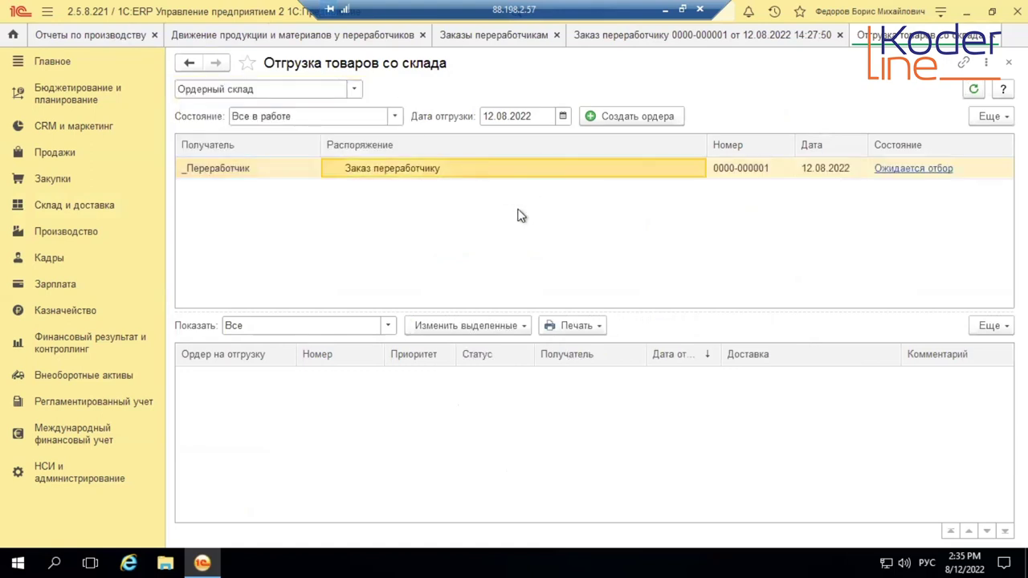
left_click(621, 118)
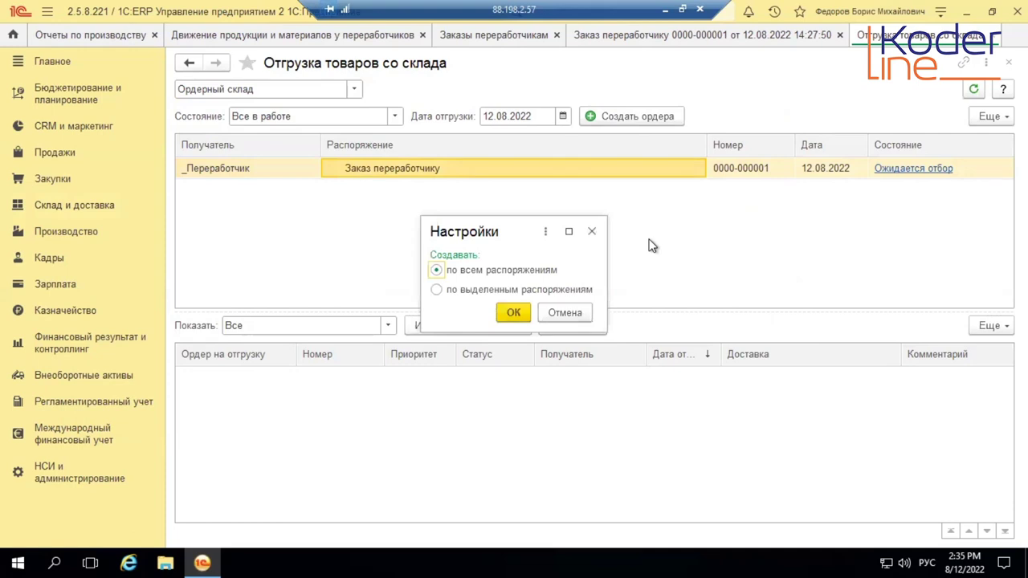
left_click(511, 313)
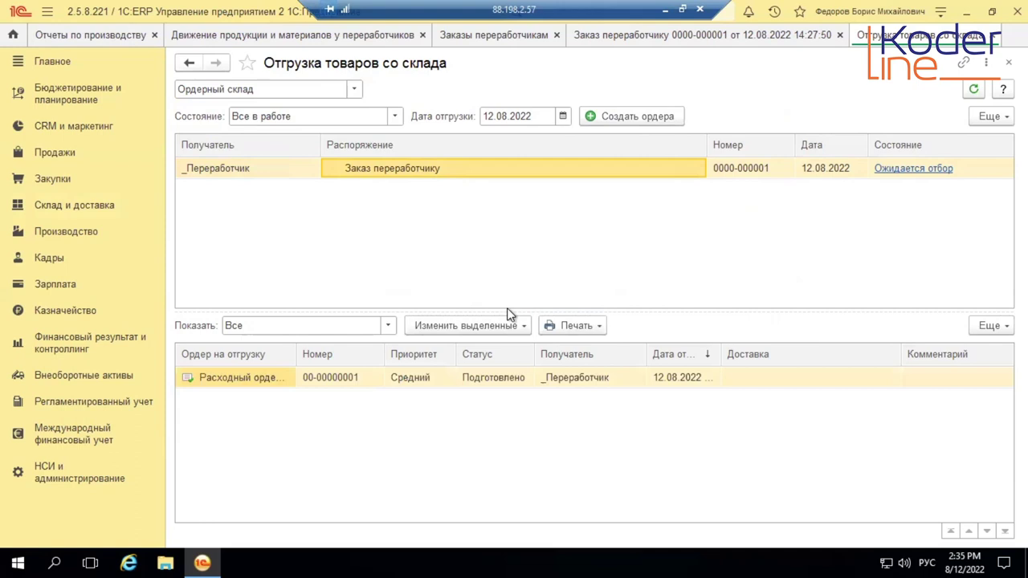
- Open the created «Расходный ордер на товары», set its status to «Отгружен», and post it
double_click(408, 378)
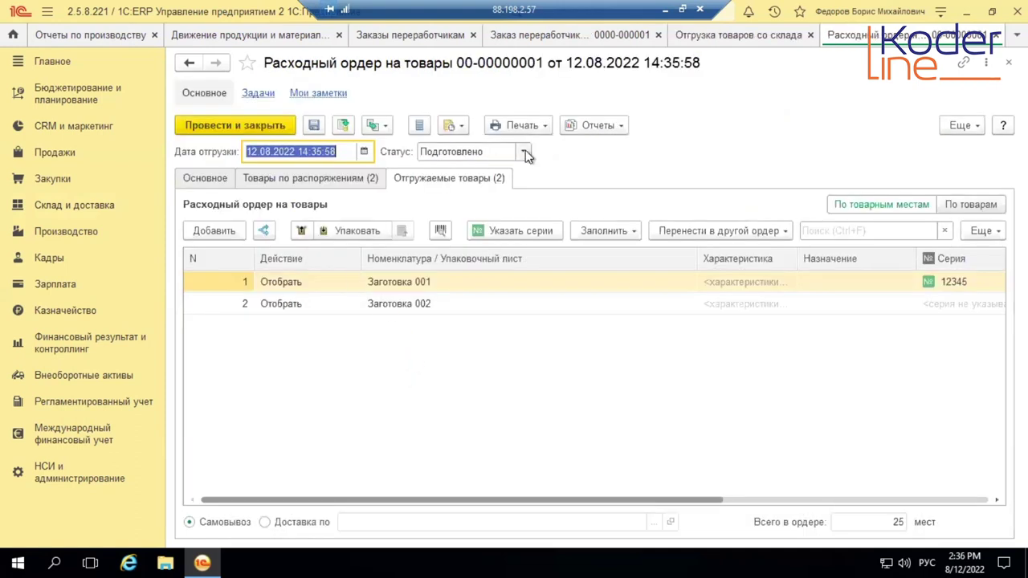
left_click(524, 152)
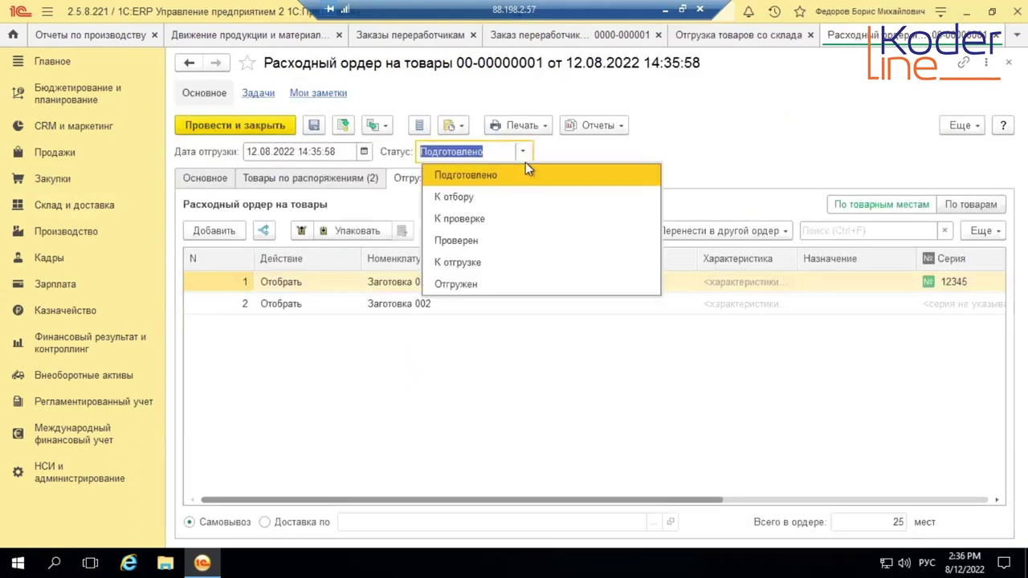
left_click(492, 282)
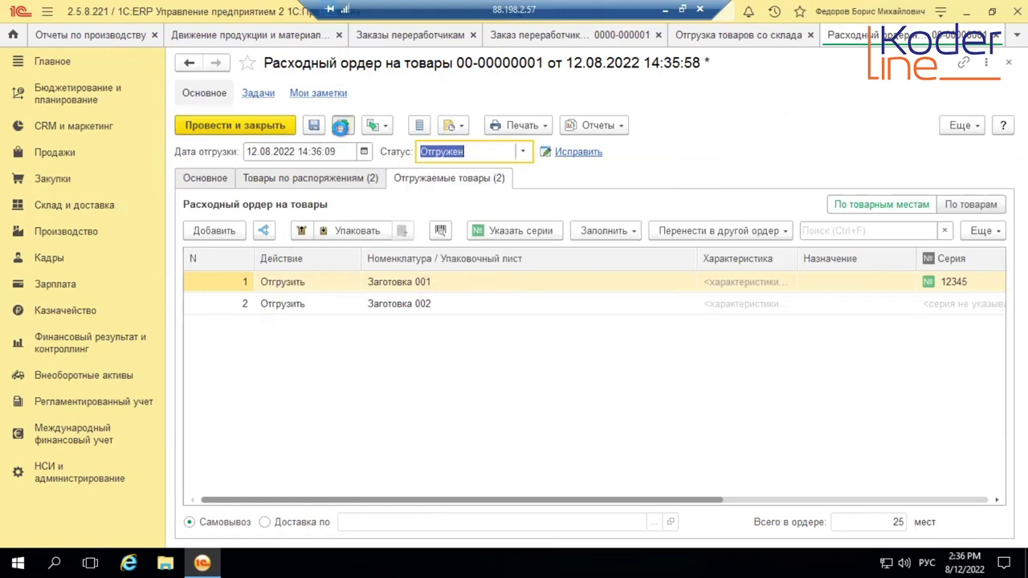
left_click(342, 127)
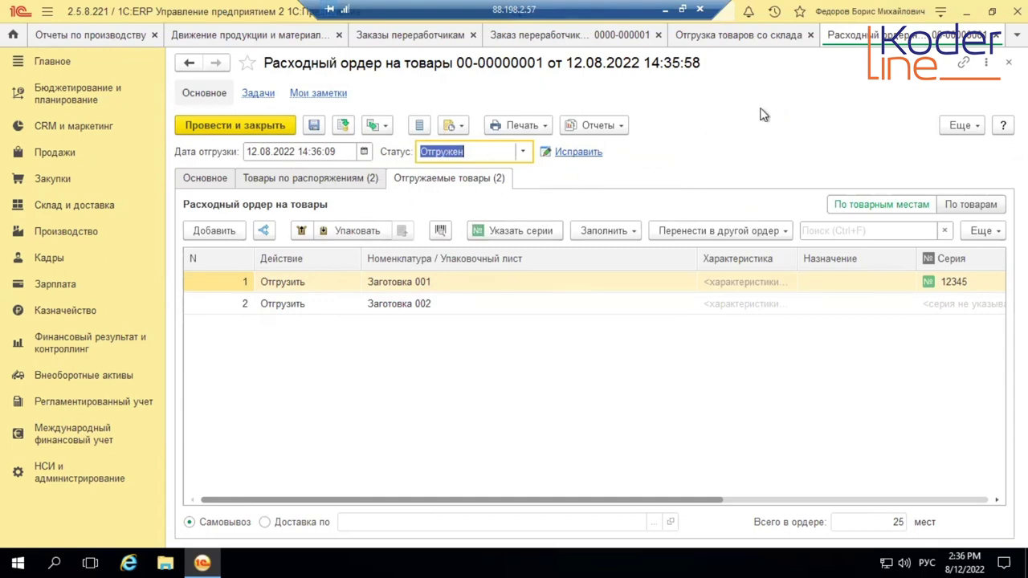
- Create a «Передача сырья переработчику» document based on the processor order and check its goods list
key("ctrl+Tab")
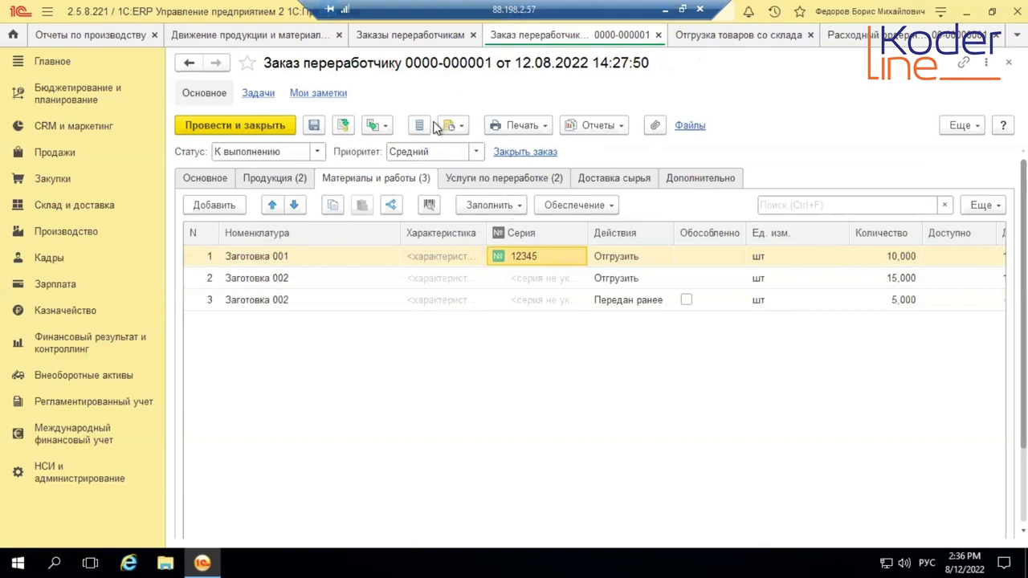
left_click(376, 126)
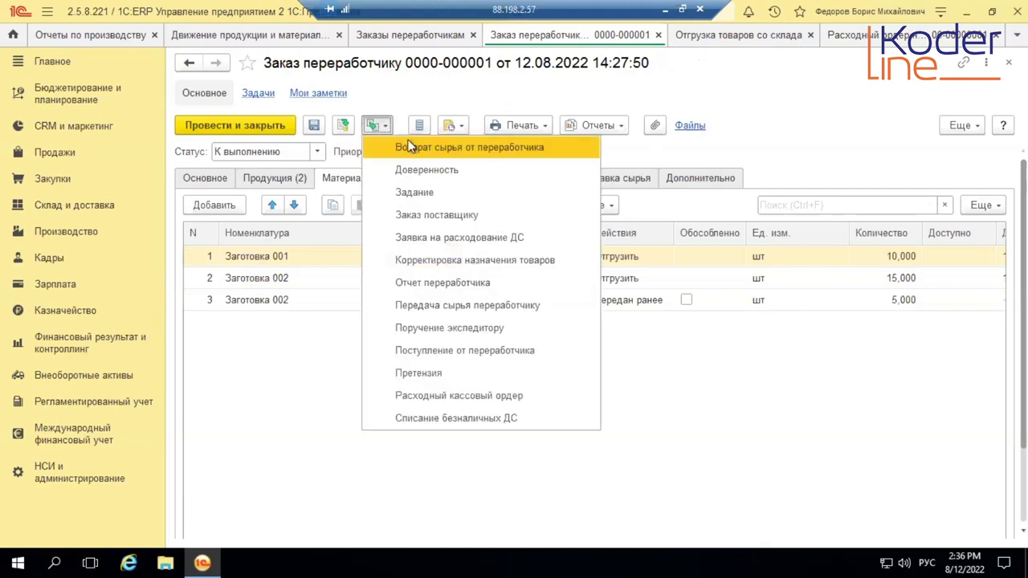
left_click(482, 306)
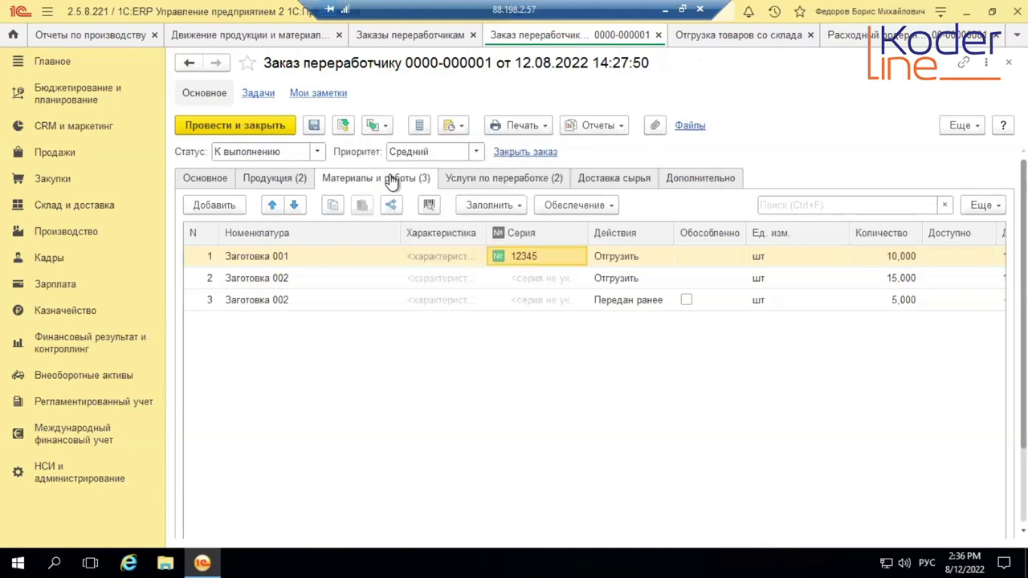
left_click(265, 153)
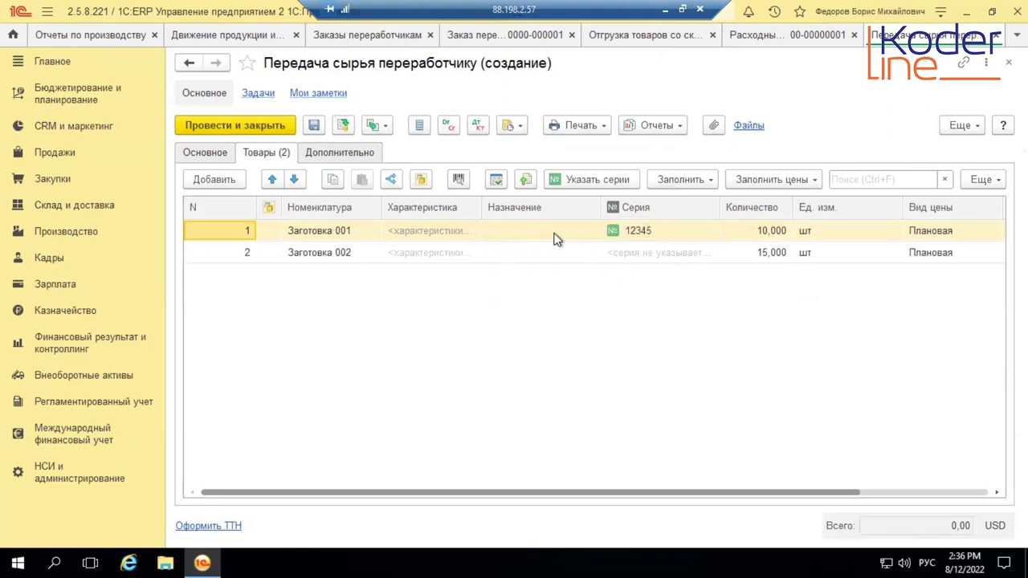
- Check the main details of the «Расходный ордер на товары», and post and close both it and the «Передача сырья переработчику» document
left_click(787, 34)
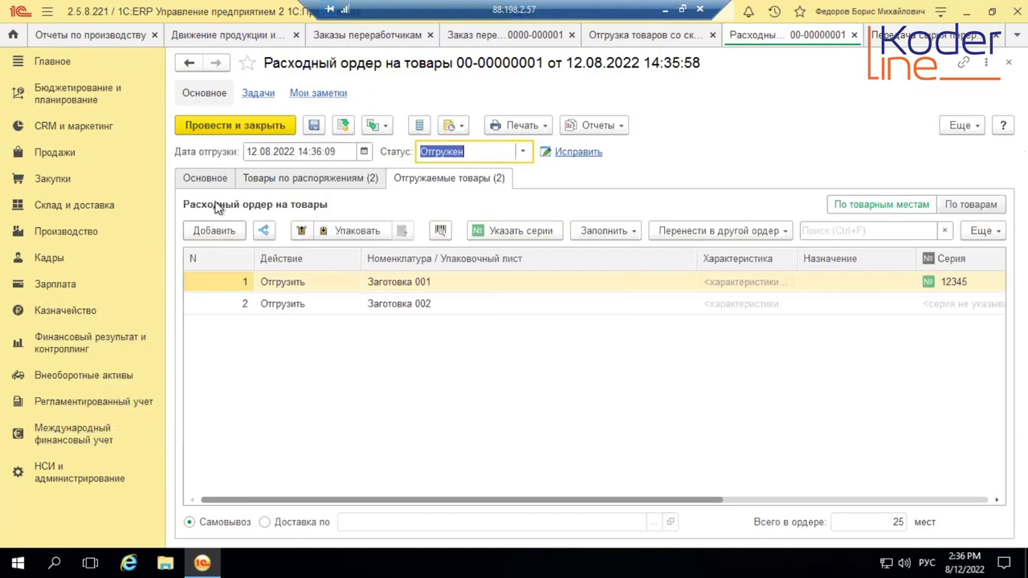
left_click(209, 178)
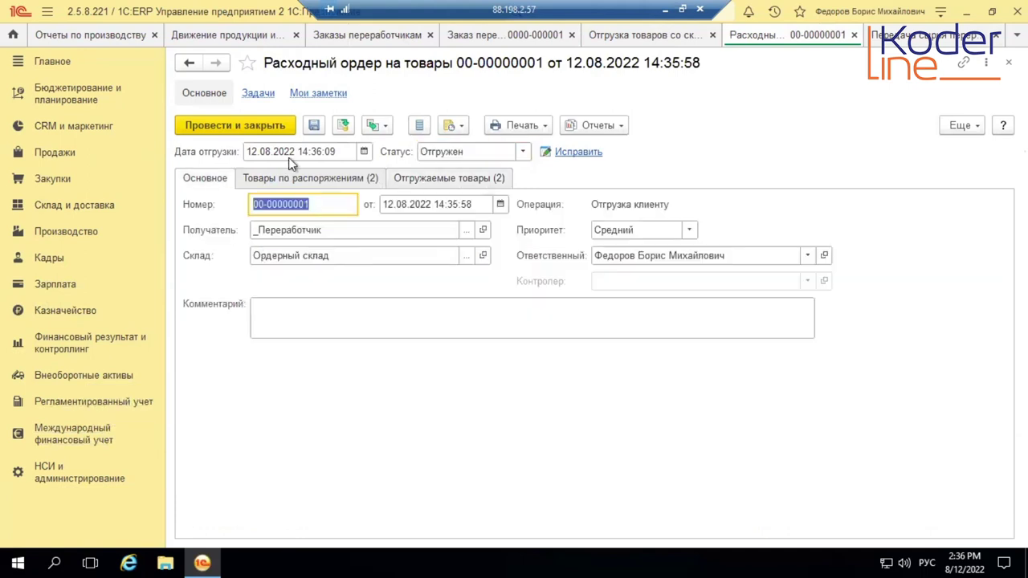
left_click(260, 126)
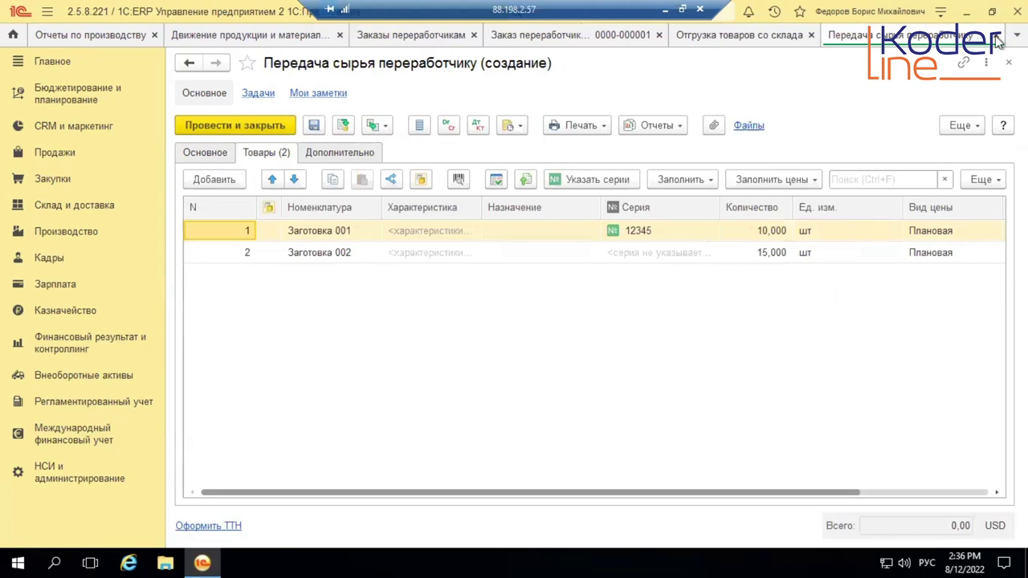
left_click(271, 127)
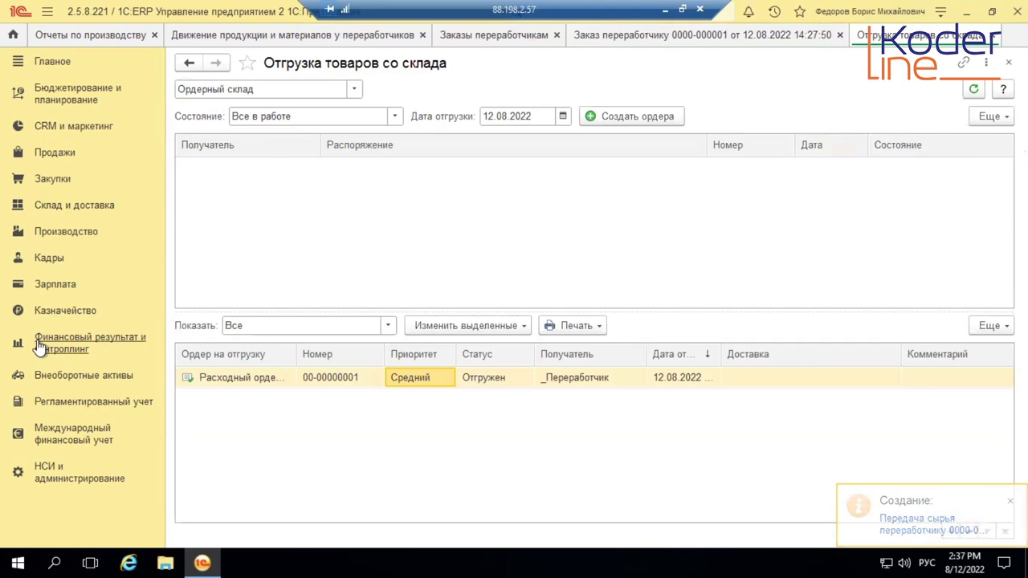
- Examine the accepted and closing quantities of both blanks in the refreshed «Движение продукции и материалов у переработчиков» report, and return to the processor order
left_click(220, 68)
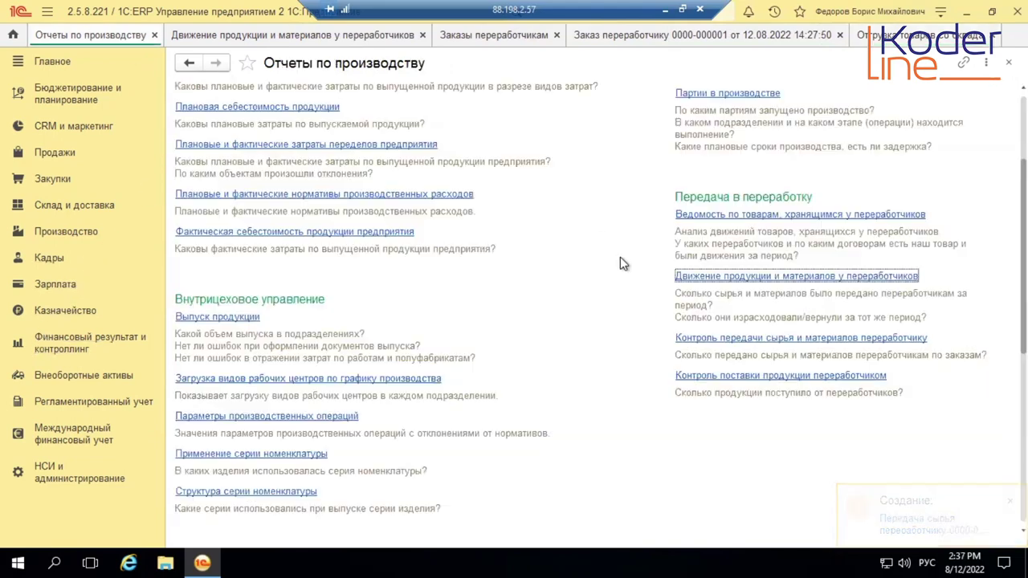
left_click(372, 36)
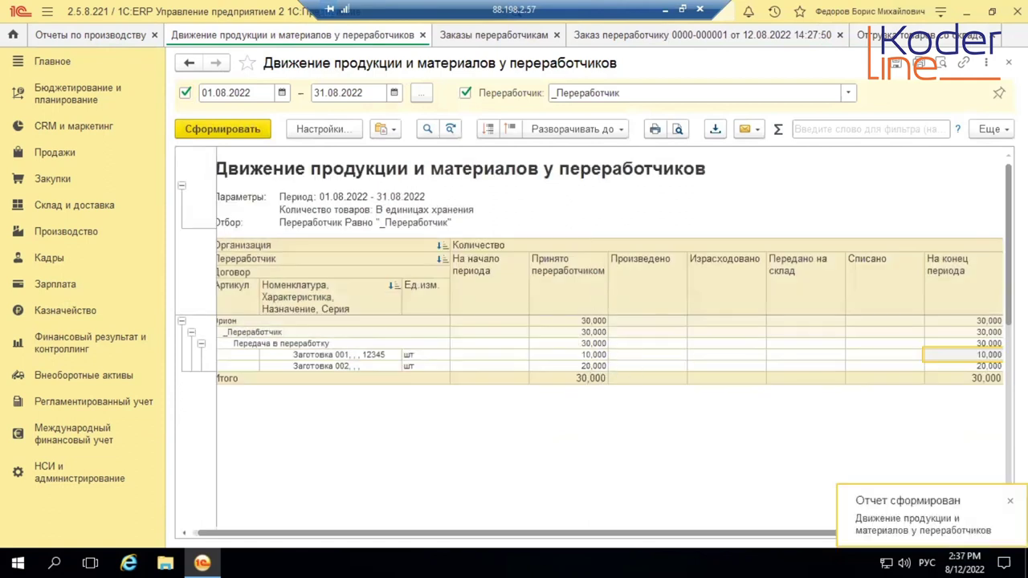
left_click(410, 358)
left_click_drag(597, 359, 727, 365)
left_click_drag(988, 365, 386, 391)
left_click(599, 366)
left_click(992, 356)
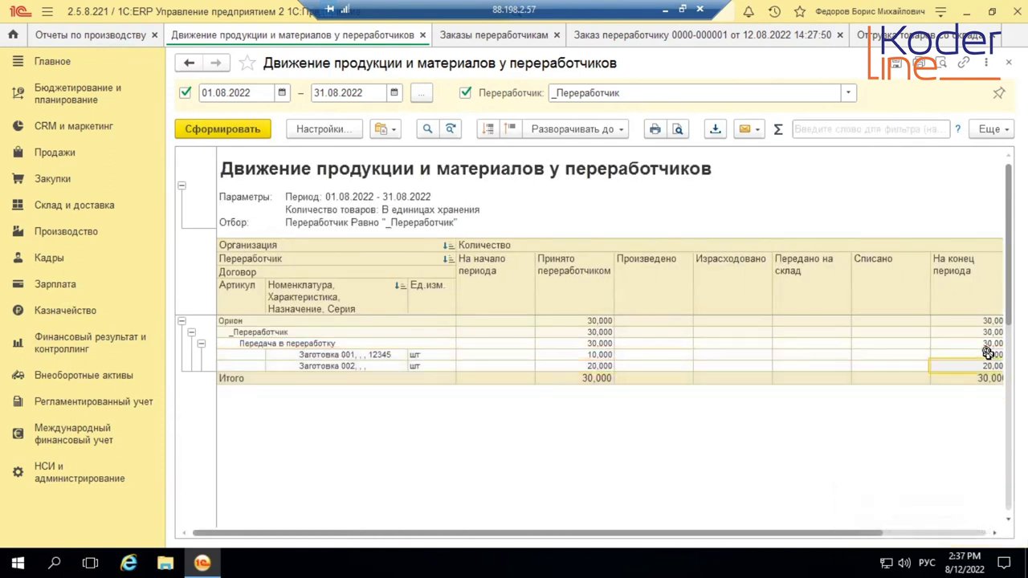
left_click(599, 357)
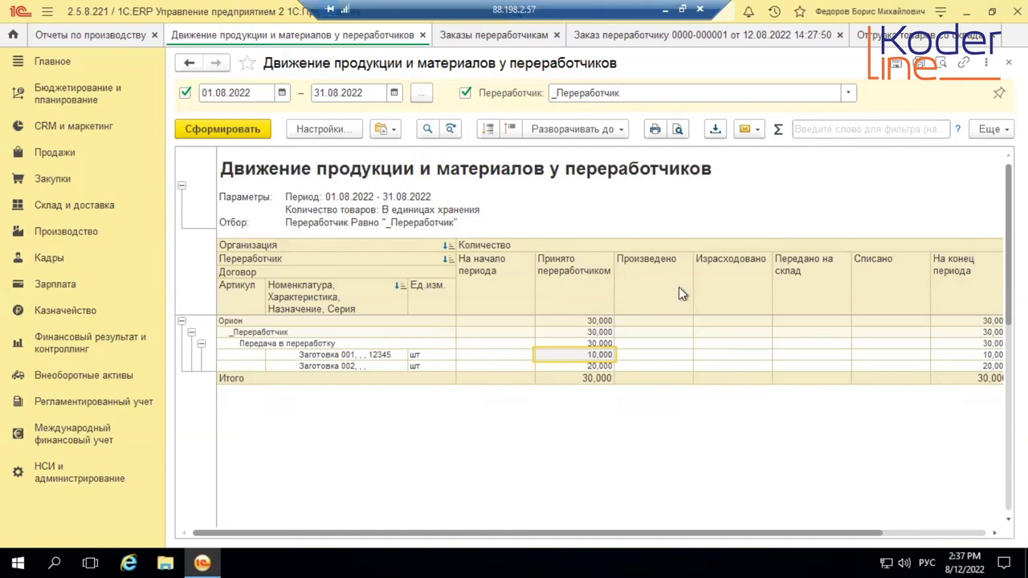
left_click(689, 38)
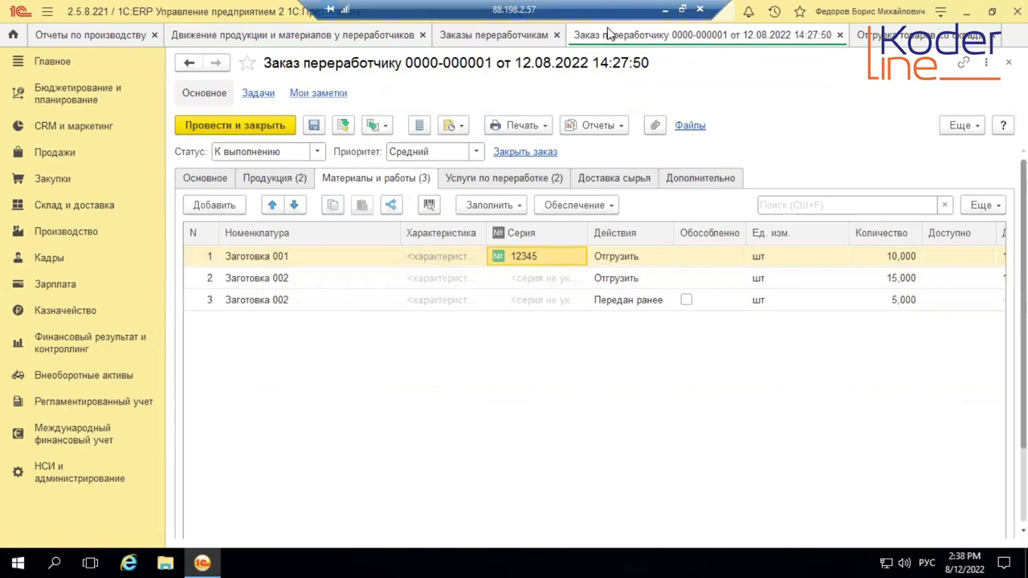
- Switch to the Word task list, highlight item 2 about handing over Заготовка 001 and 002 in green, and return to the 1C remote session
left_click(669, 8)
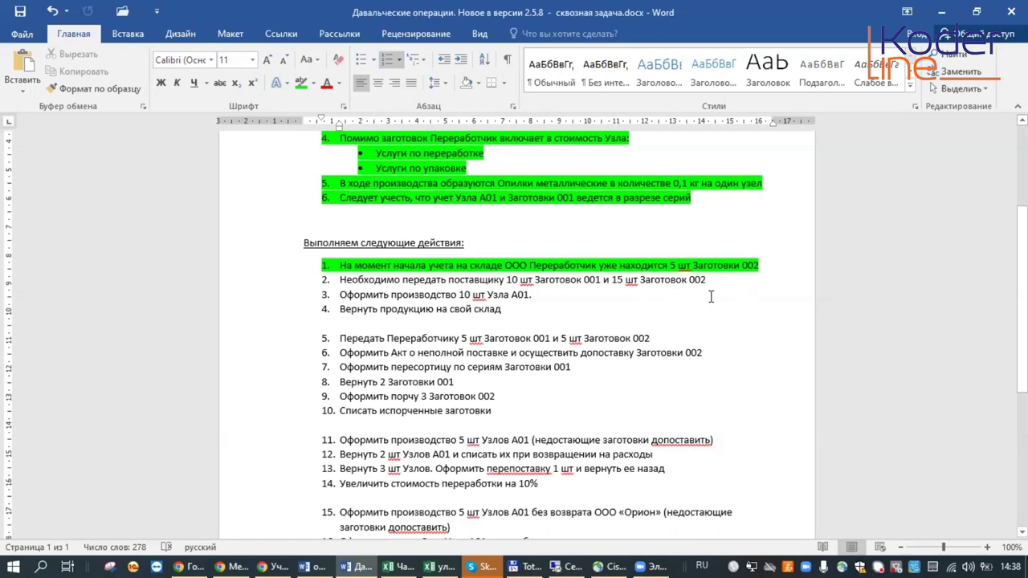
left_click_drag(724, 281, 624, 281)
left_click(303, 281)
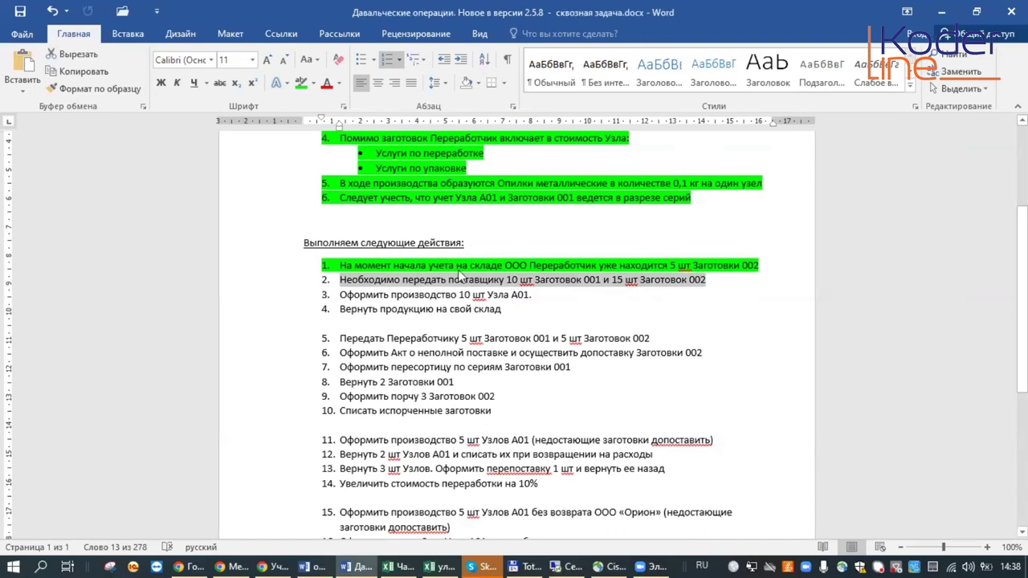
left_click(302, 83)
left_click(459, 318)
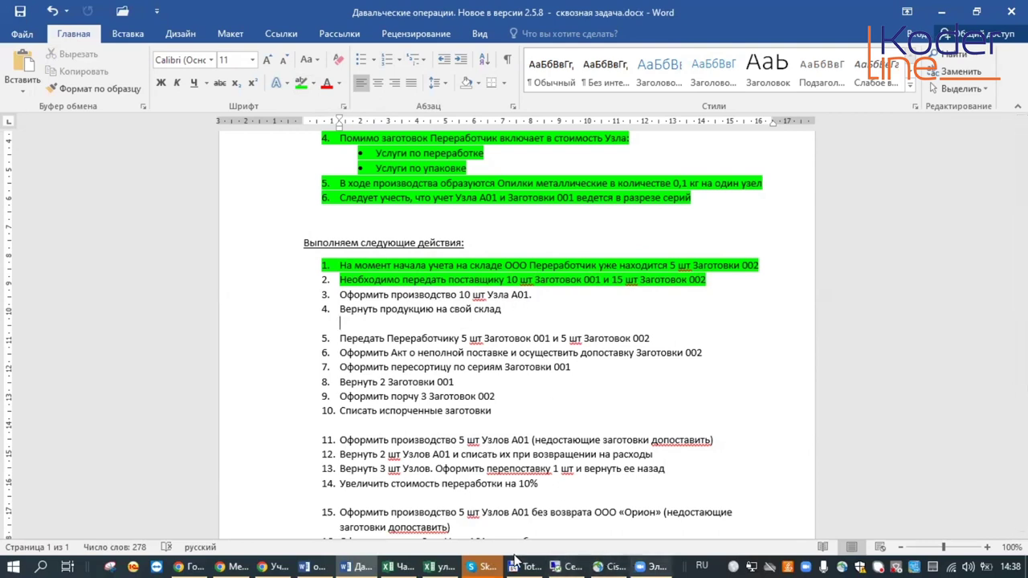
mouse_move(645, 561)
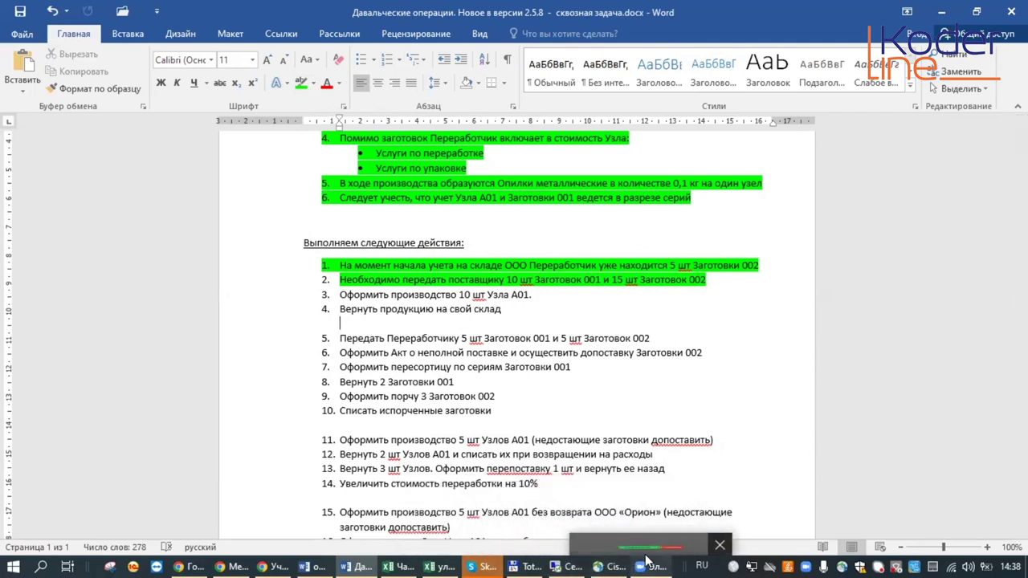
left_click(573, 561)
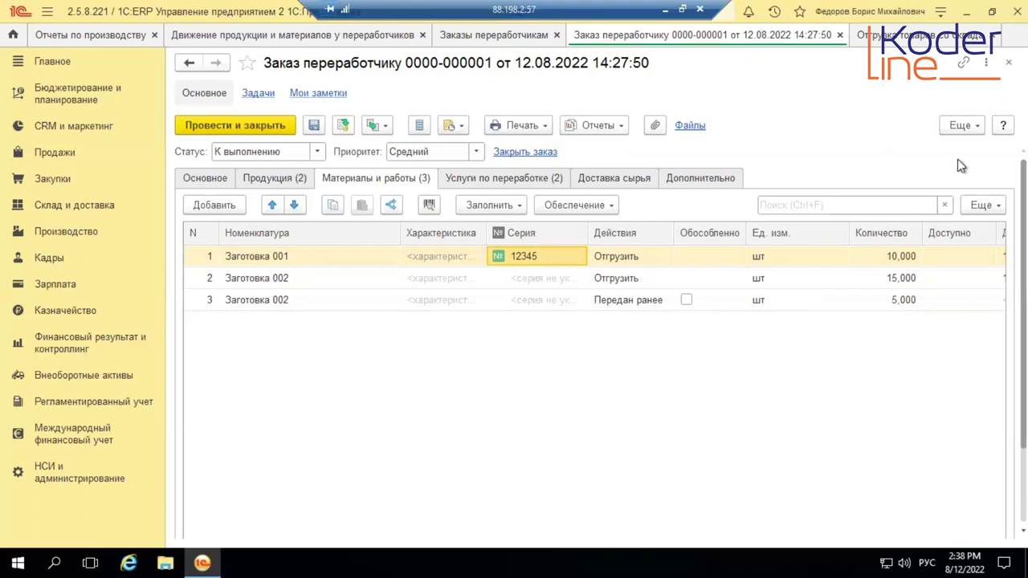
- Create a «Поступление от переработчика» document based on the processor order and open its goods list
left_click(386, 125)
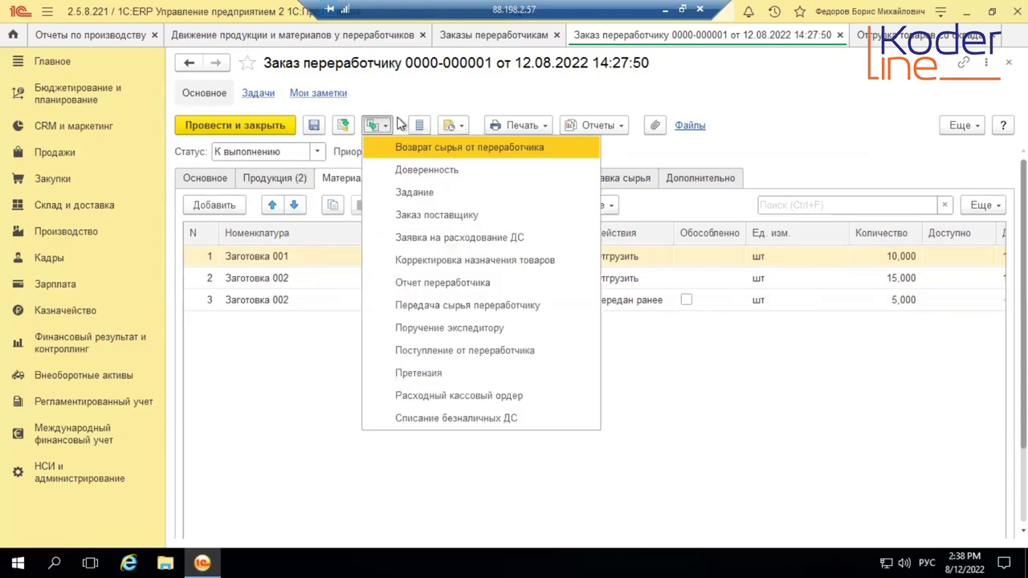
left_click(470, 356)
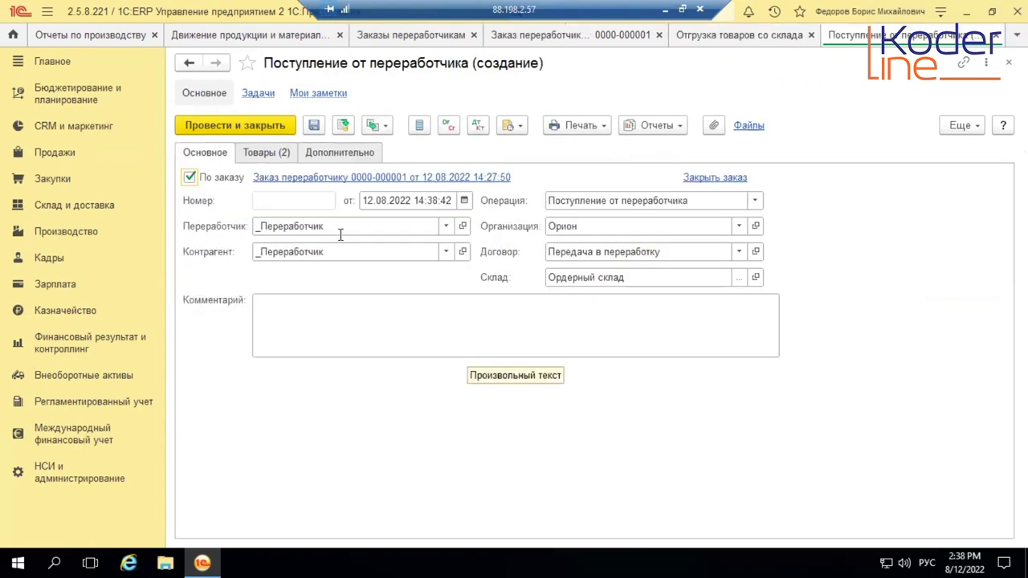
key("ctrl+Page_Down")
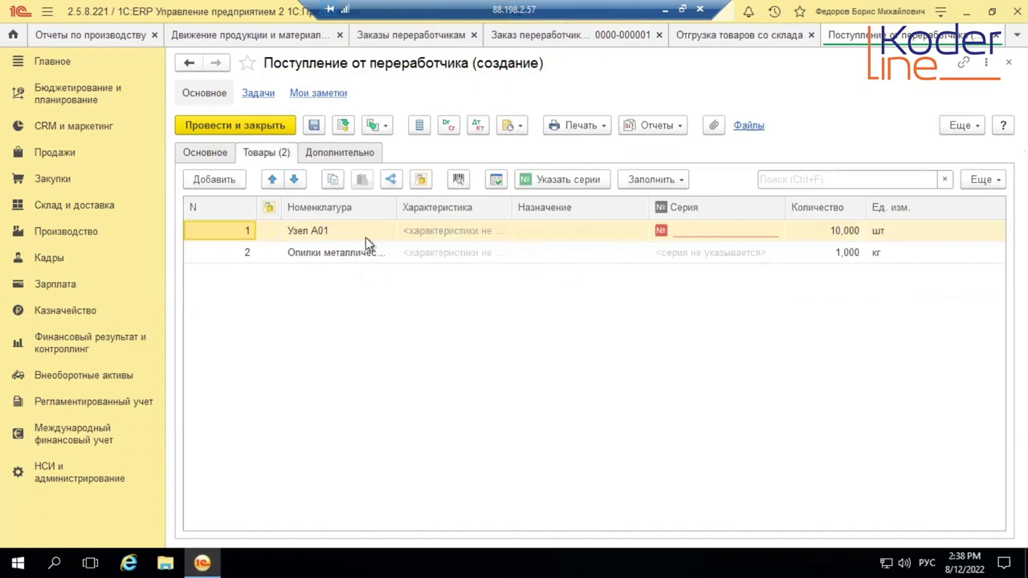
- Generate a new series number for the Узел А01 line and assign it
double_click(694, 228)
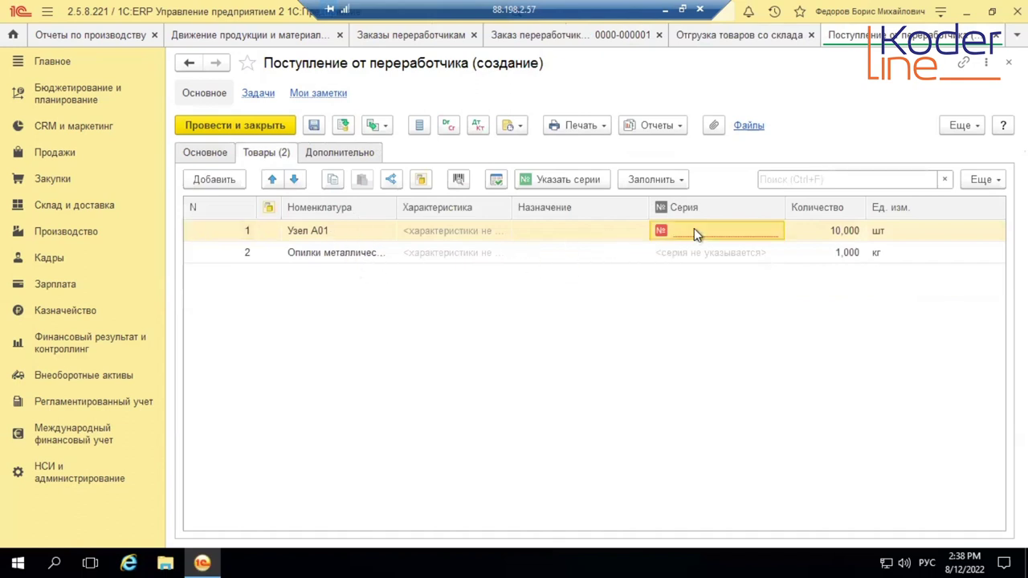
left_click(760, 232)
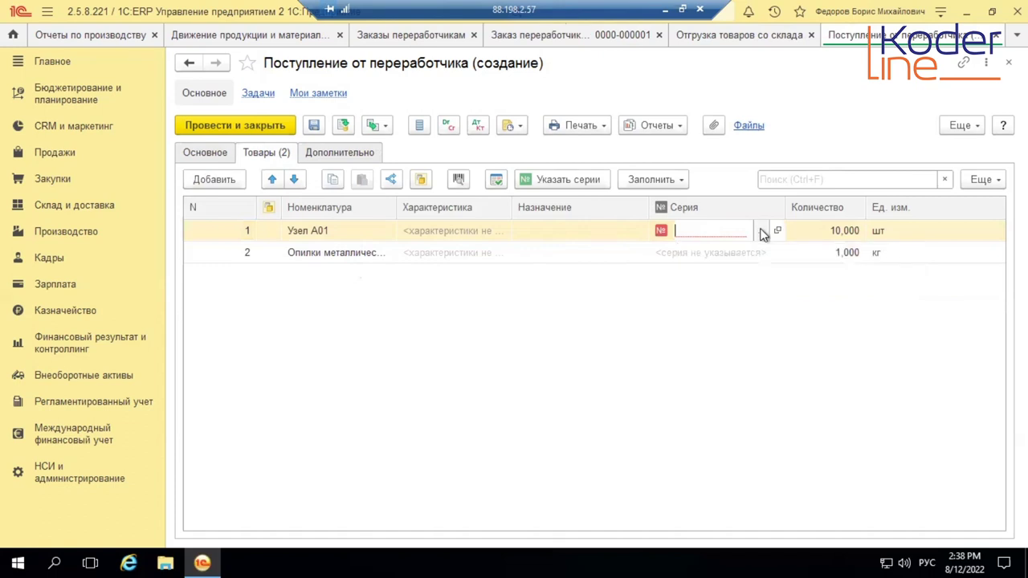
left_click(759, 231)
left_click(365, 206)
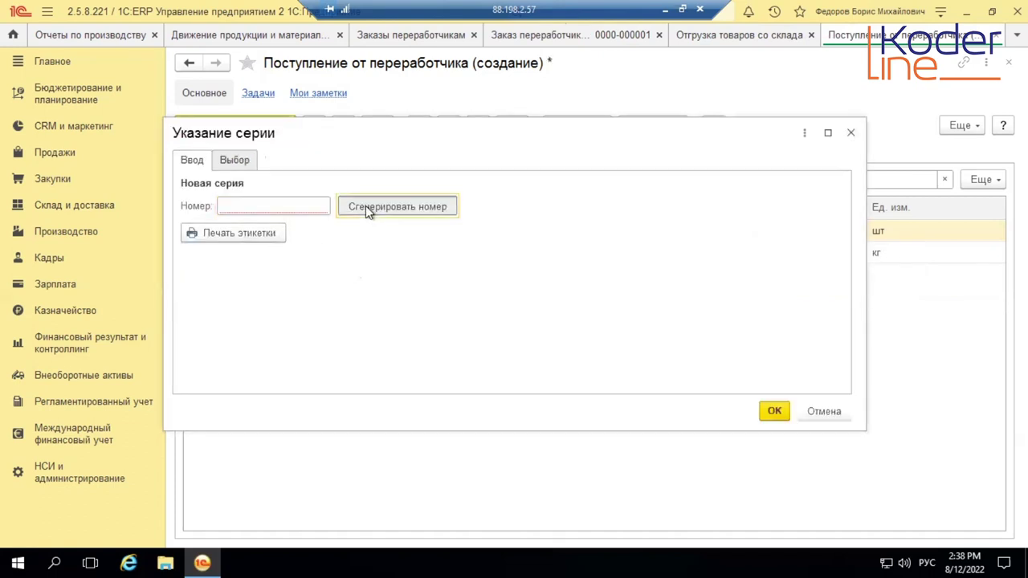
left_click(773, 412)
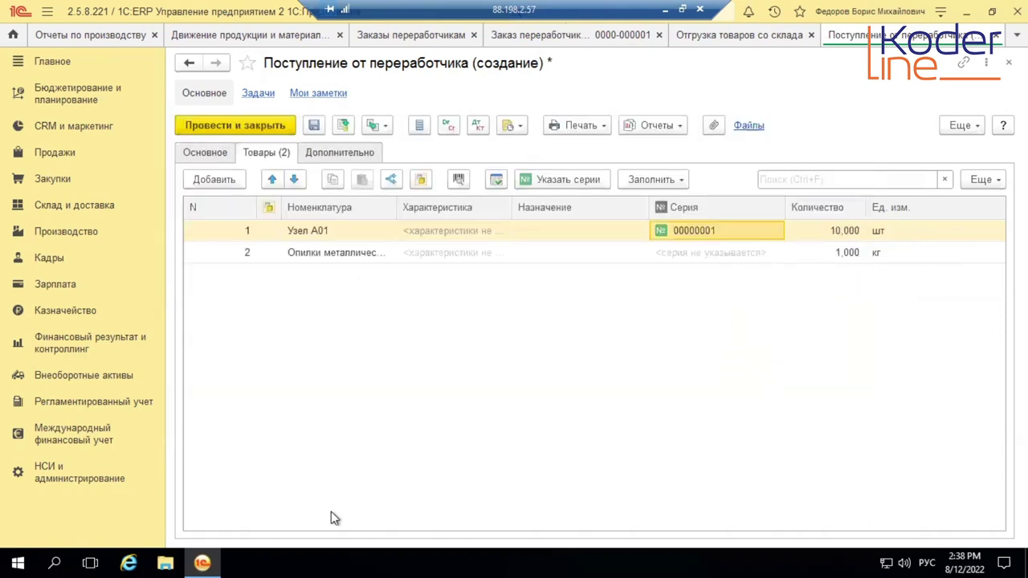
- Check the Опилки металлические line and the main details of the «Поступление от переработчика», and post and close the document
left_click(853, 255)
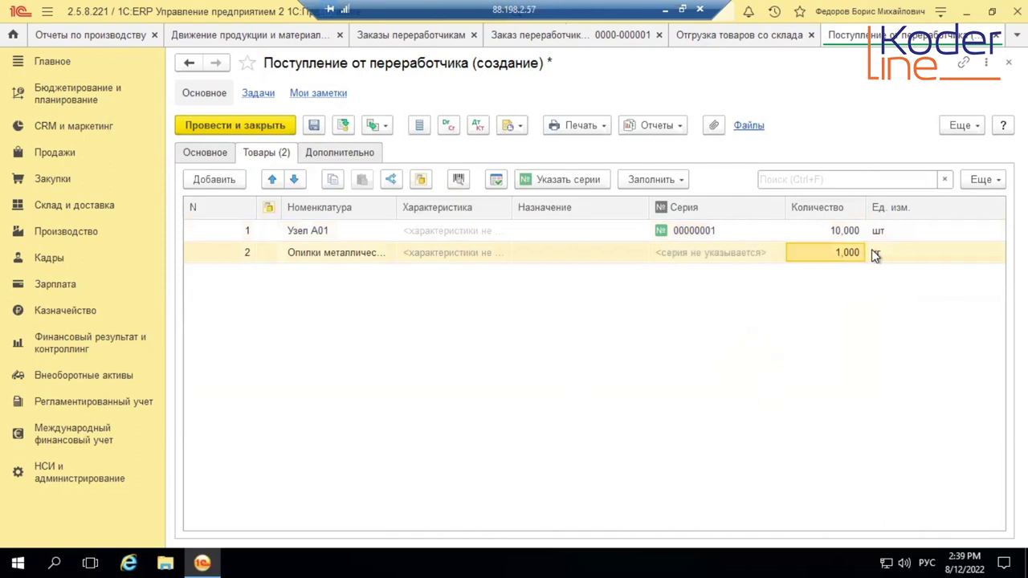
left_click(874, 252)
key("shift+Tab")
key("shift+Tab")
key("shift+Tab")
key("shift+Tab")
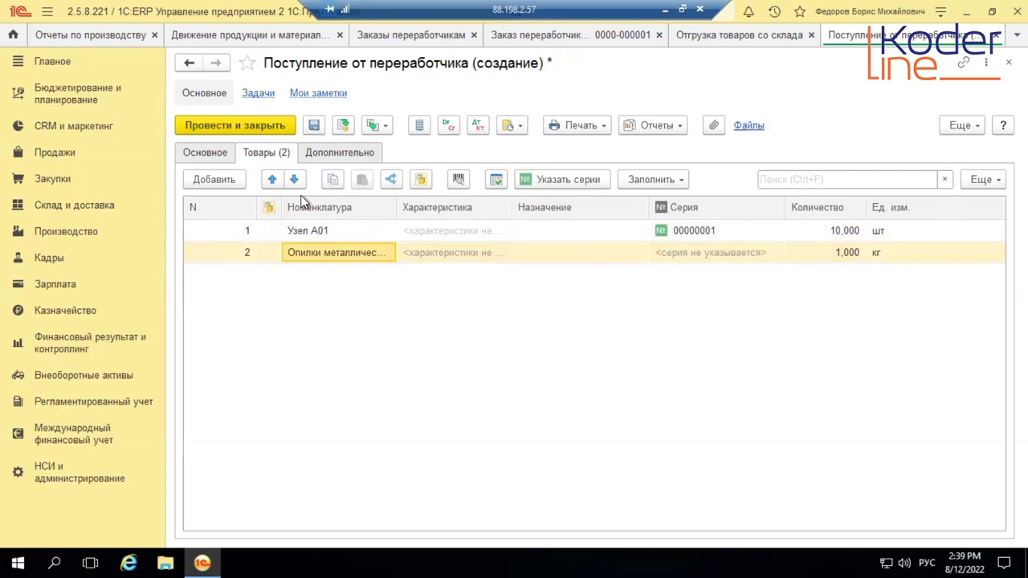
key("ctrl+Page_Up")
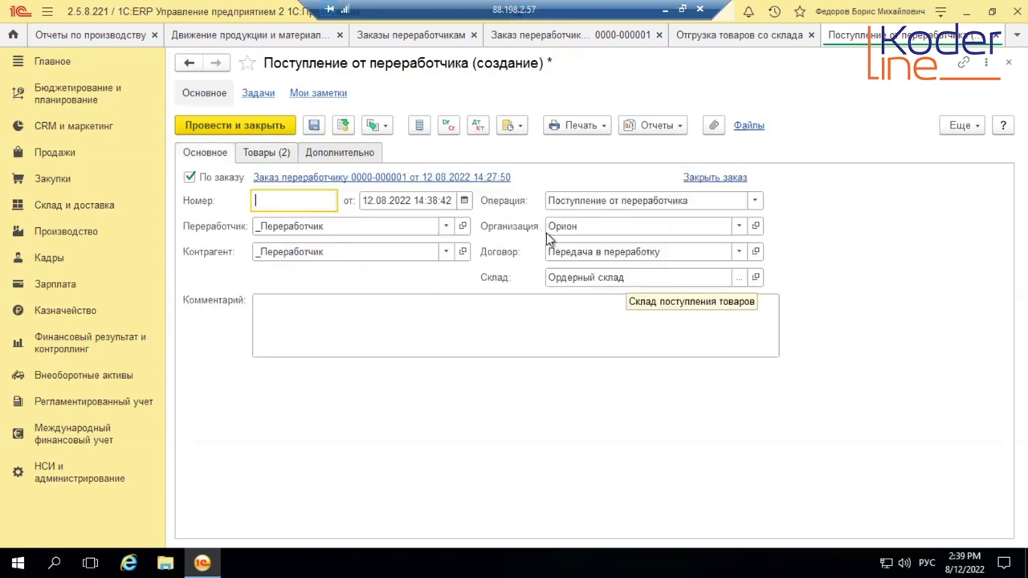
left_click(238, 125)
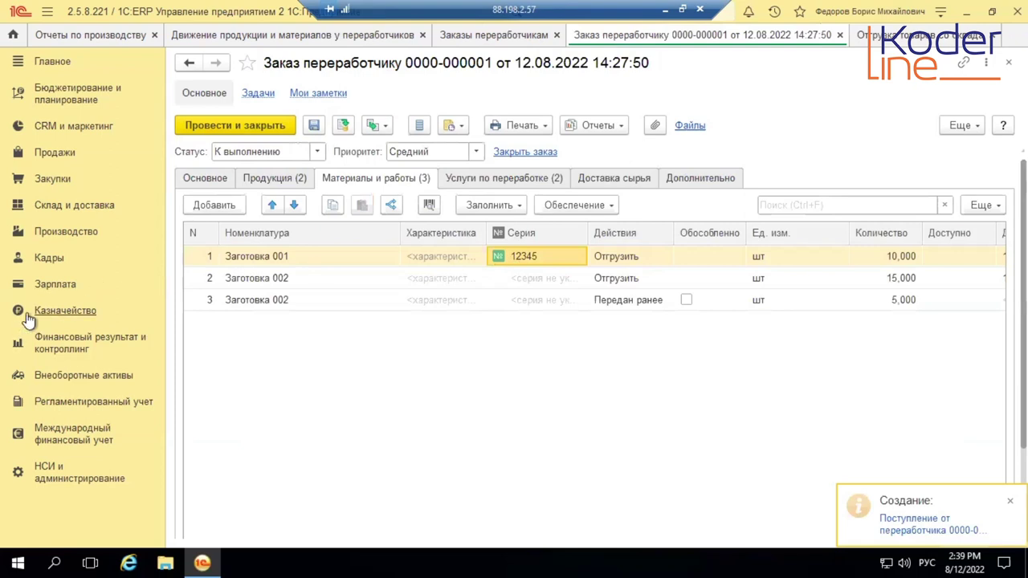
- Create a «Приходный ордер на товары» for the awaited processor order in «Приемка товаров на склад» and show its goods
left_click(46, 207)
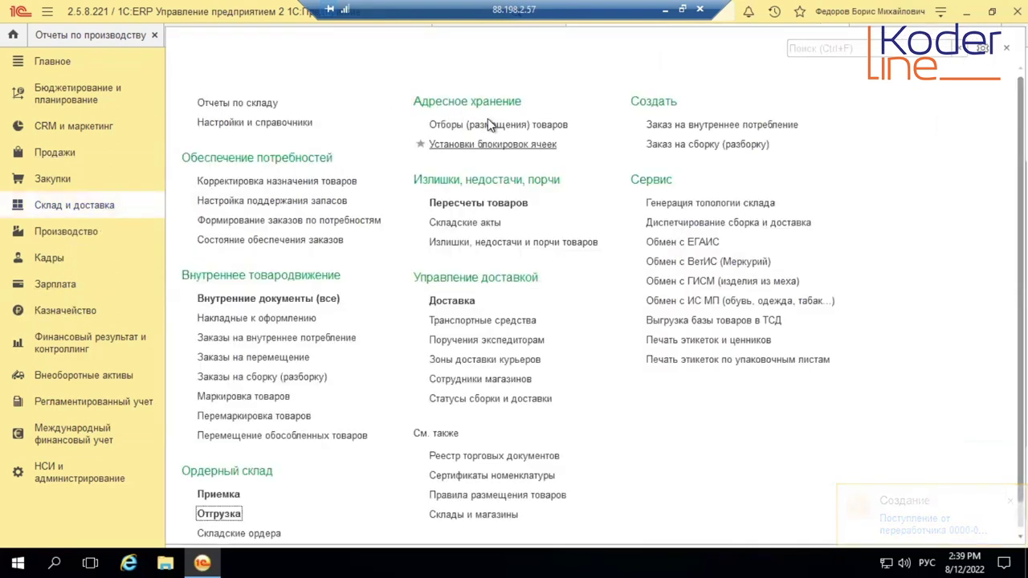
left_click(220, 494)
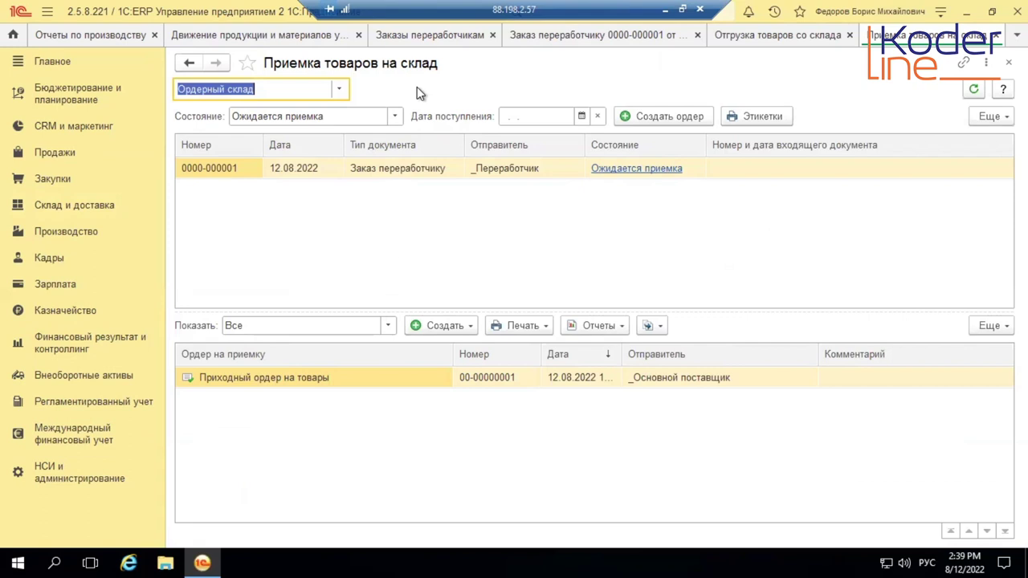
left_click(659, 116)
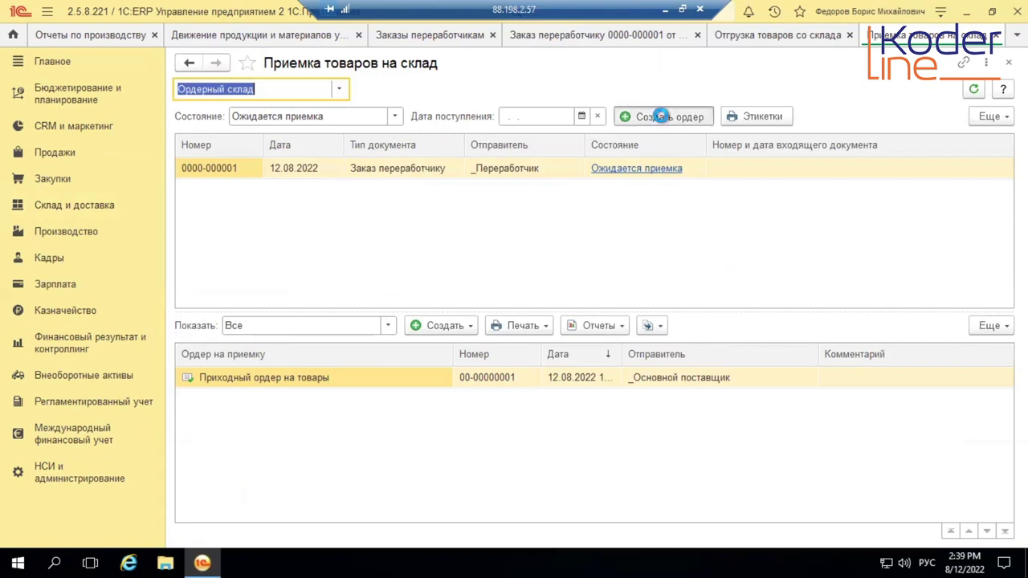
left_click(255, 178)
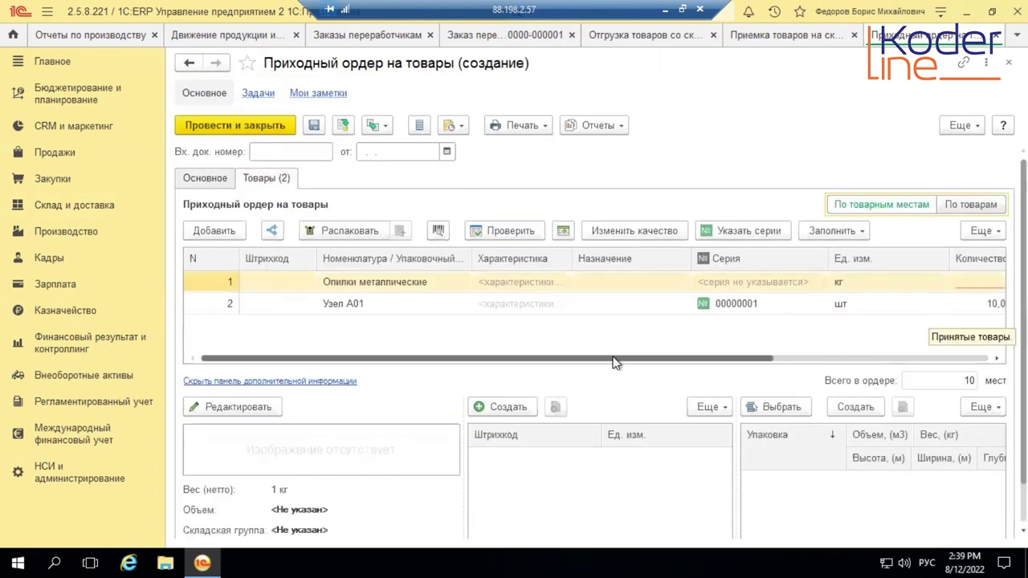
- Set the quantity of Опилки металлические to 1 kg in the receipt order, and post and close it
left_click_drag(614, 363, 902, 359)
left_click(716, 281)
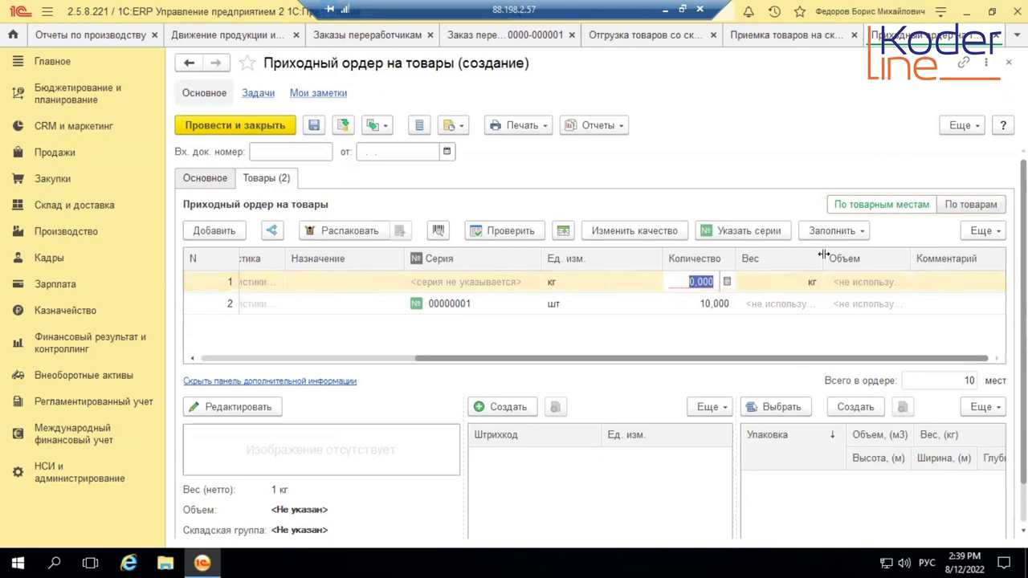
type("1")
key("Return")
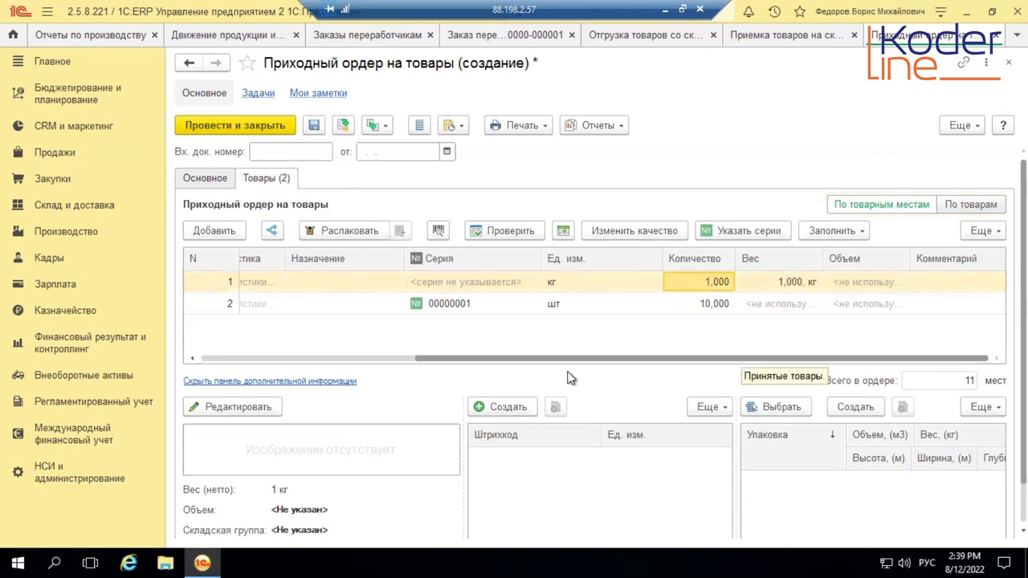
left_click(256, 128)
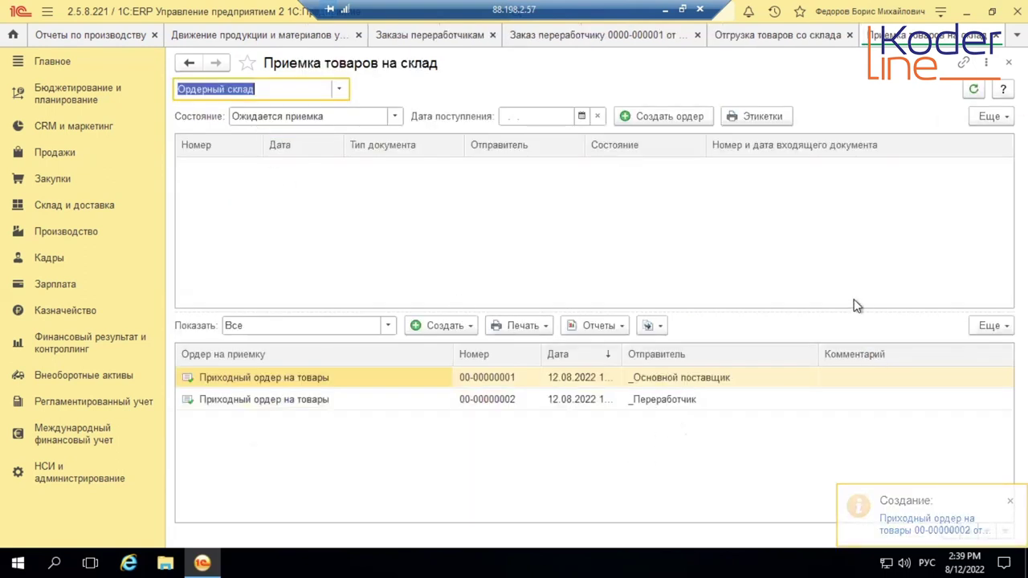
- Return to the processor order, review its main details, and create an «Отчет переработчика» based on it
left_click(569, 36)
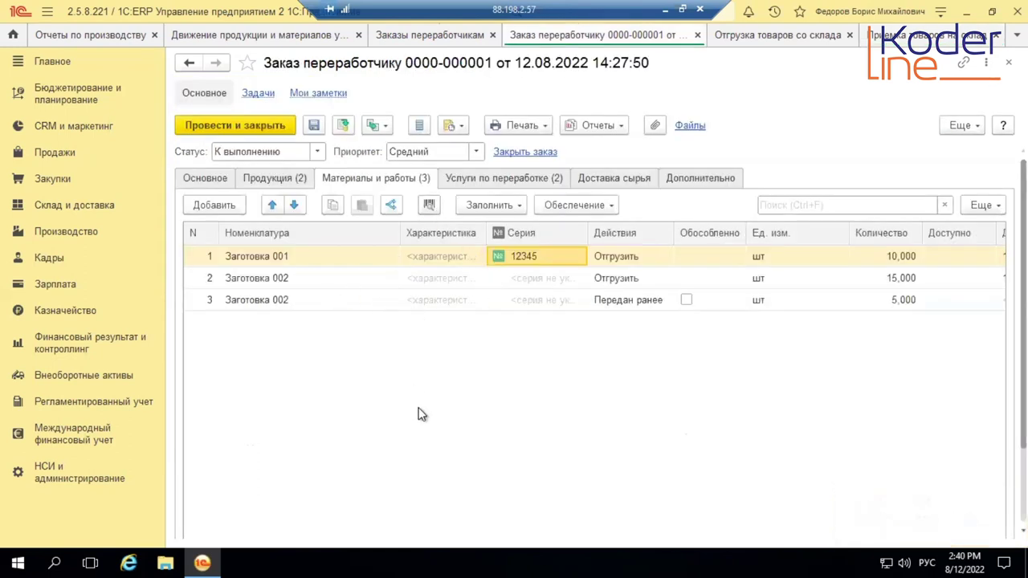
scroll(419, 414, "down", 2)
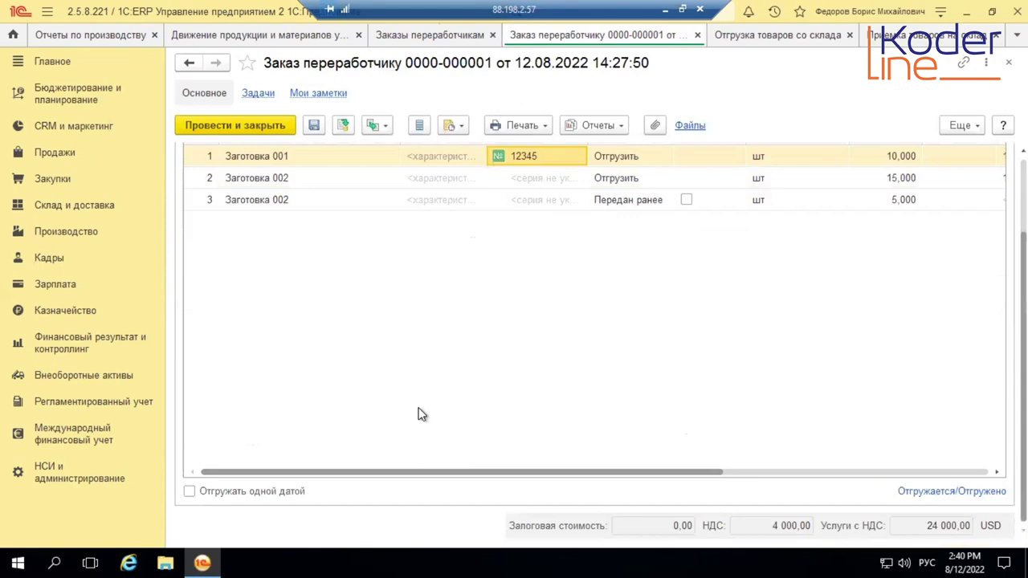
scroll(241, 208, "up", 2)
left_click(205, 178)
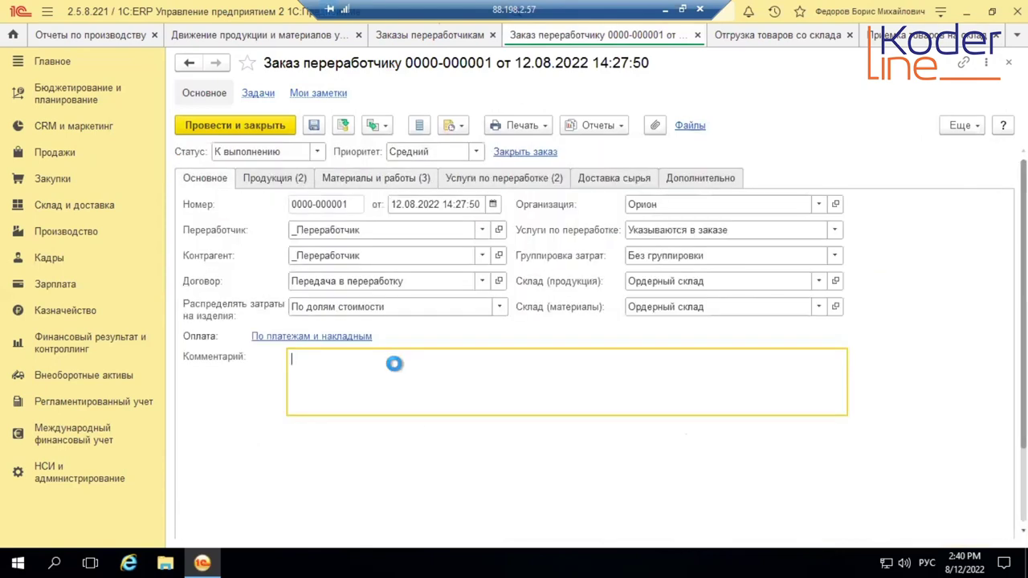
scroll(395, 362, "down", 2)
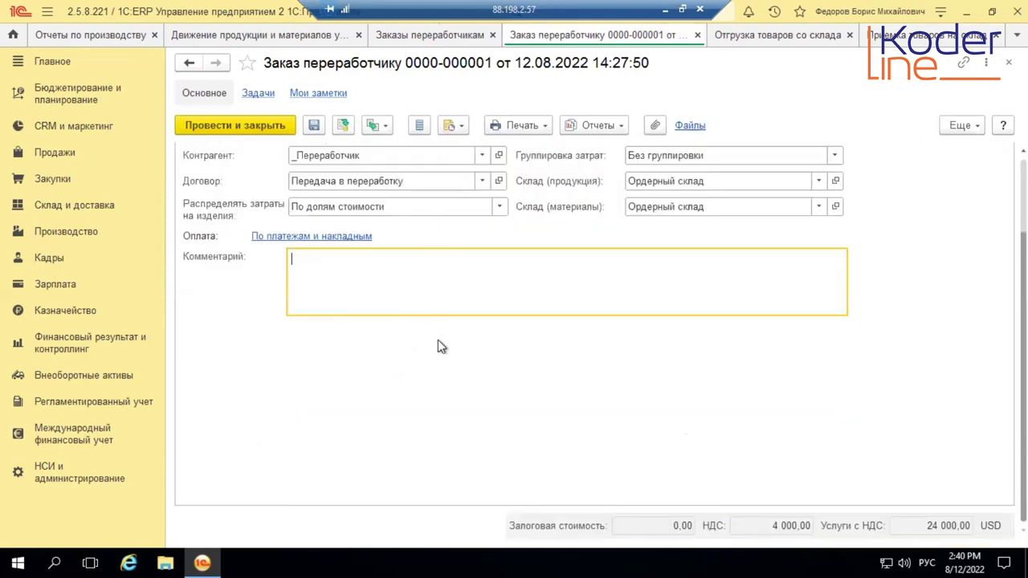
scroll(438, 347, "up", 2)
left_click(377, 125)
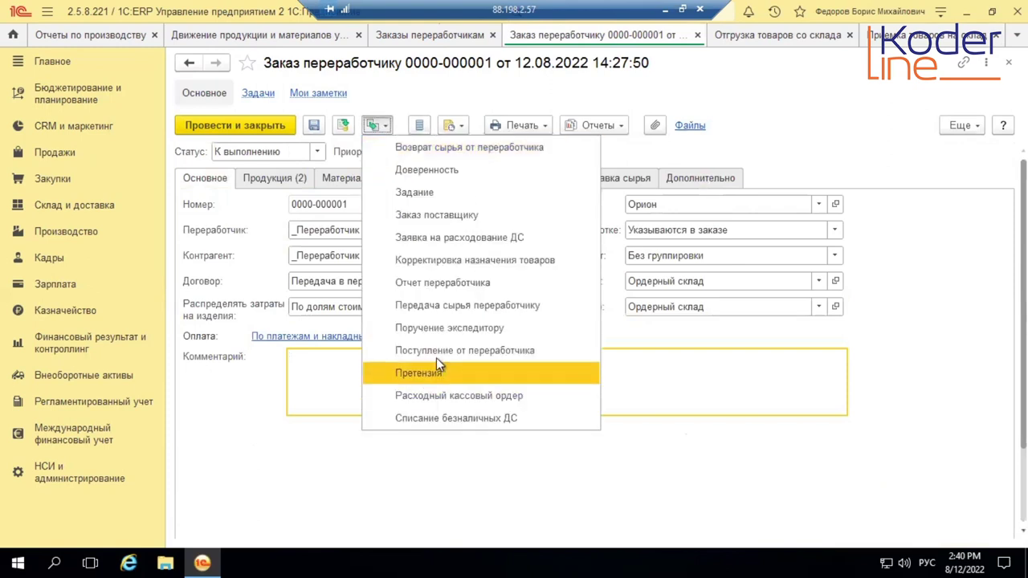
left_click(475, 287)
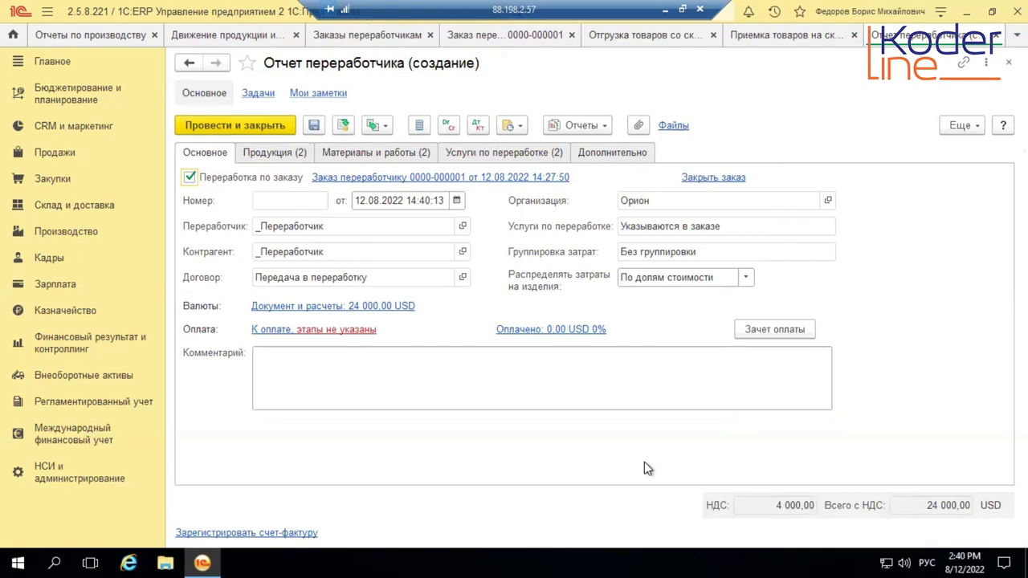
- Assign the existing series 00000001 to Узел А01 in the report's products, and check the price and costing item of Опилки металлические
left_click(302, 152)
left_click(637, 246)
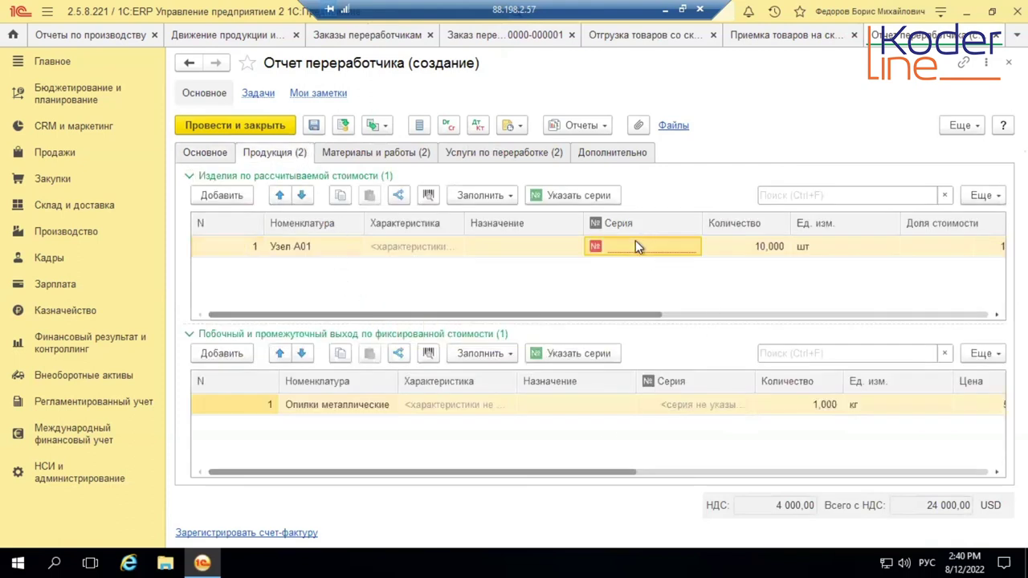
left_click(636, 245)
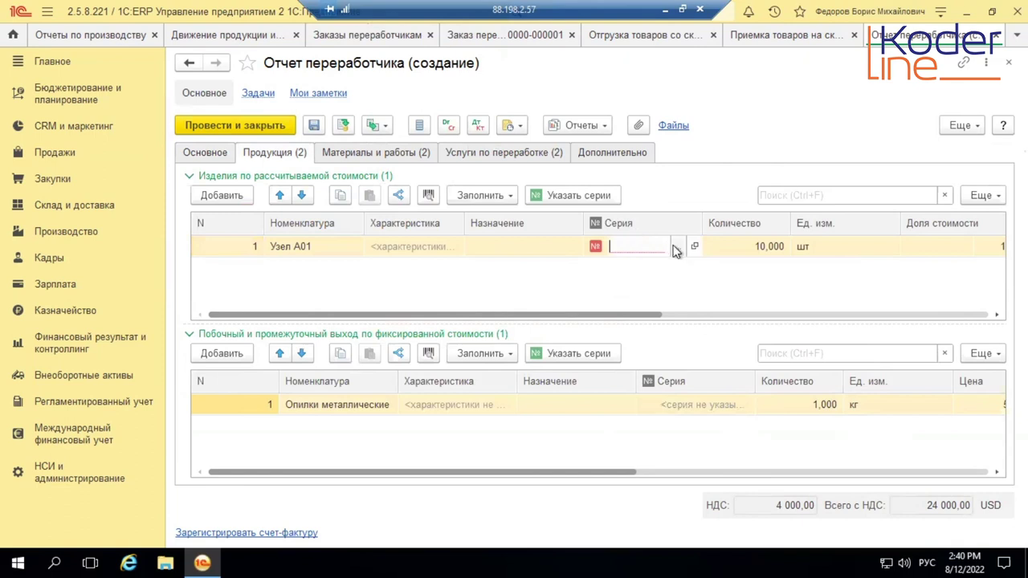
left_click(675, 247)
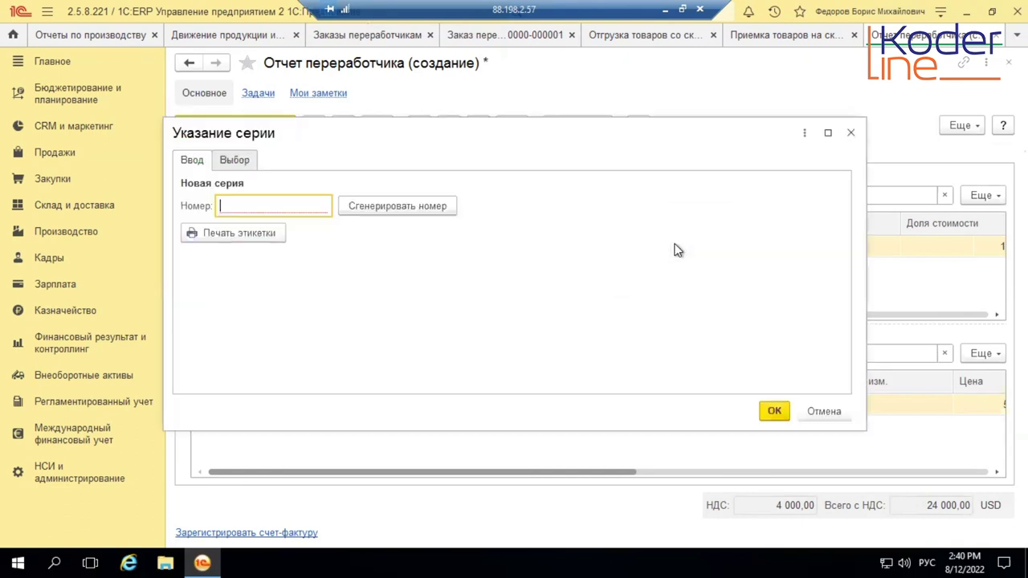
left_click(231, 158)
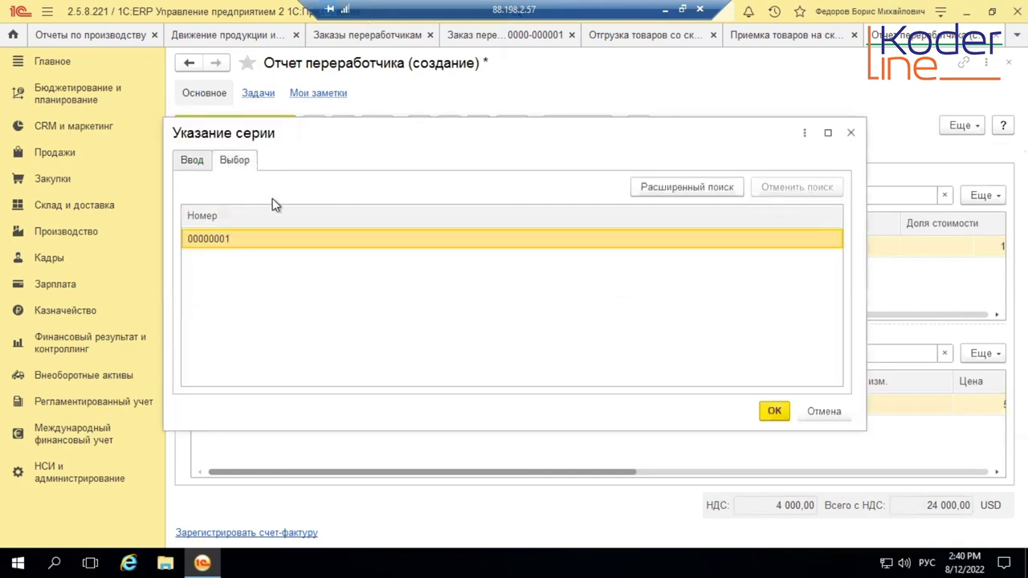
double_click(243, 238)
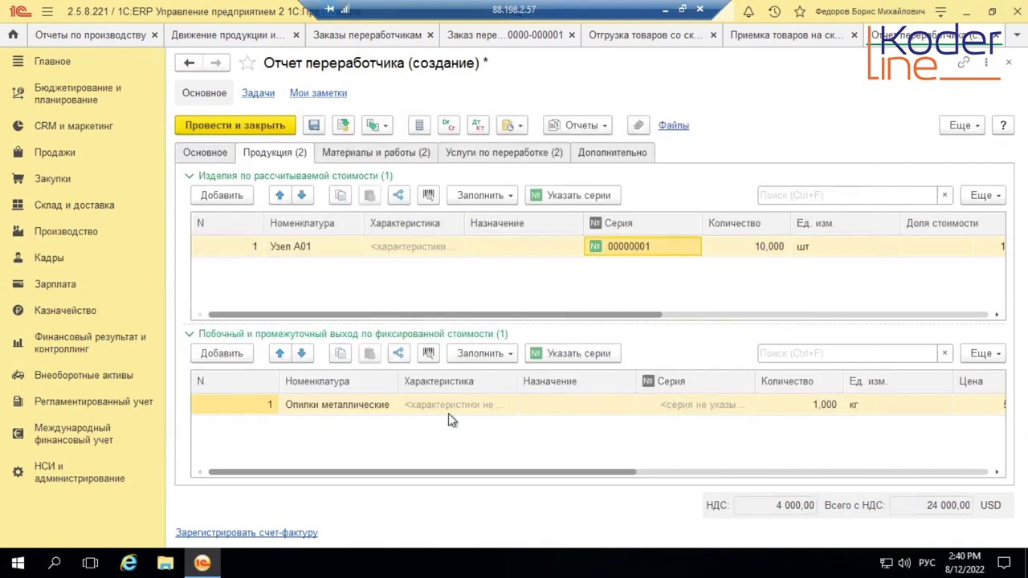
scroll(736, 464, "right", 1)
scroll(733, 465, "right", 5)
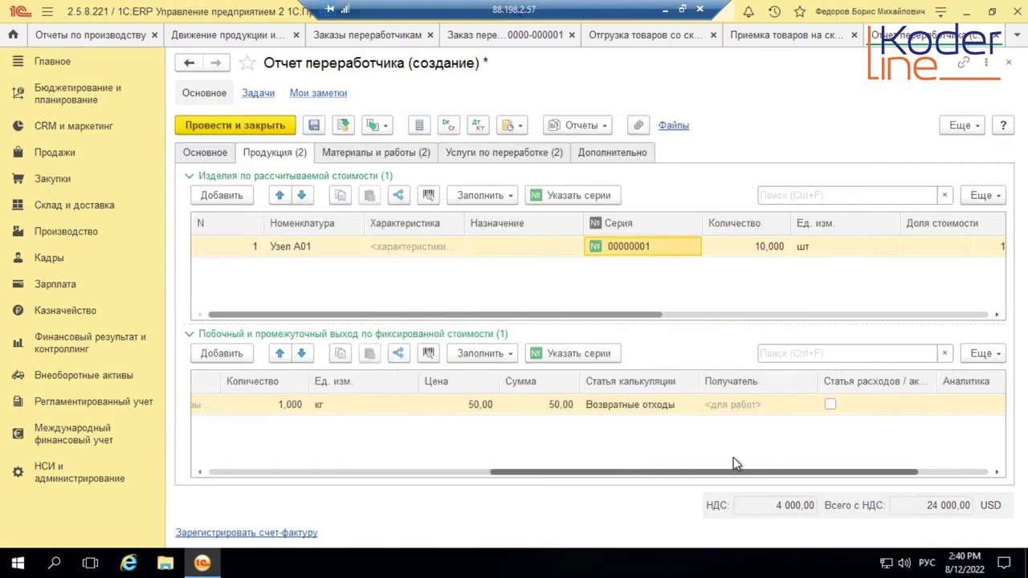
- Review the materials, processing services, main details and products of the «Отчет переработчика», and post and close it
left_click(385, 158)
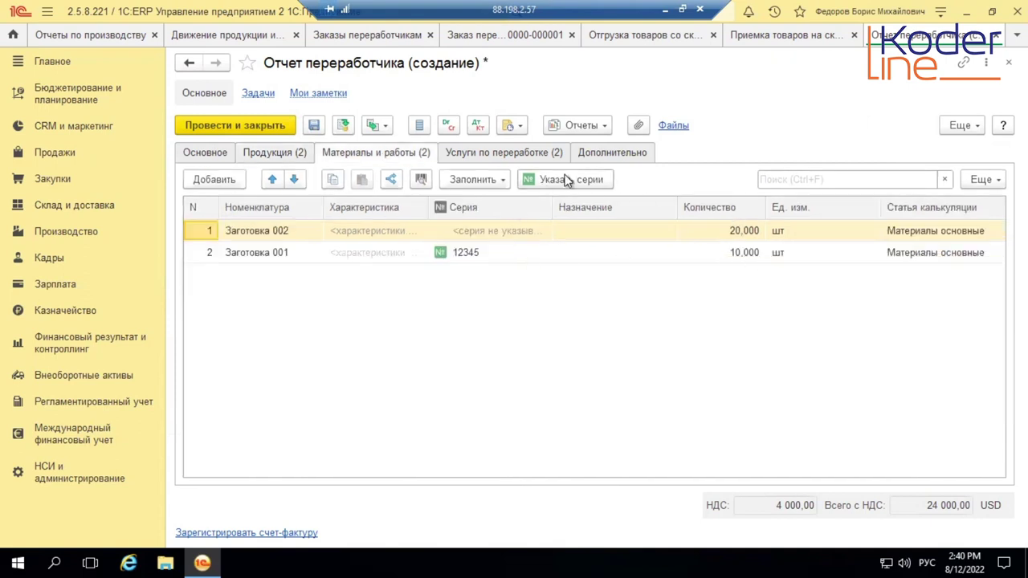
left_click(537, 154)
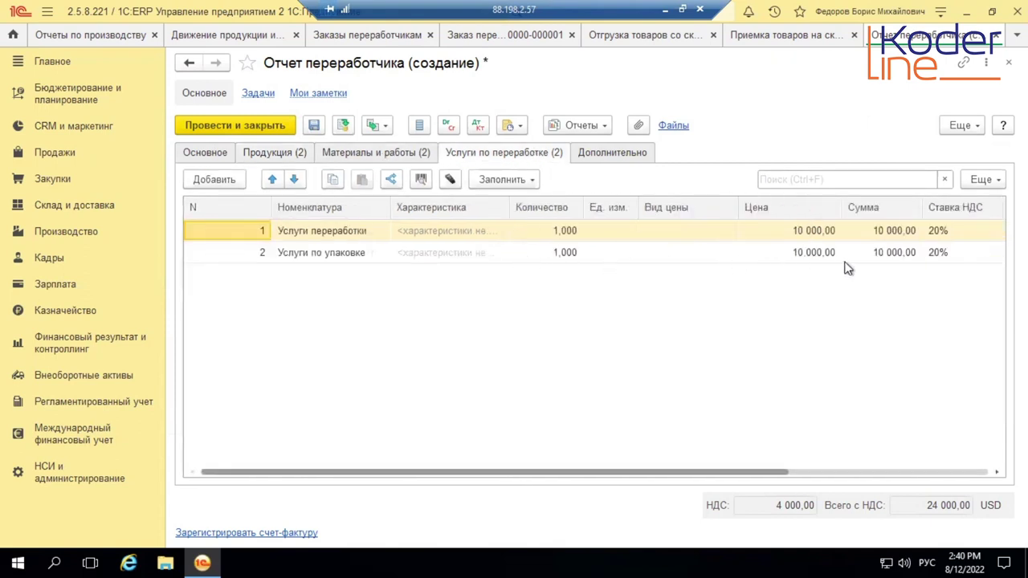
left_click(647, 155)
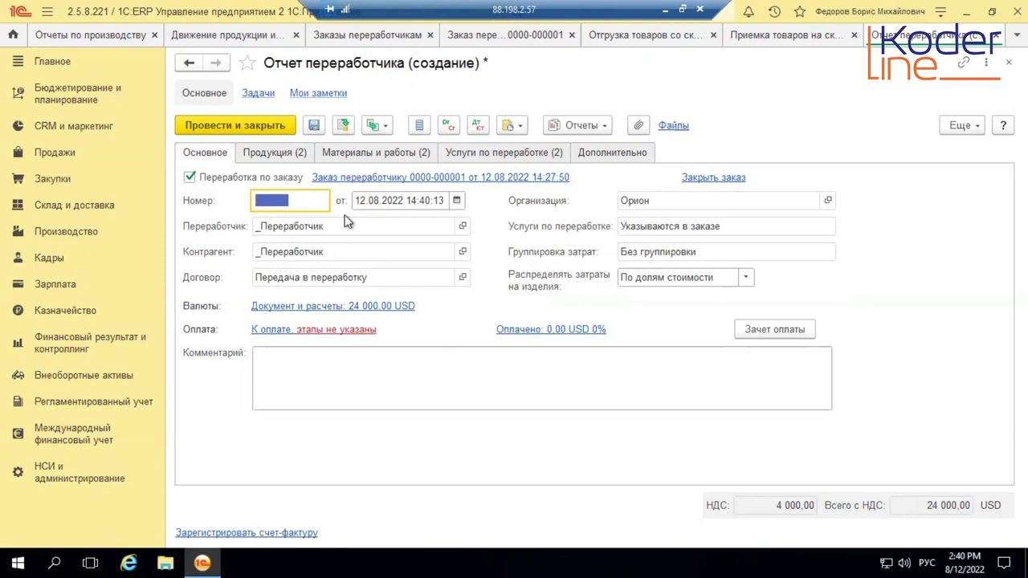
left_click(293, 156)
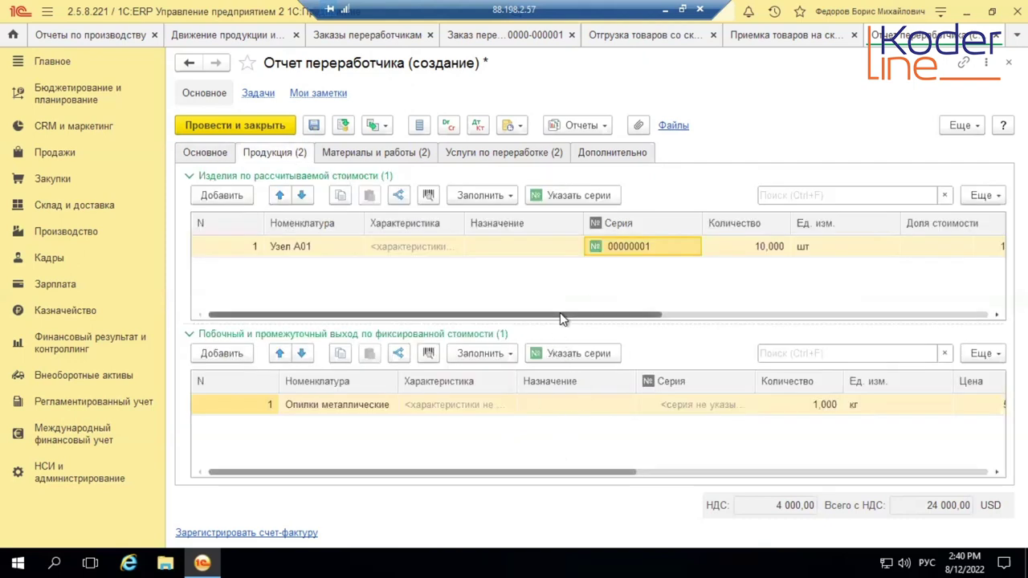
left_click_drag(644, 319, 950, 321)
left_click(260, 122)
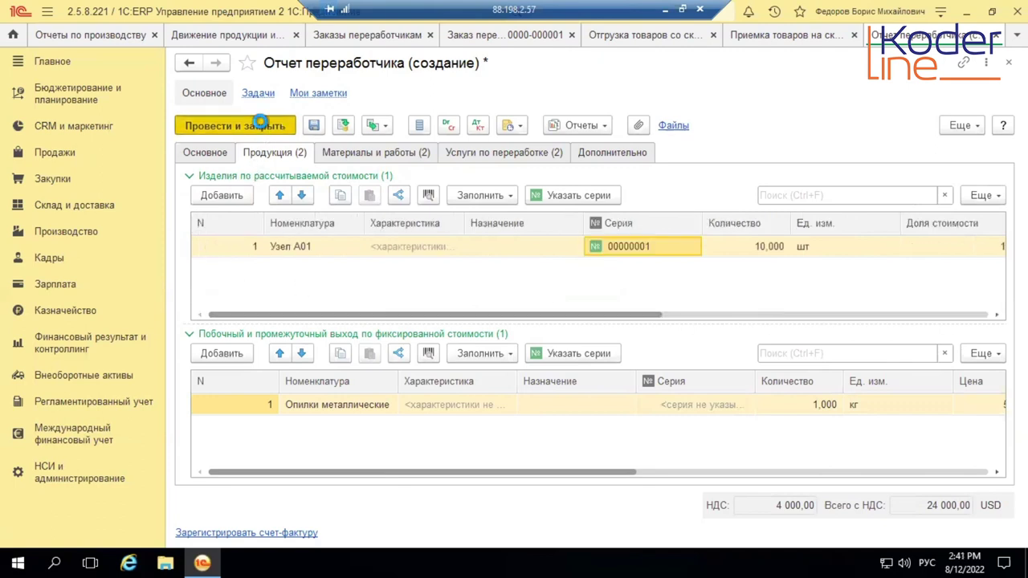
left_click(259, 131)
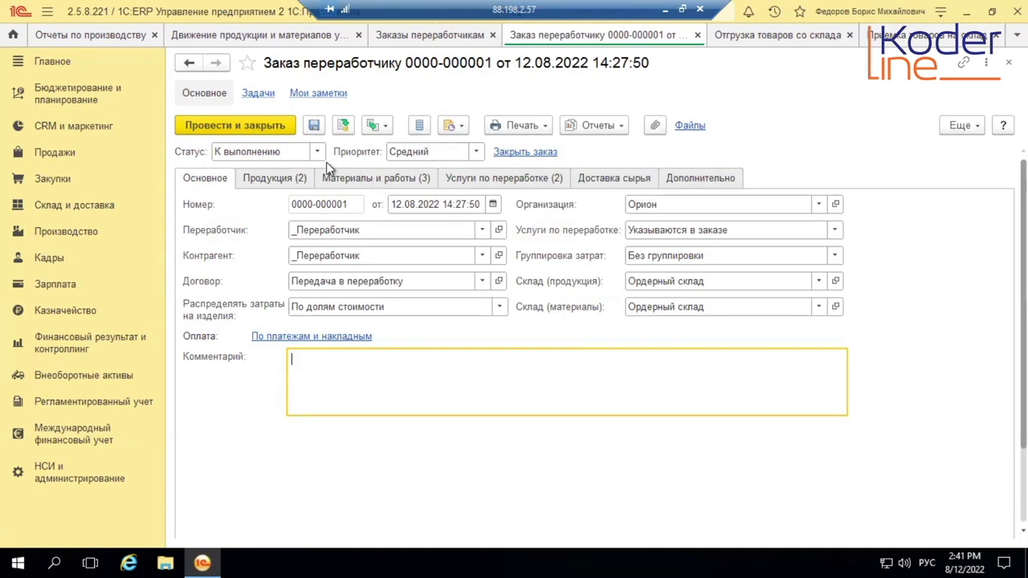
- Post and close the processor order, and regenerate the «Движение продукции и материалов у переработчиков» report for 01.08.2022 – 31.08.2022
left_click(261, 135)
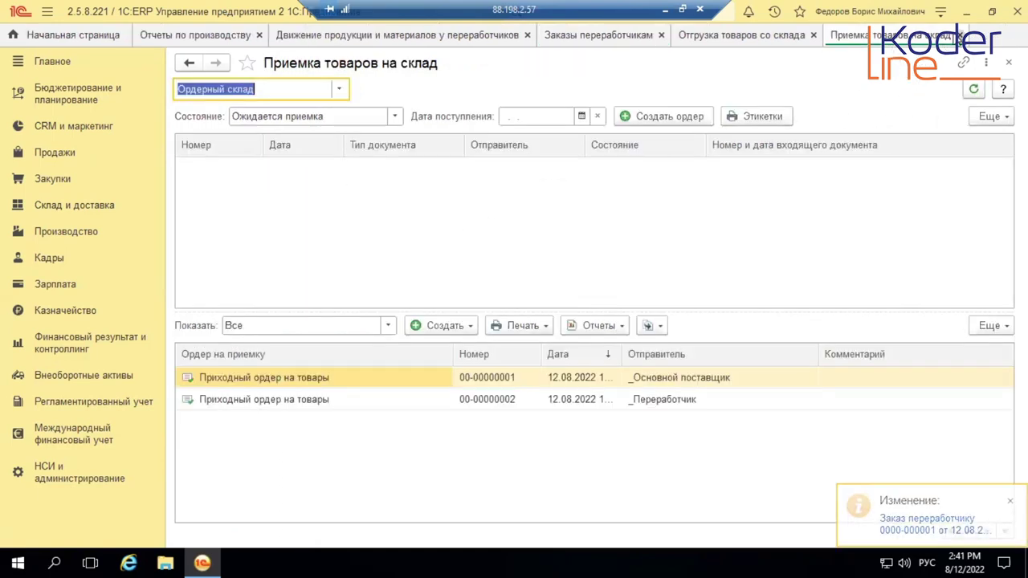
left_click(476, 35)
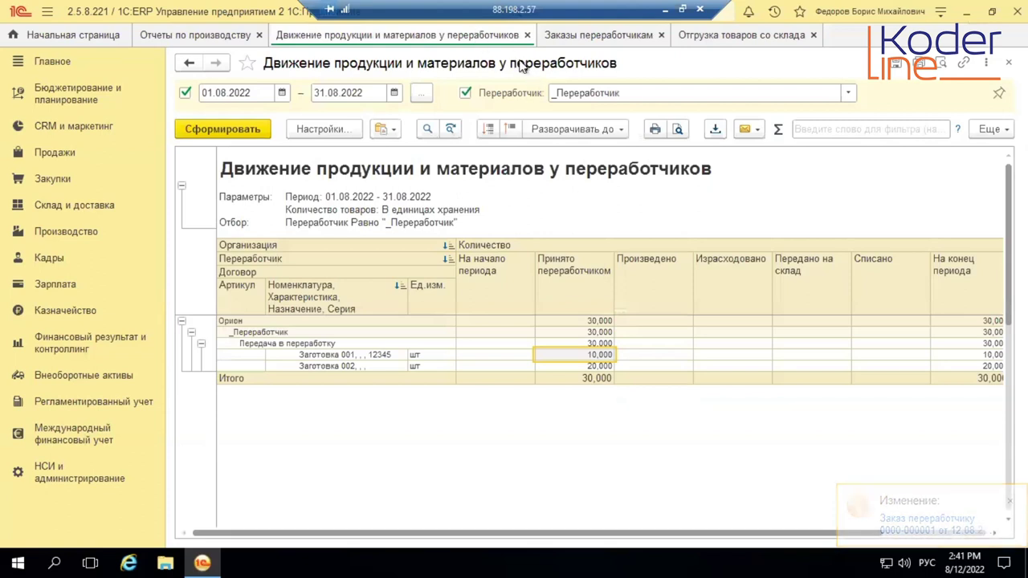
left_click(233, 131)
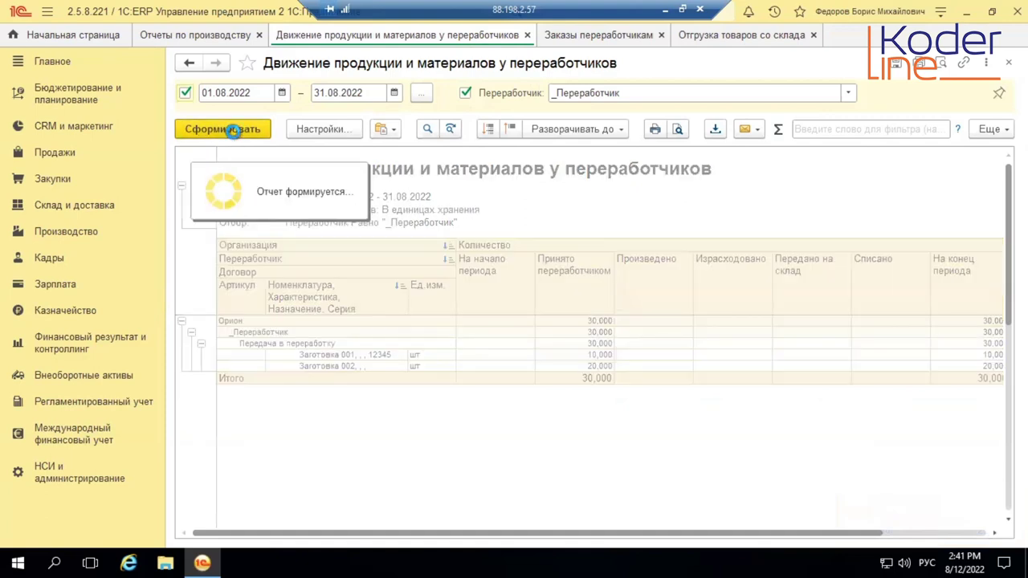
left_click(437, 411)
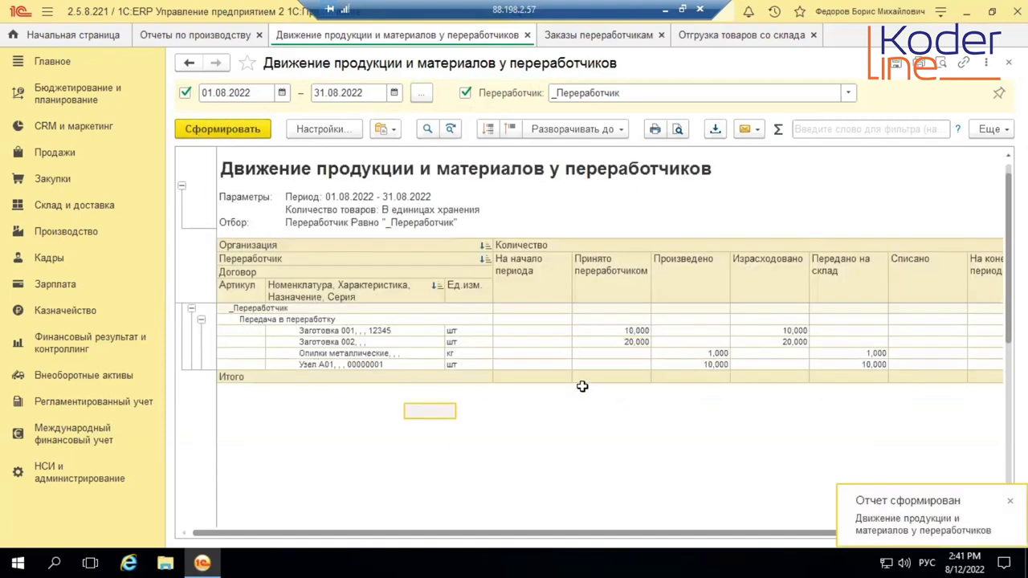
- Examine the report's accepted, produced, consumed, transferred, written-off and closing quantities for the blanks, Опилки металлические and Узел А01
left_click(619, 336)
left_click_drag(619, 336, 624, 342)
left_click_drag(785, 330, 785, 342)
left_click_drag(701, 348, 702, 362)
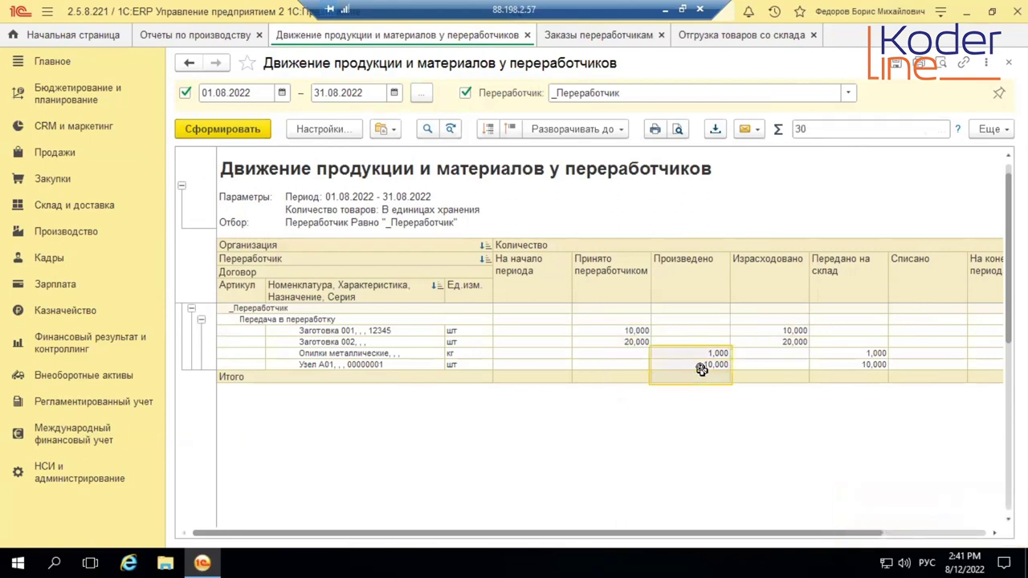
left_click(867, 357)
left_click_drag(867, 357, 868, 365)
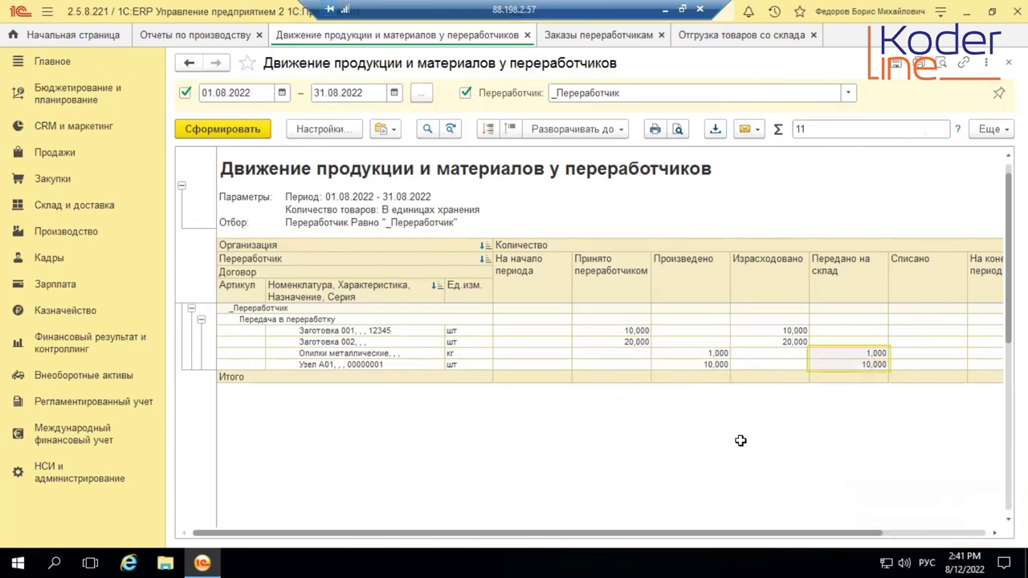
left_click(776, 437)
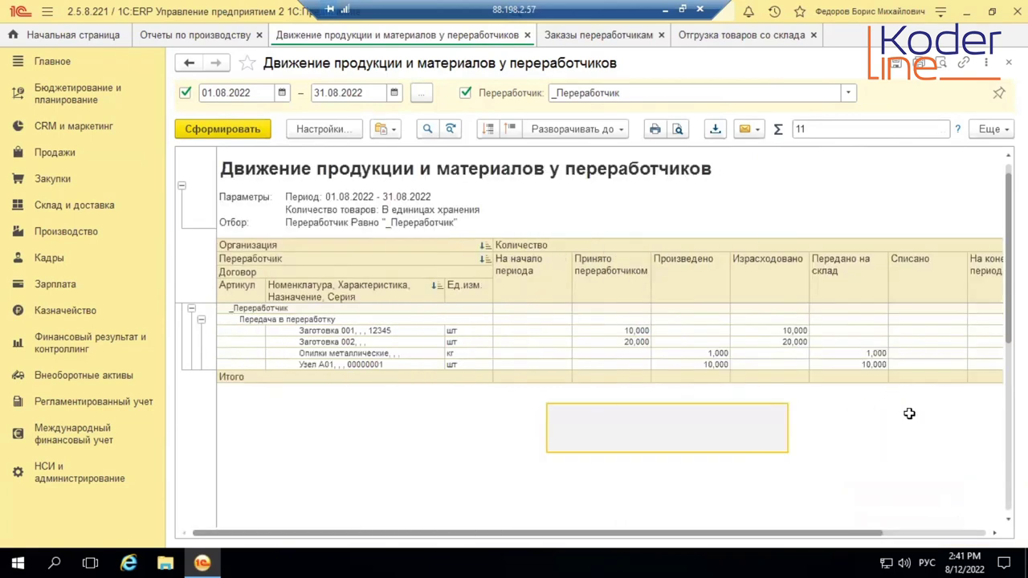
left_click(909, 413)
left_click_drag(597, 310, 656, 367)
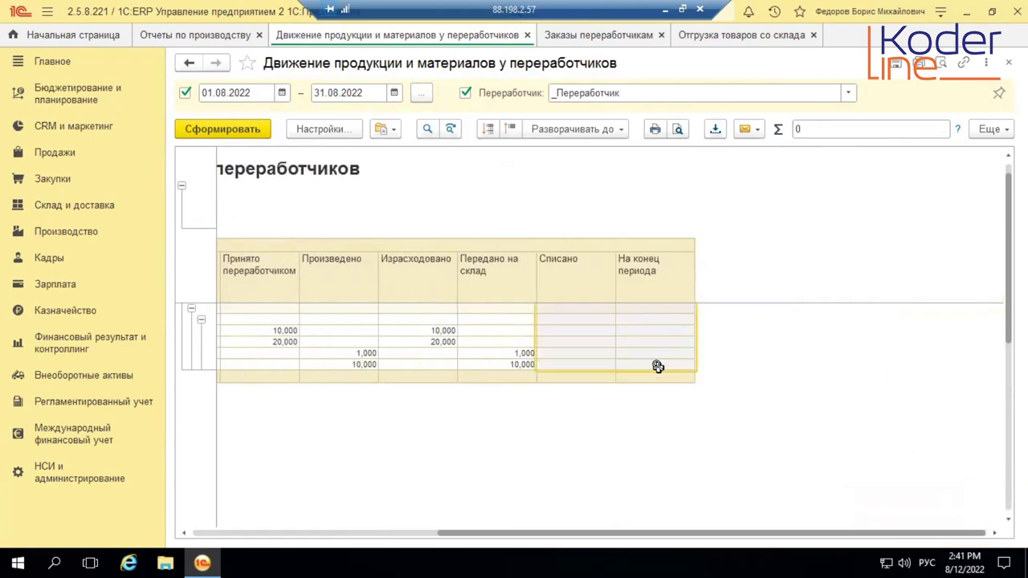
left_click(693, 440)
left_click(770, 409)
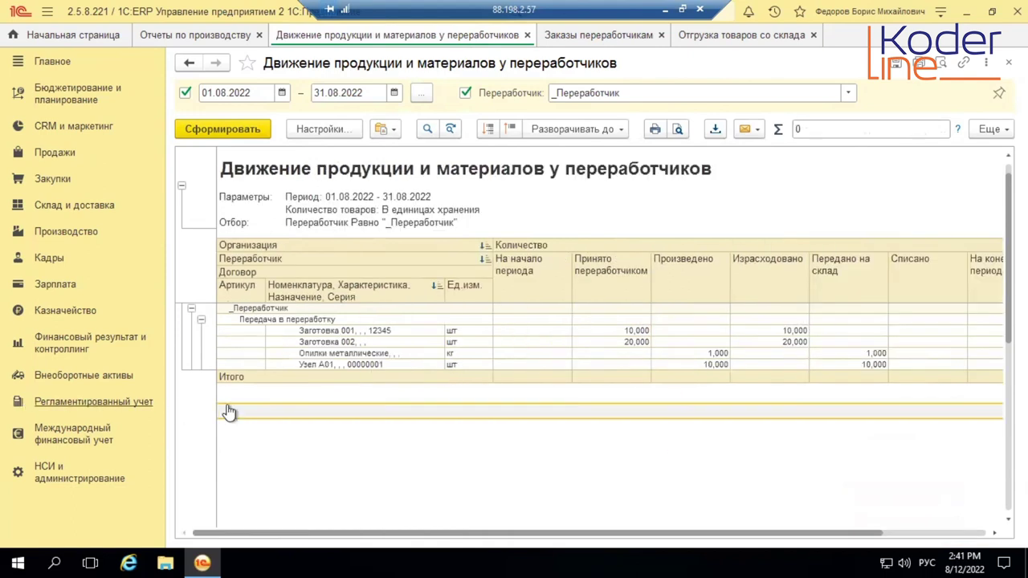
left_click(373, 391)
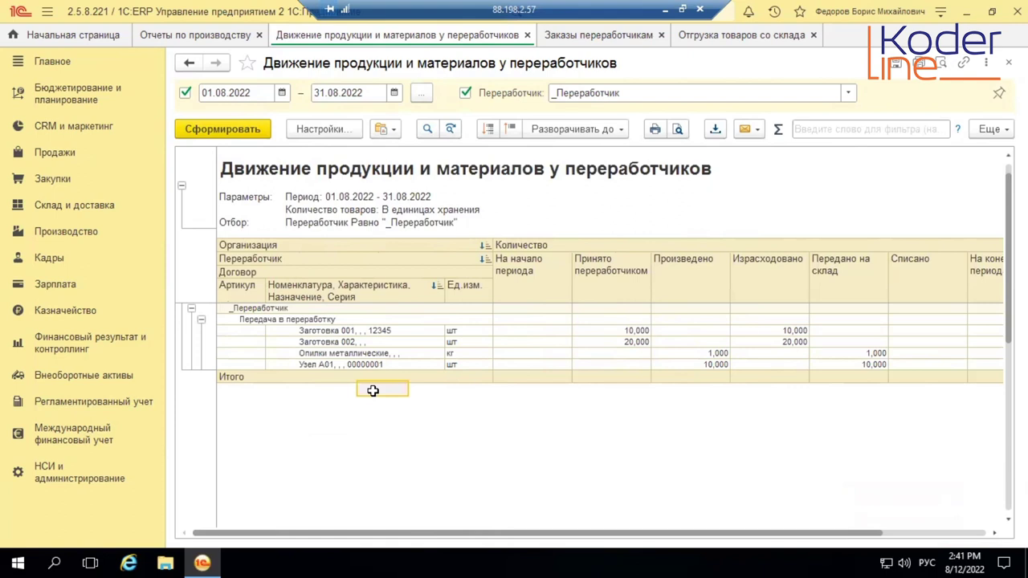
left_click(350, 330)
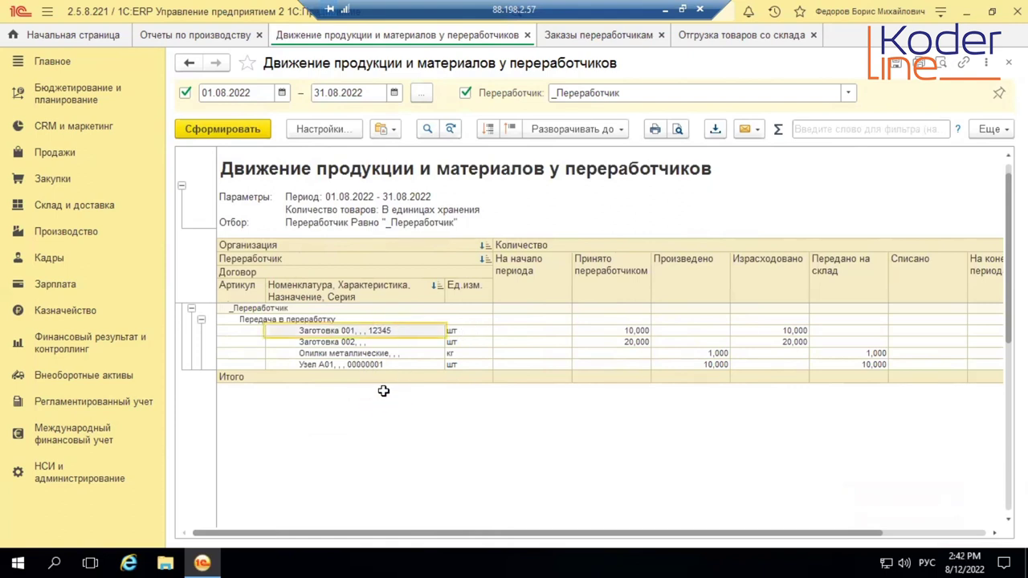
left_click(325, 363)
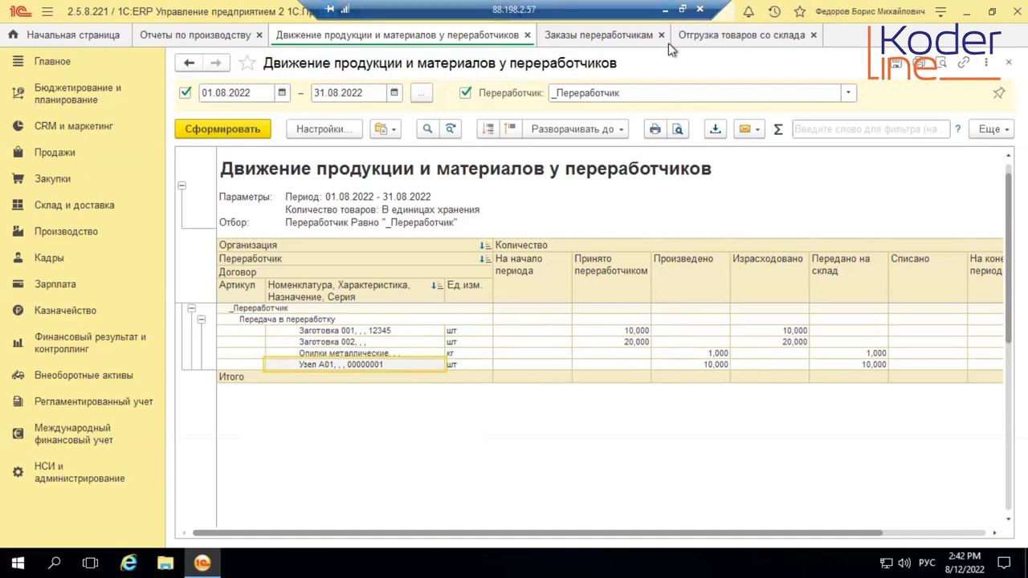
- Switch to the Word task document, highlight action items 3 and 4 in green as completed, and save the document
left_click(665, 9)
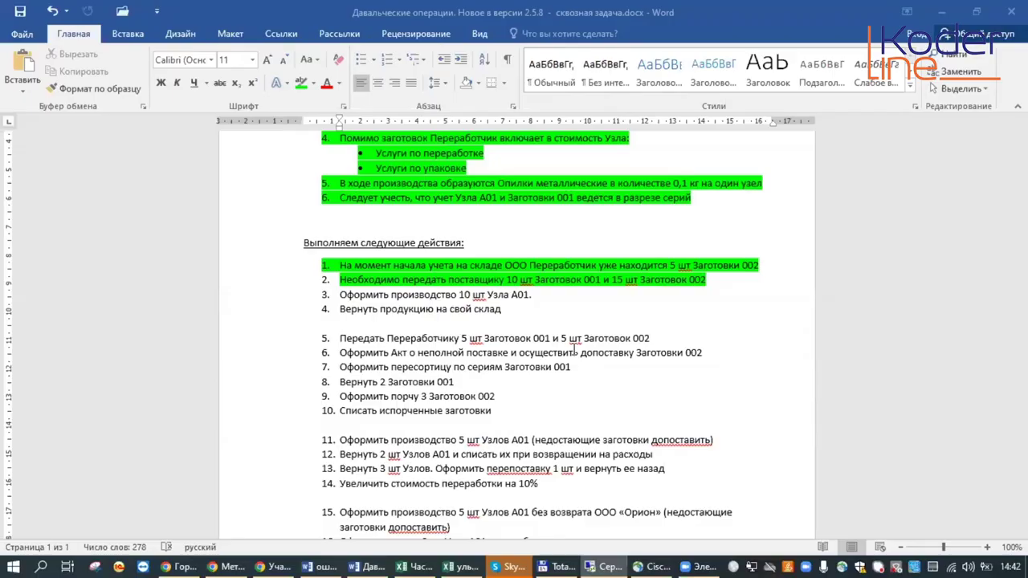
left_click_drag(520, 320, 325, 292)
left_click(302, 84)
scroll(567, 243, "up", 4)
scroll(567, 243, "down", 5)
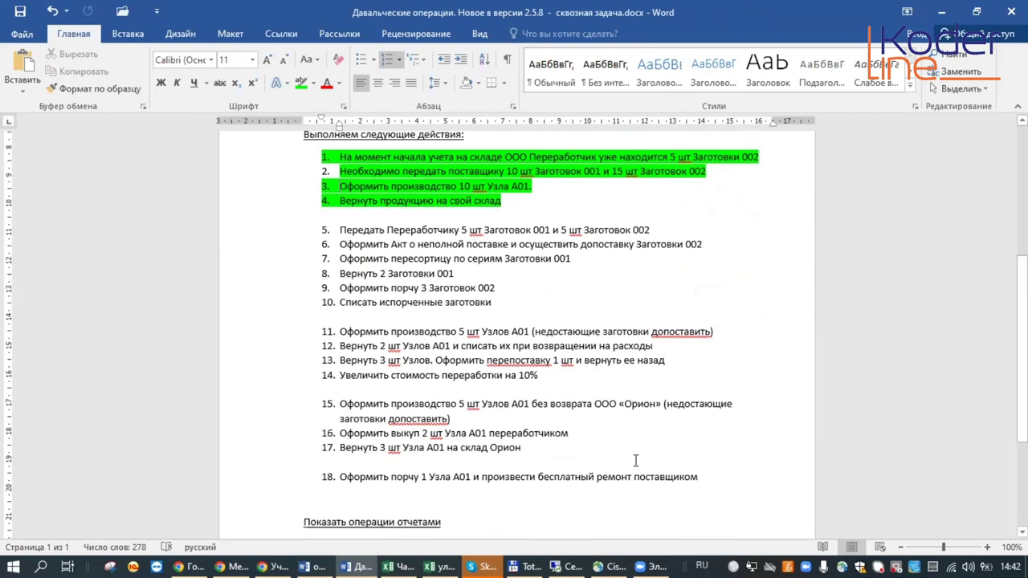
left_click(19, 15)
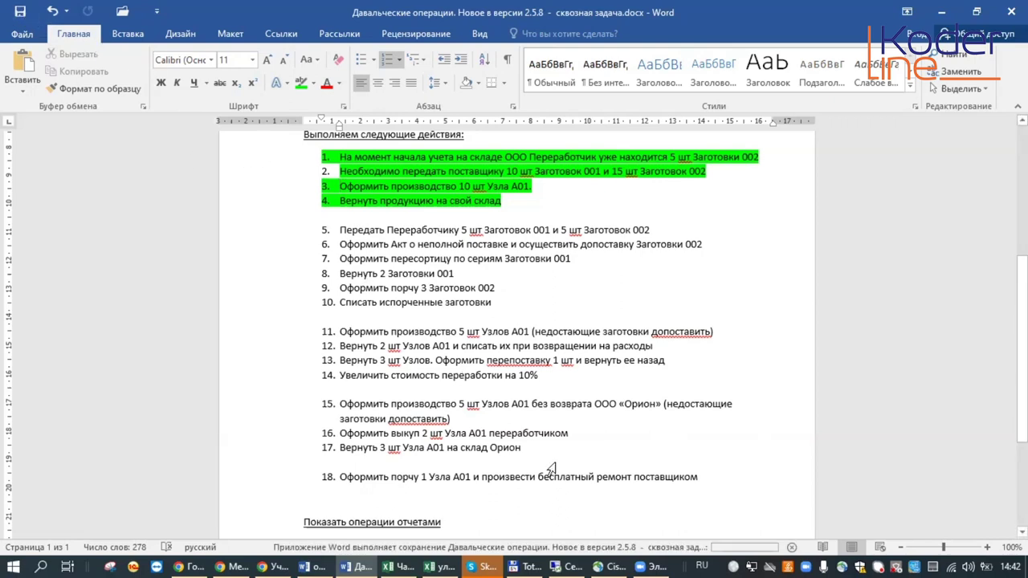
- Return to 1C:ERP, open the 12.08.2022 production order from «Управление очередью заказов», check its basis and products, and close it
mouse_move(569, 560)
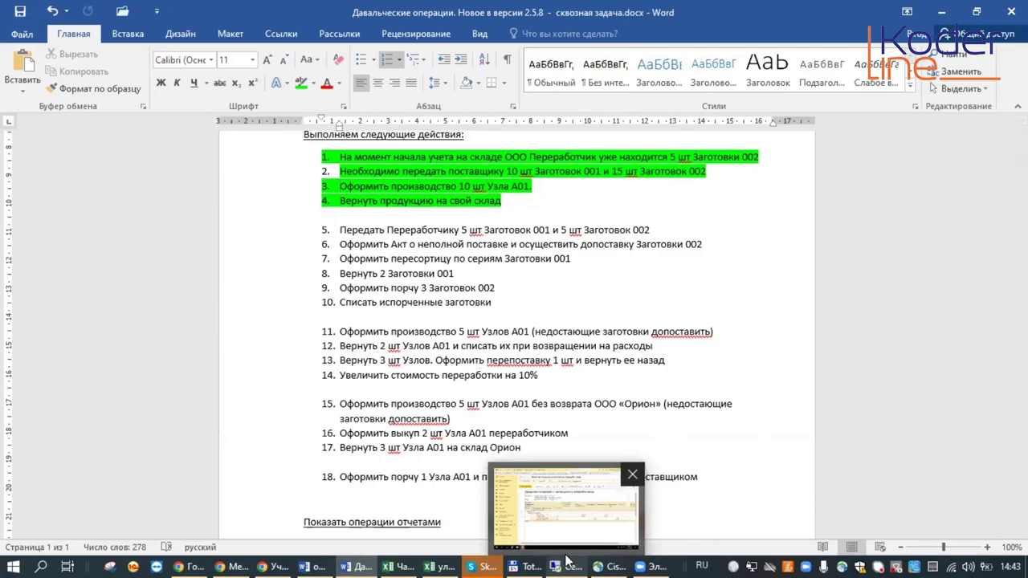
left_click(570, 559)
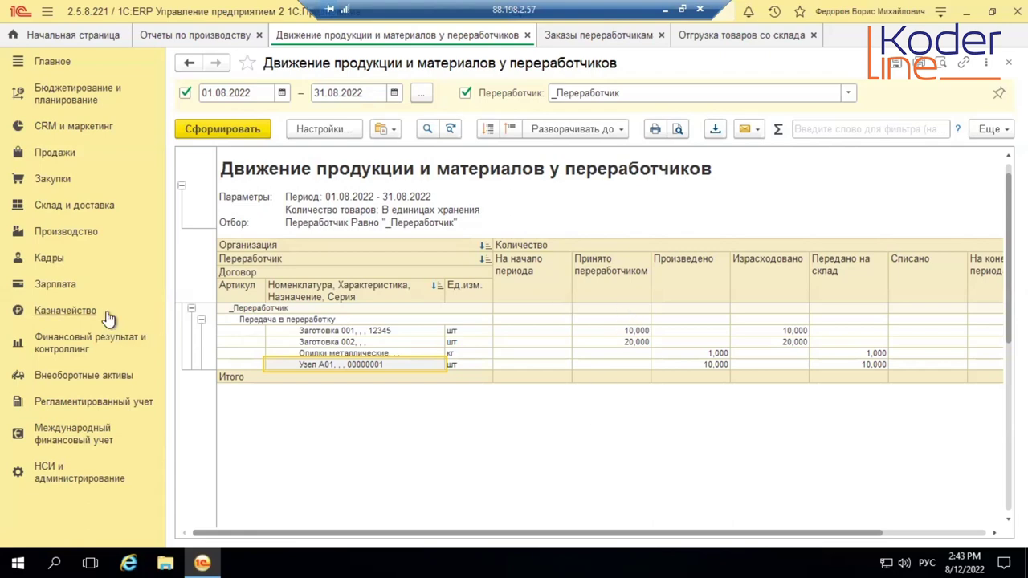
left_click(65, 232)
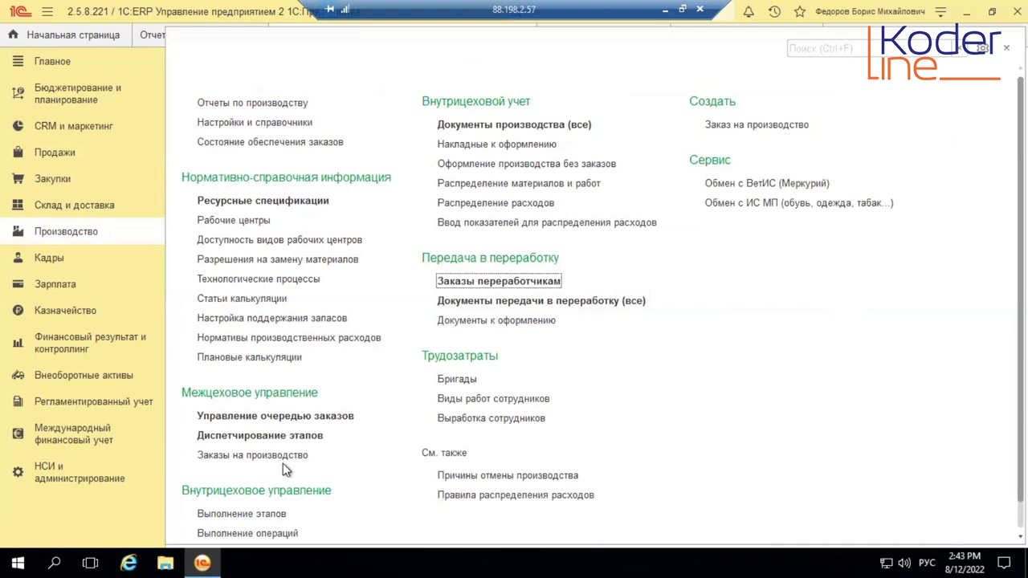
left_click(287, 416)
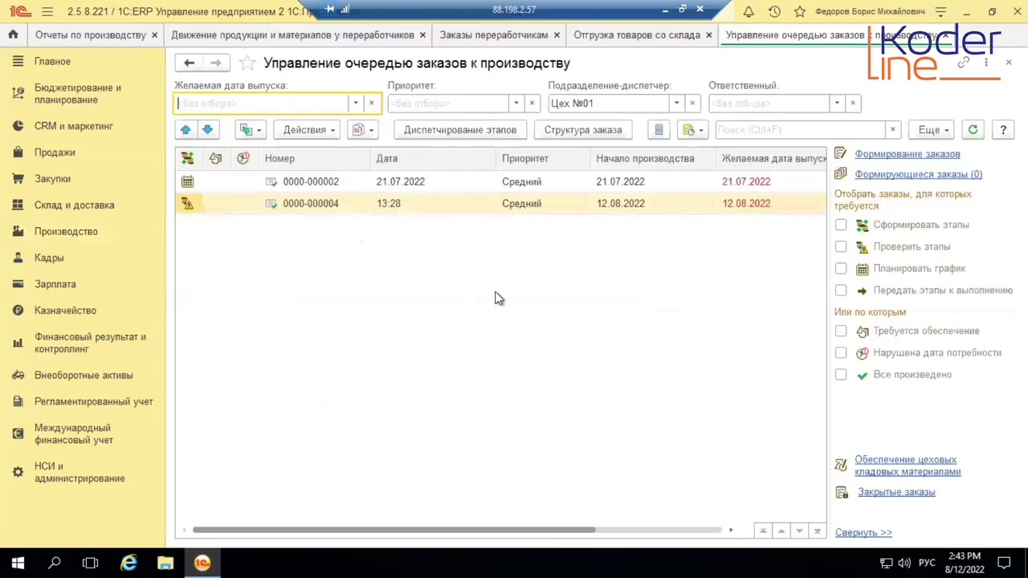
double_click(325, 201)
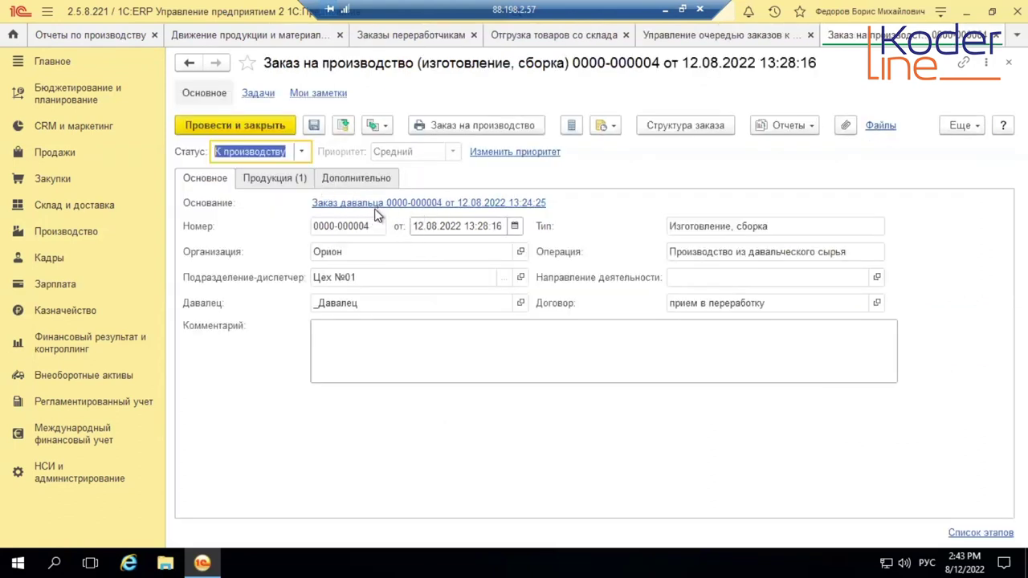
left_click(282, 177)
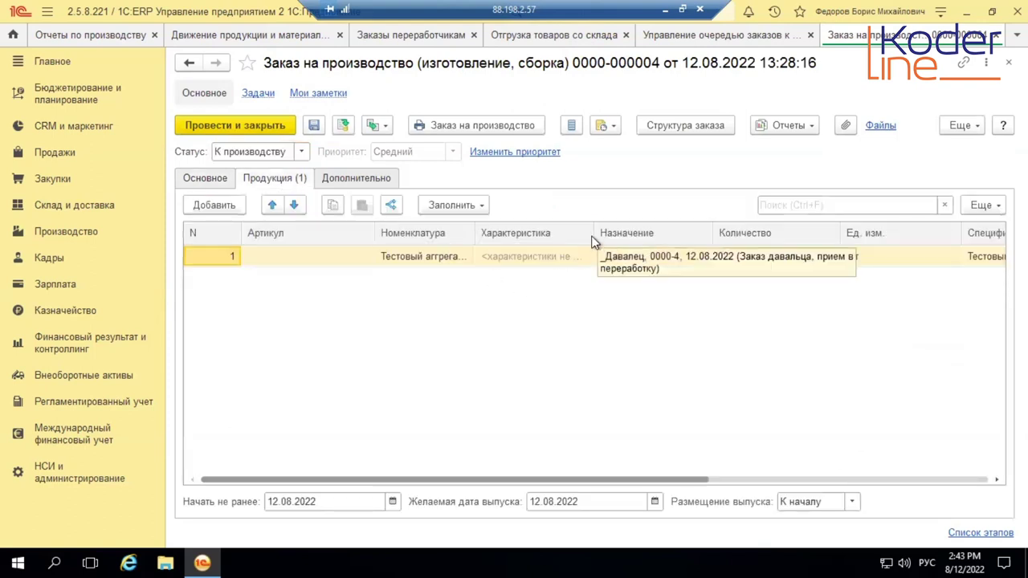
left_click(1009, 62)
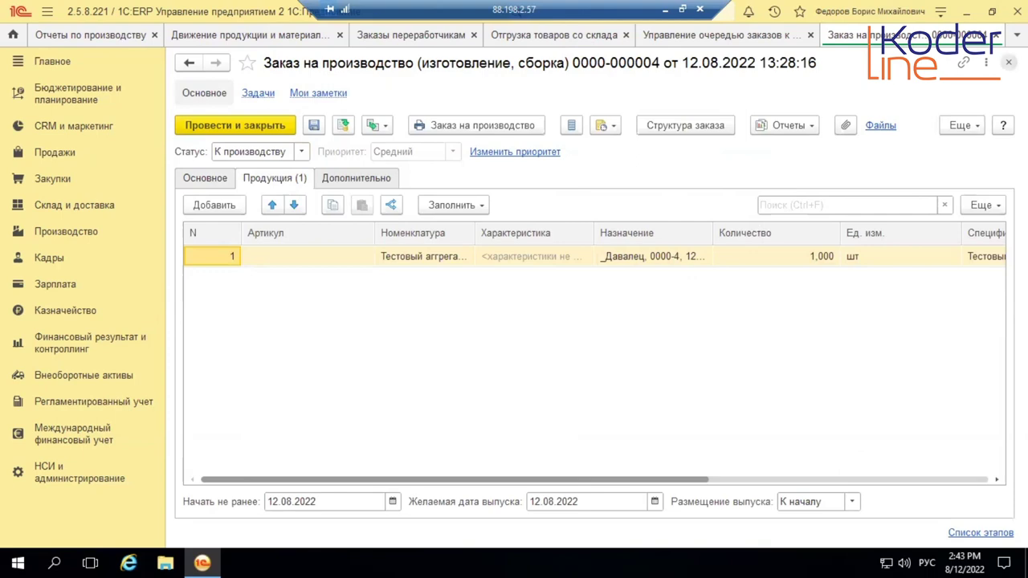
- Open the order's stage «Новый этап 1», try to post it with the status «Сформирован», and close it without saving
left_click(452, 129)
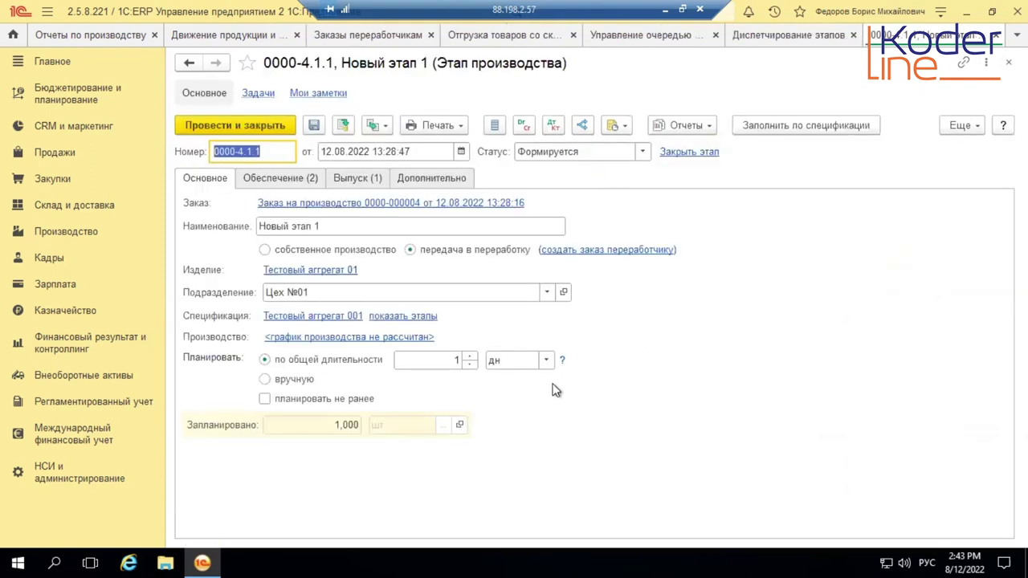
left_click(283, 178)
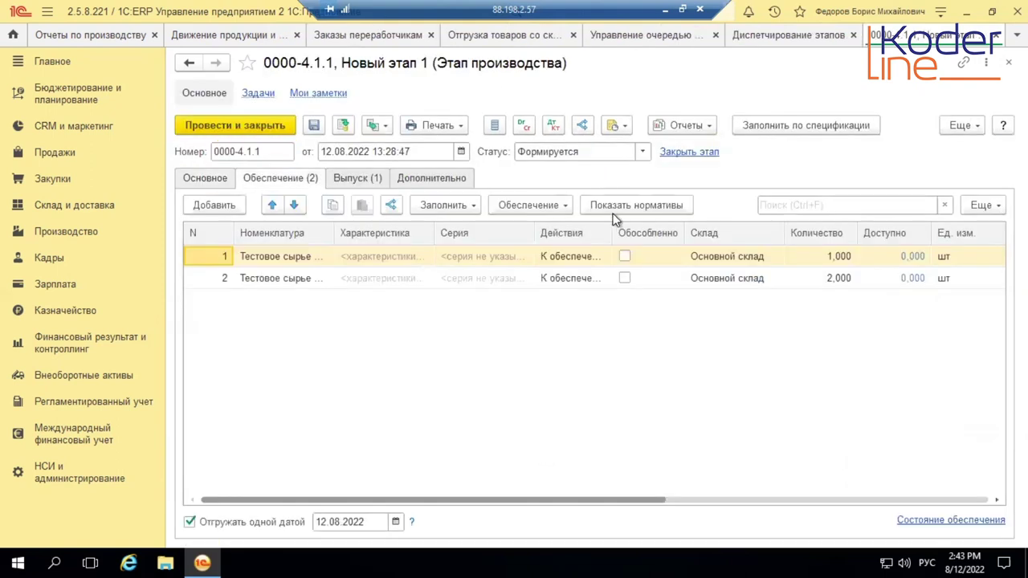
left_click(642, 151)
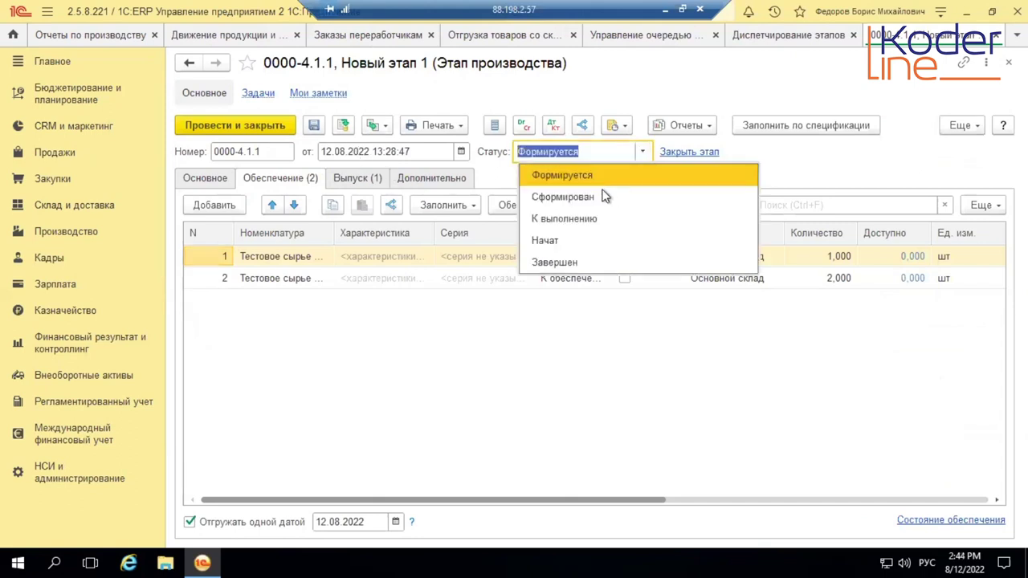
left_click(594, 196)
left_click(344, 127)
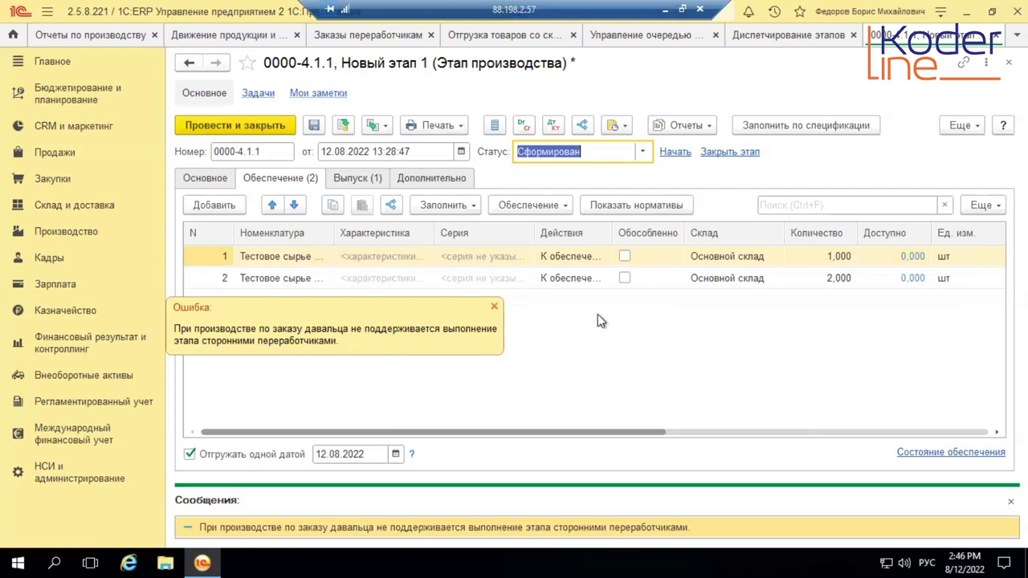
left_click(1009, 62)
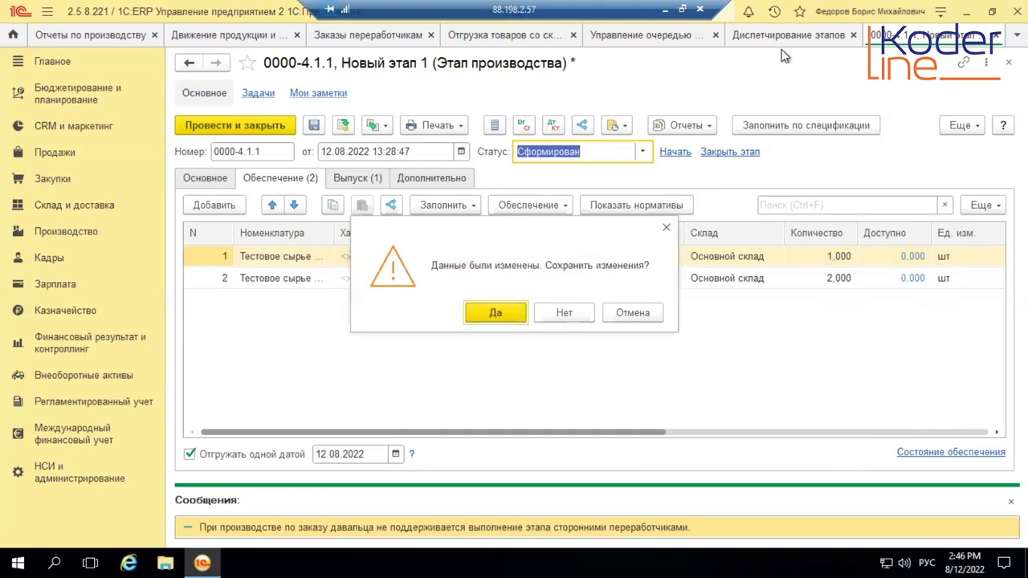
left_click(545, 320)
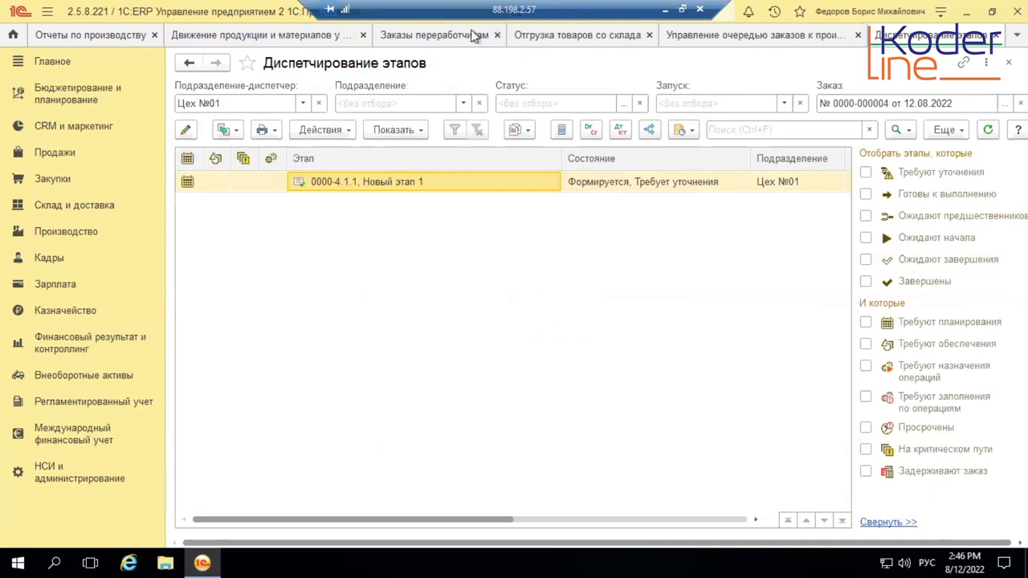
- Open the raw material transfer to the processor of 12.08.2022 14:36 from «Документы передачи в переработку (все)» and reflect it in regulated accounting
left_click(64, 232)
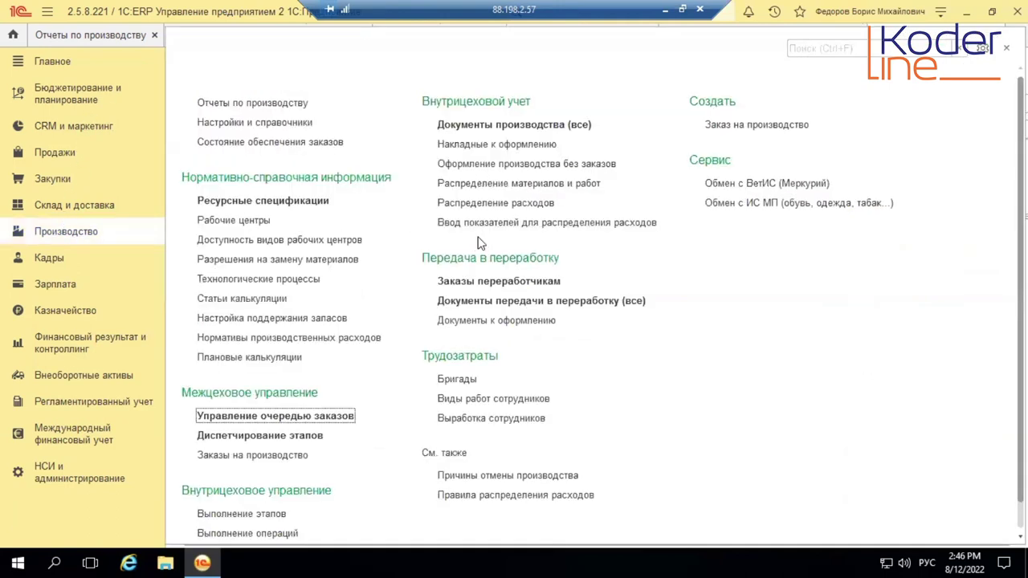
left_click(519, 301)
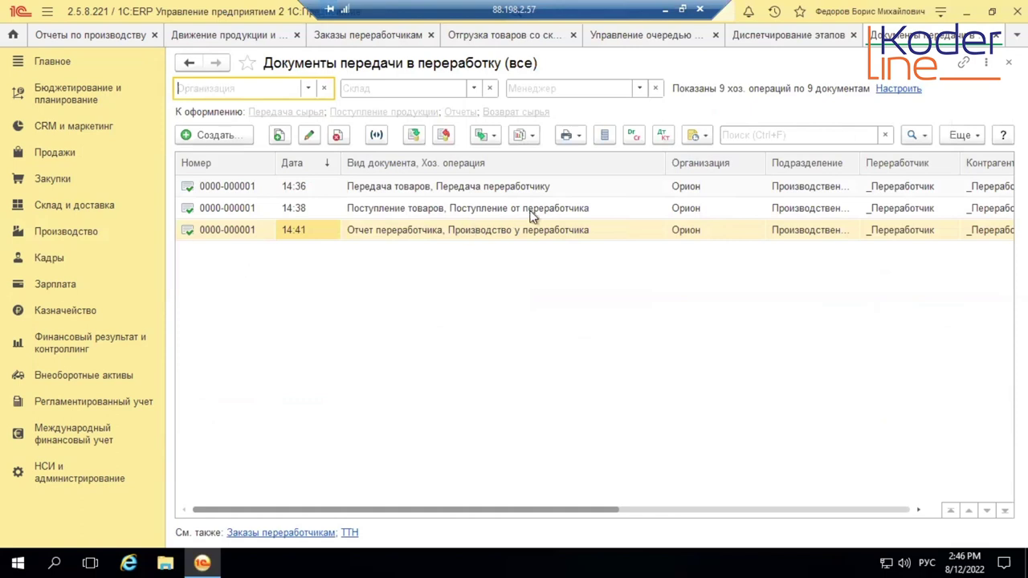
left_click(454, 184)
double_click(455, 184)
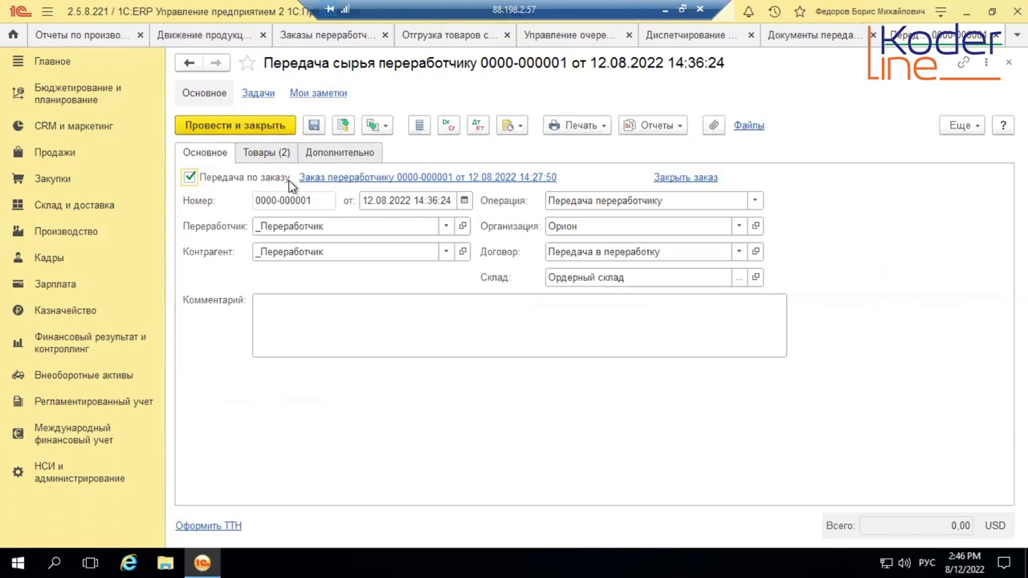
left_click(479, 125)
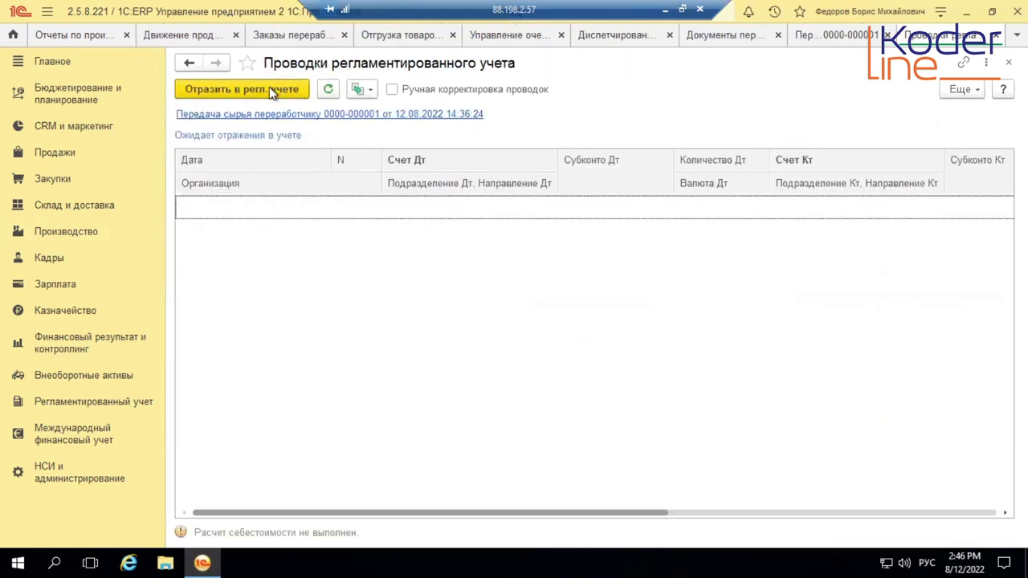
left_click(269, 88)
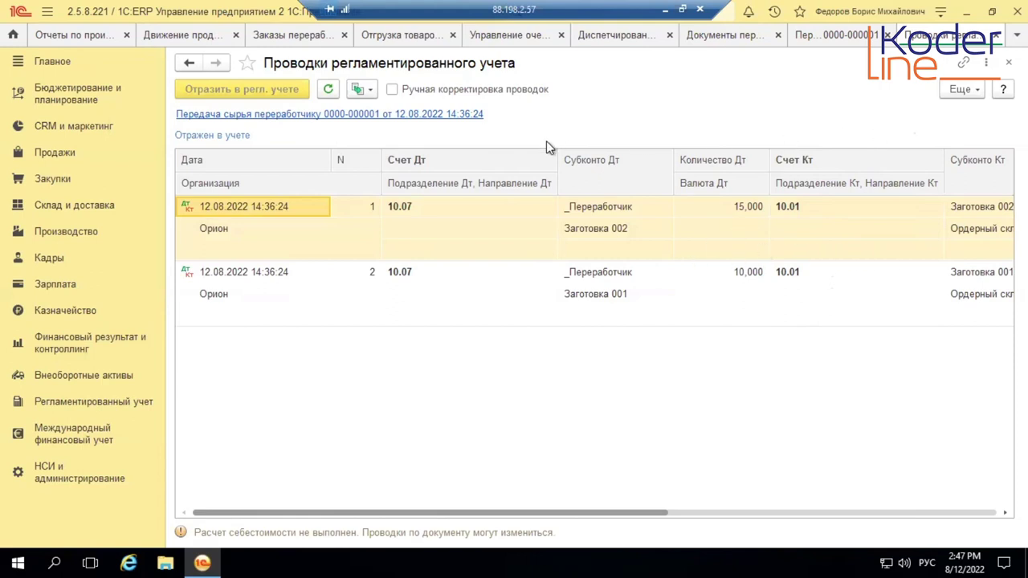
- Open the receipt from the processor of 12.08.2022 14:38, reflect it in regulated accounting, and close its postings
left_click(743, 32)
double_click(496, 210)
left_click(478, 126)
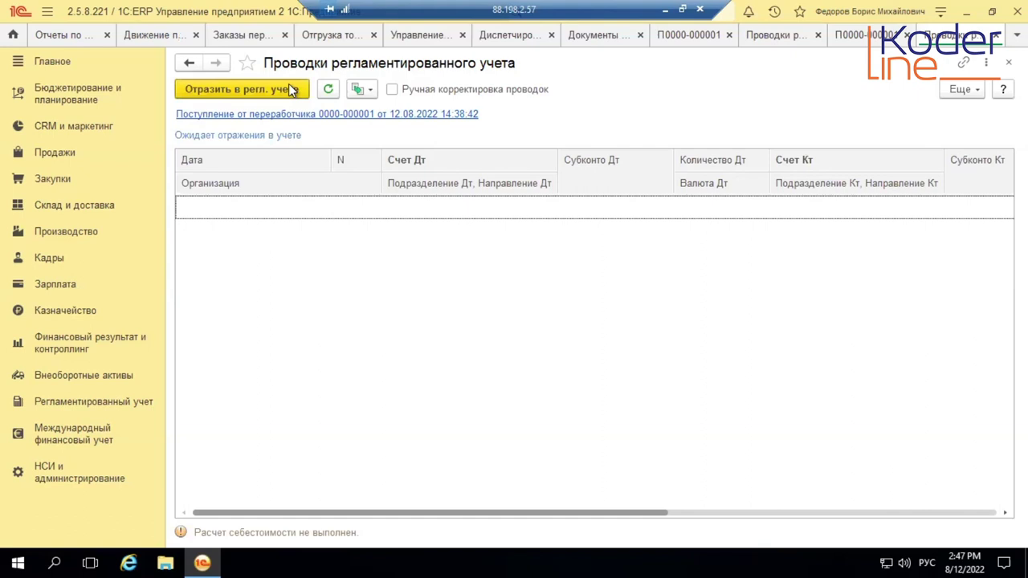
left_click(288, 90)
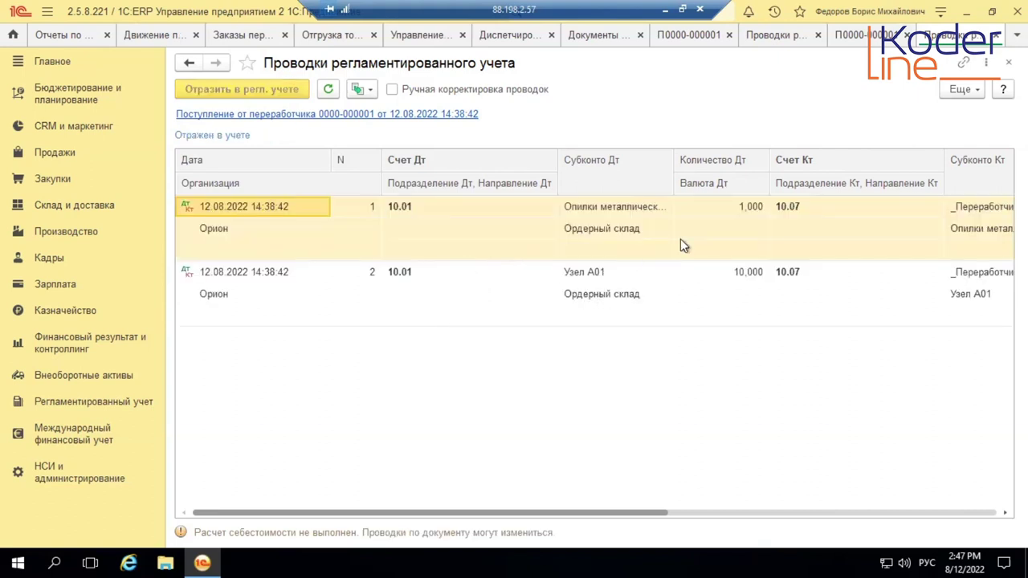
left_click(996, 38)
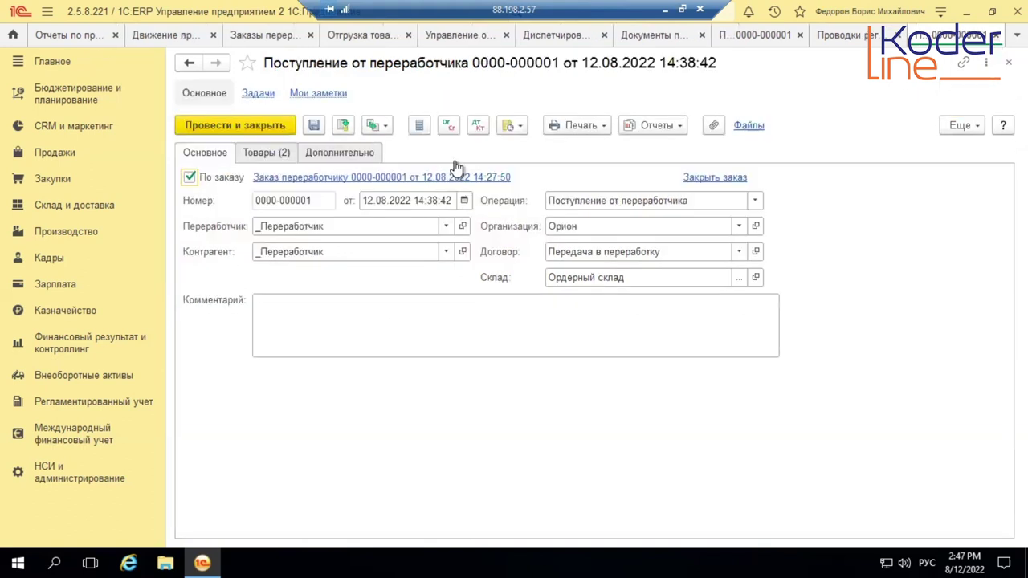
- Open the processor's report of 12.08.2022 14:41 from the tolling documents list and reflect it in regulated accounting
left_click(635, 40)
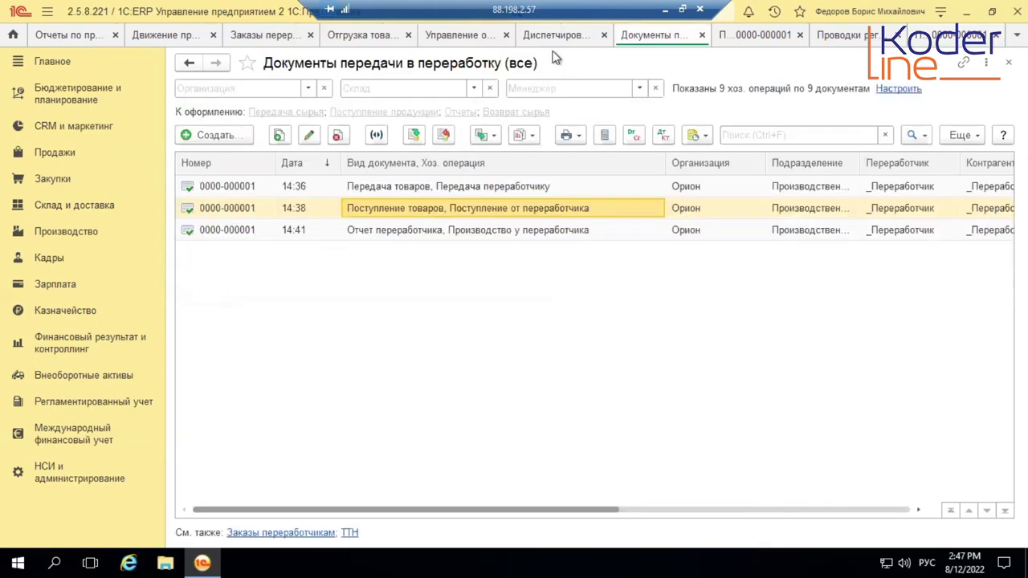
left_click(425, 232)
double_click(426, 232)
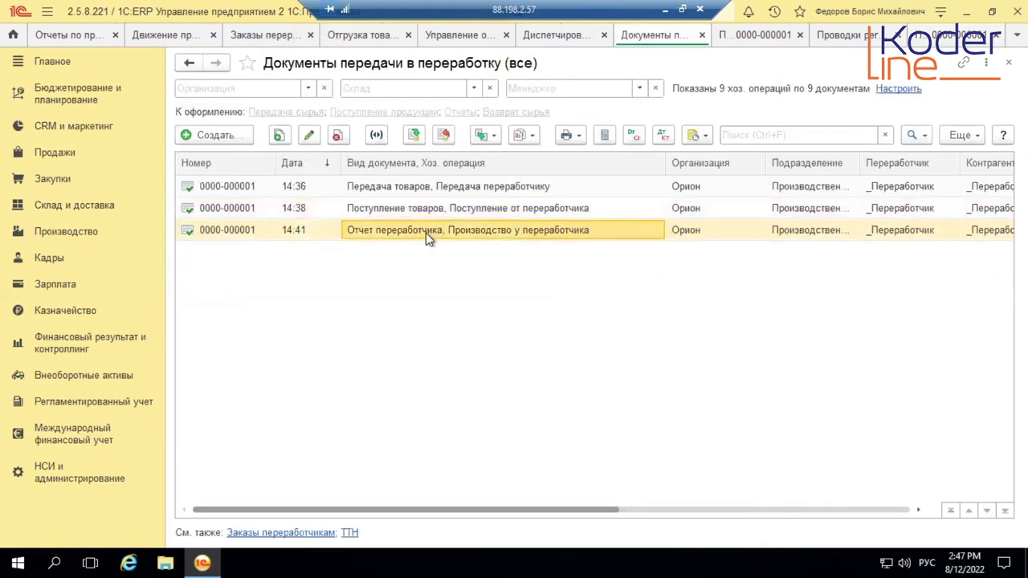
left_click(486, 128)
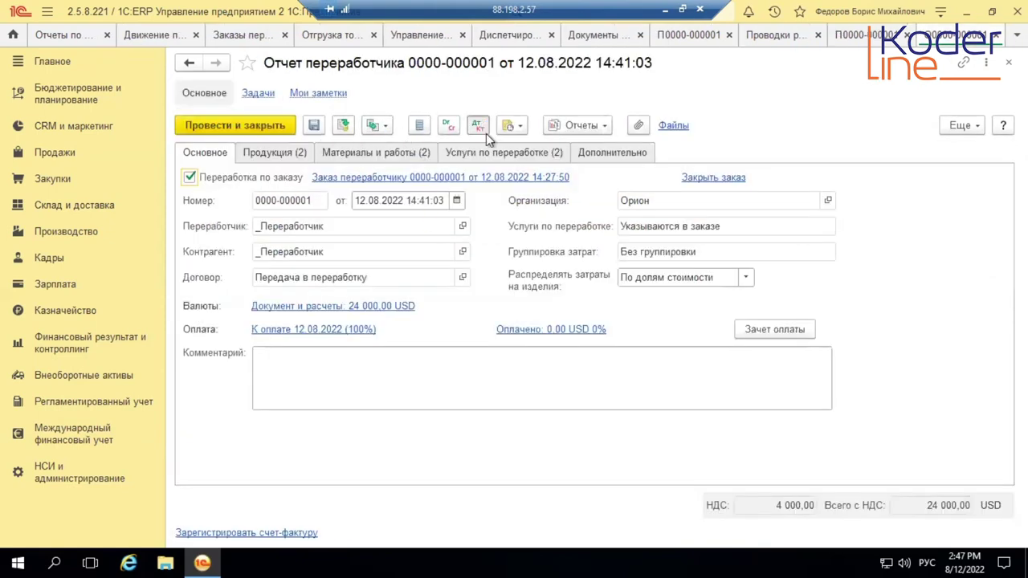
left_click(248, 93)
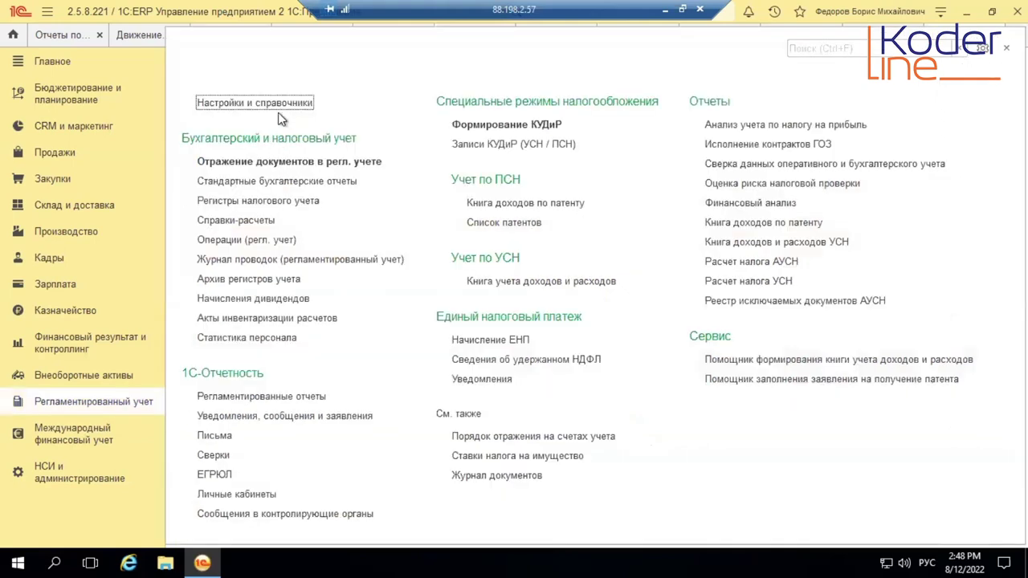
- Open the chart of accounts from the regulated accounting settings and look up accounts 10.01 and 10.07
left_click(287, 105)
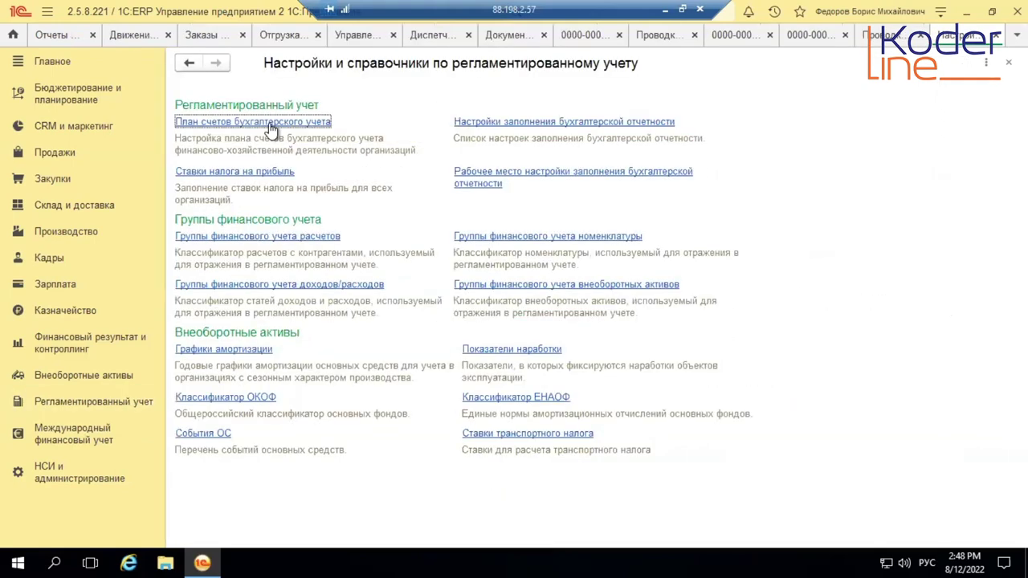
left_click(266, 122)
scroll(314, 411, "down", 12)
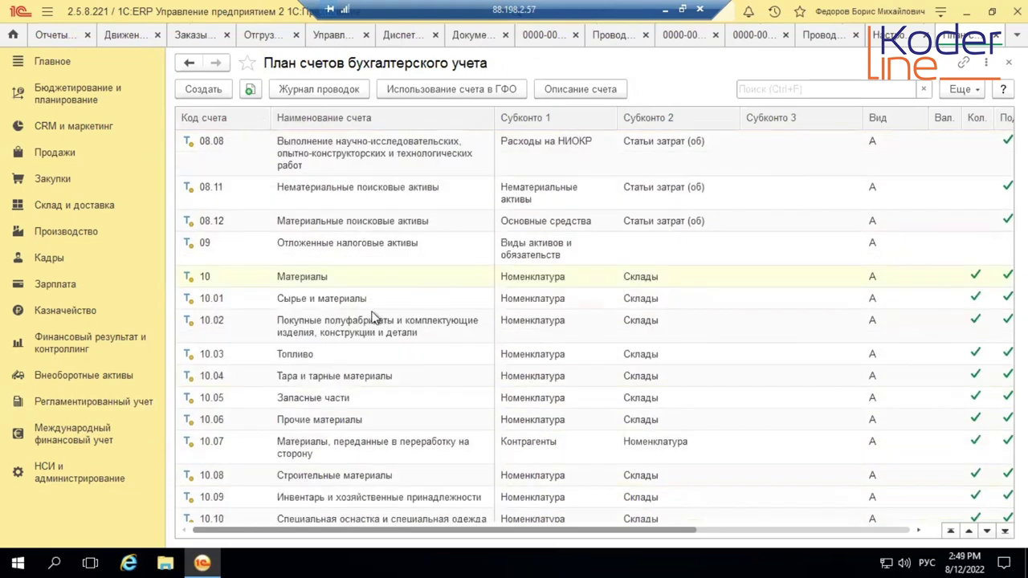
left_click(333, 303)
left_click(351, 454)
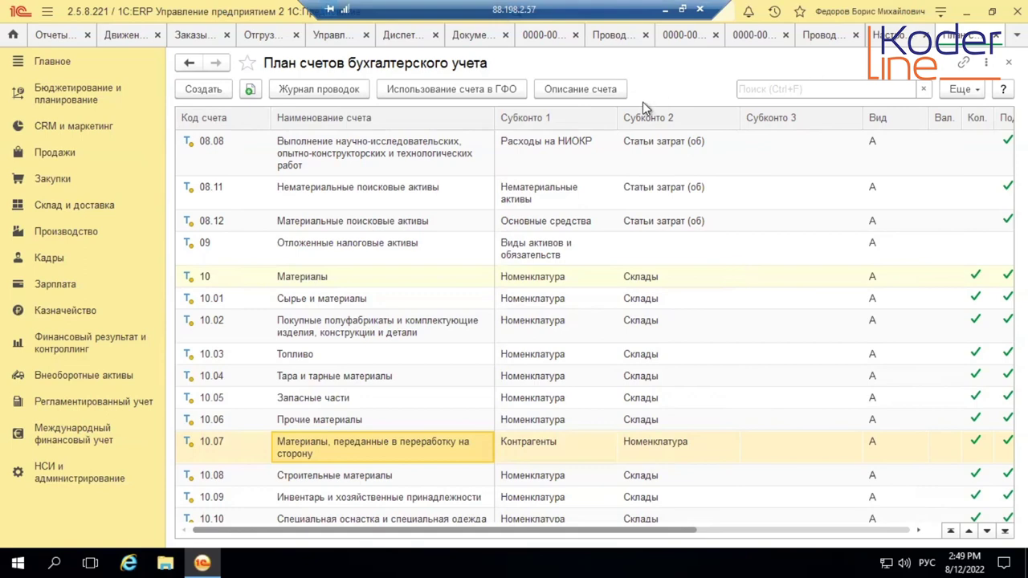
- Return to the receipt from the processor of 12.08.2022 14:38 and view its regulated accounting postings
left_click(896, 36)
left_click(823, 36)
left_click(754, 35)
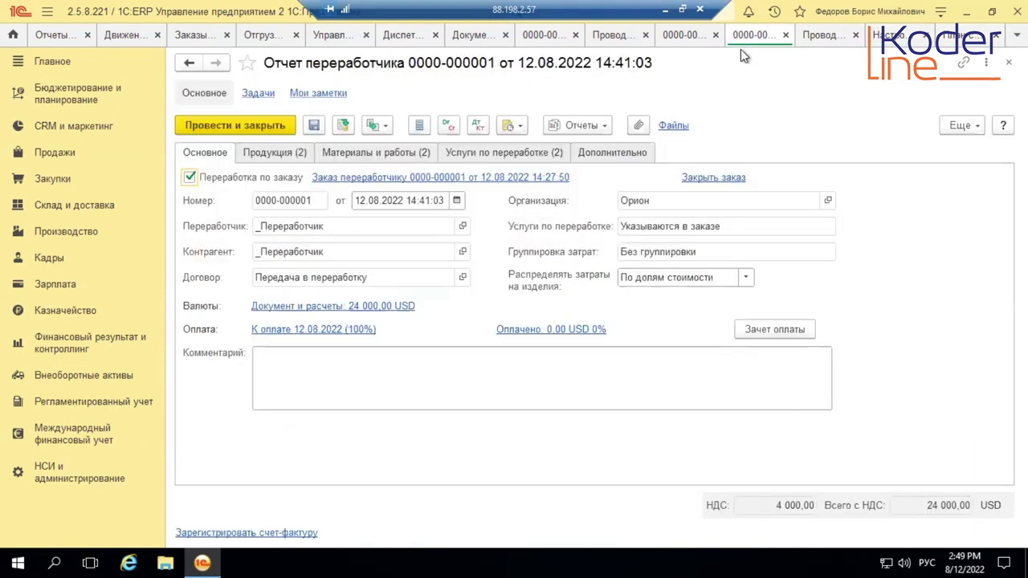
left_click(681, 36)
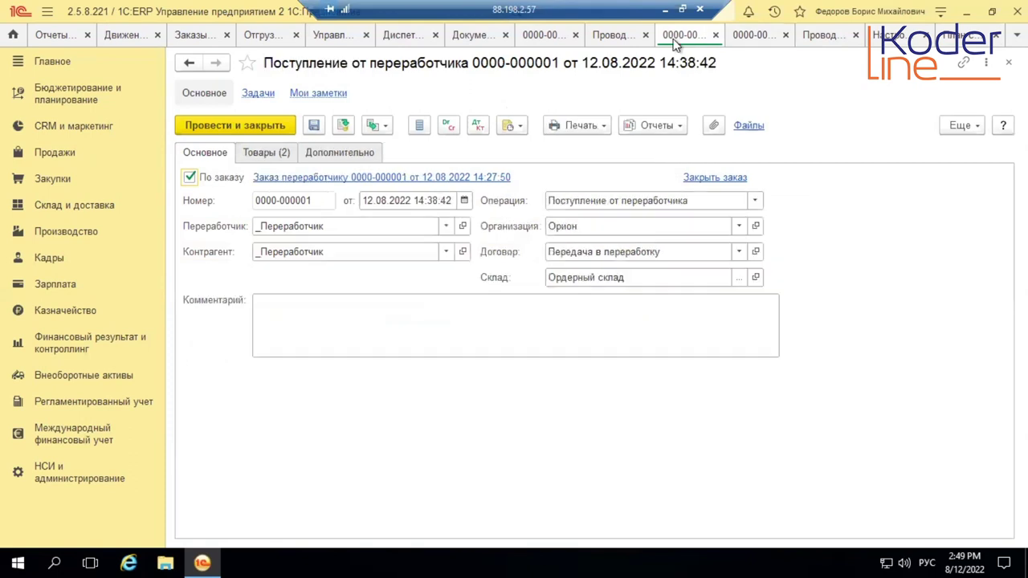
left_click(478, 127)
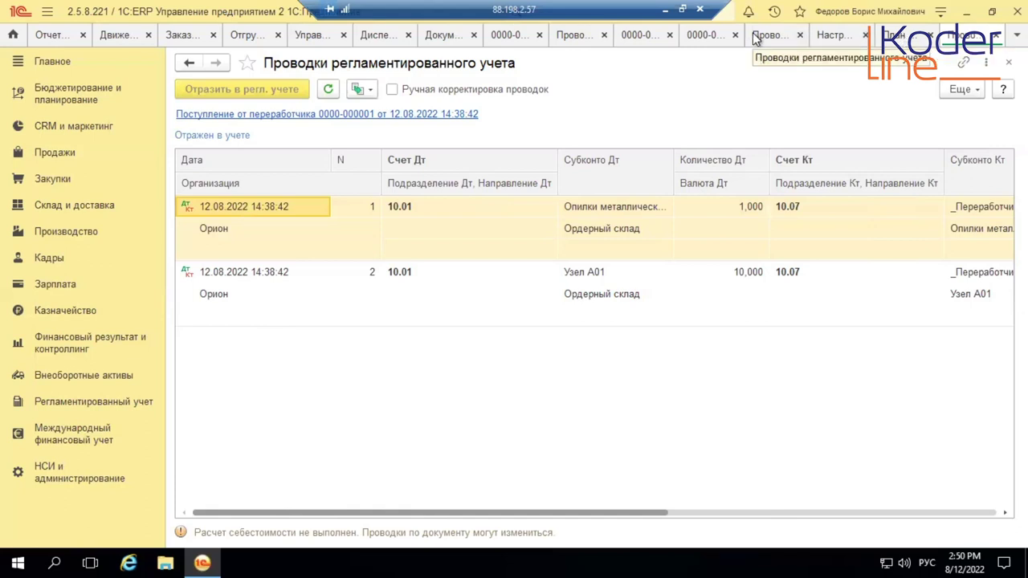
- Open the regulated accounting postings of the processor's report and examine the debit and credit accounts for products, materials, VAT and services
left_click(708, 38)
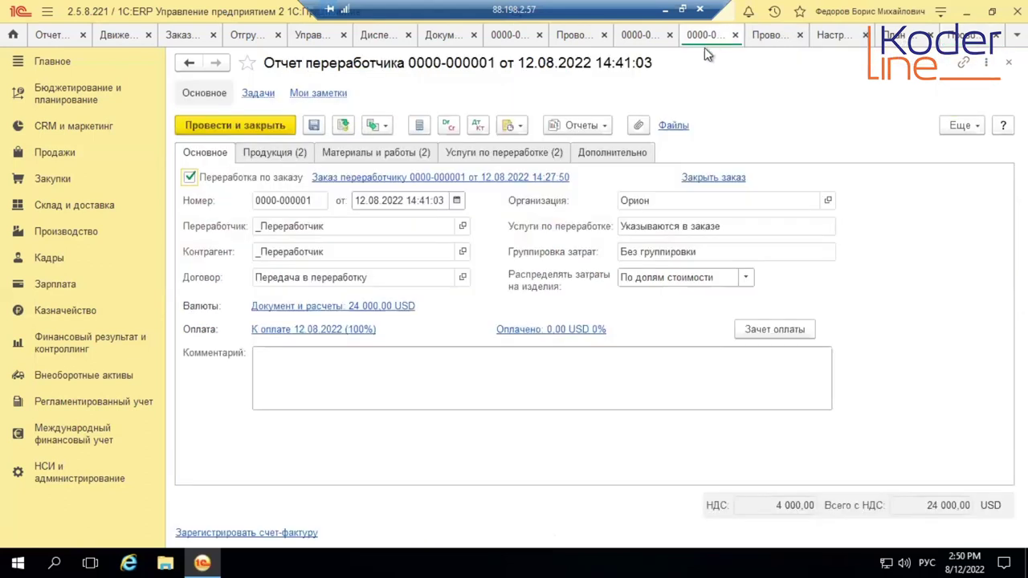
left_click(477, 126)
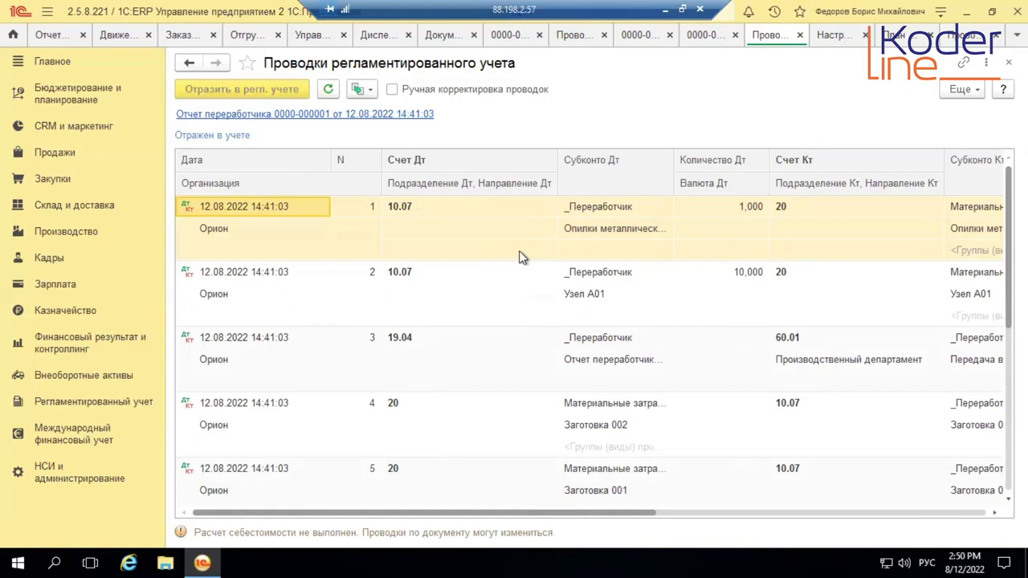
scroll(532, 252, "down", 3)
scroll(533, 253, "up", 3)
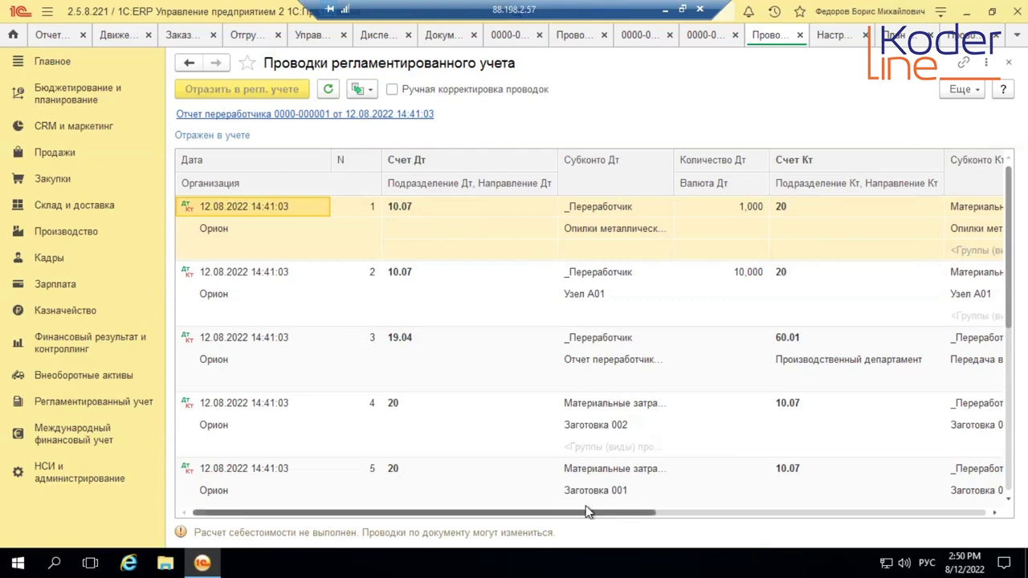
left_click(619, 513)
scroll(618, 394, "up", 1)
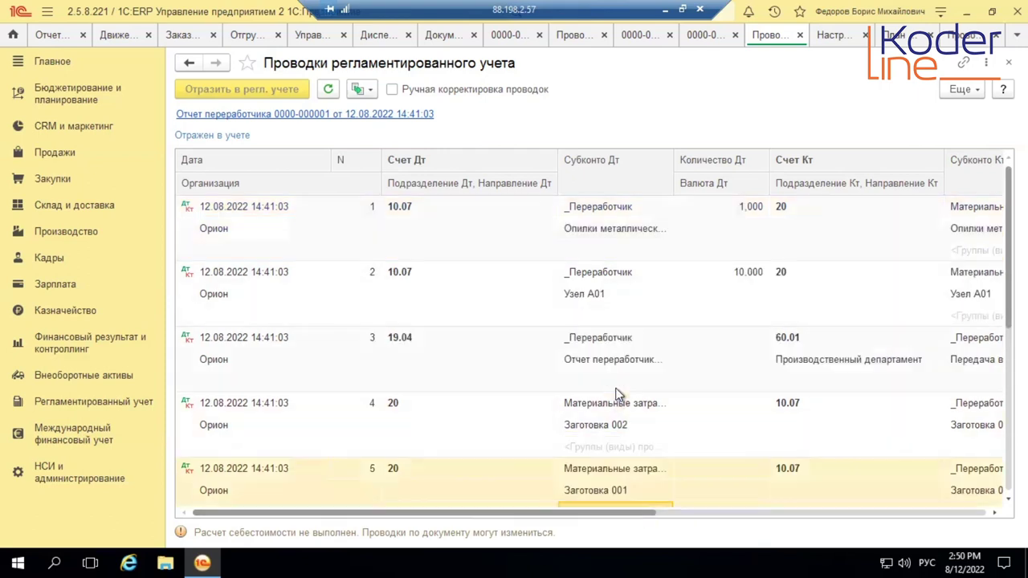
scroll(618, 393, "down", 3)
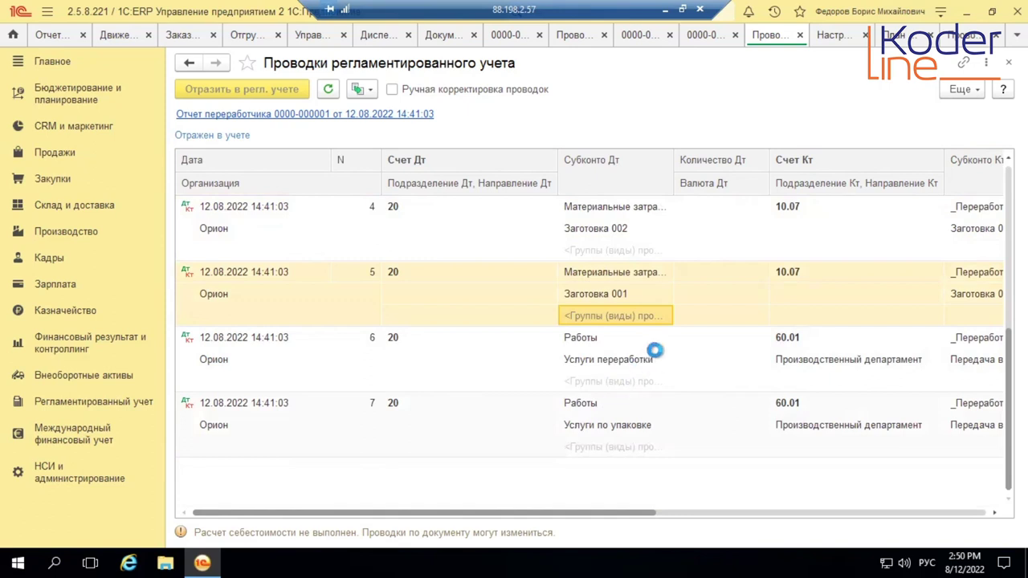
scroll(675, 329, "up", 3)
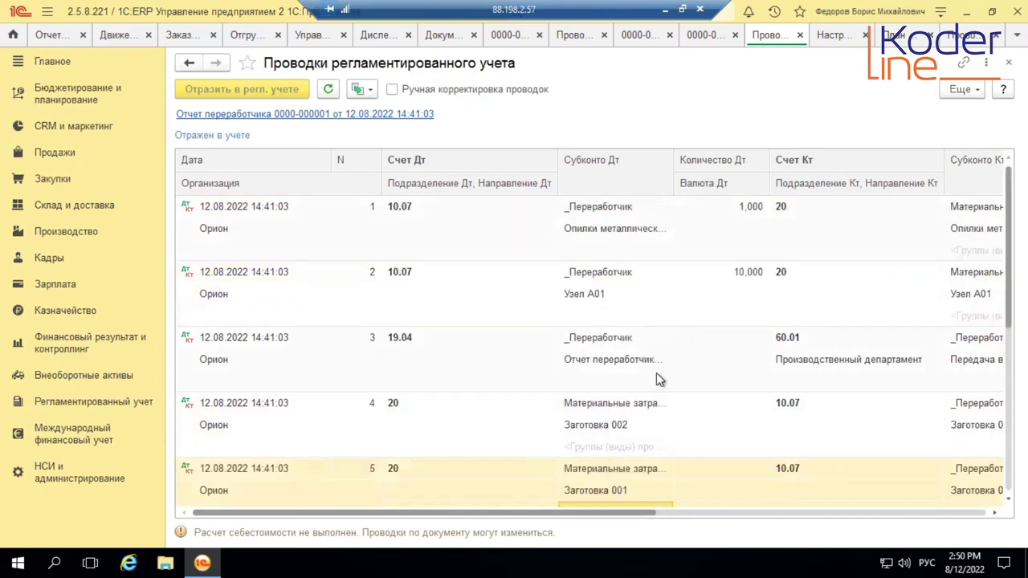